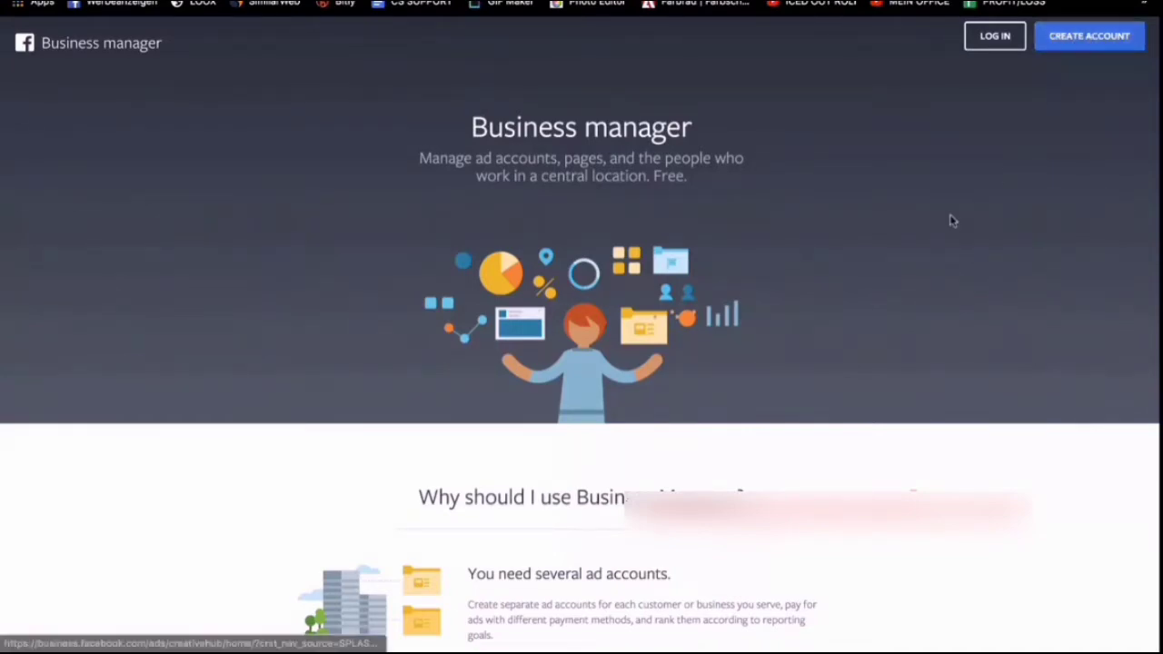
Log in to Facebook with the prefilled credentials and open the form for creating a Business Manager account.
scroll(951, 221, "down", 20)
scroll(951, 221, "up", 15)
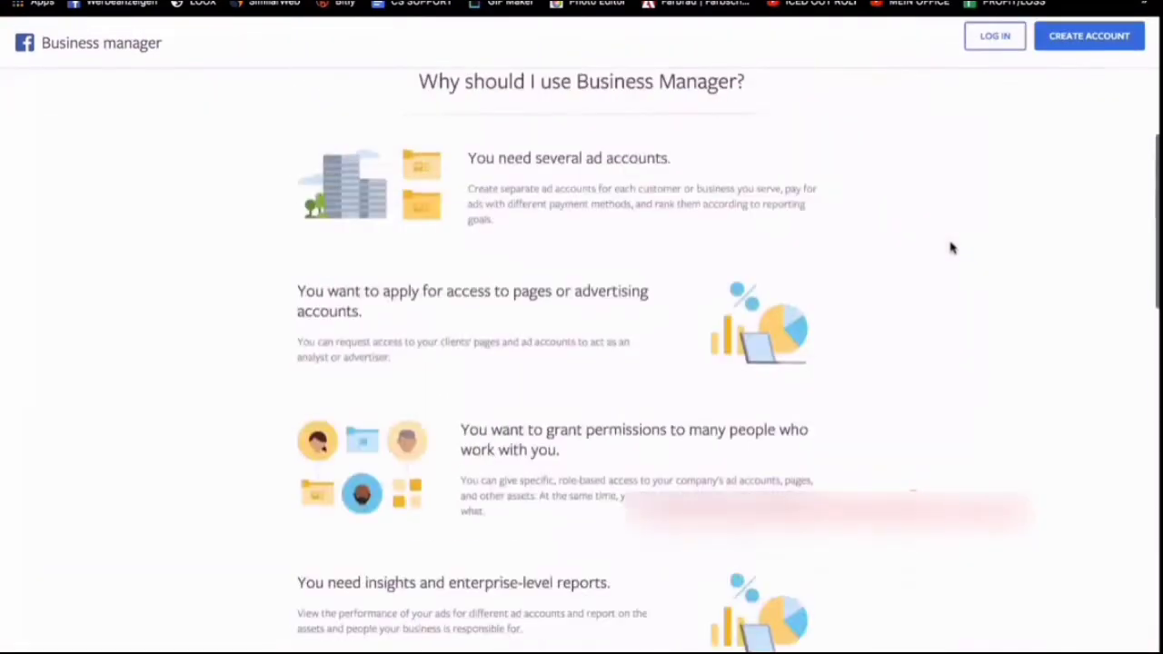
scroll(951, 247, "up", 5)
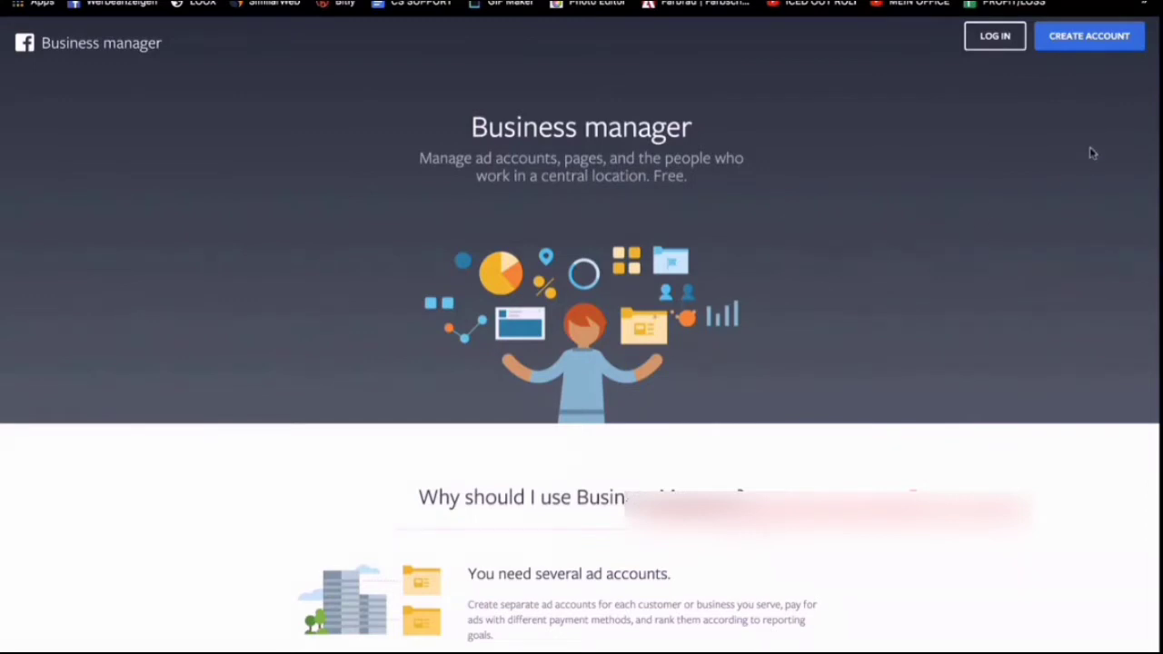
left_click(1095, 50)
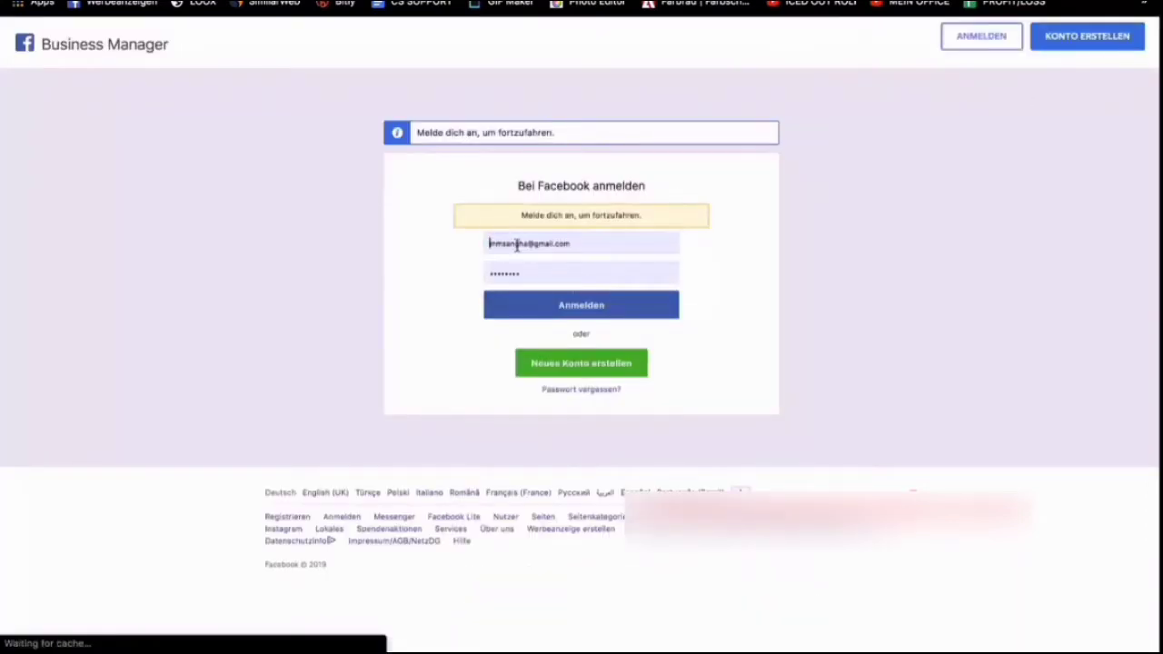
left_click(863, 275)
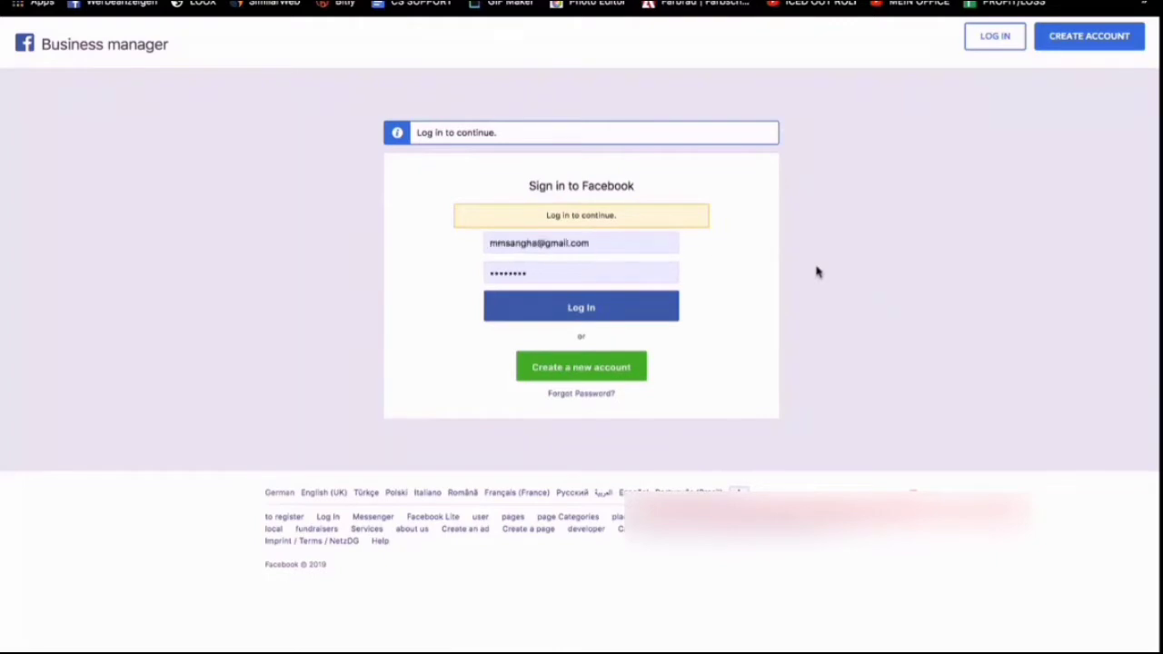
left_click(558, 306)
left_click(1101, 84)
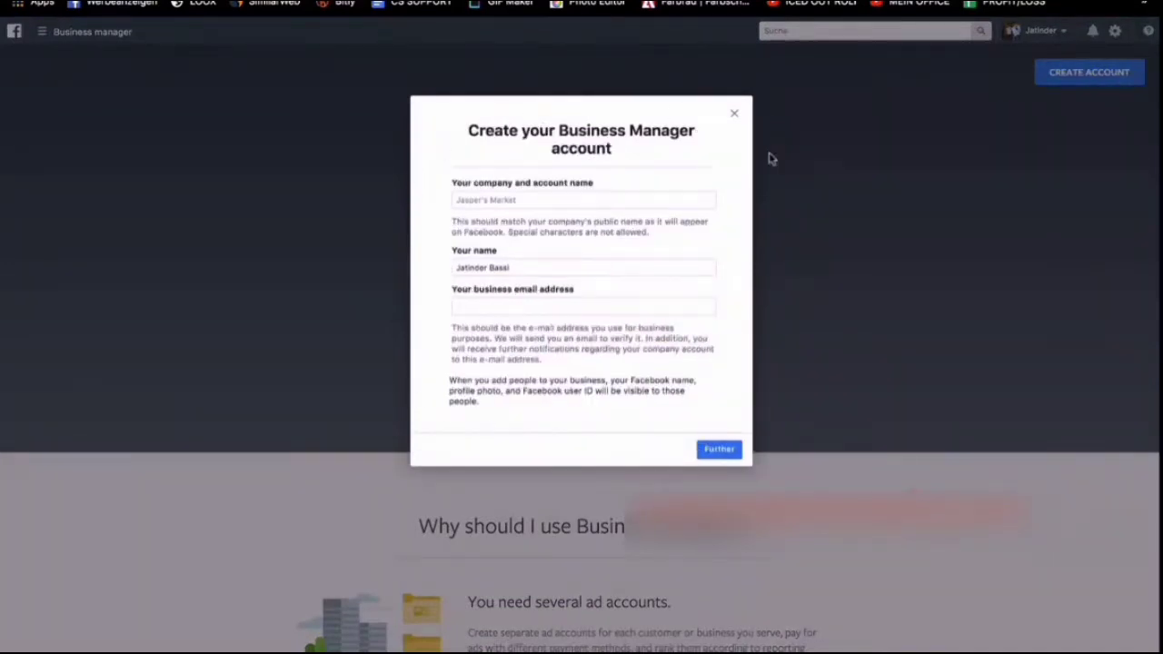
Enter Darione as the company and account name, fill in the business e-mail address, and continue to the company details.
left_click(505, 209)
left_click(523, 202)
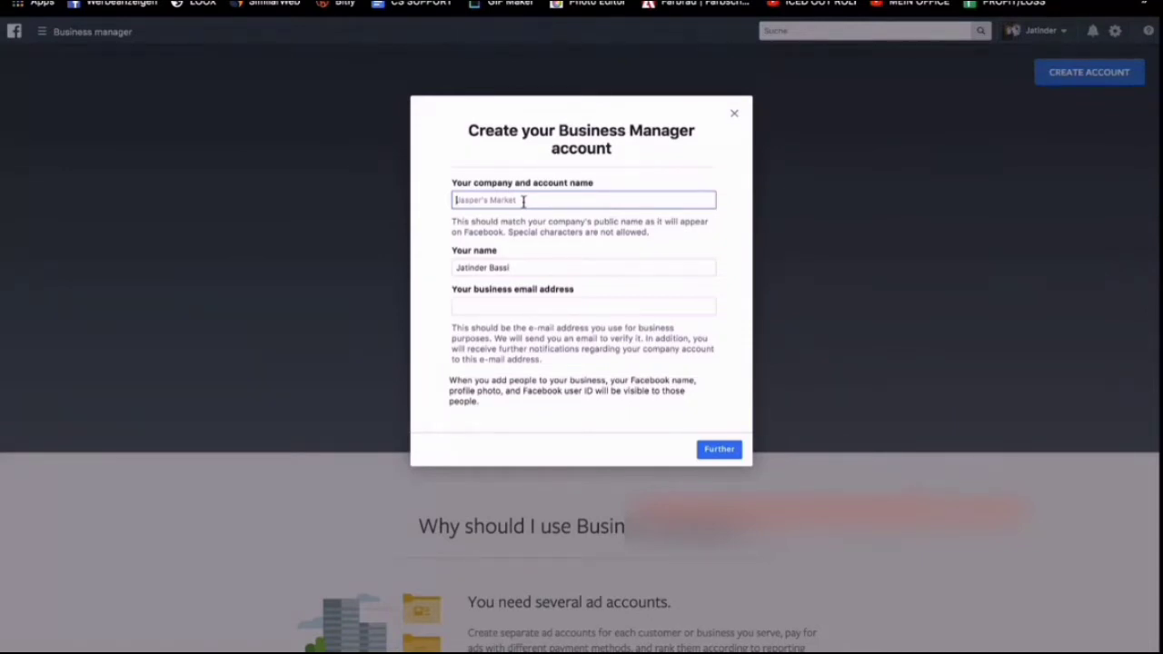
type("Darione")
left_click(482, 310)
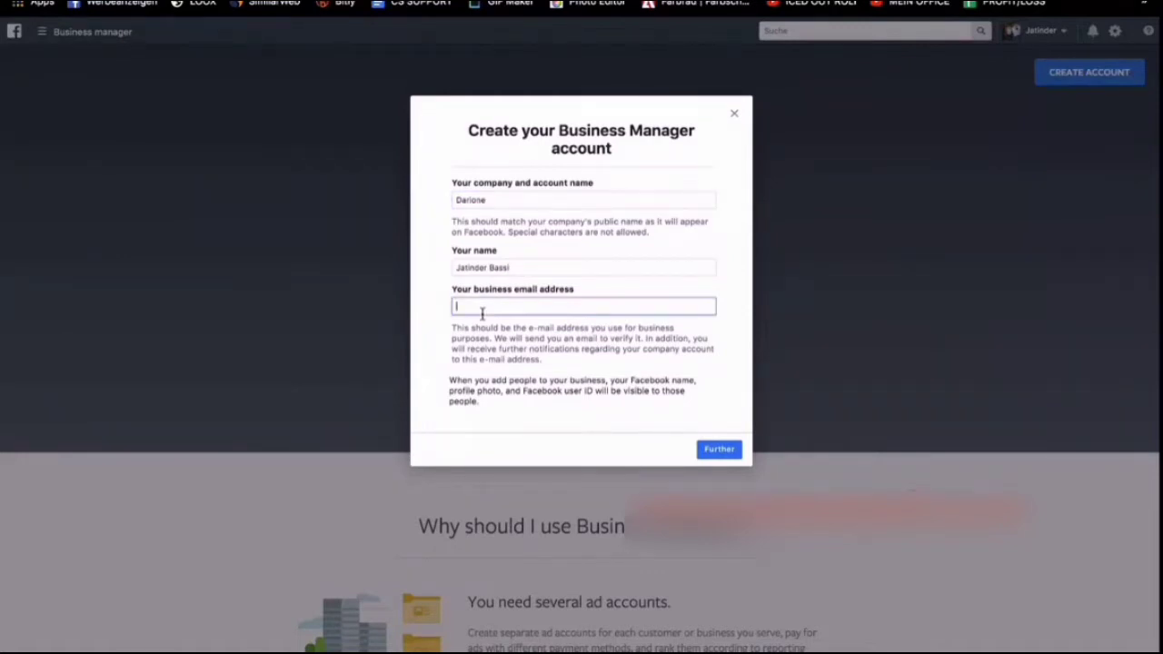
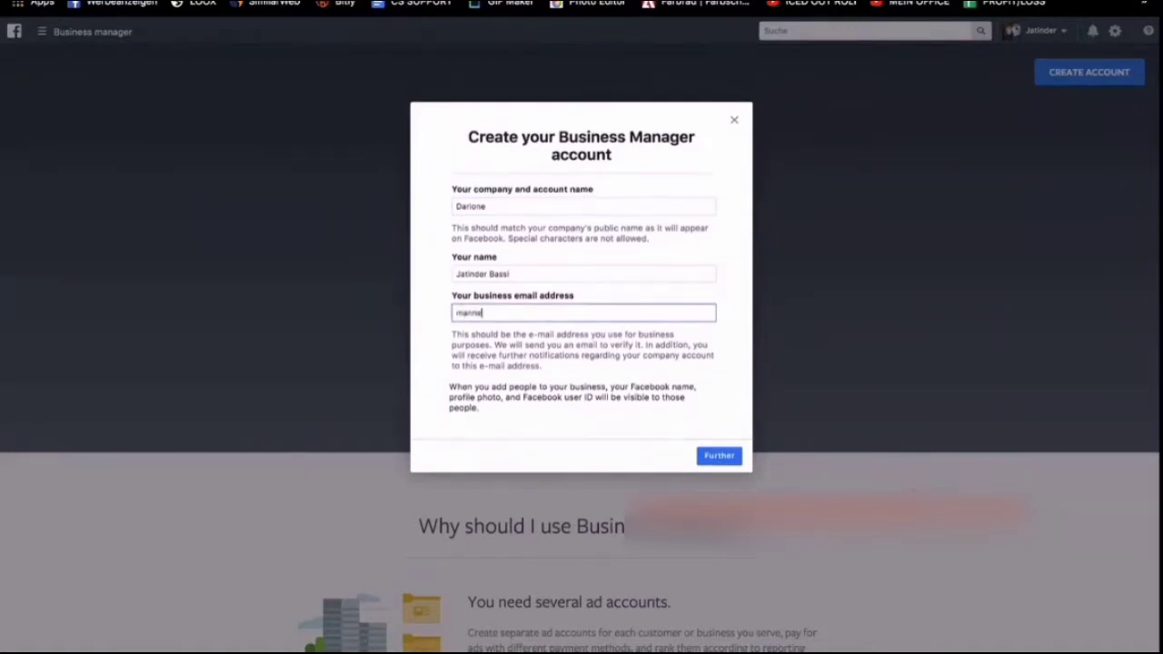
left_click(717, 455)
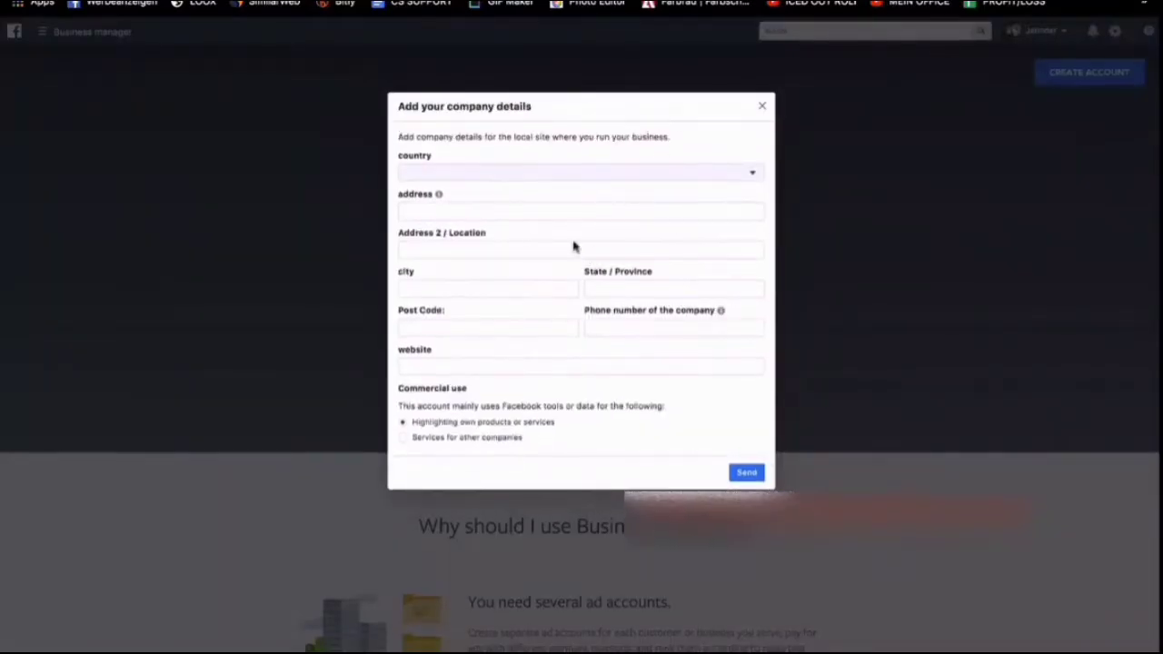
Set the country in the company details to India (Indien).
left_click(420, 170)
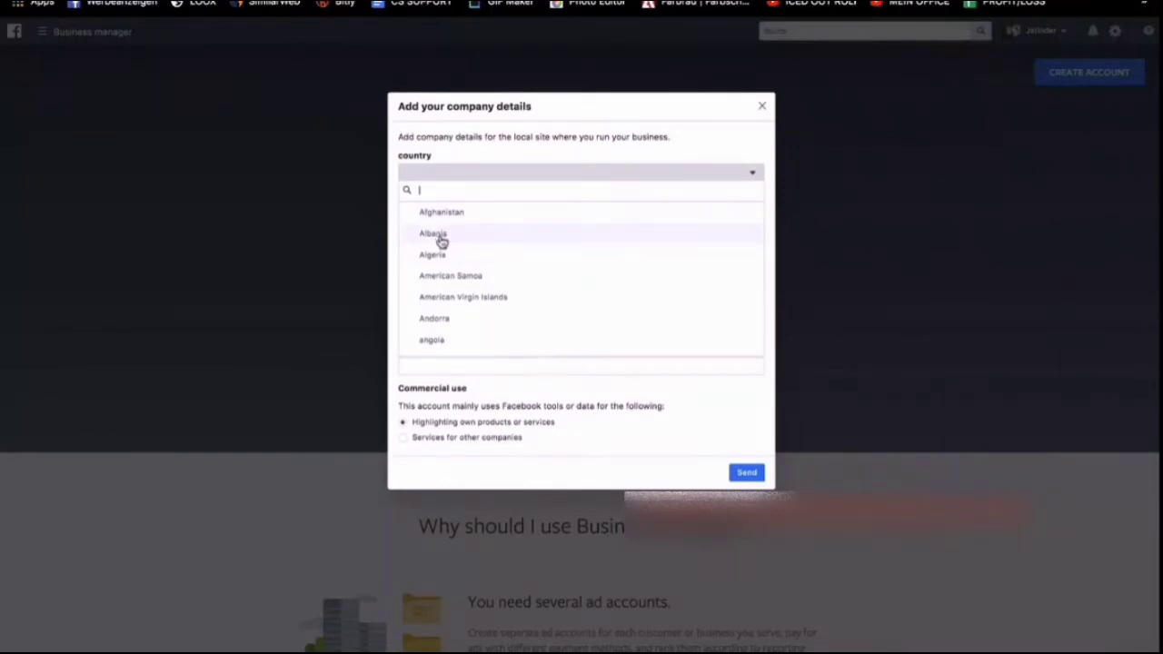
type("indi")
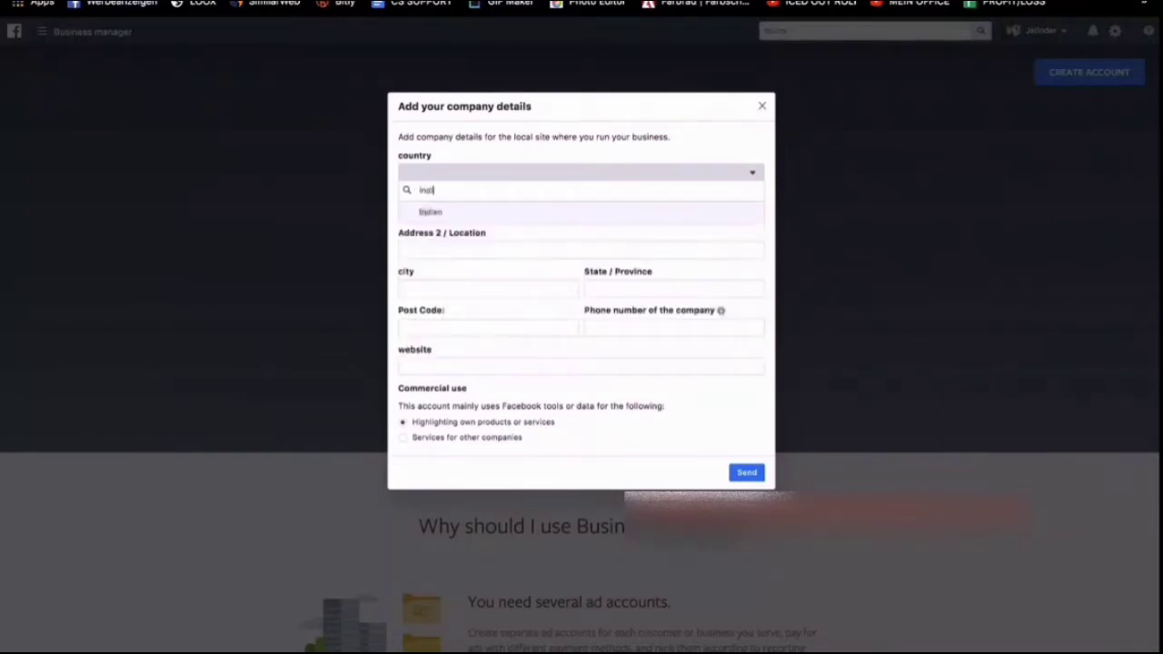
left_click(445, 209)
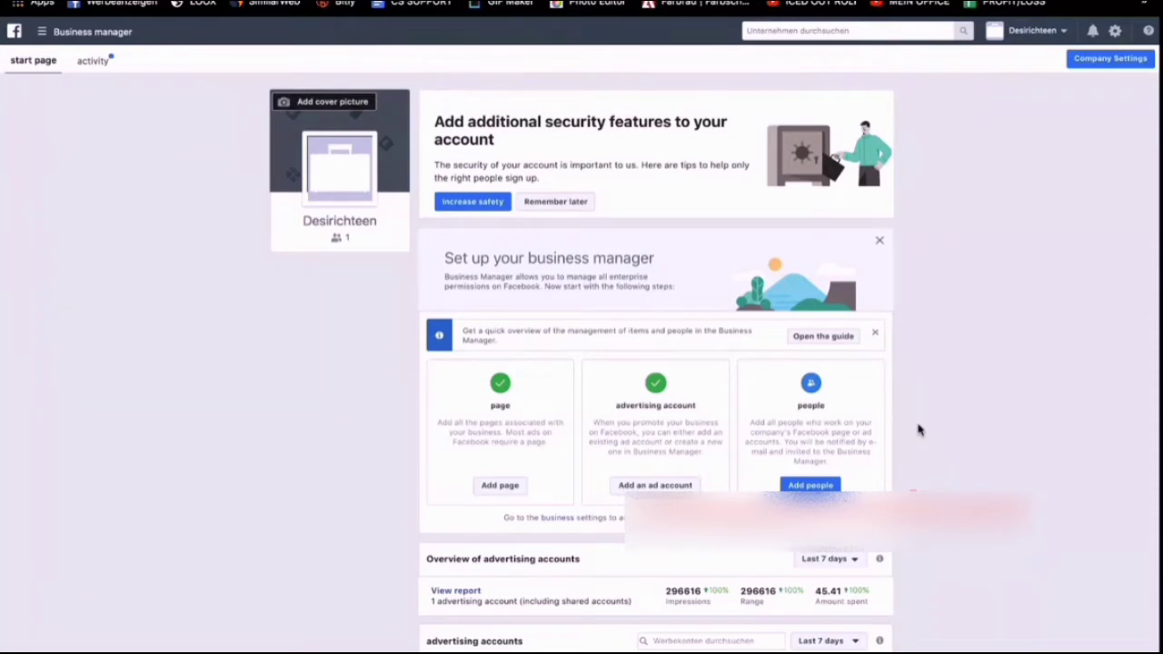
Open the company settings of the Desirichteen business and go to its advertising accounts.
scroll(918, 430, "down", 2)
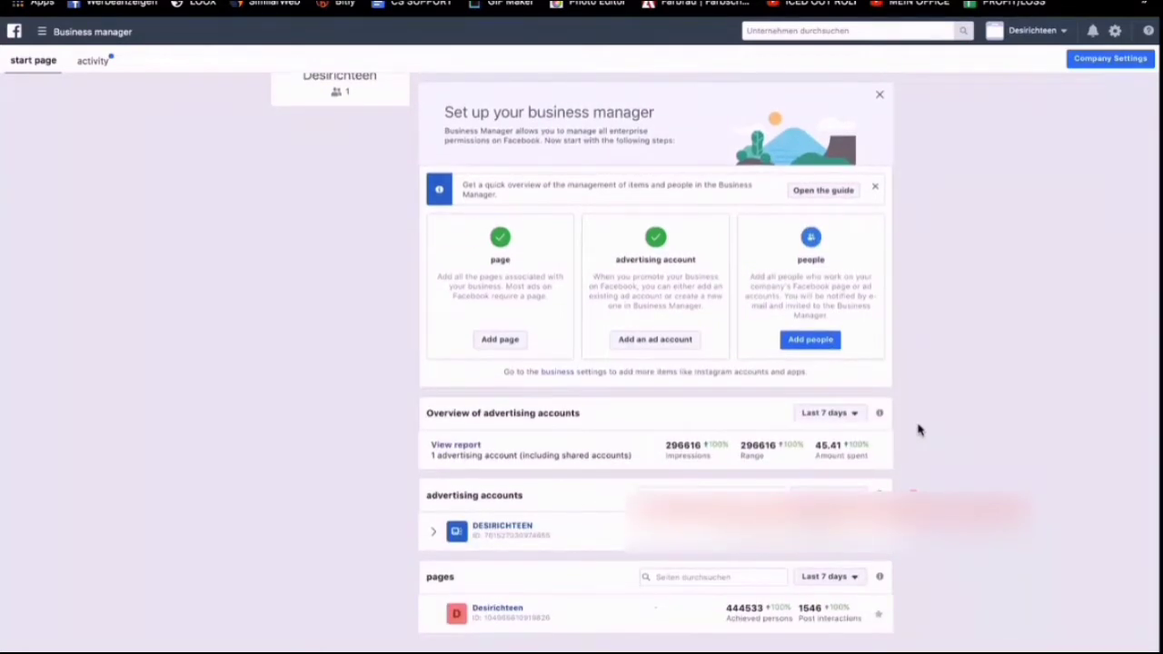
scroll(918, 429, "up", 2)
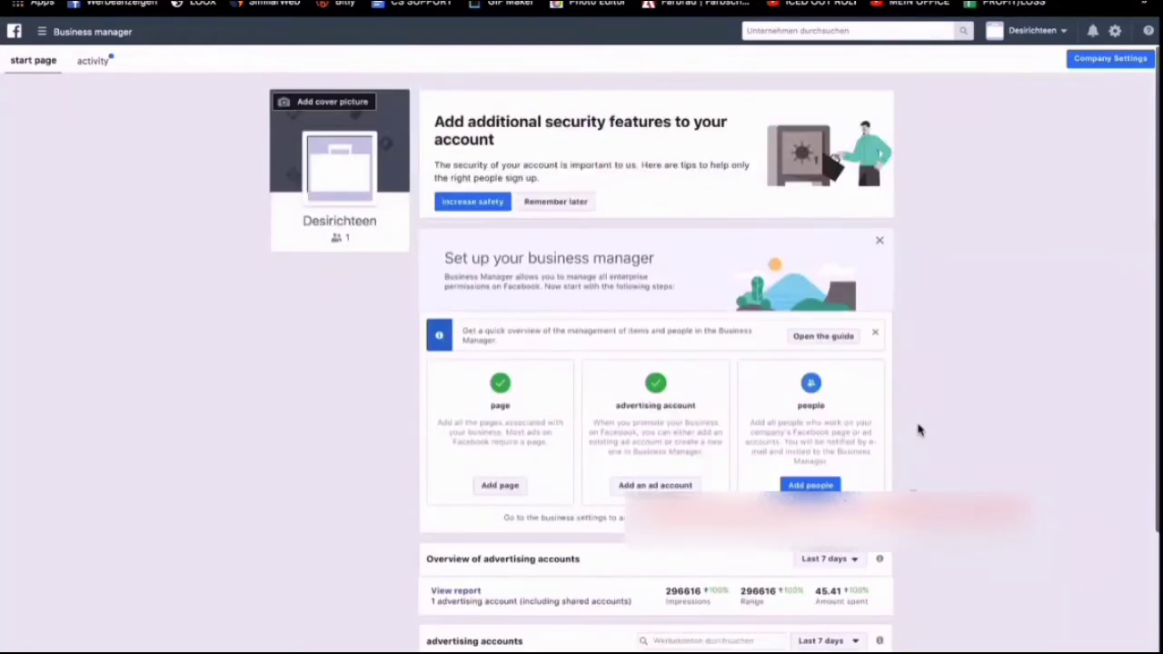
left_click(91, 32)
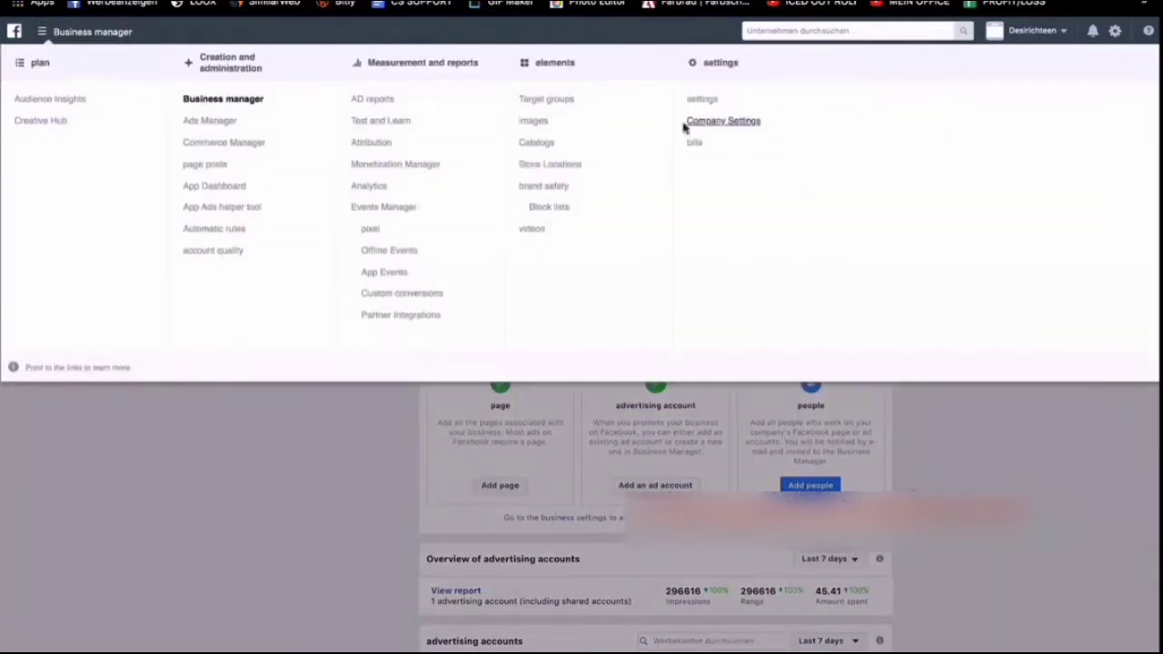
left_click(717, 121)
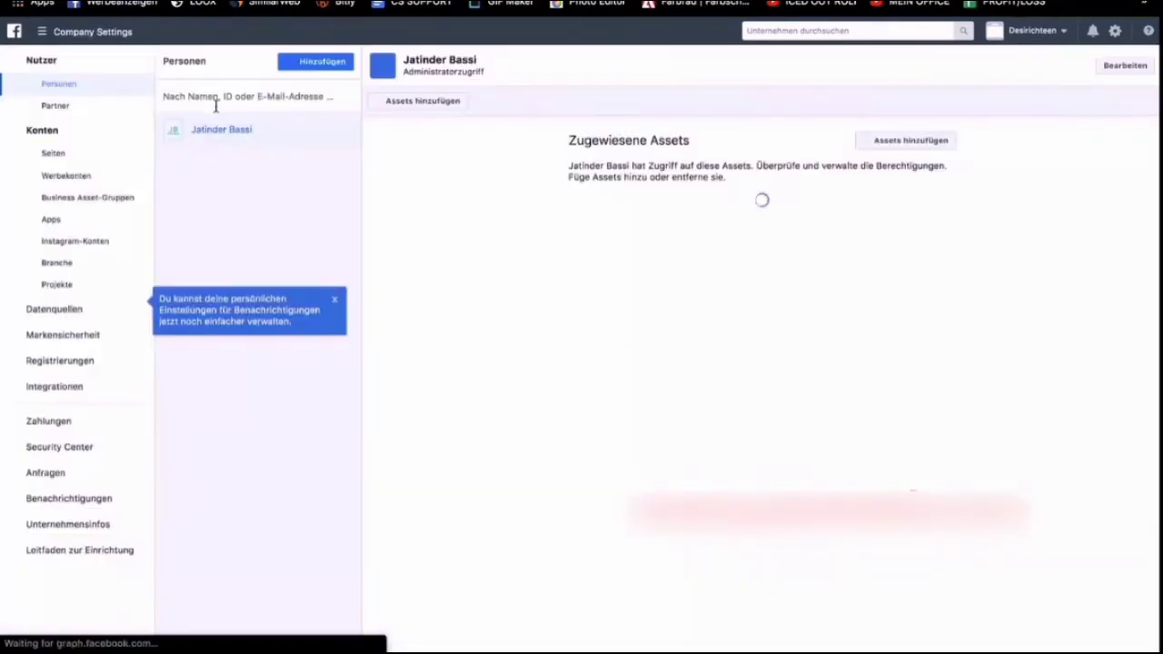
left_click(100, 179)
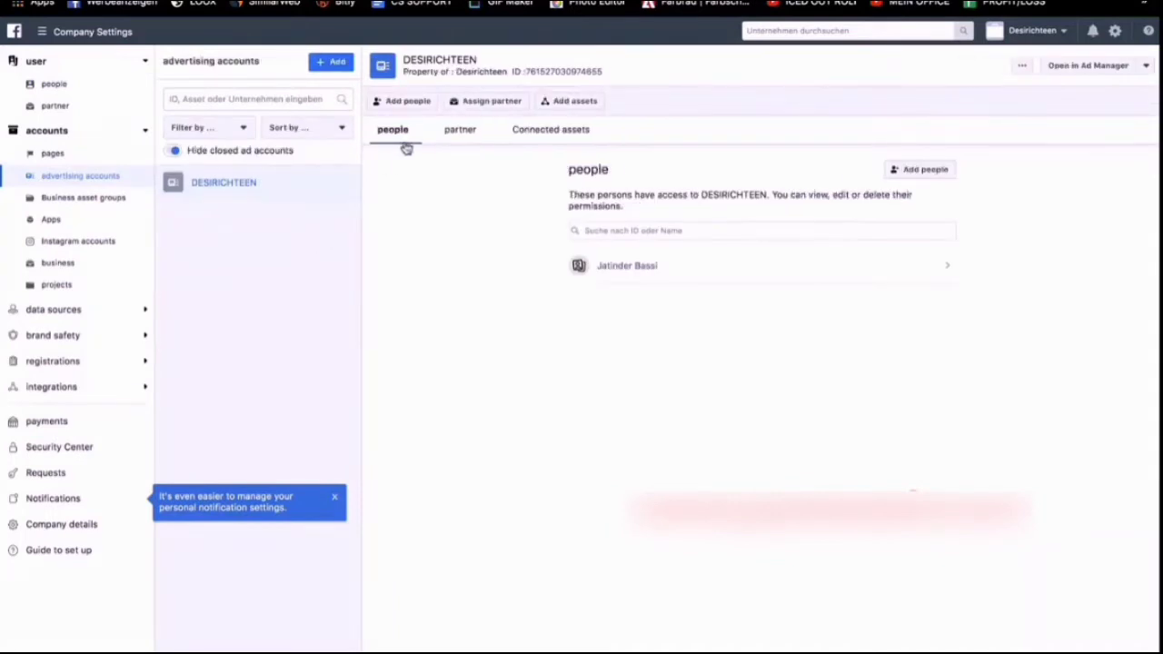
Start creating a new advertising account and name it DARIONE.
left_click(323, 63)
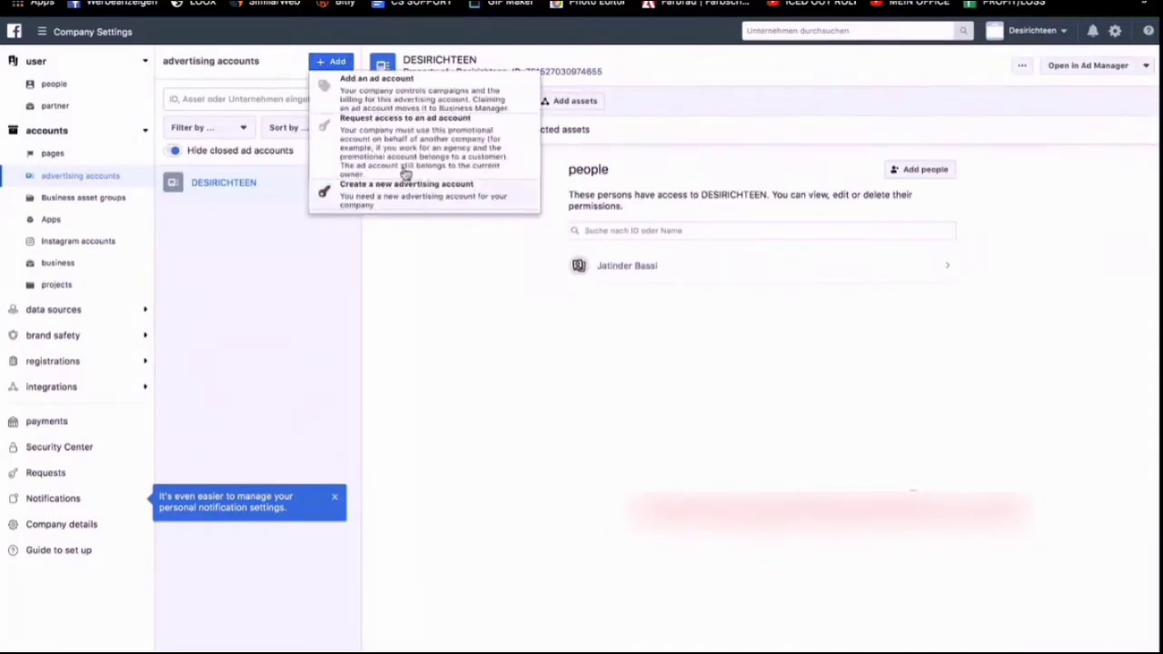
left_click(402, 197)
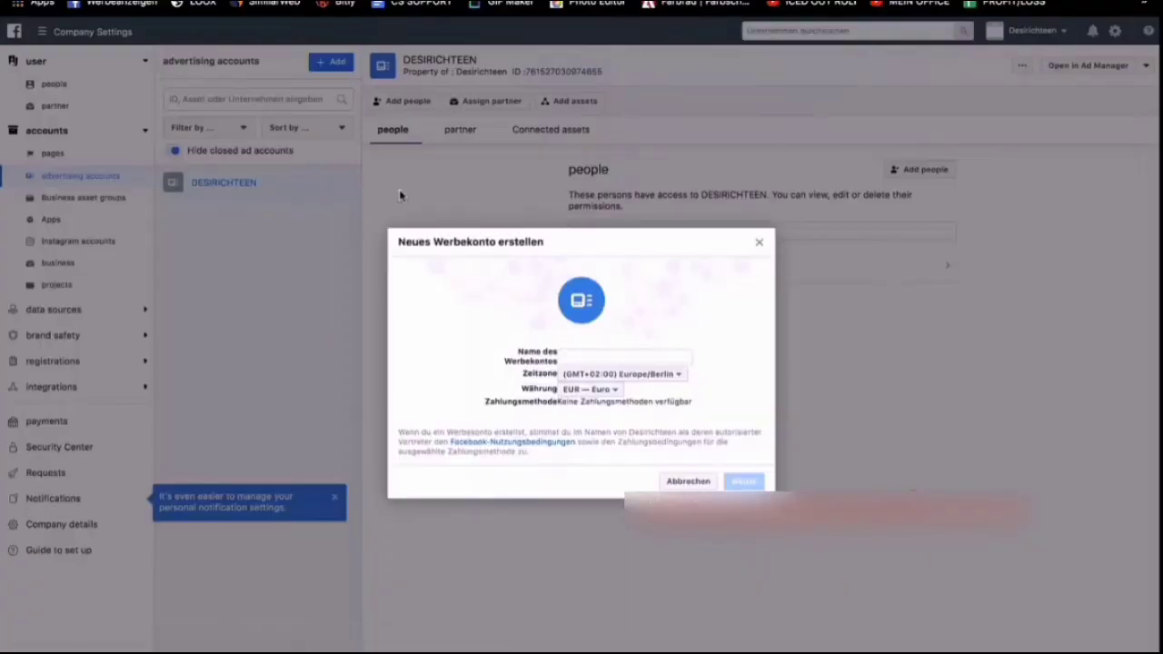
left_click(570, 354)
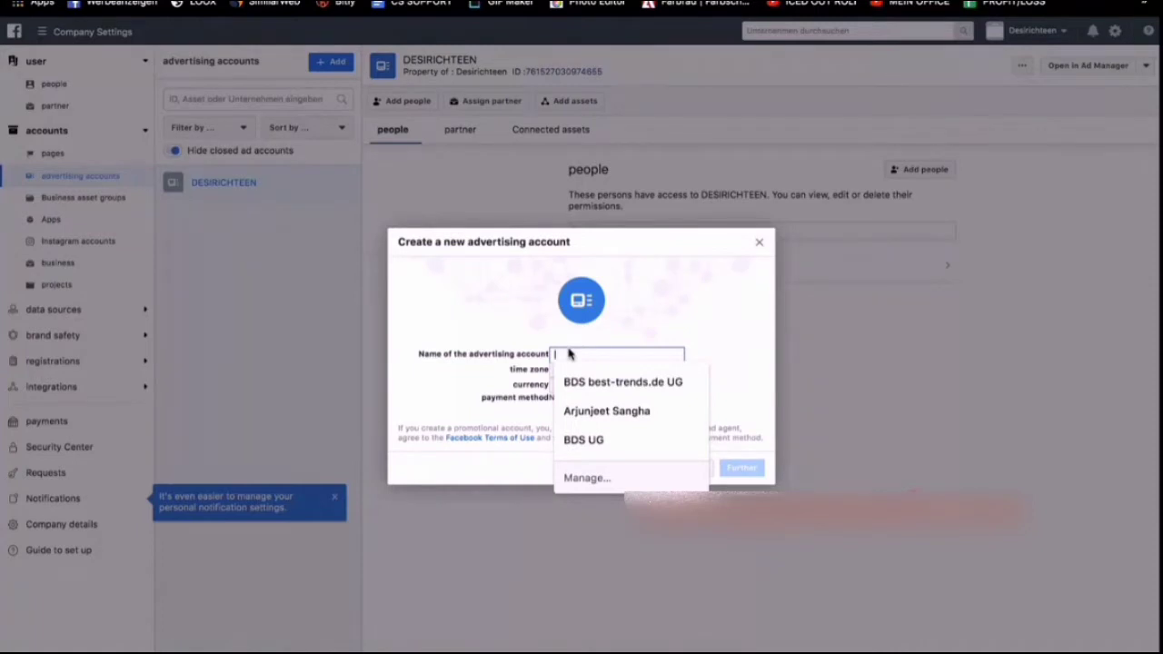
type("DARIONE")
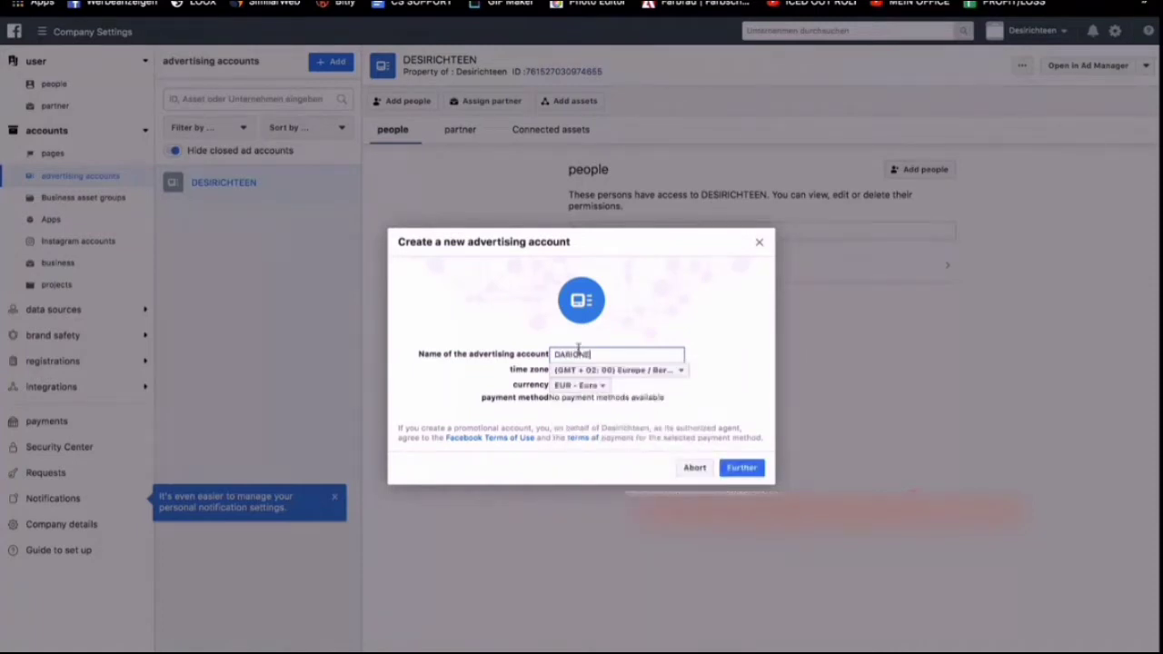
Choose (GMT+02:00) Europe/Berlin as the time zone of the new advertising account.
left_click(623, 371)
scroll(627, 442, "down", 8)
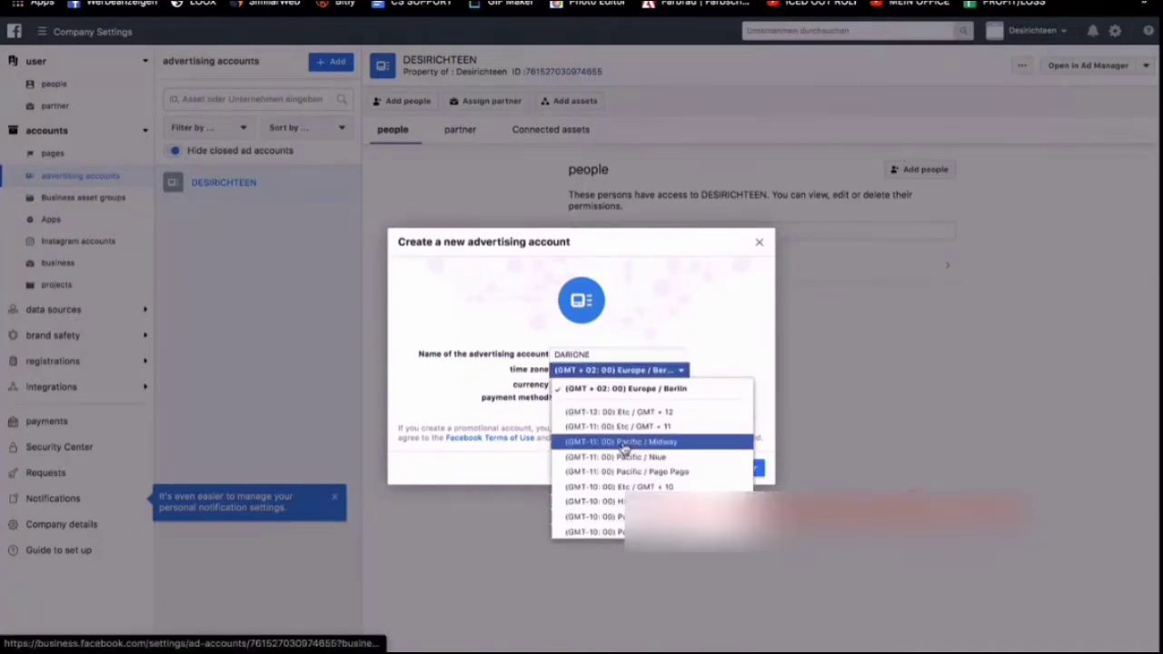
scroll(624, 448, "down", 8)
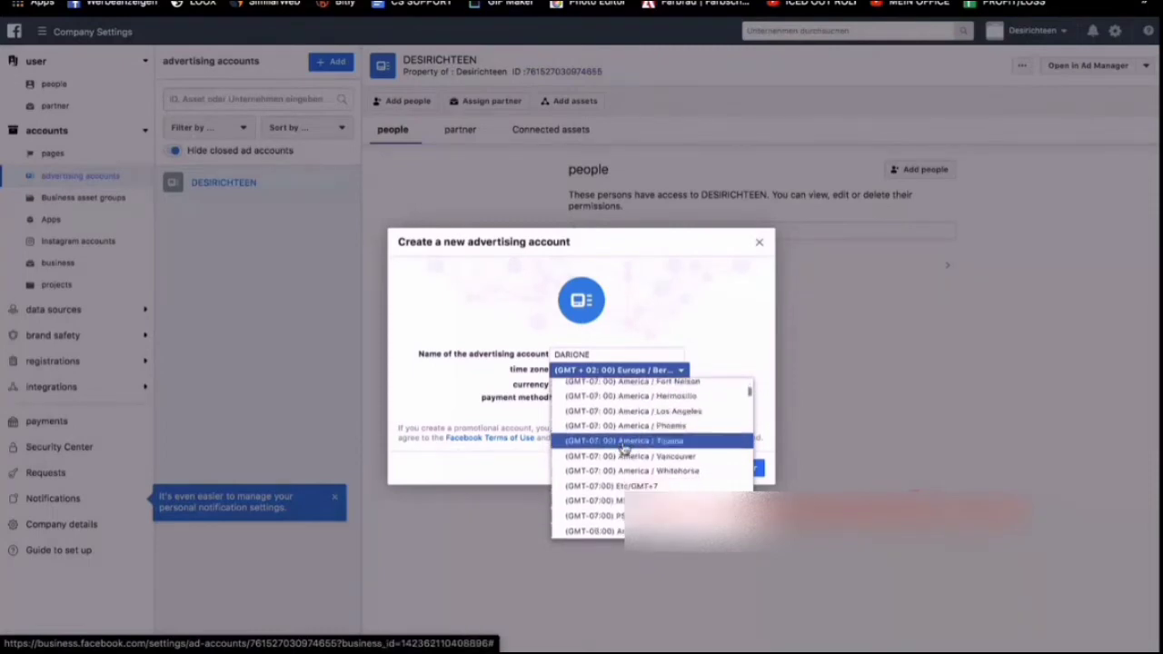
scroll(625, 445, "up", 15)
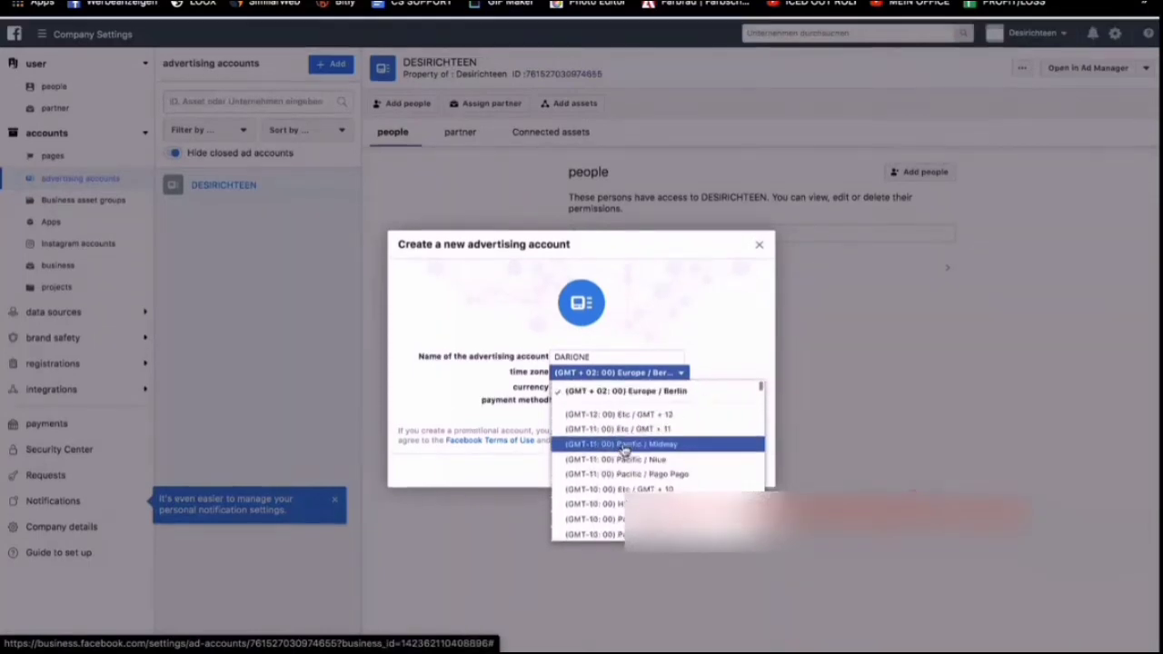
left_click(623, 387)
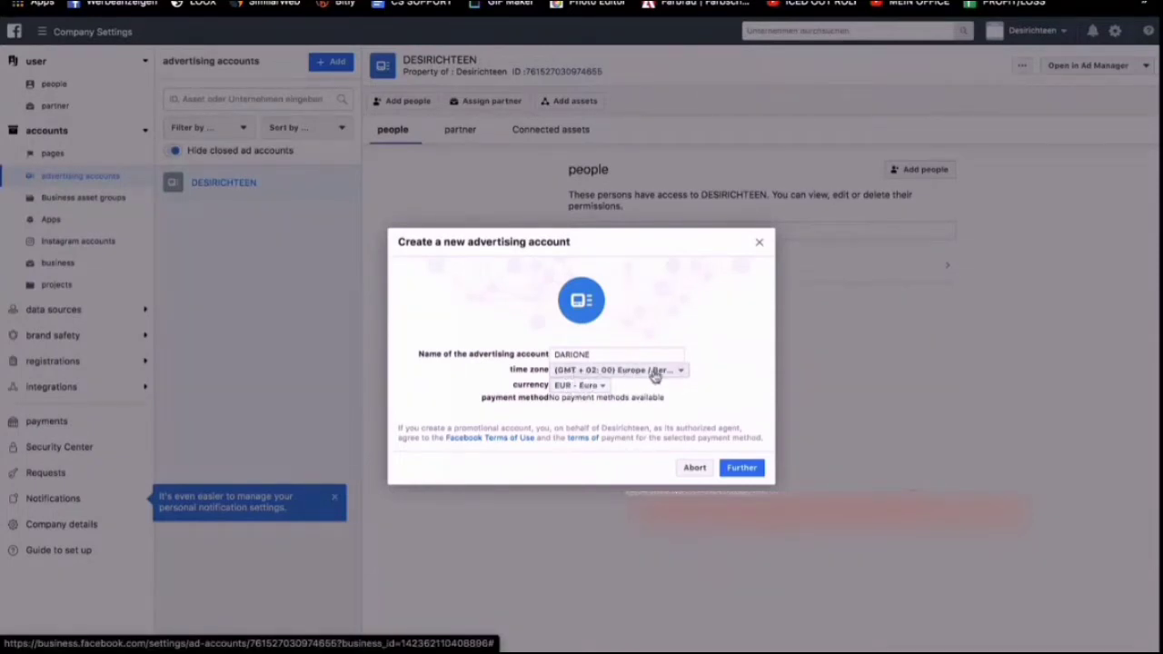
Assign the advertising account's use to My company (Desirichteen) and create the account.
left_click(748, 466)
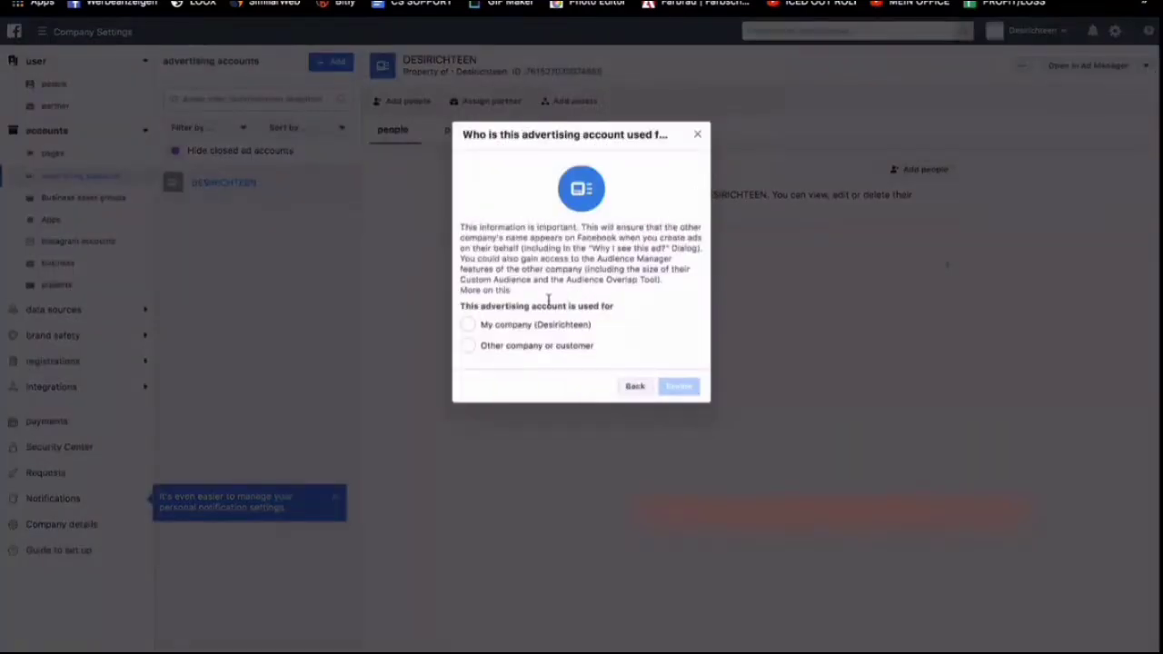
left_click(512, 326)
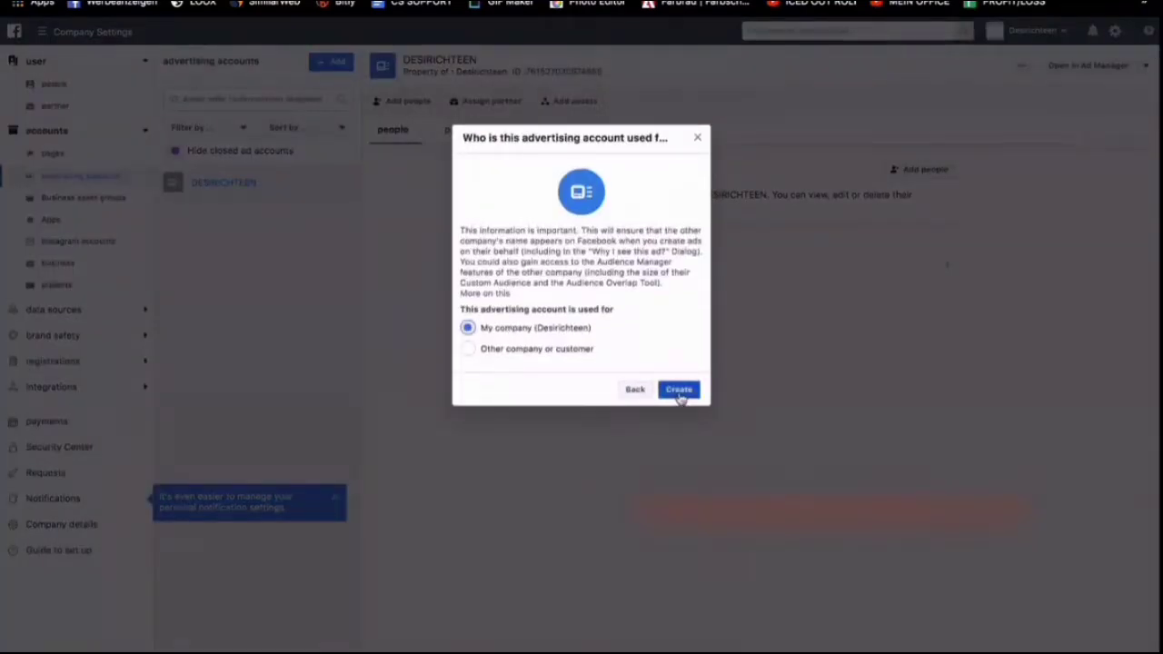
left_click(680, 391)
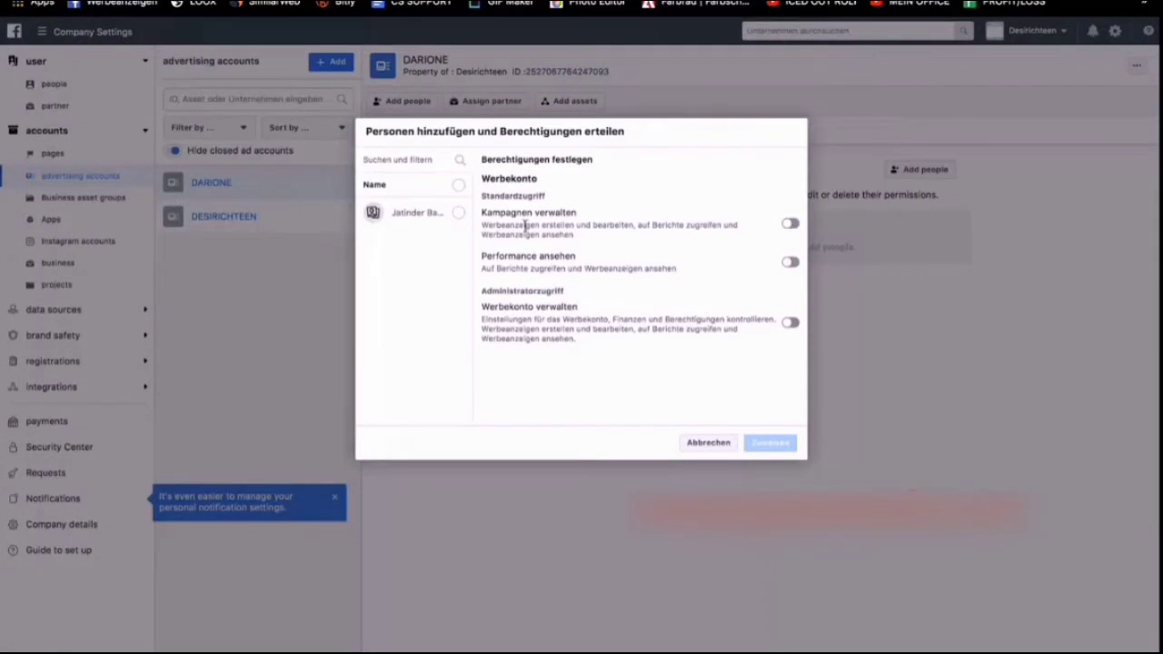
Give the listed person permission to manage campaigns and manage the DARIONE advertising account, and close the confirmation.
left_click(458, 212)
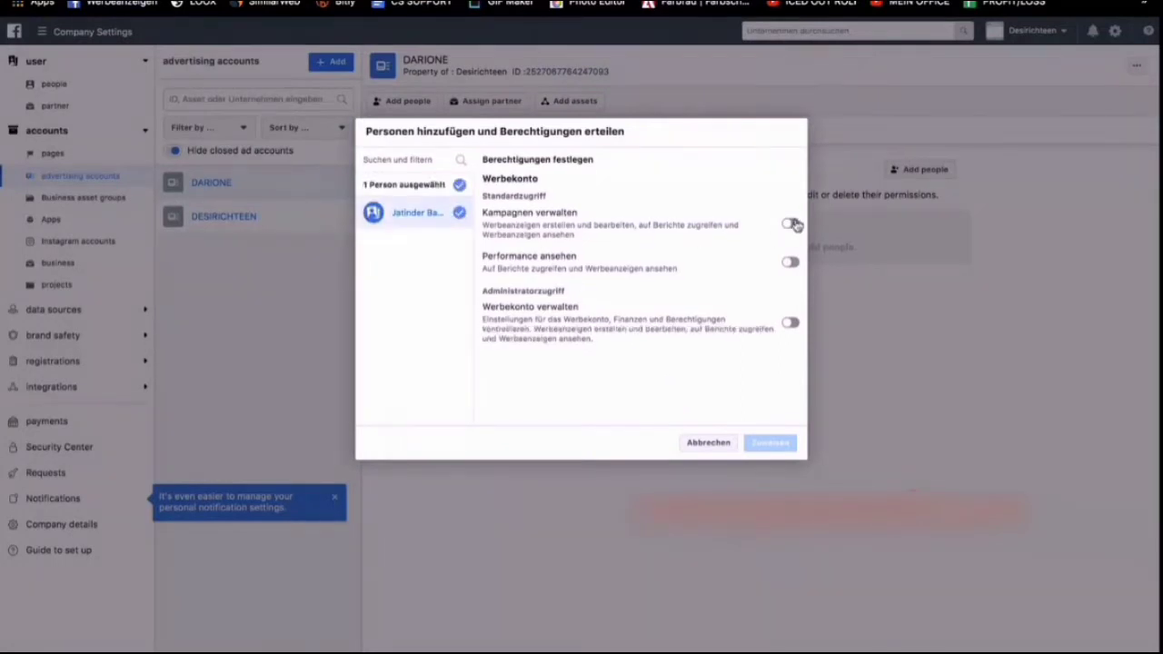
left_click(790, 224)
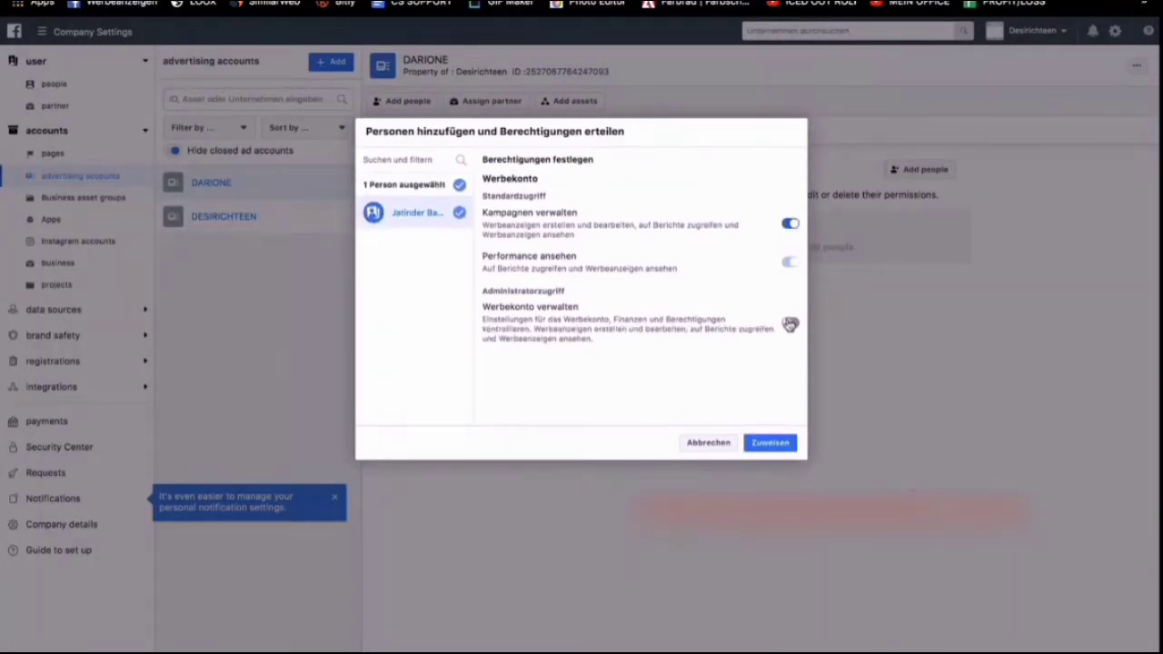
left_click(789, 323)
left_click(786, 444)
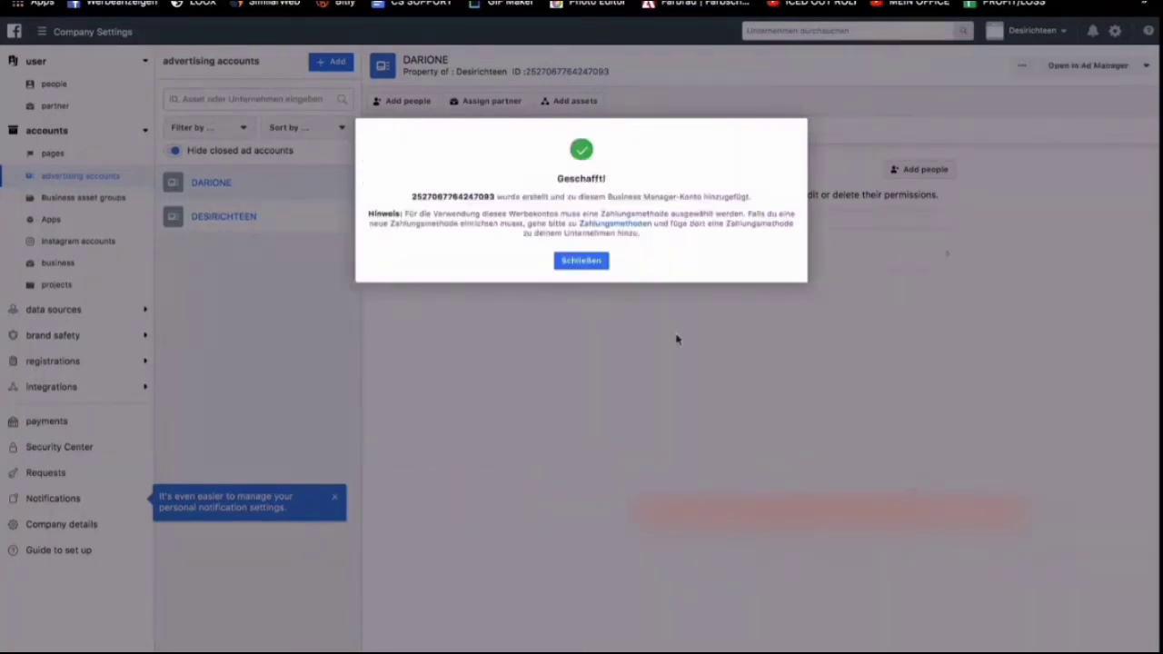
left_click(599, 263)
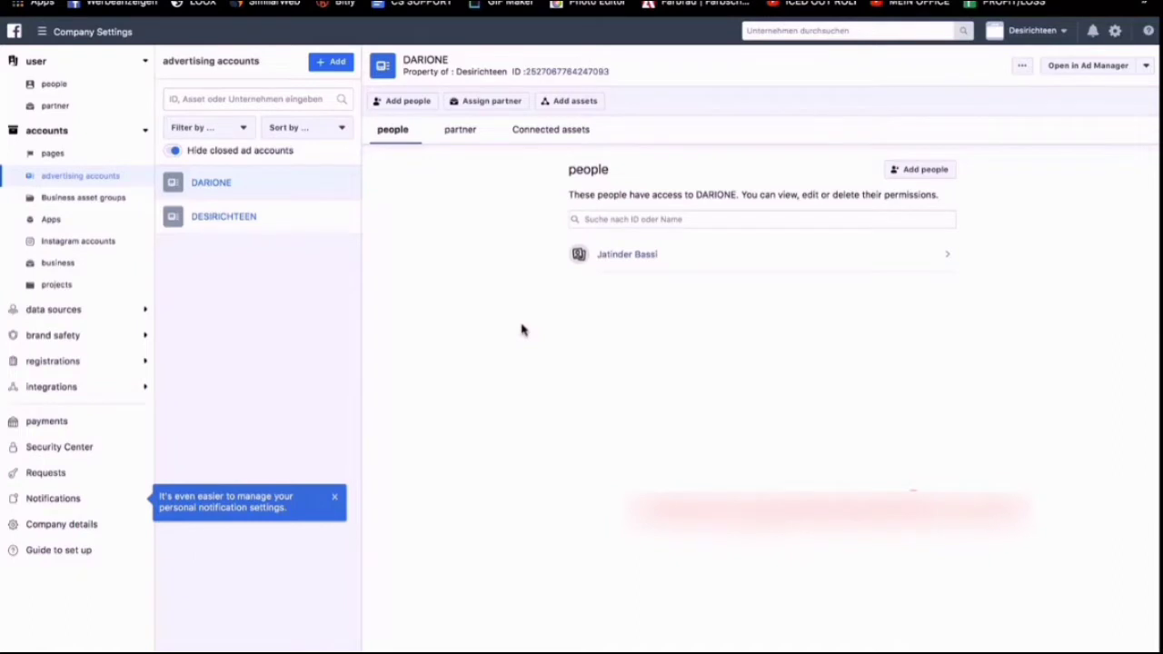
Start creating a new company page in the business's pages and choose Brand or product as its type.
left_click(86, 160)
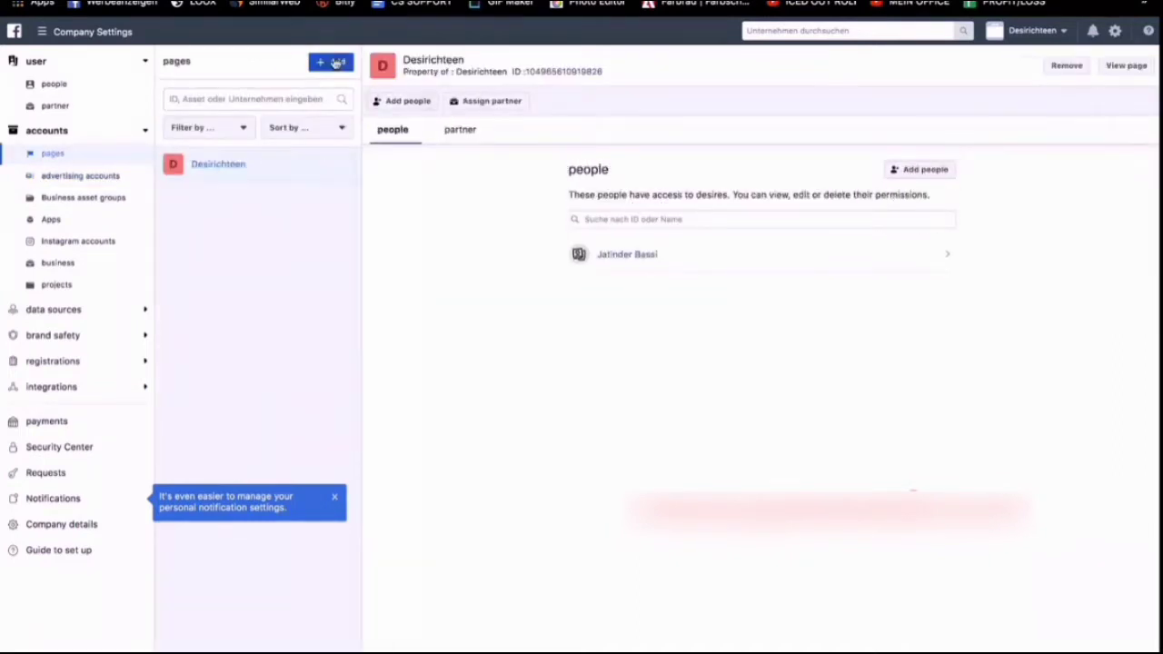
left_click(336, 61)
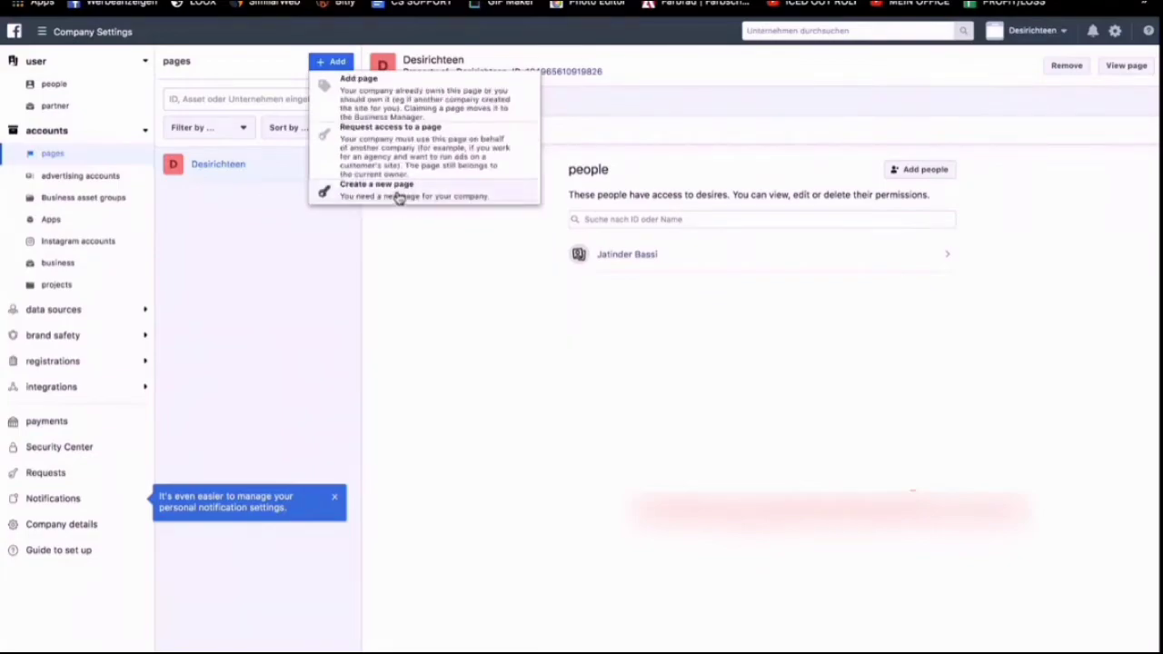
left_click(398, 198)
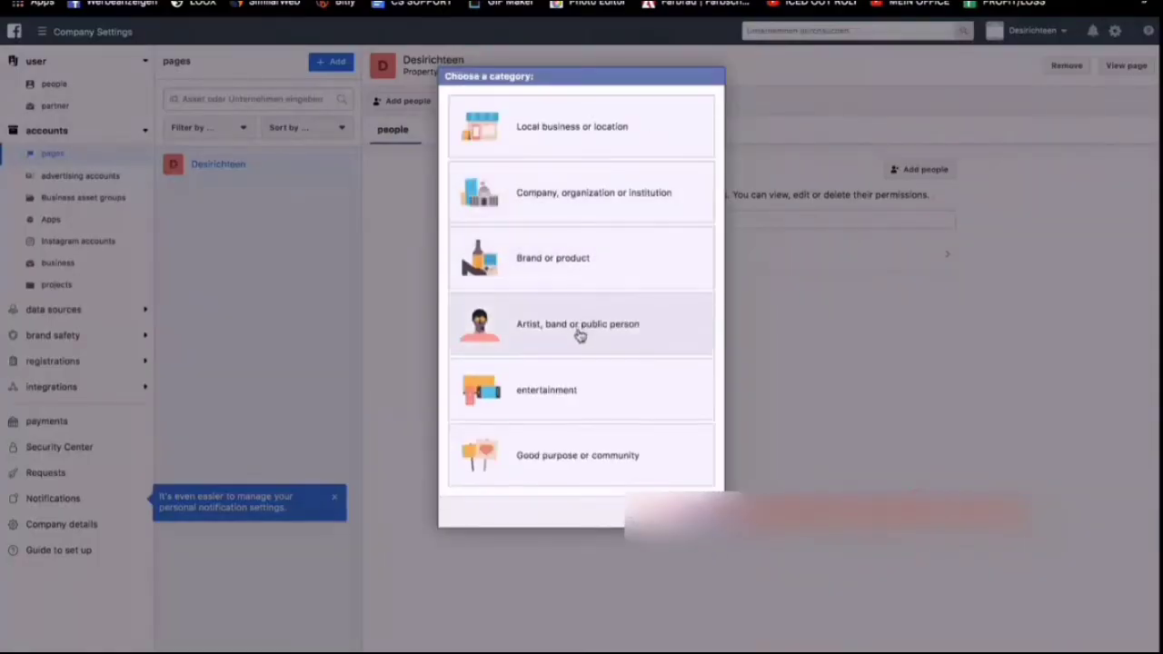
left_click(567, 263)
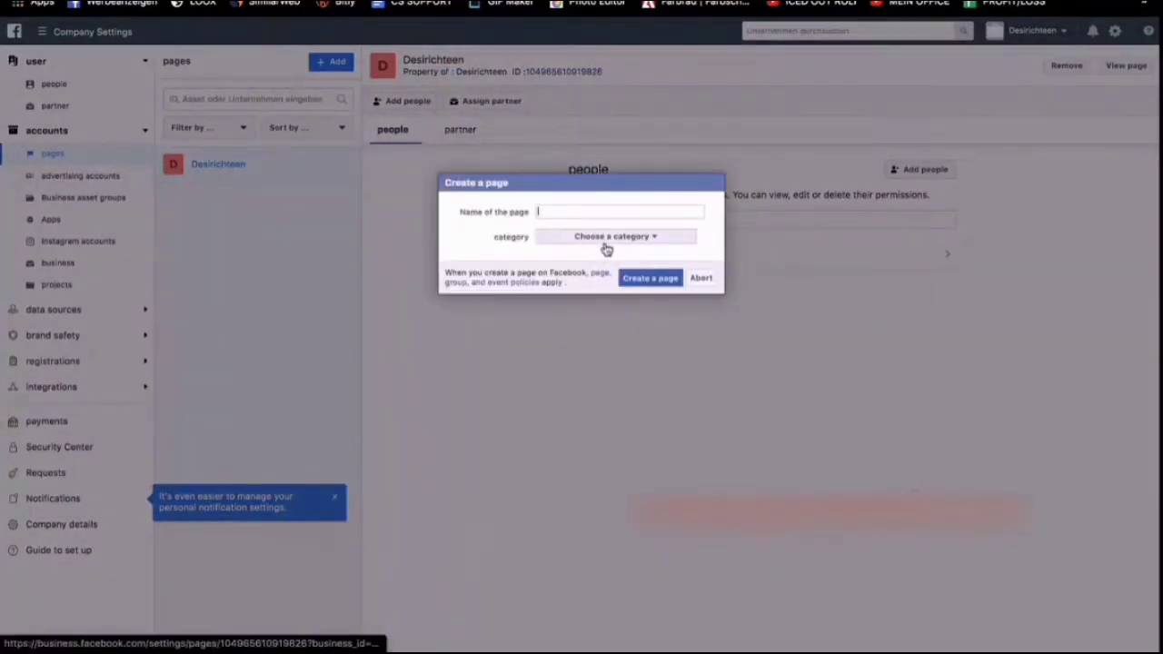
Name the new page Darione, set its category to website and create the page.
type("Darione")
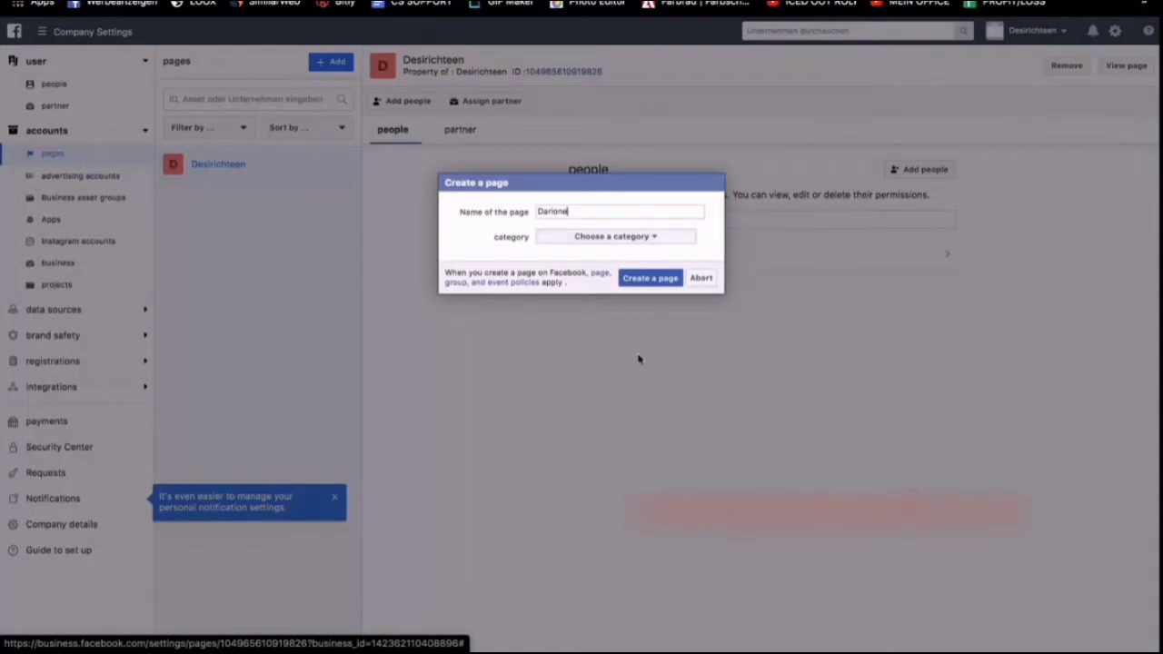
left_click(583, 235)
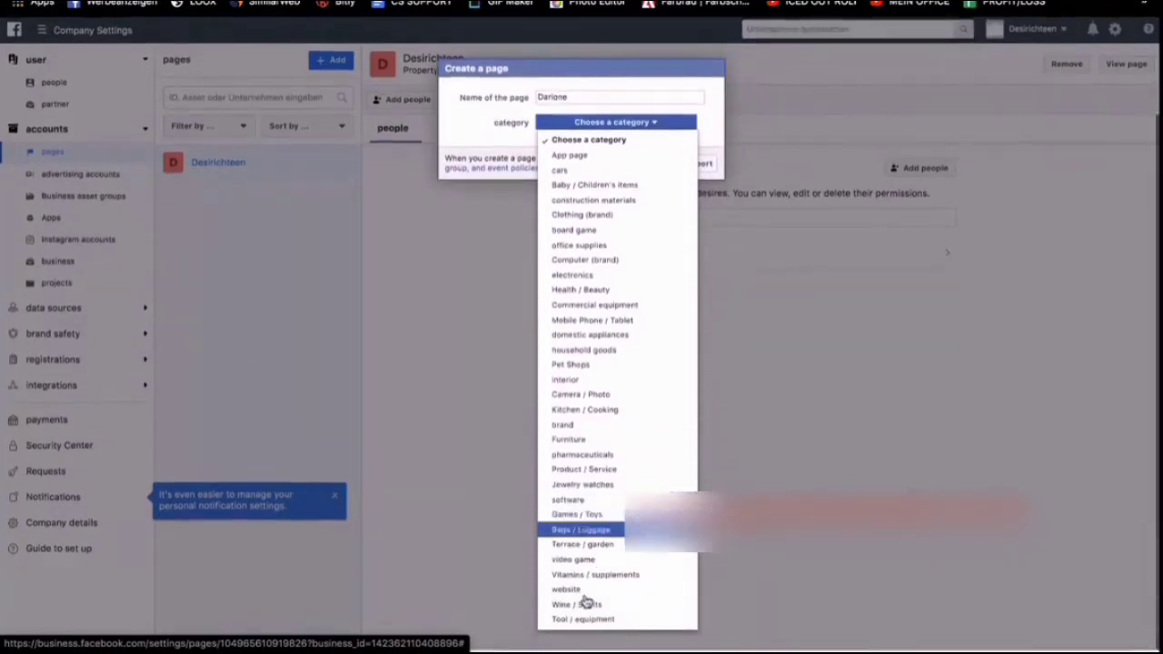
left_click(581, 591)
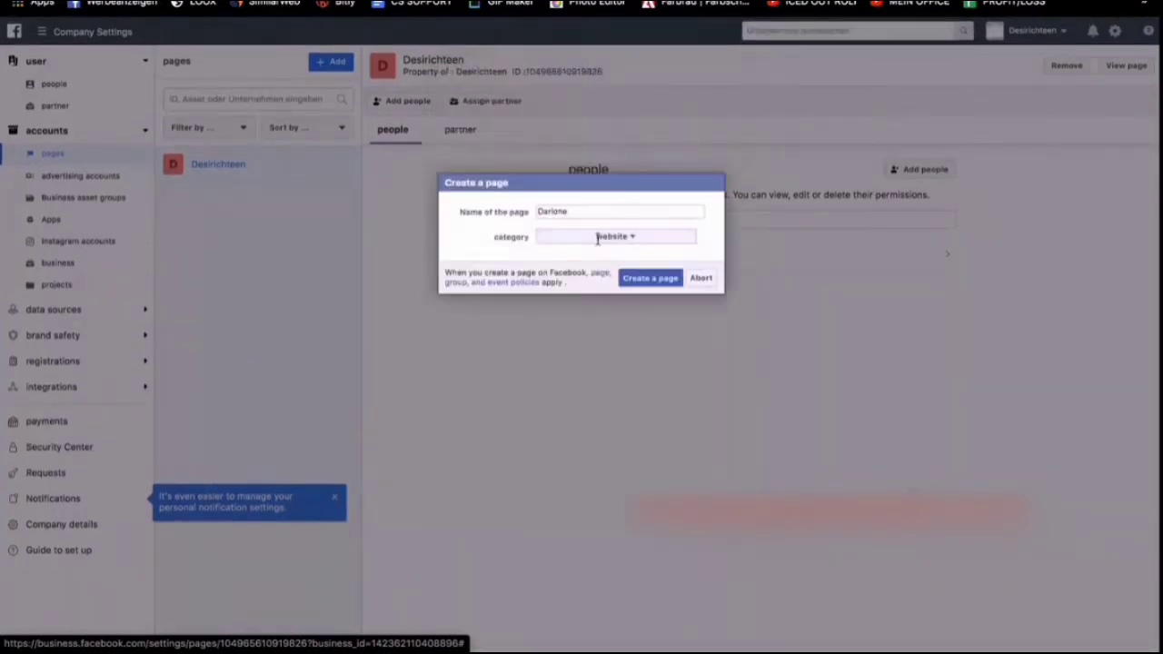
left_click(648, 279)
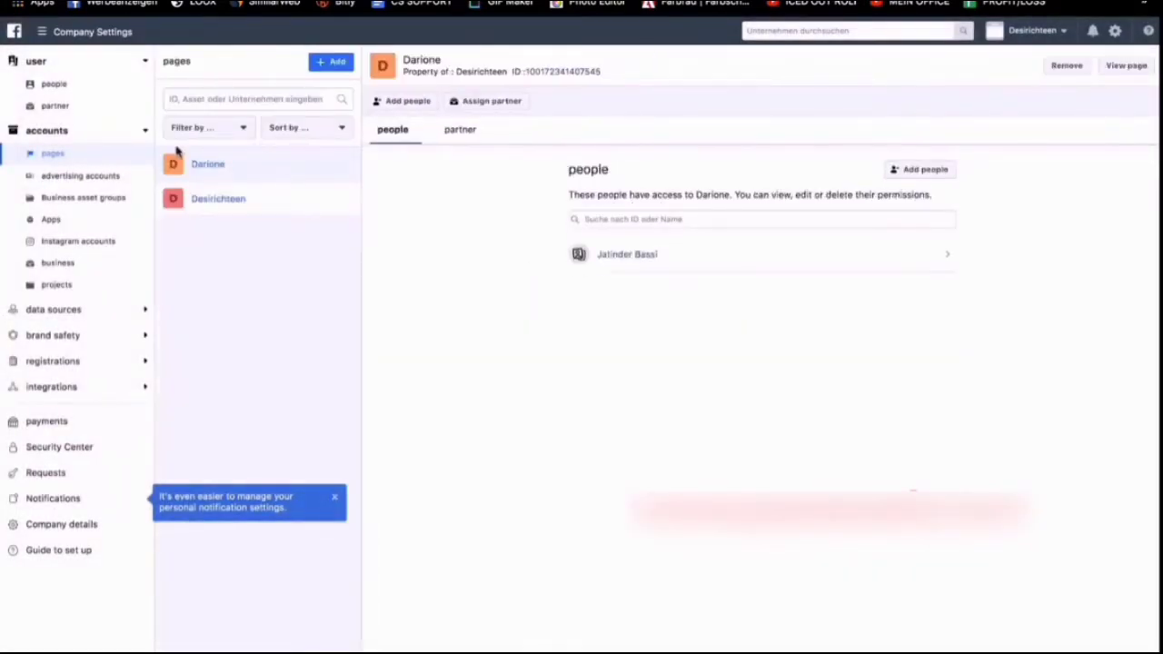
View the Darione page and upload DARIONE.png from Downloads as its profile picture.
left_click(1127, 67)
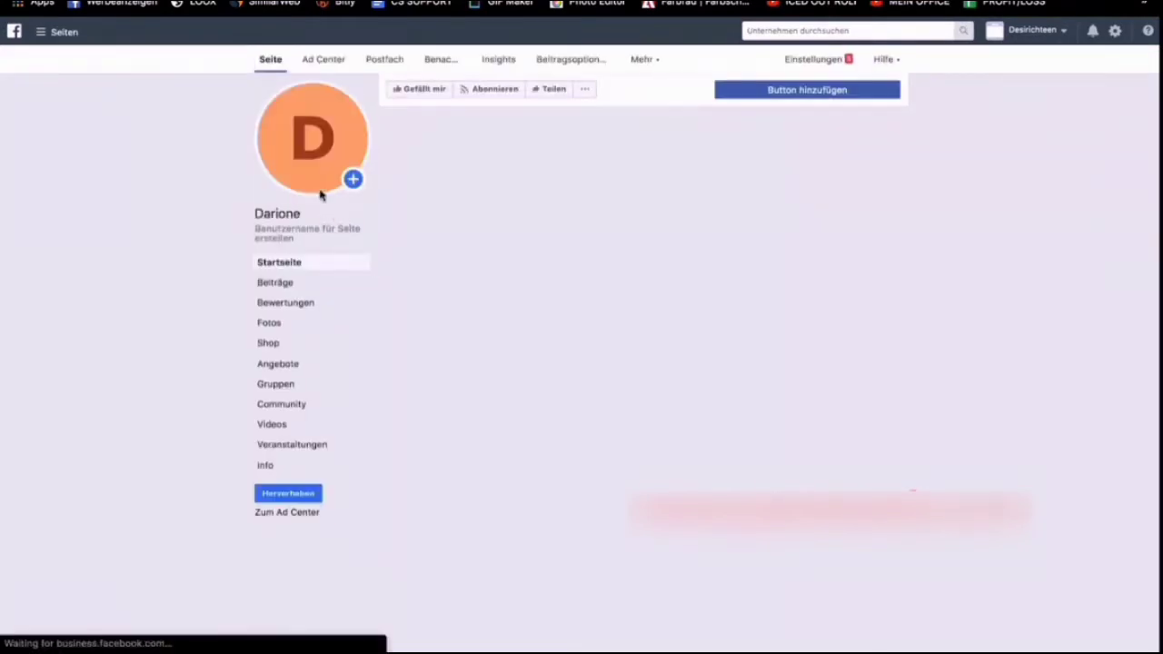
left_click(316, 175)
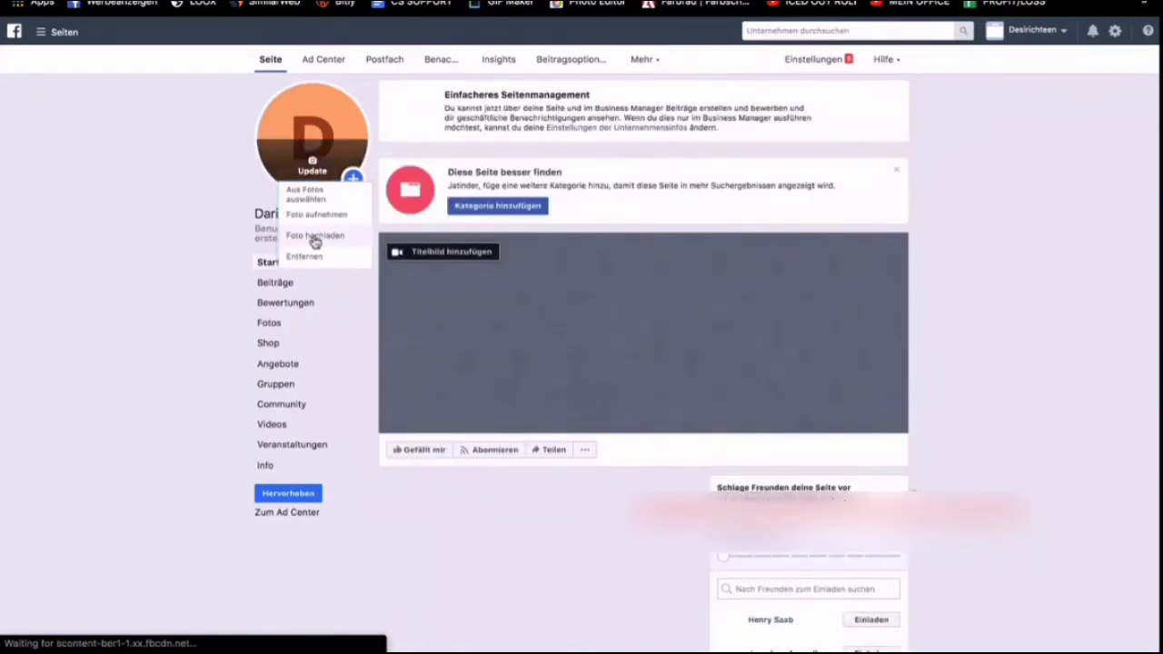
left_click(314, 238)
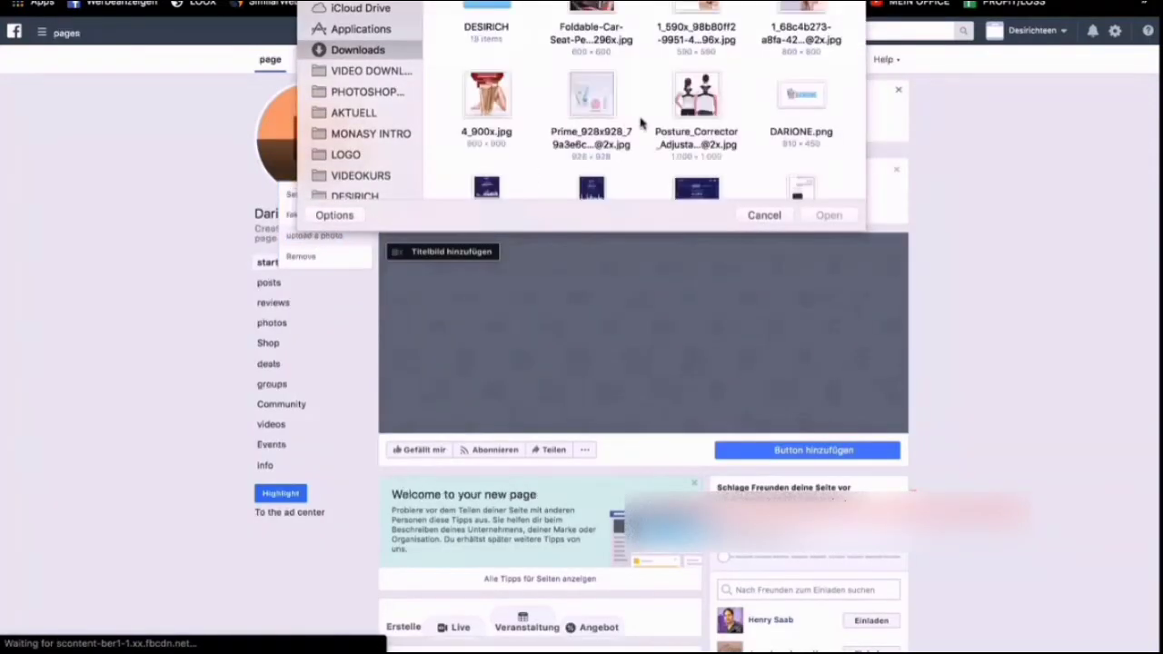
scroll(640, 122, "down", 3)
scroll(641, 123, "down", 10)
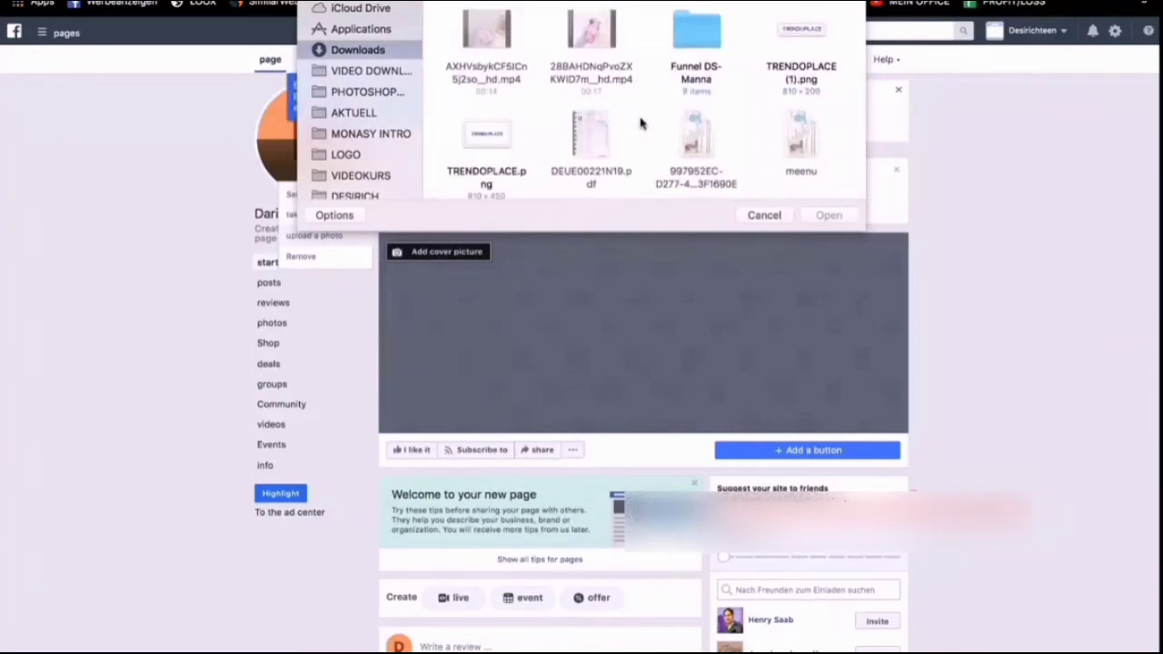
scroll(640, 122, "down", 5)
left_click(801, 100)
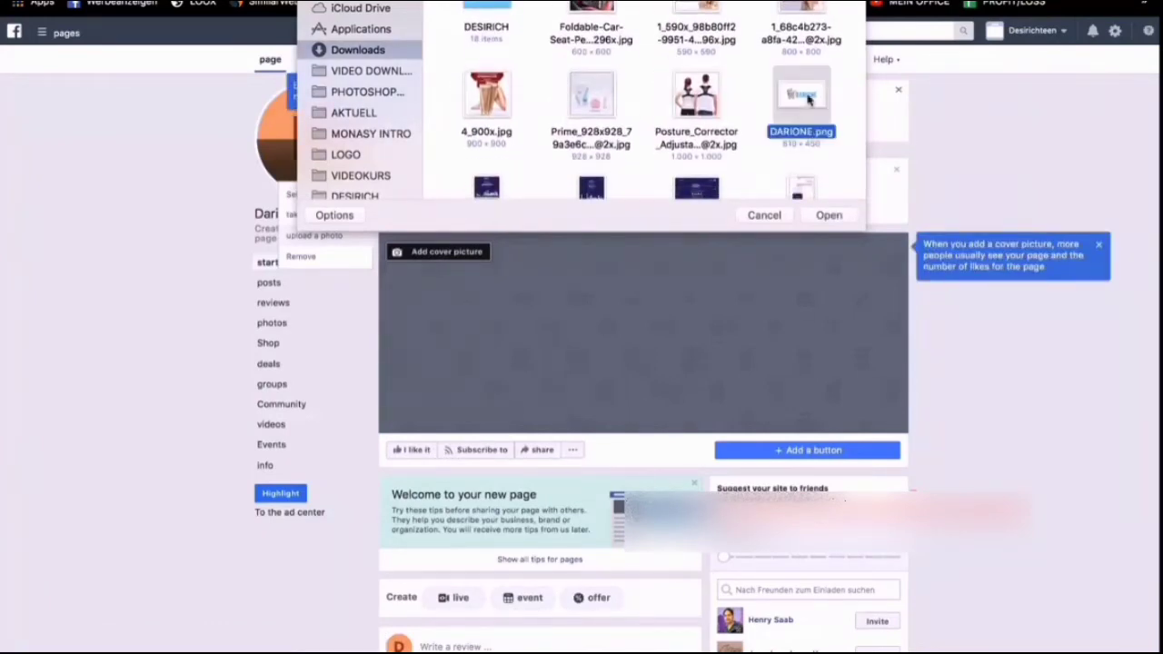
left_click(839, 213)
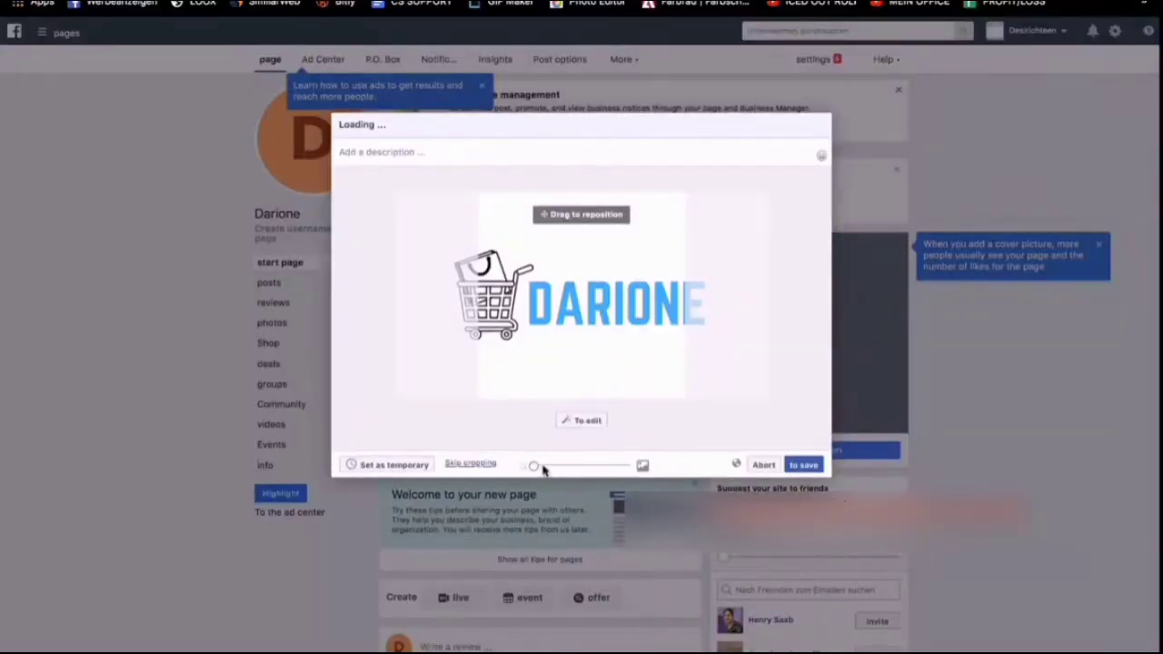
Reposition the logo in the profile picture crop so the word DARIONE fits inside, and save it.
mouse_move(533, 466)
left_mouse_down()
mouse_move(550, 467)
mouse_move(526, 468)
left_mouse_up()
left_click_drag(596, 379, 558, 378)
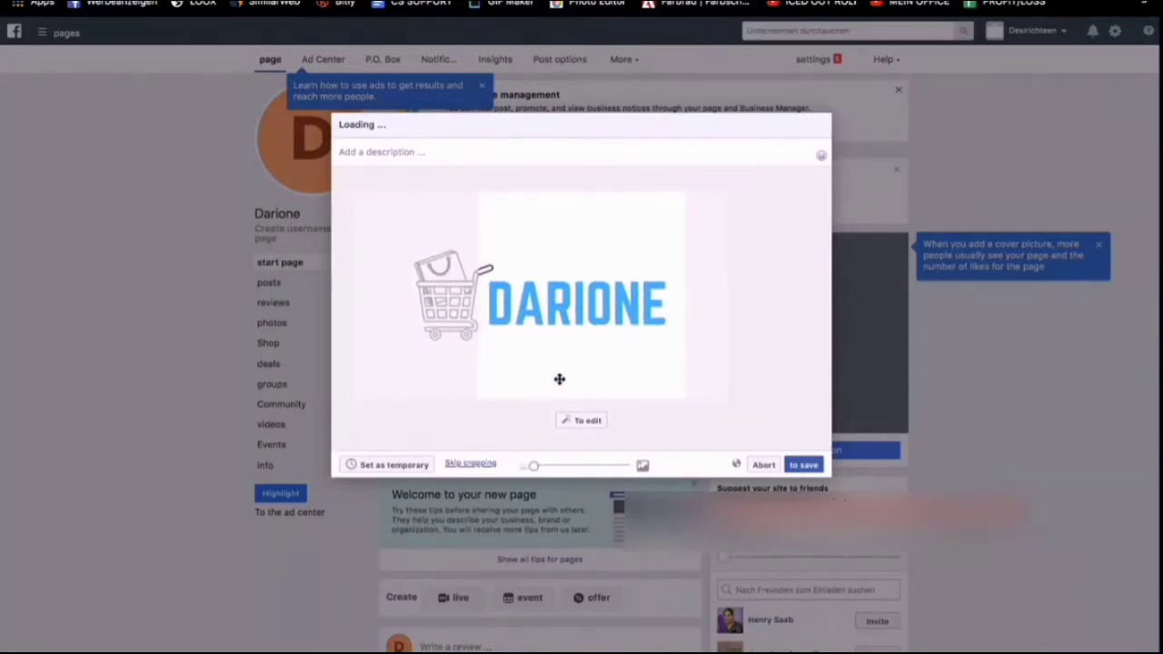
left_click(806, 466)
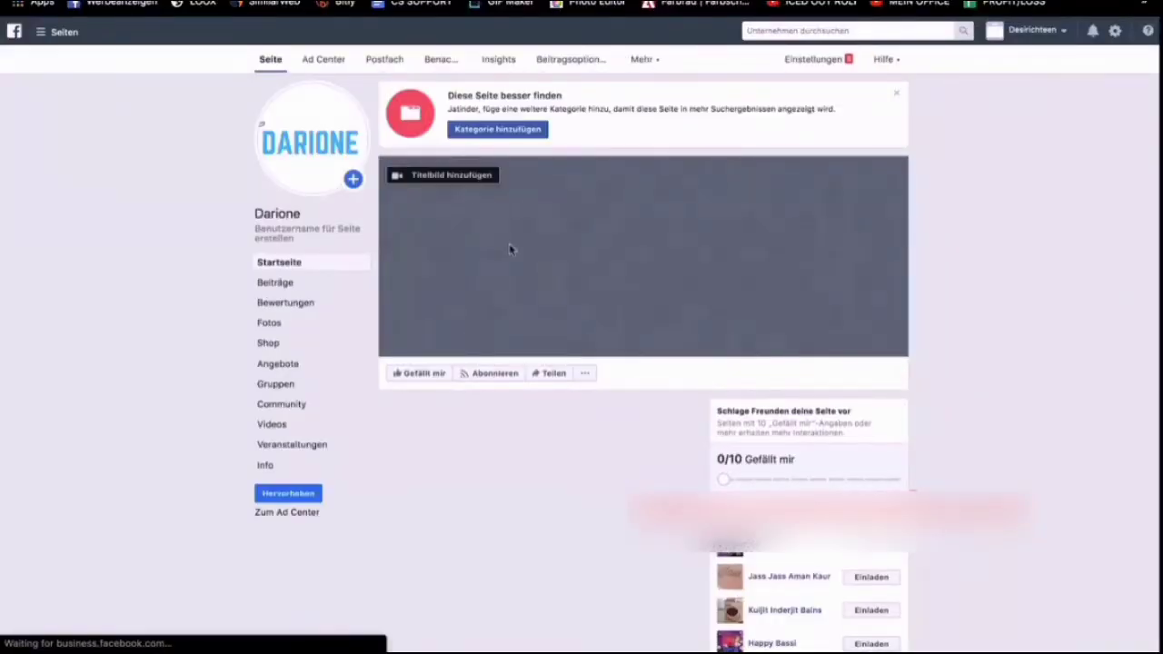
Upload DARIONE.png from Downloads as the Darione page's cover picture and save it.
left_click(482, 180)
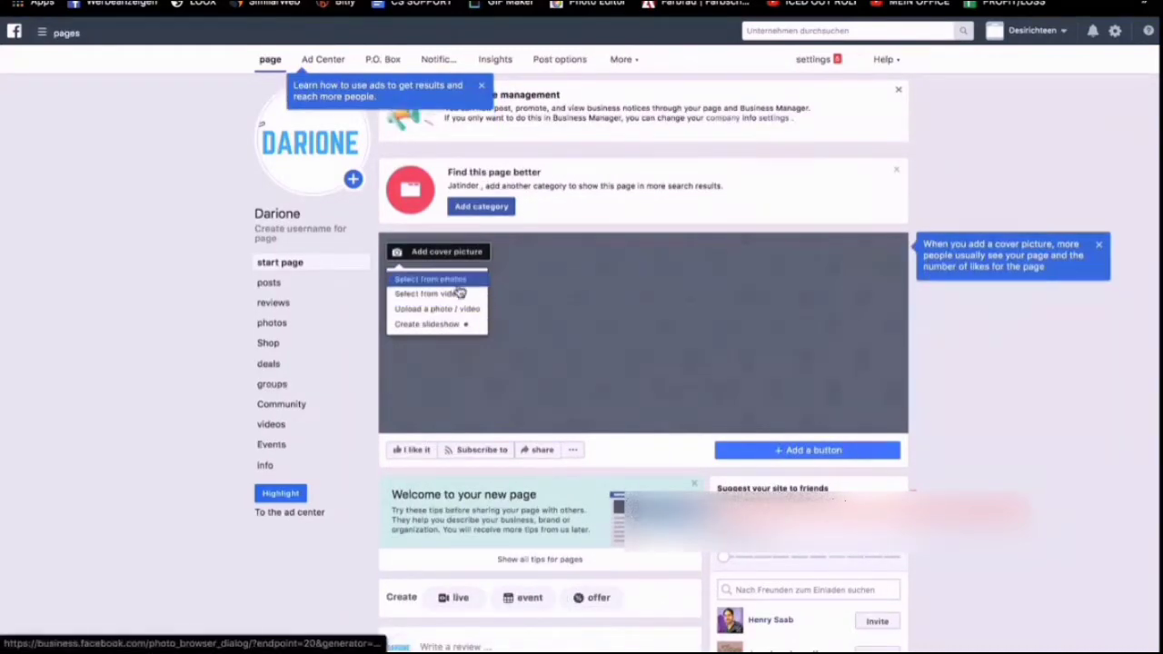
left_click(457, 310)
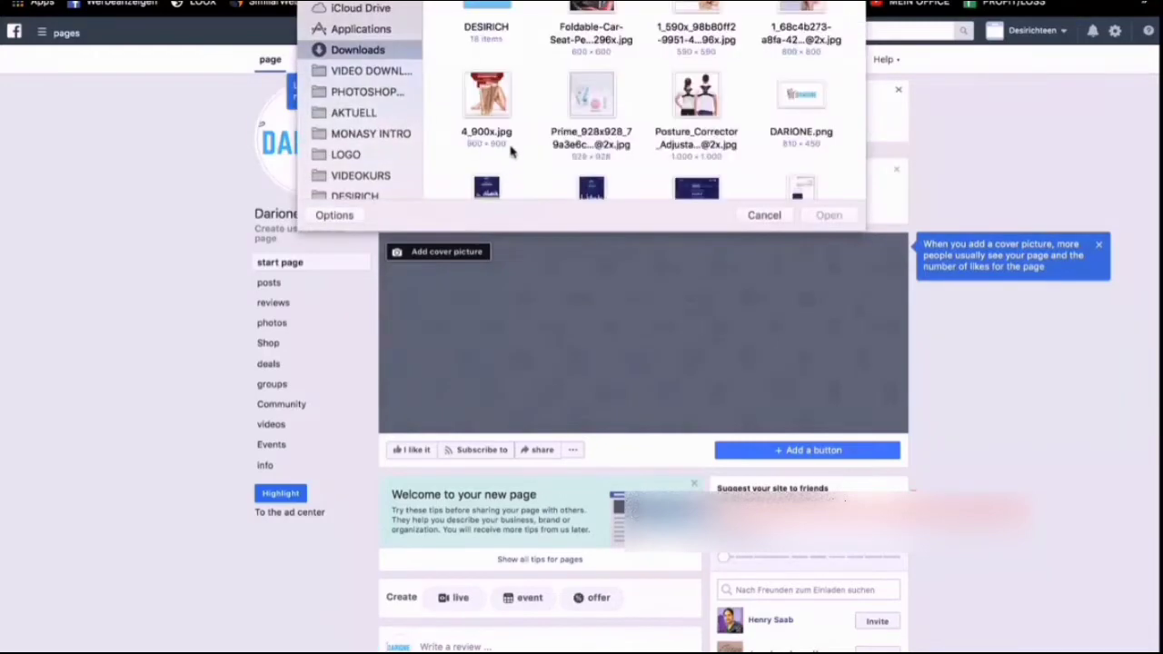
scroll(614, 55, "down", 1)
scroll(614, 54, "down", 3)
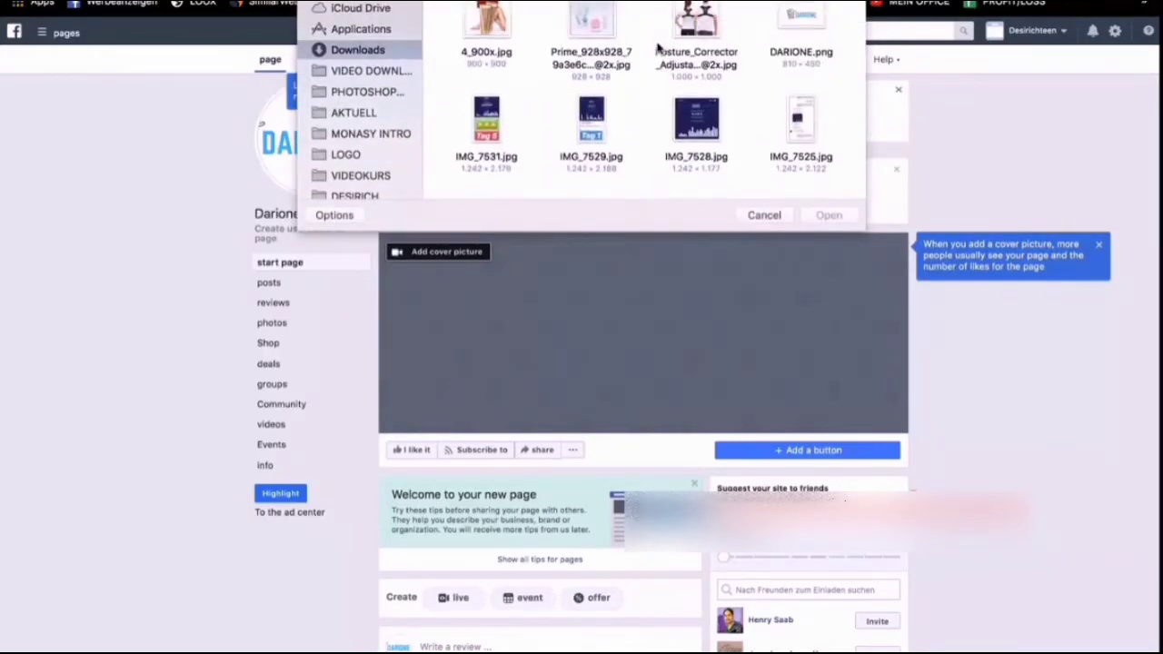
left_click(786, 26)
left_click(828, 215)
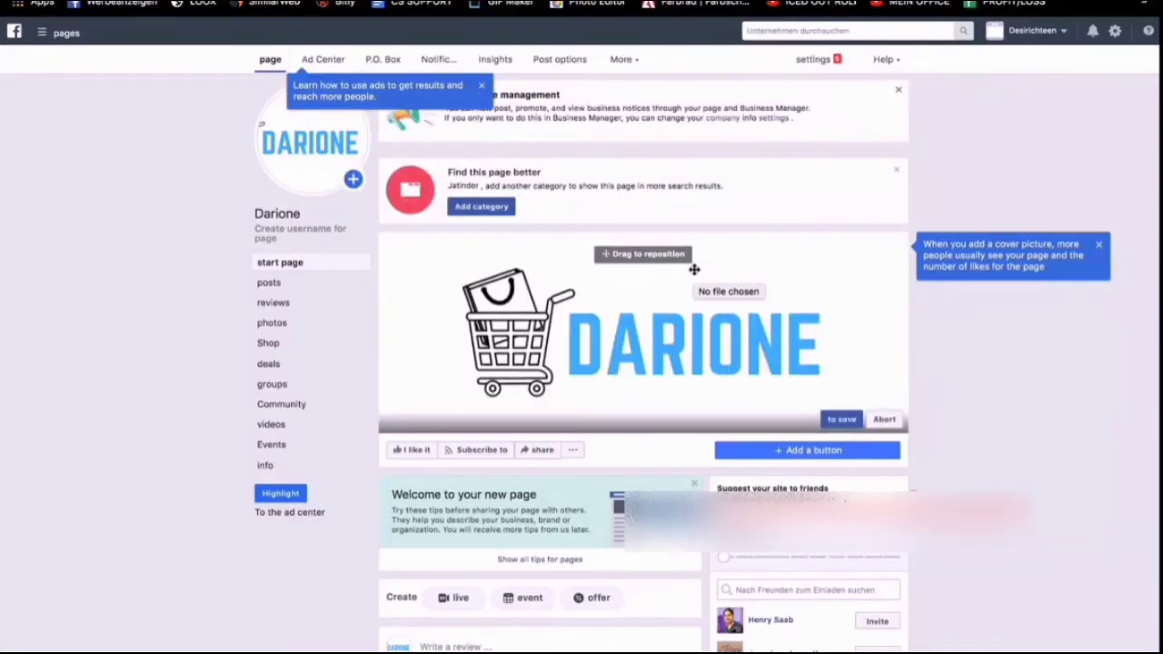
left_click(841, 419)
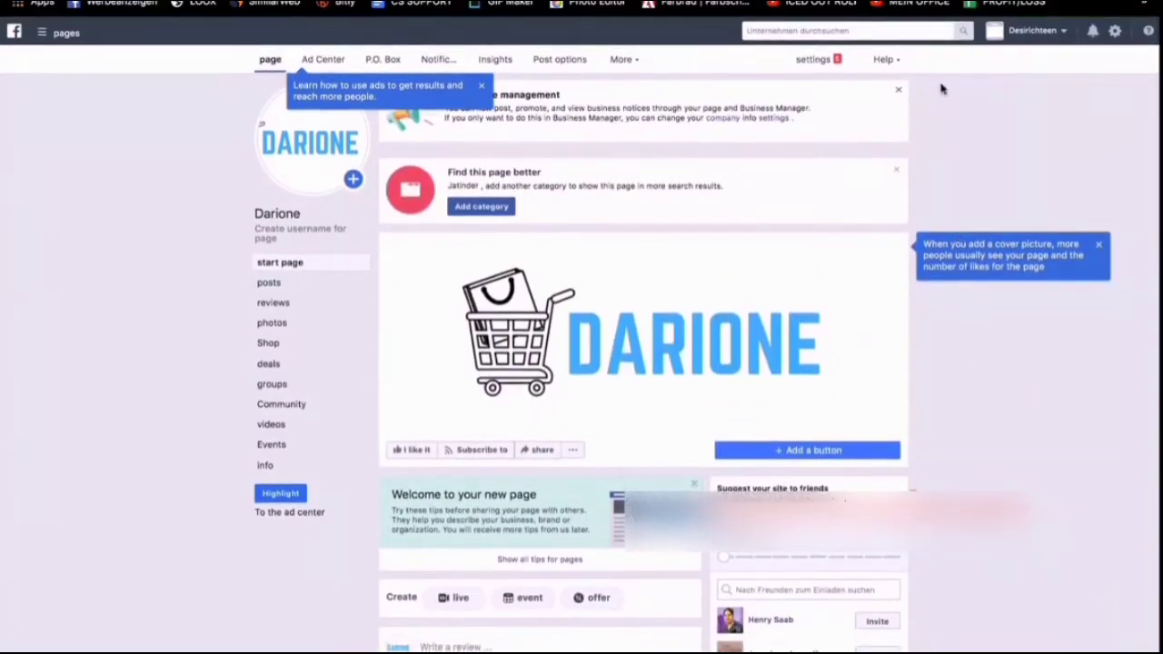
Switch to the Shopify admin and view the Facebook Pixel section of the online store's preferences.
left_click(910, 1)
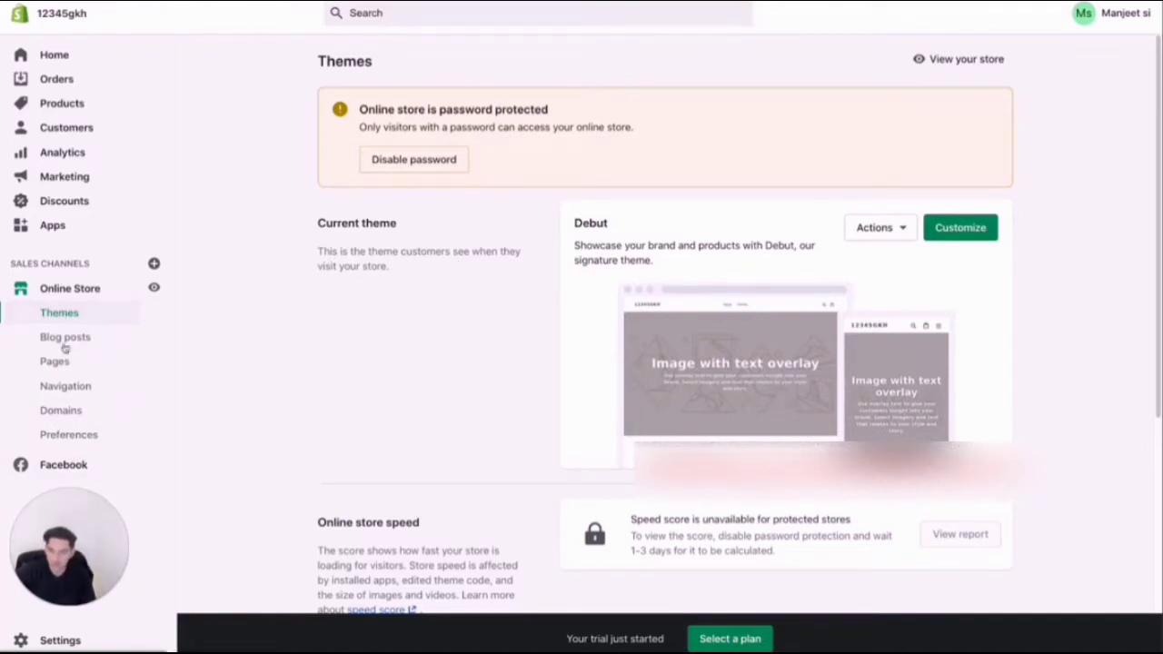
left_click(71, 434)
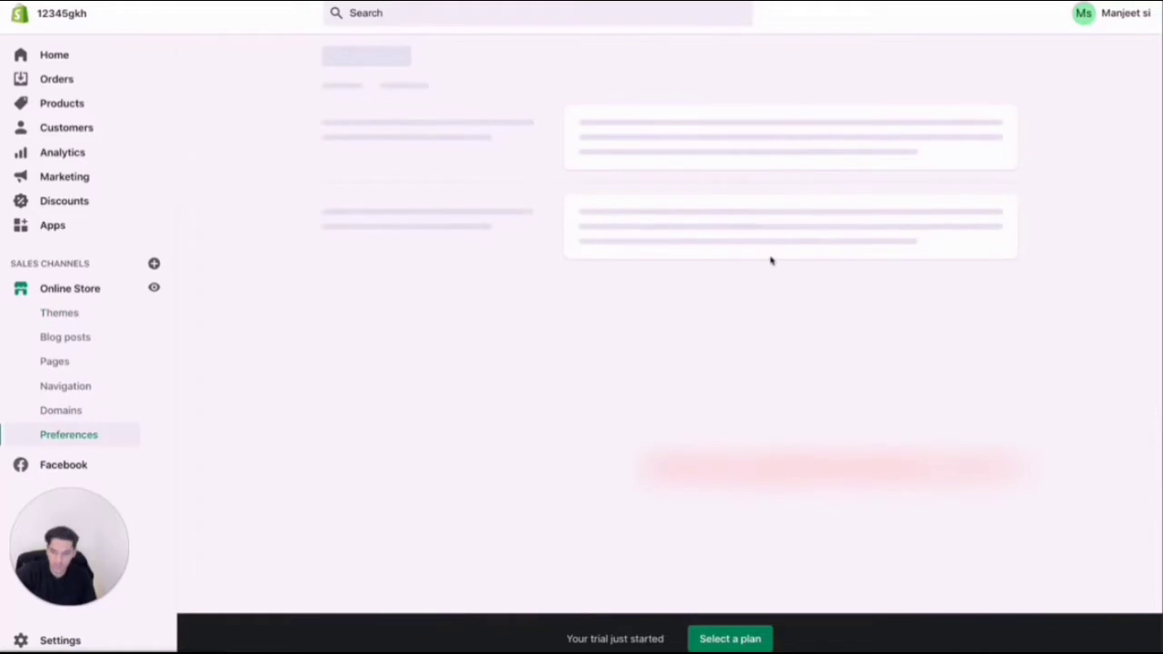
scroll(748, 323, "down", 5)
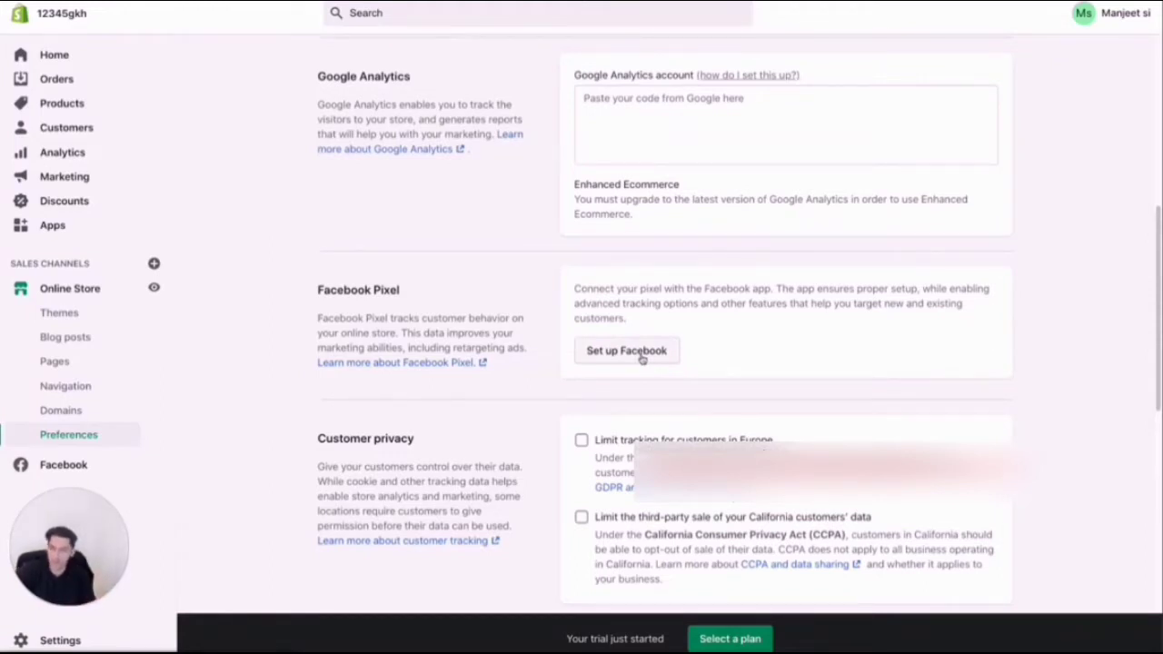
Start the Facebook Marketing setup in the Facebook sales channel and connect the BDS-best-trends.de UG Business Manager created on 04/08/2020.
left_click(64, 468)
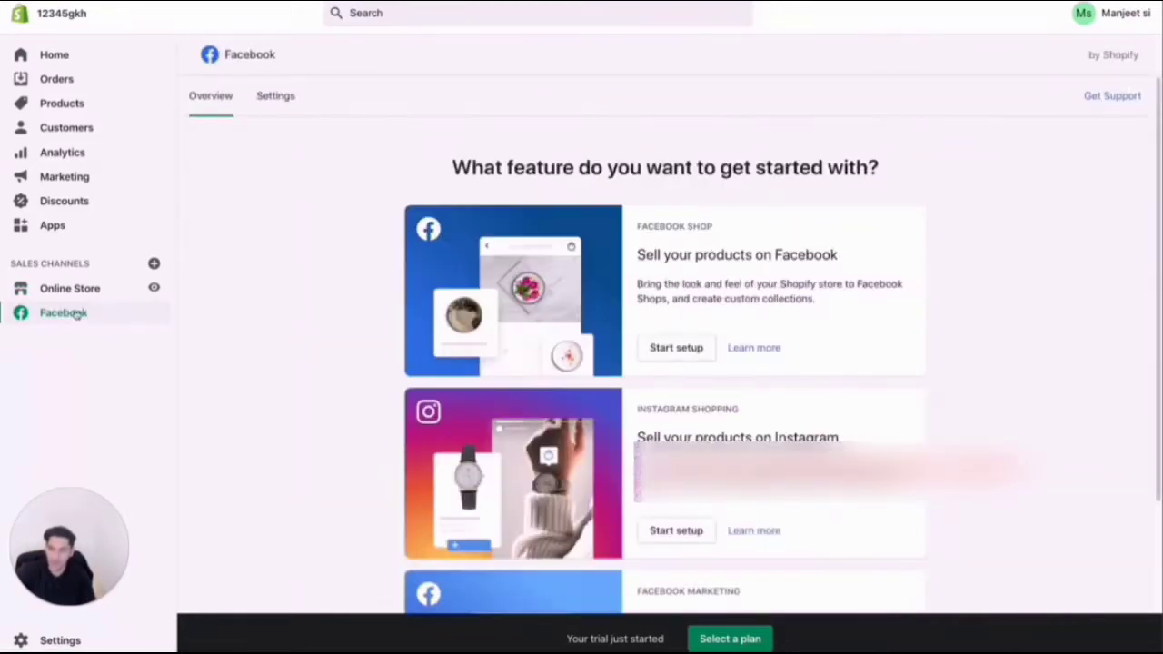
scroll(600, 509, "down", 3)
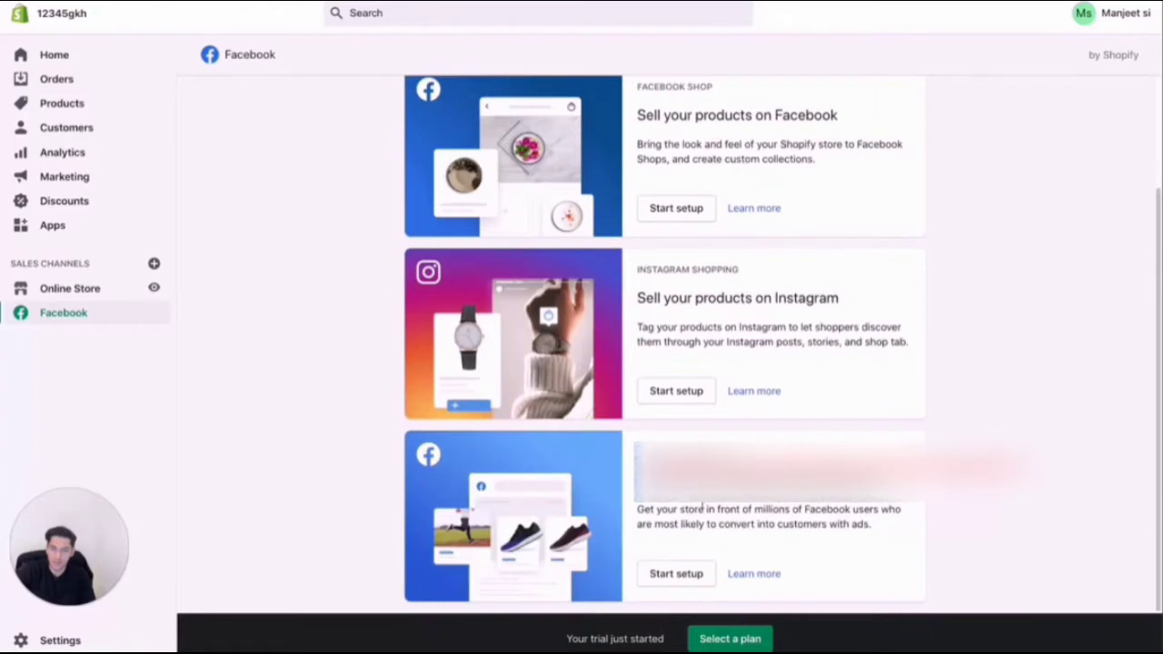
left_click(674, 574)
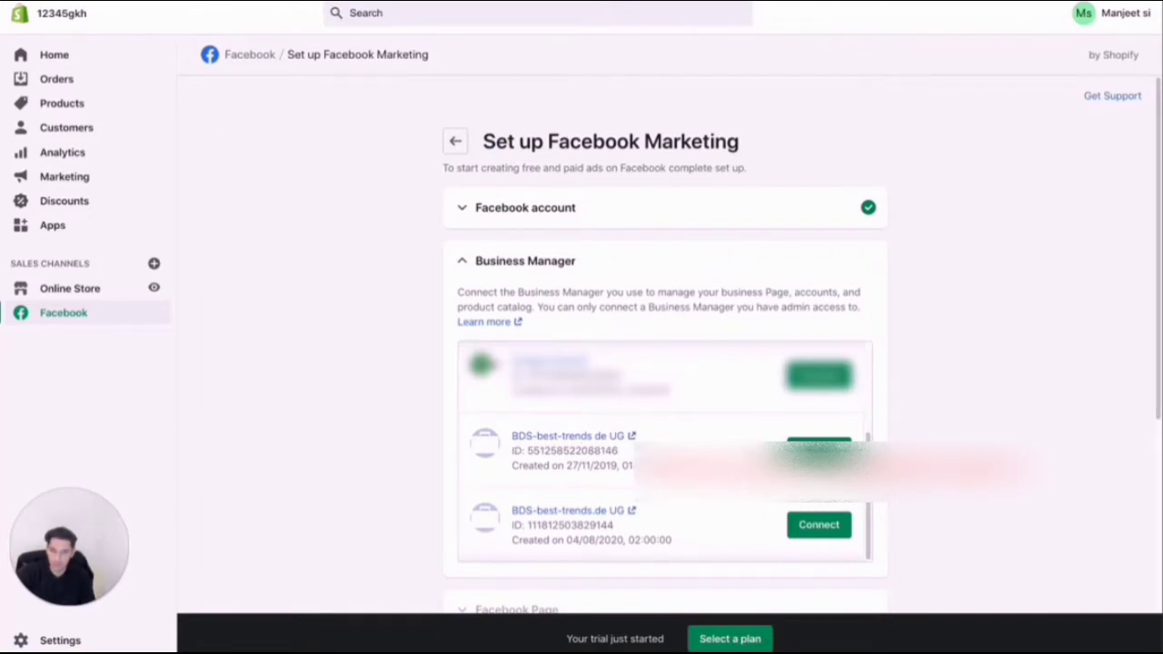
left_click(814, 527)
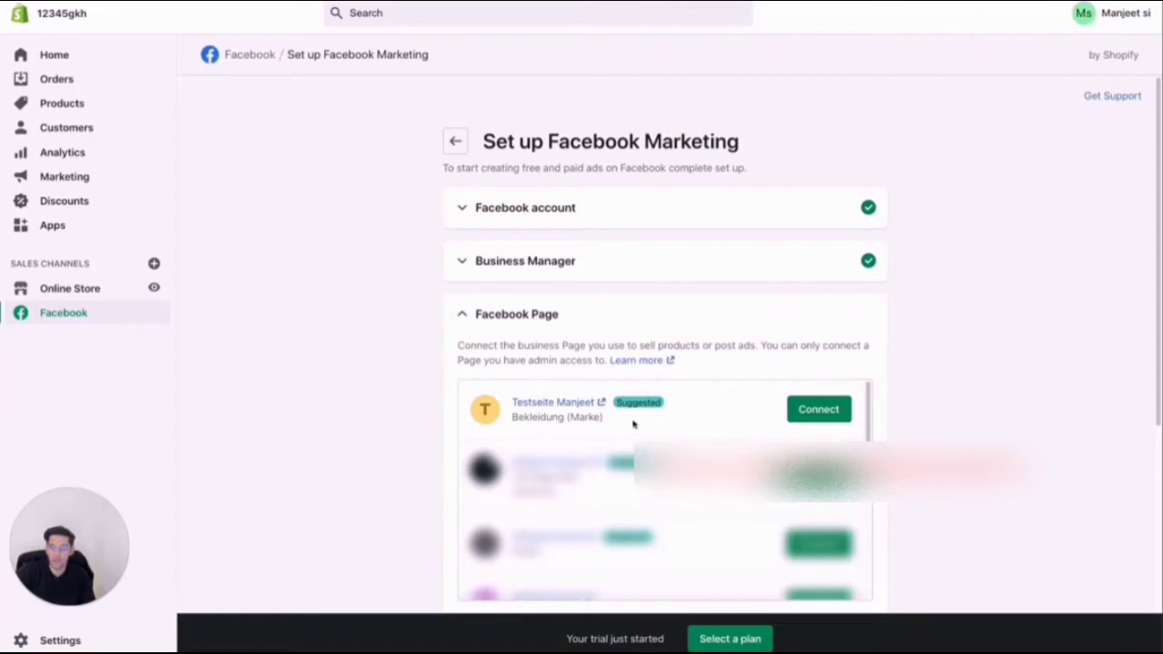
Connect the suggested Bekleidung (Marke) test page and the ad account A2 to the Facebook Marketing setup.
left_click(822, 412)
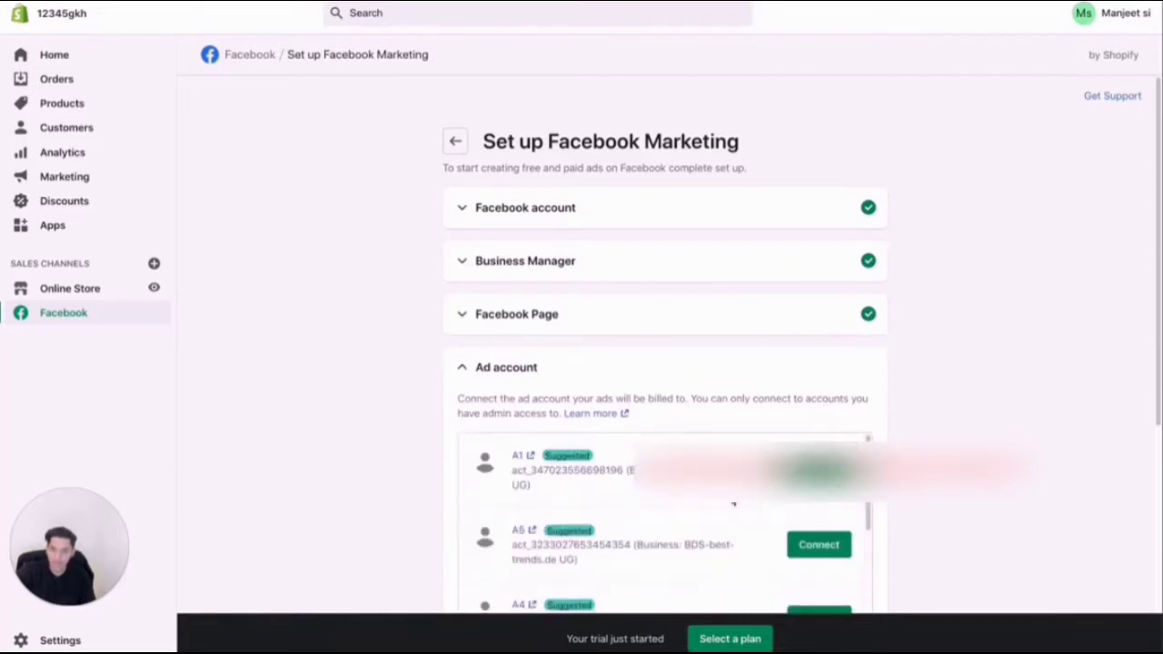
scroll(733, 502, "down", 3)
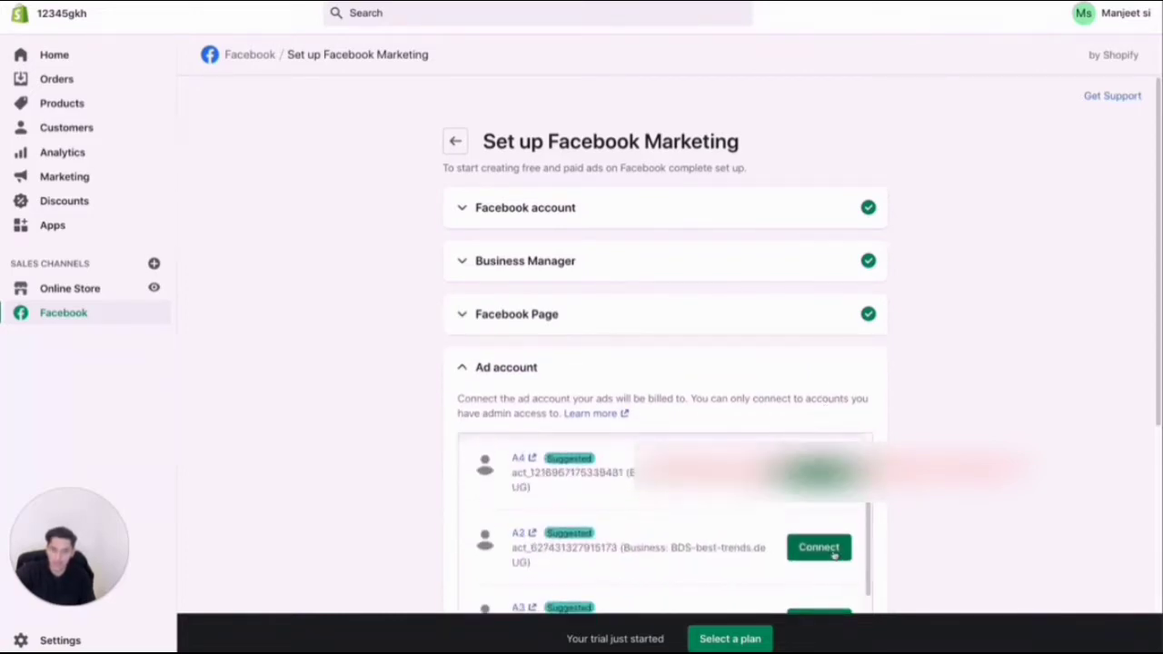
left_click(819, 548)
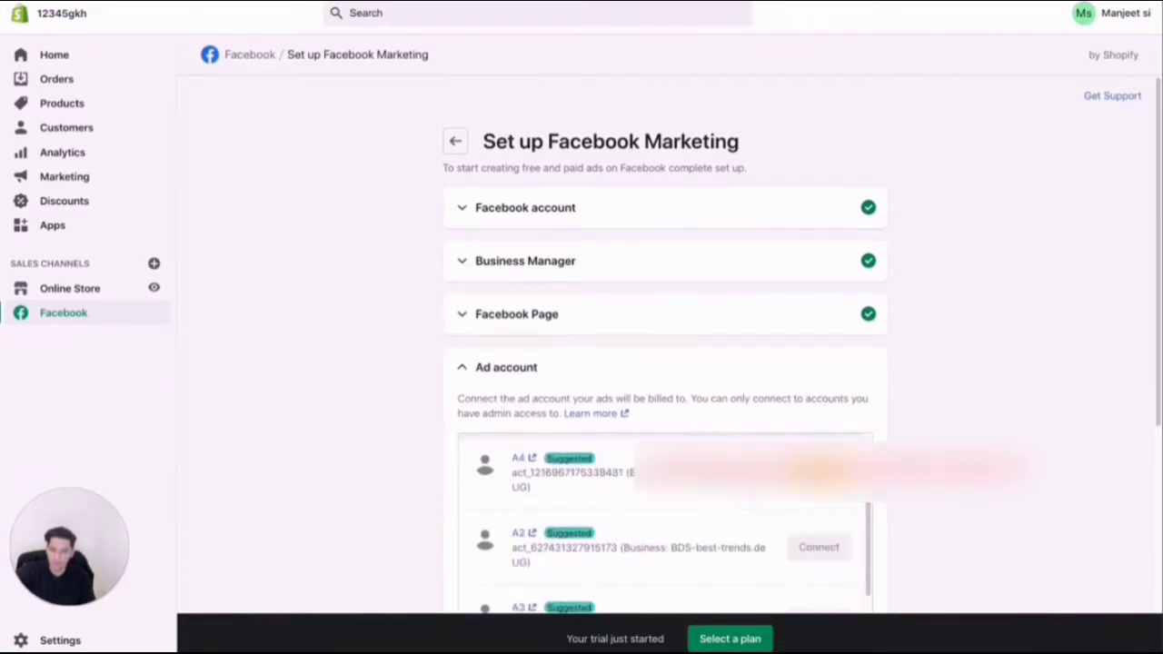
Expand the data sharing settings and disconnect the automatically assigned Ads Pixel for Shopify, confirming the disconnection.
scroll(735, 387, "down", 5)
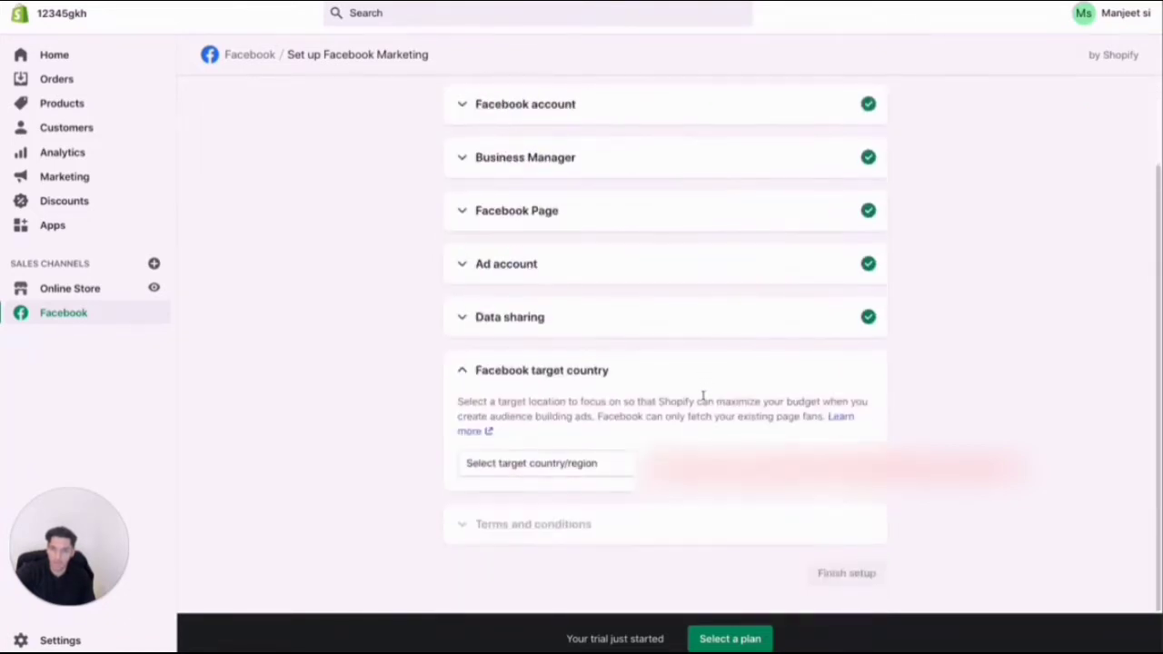
scroll(703, 395, "up", 2)
left_click(462, 421)
scroll(721, 416, "down", 5)
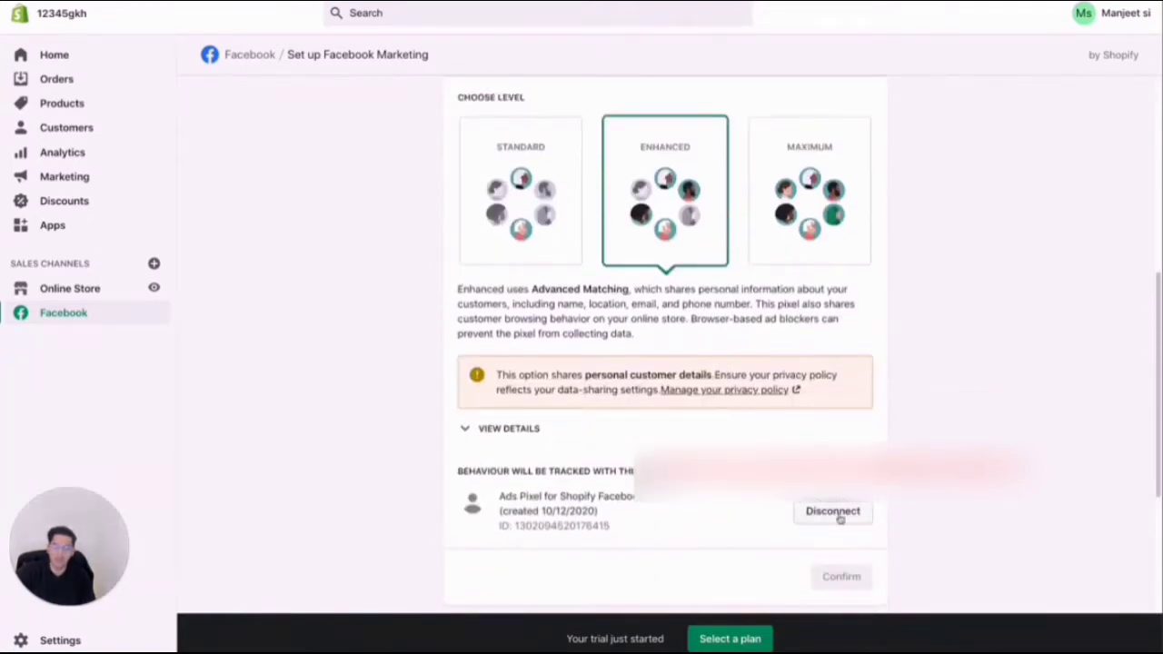
left_click(827, 511)
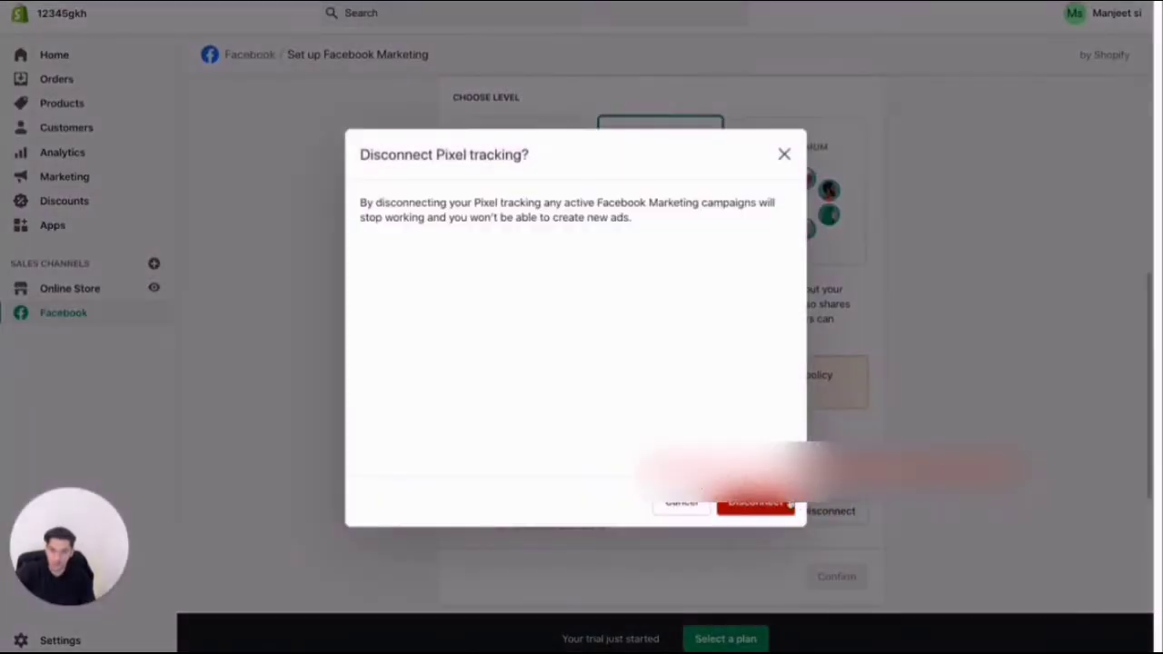
left_click(772, 505)
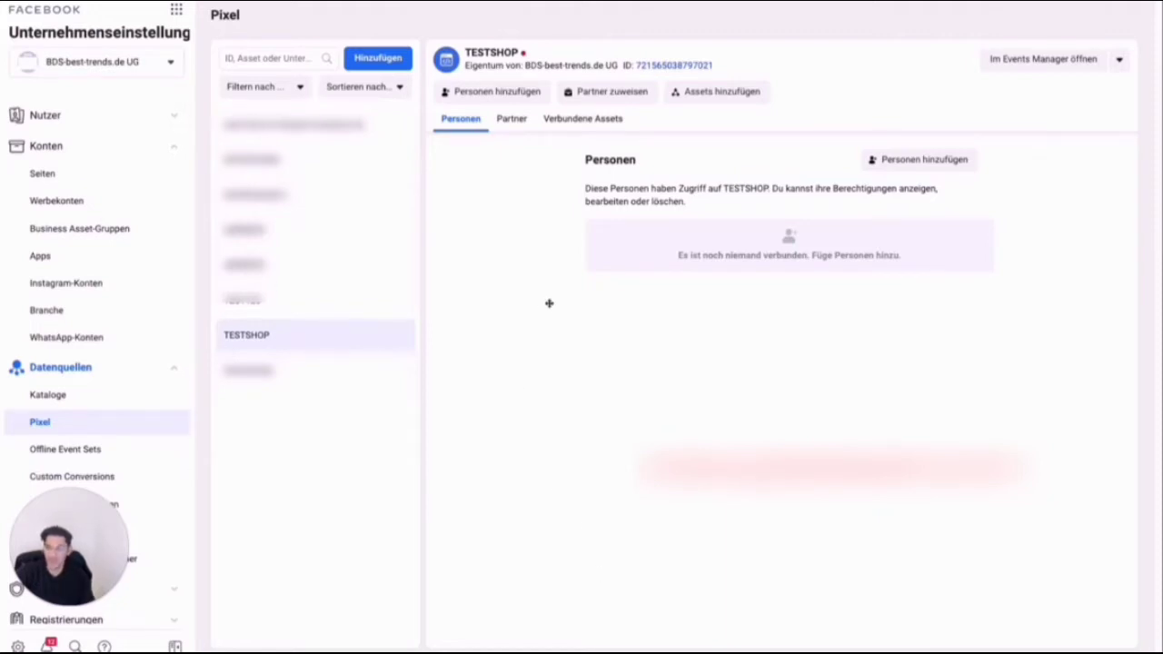
left_click(394, 60)
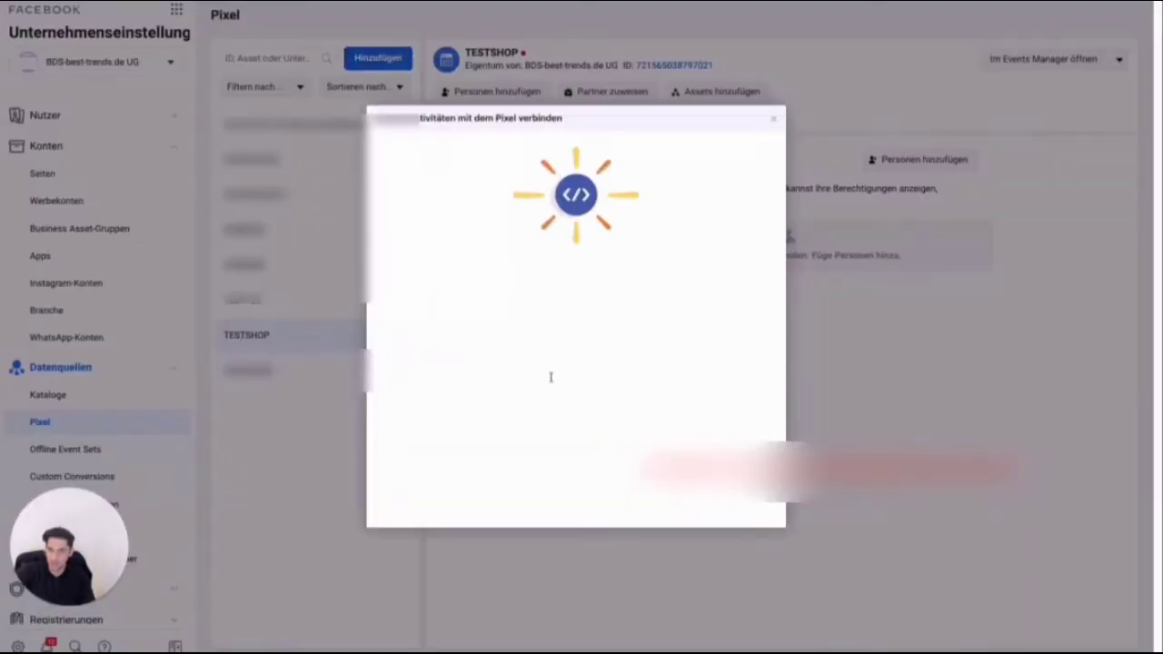
triple_click(464, 373)
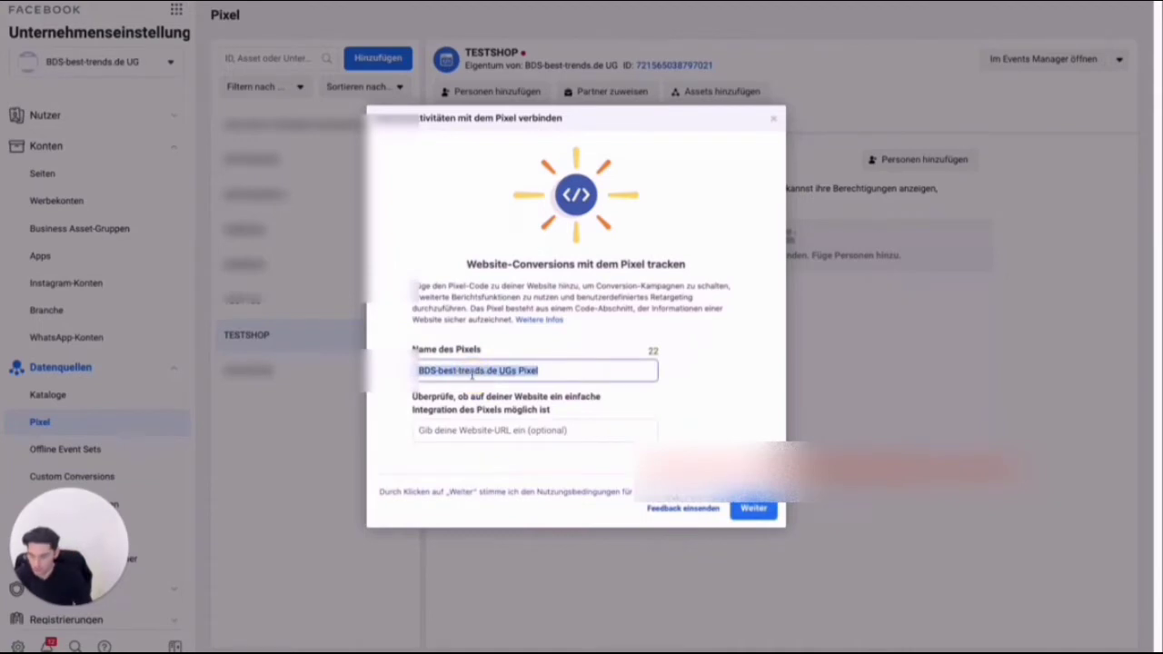
type("Manjeet")
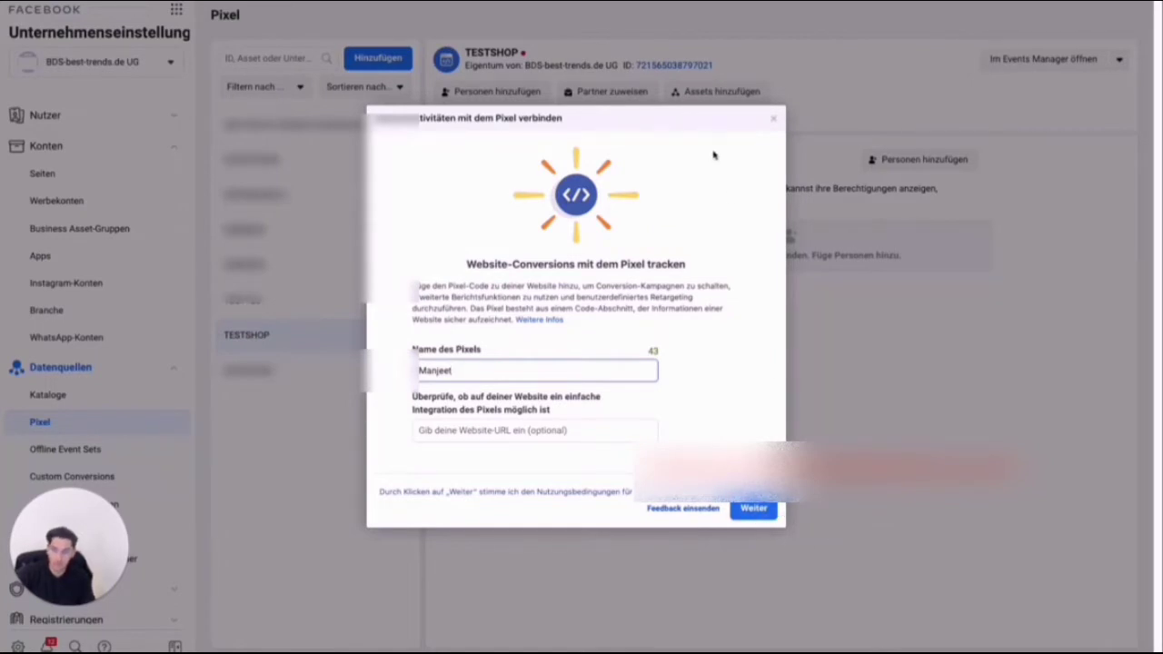
left_click(773, 118)
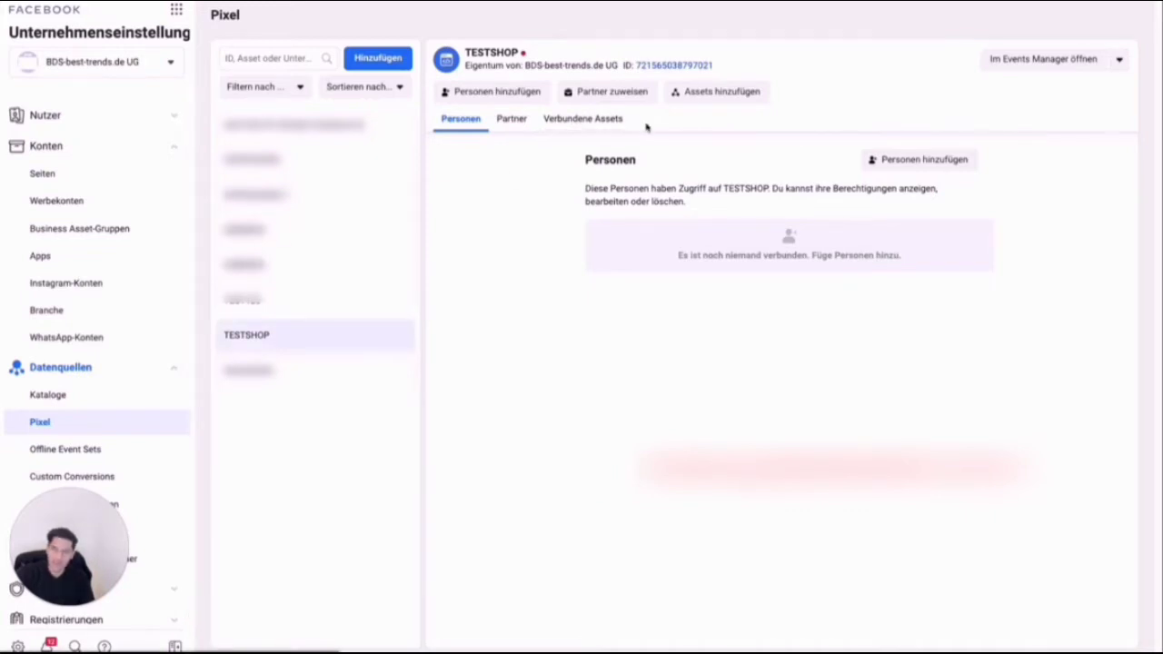
Add the ad account A4 to the connected assets of the TESTSHOP pixel and close the confirmation.
left_click(594, 122)
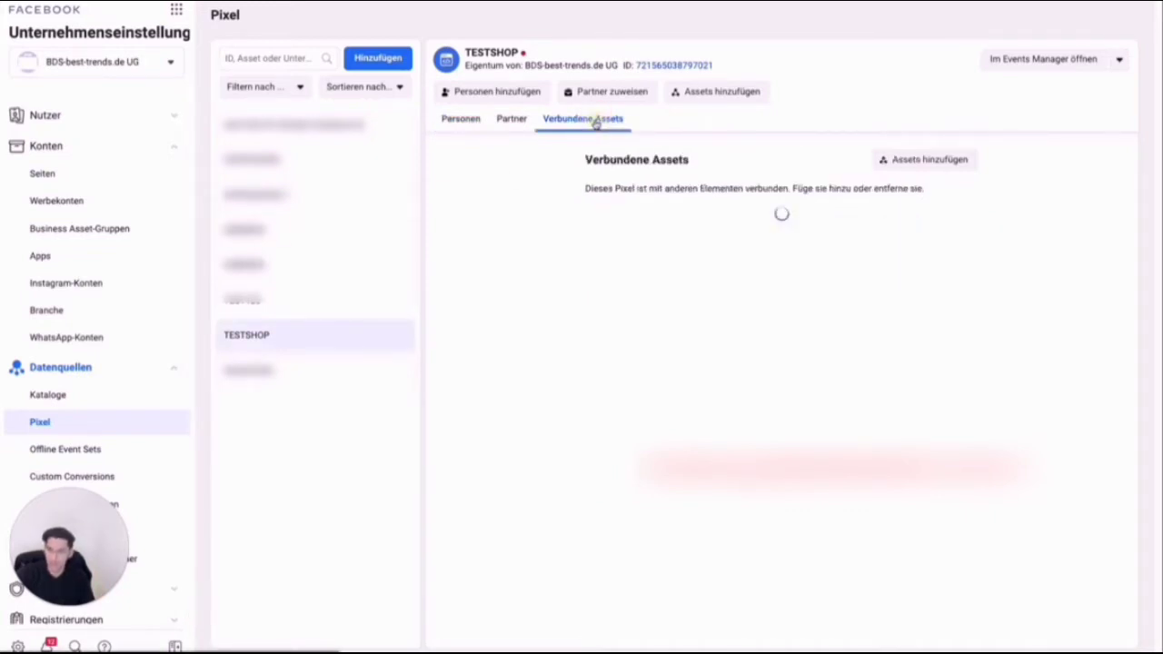
left_click(942, 161)
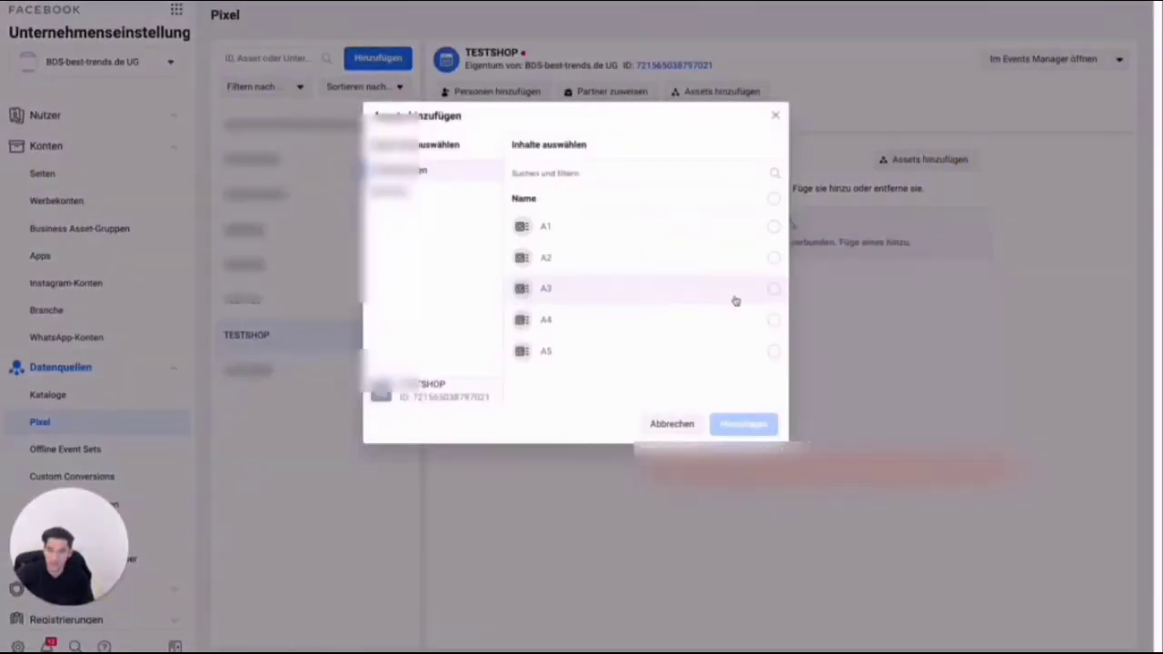
left_click(601, 323)
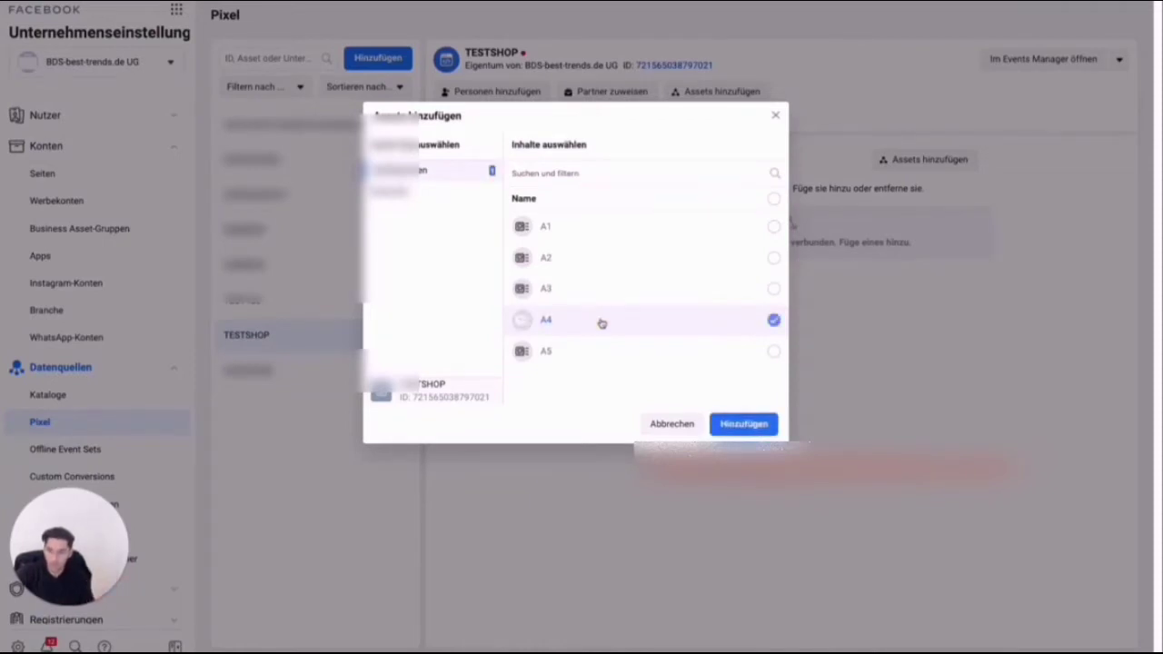
left_click(737, 424)
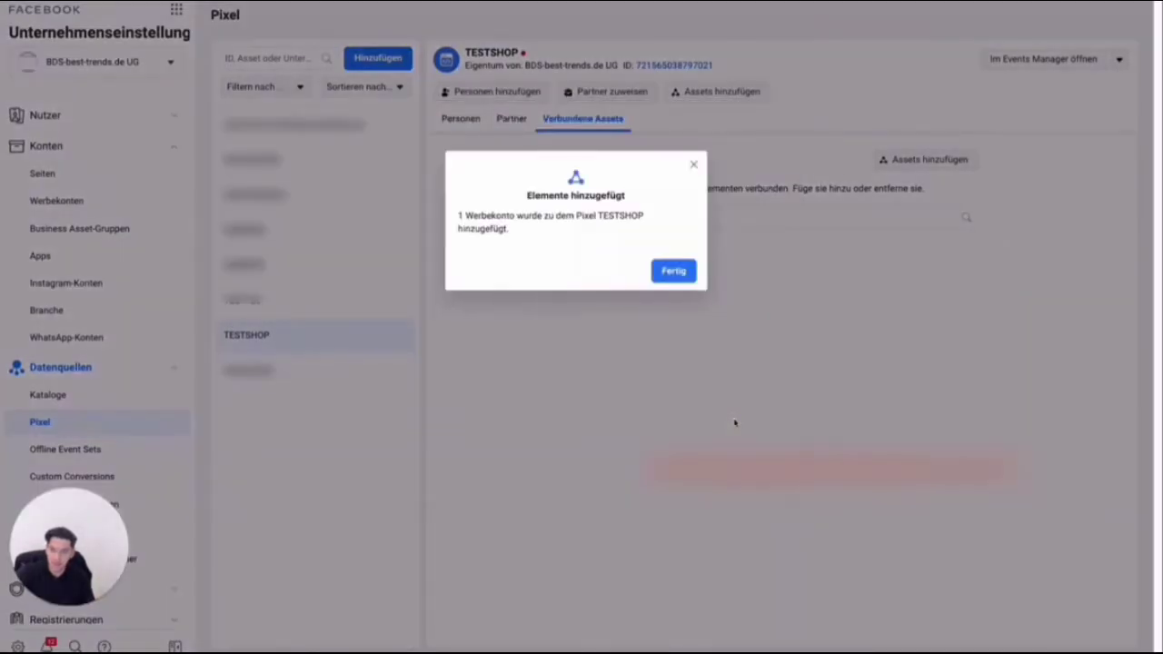
left_click(673, 271)
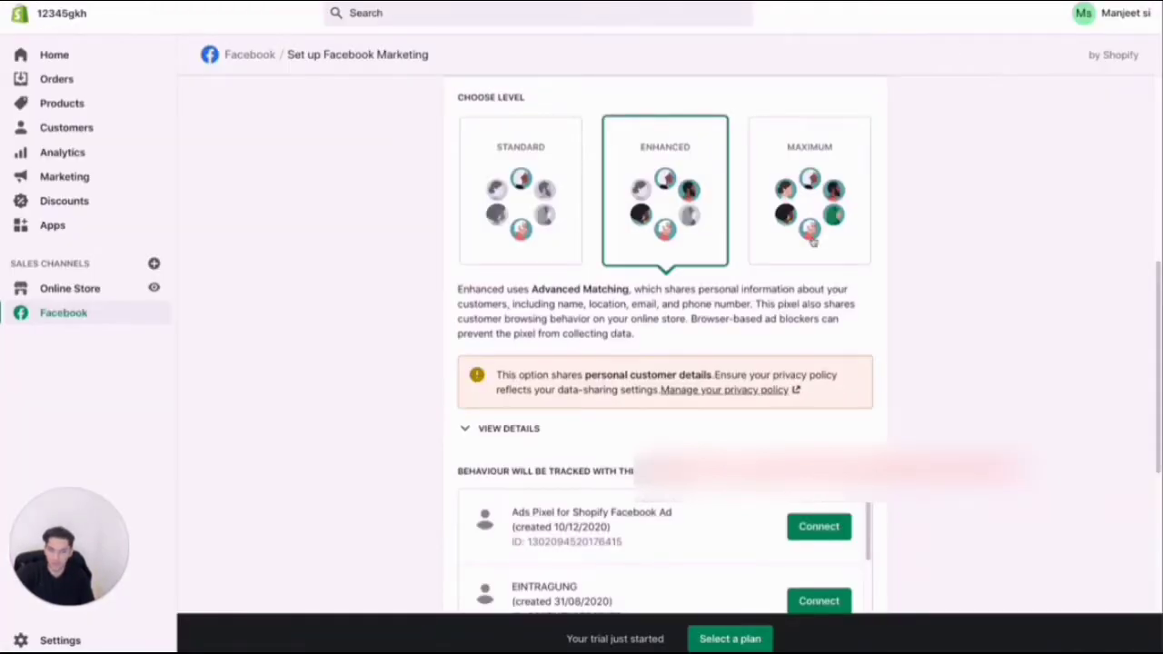
Switch to the Shopify admin, connect the TESTSHOP pixel created on 10/12/2020 under Enhanced data sharing, and confirm the data sharing settings.
scroll(696, 317, "down", 5)
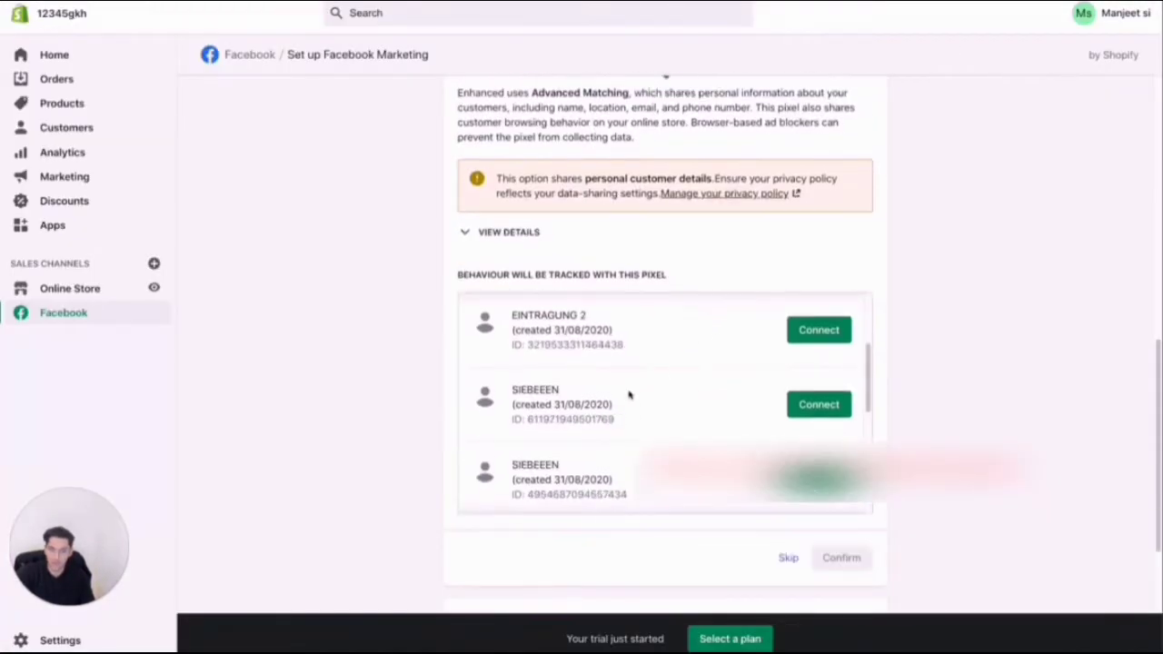
scroll(628, 394, "down", 3)
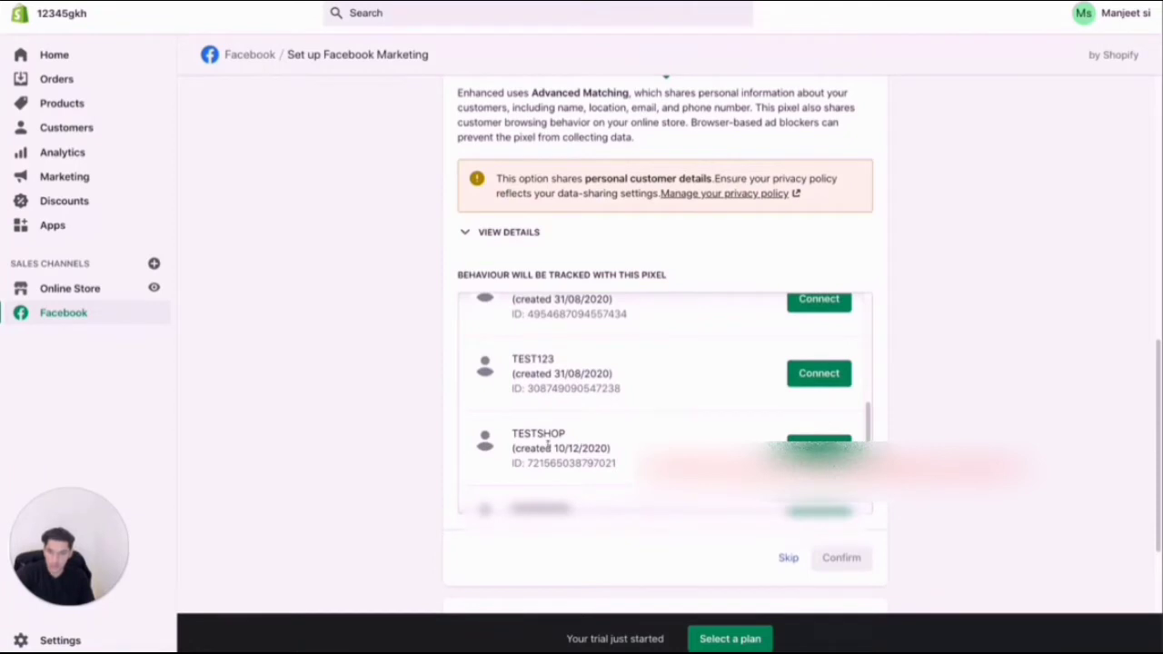
left_click(818, 447)
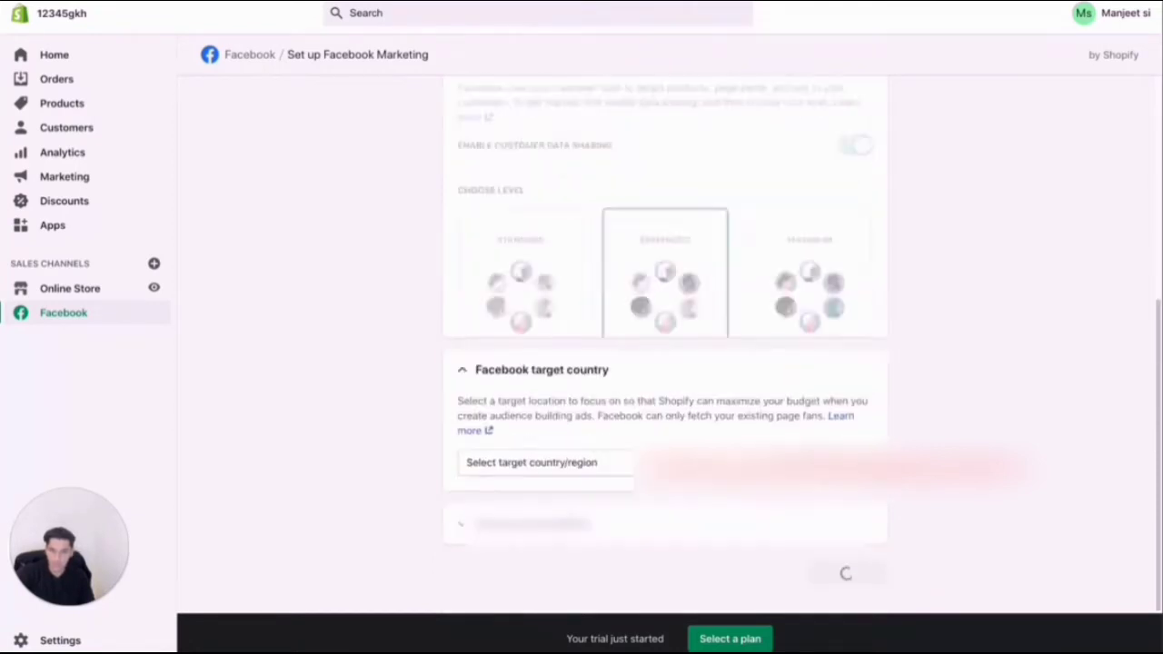
Set the Facebook target country of the Facebook Marketing setup to United Kingdom.
left_click(511, 470)
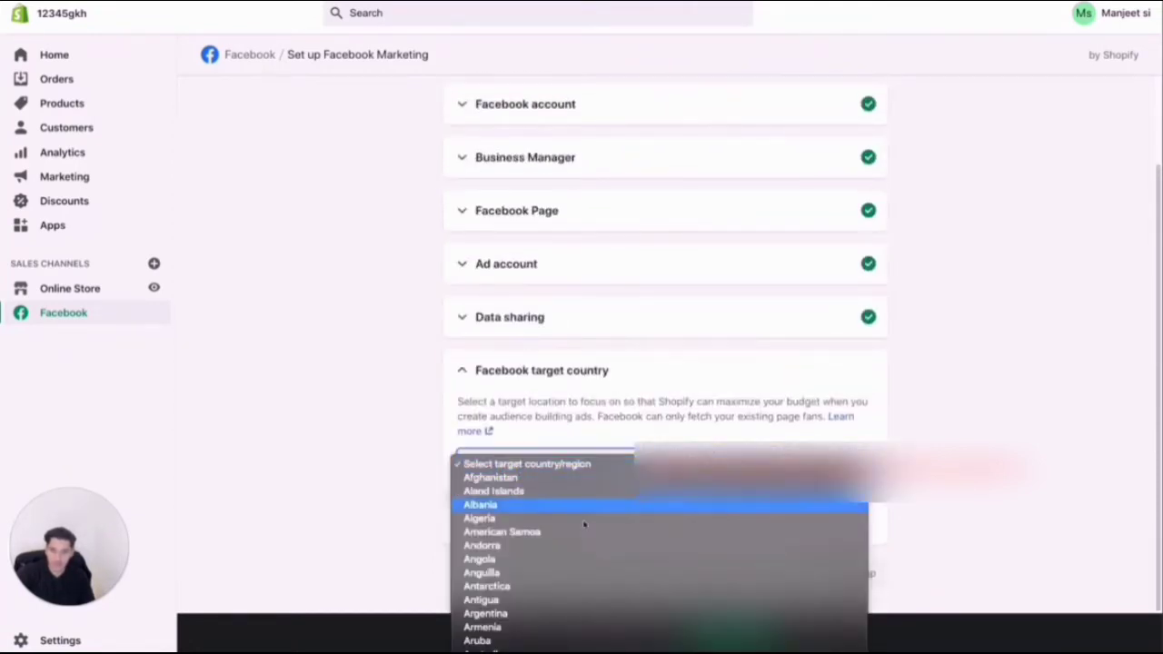
scroll(511, 545, "down", 10)
scroll(510, 529, "down", 10)
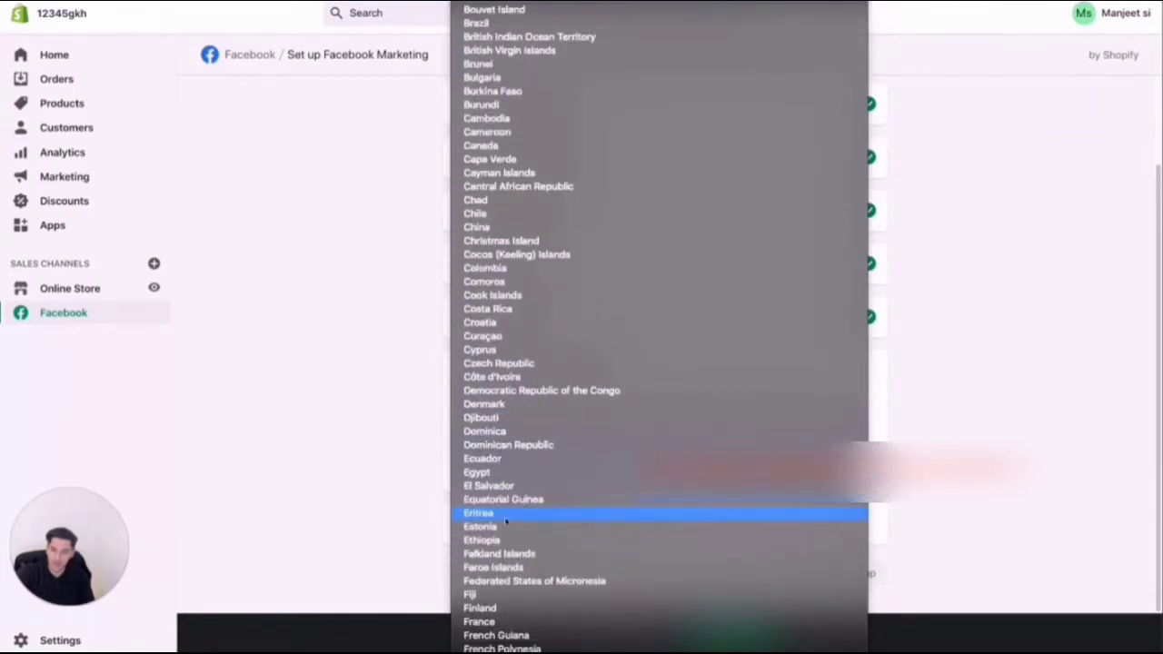
scroll(502, 541, "down", 20)
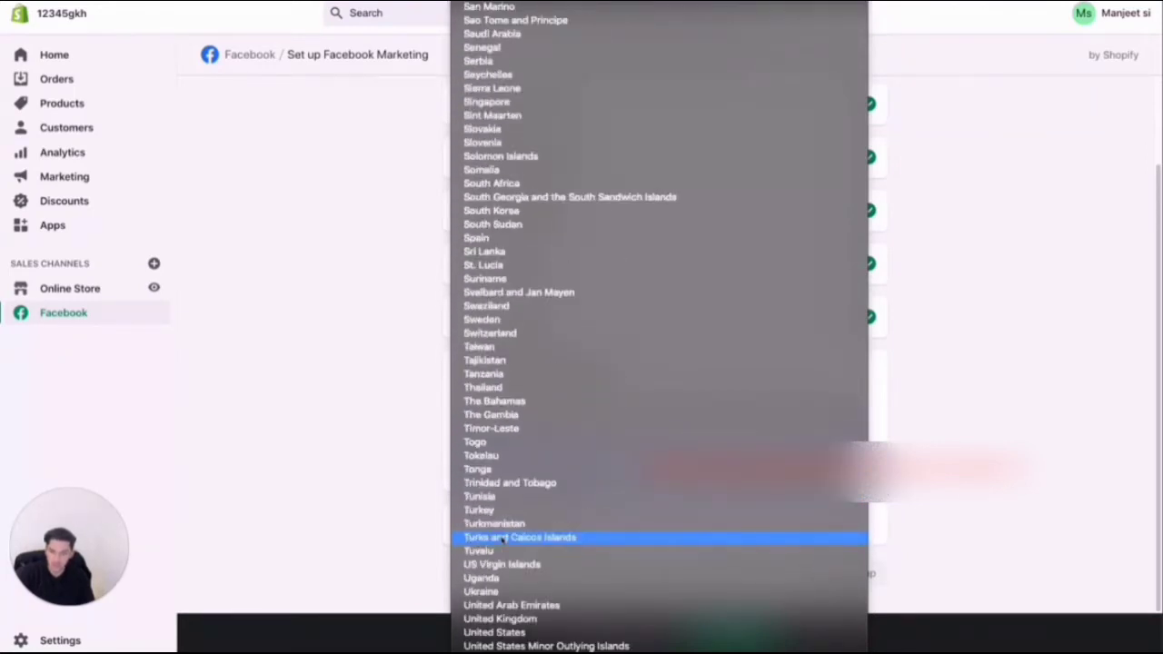
left_click(499, 618)
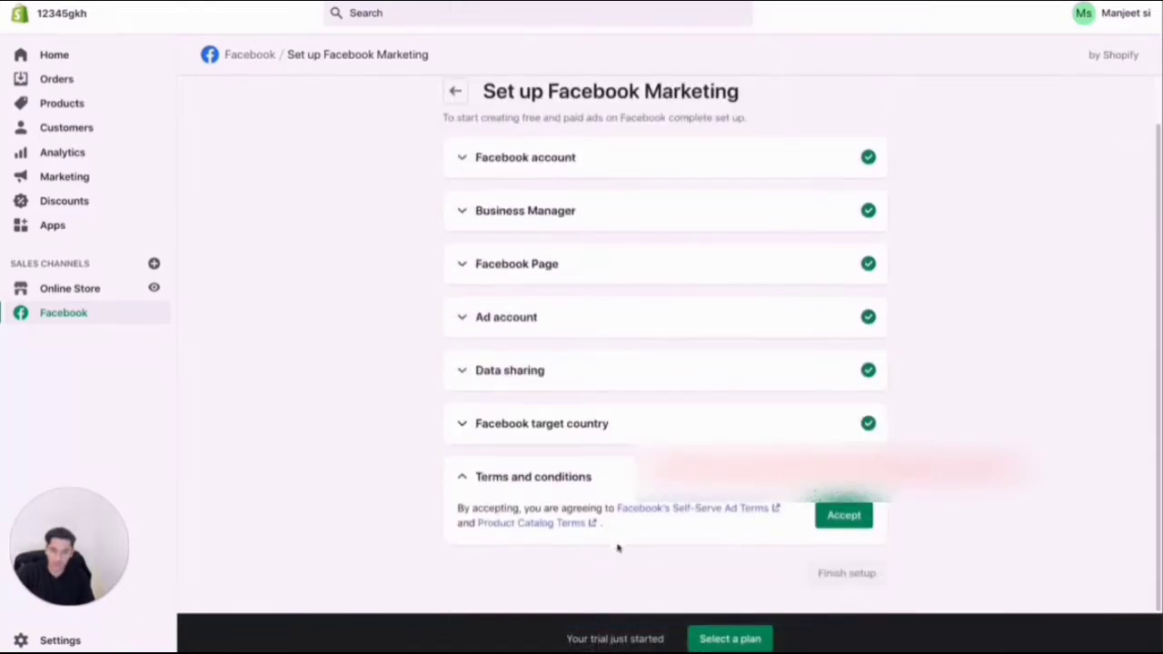
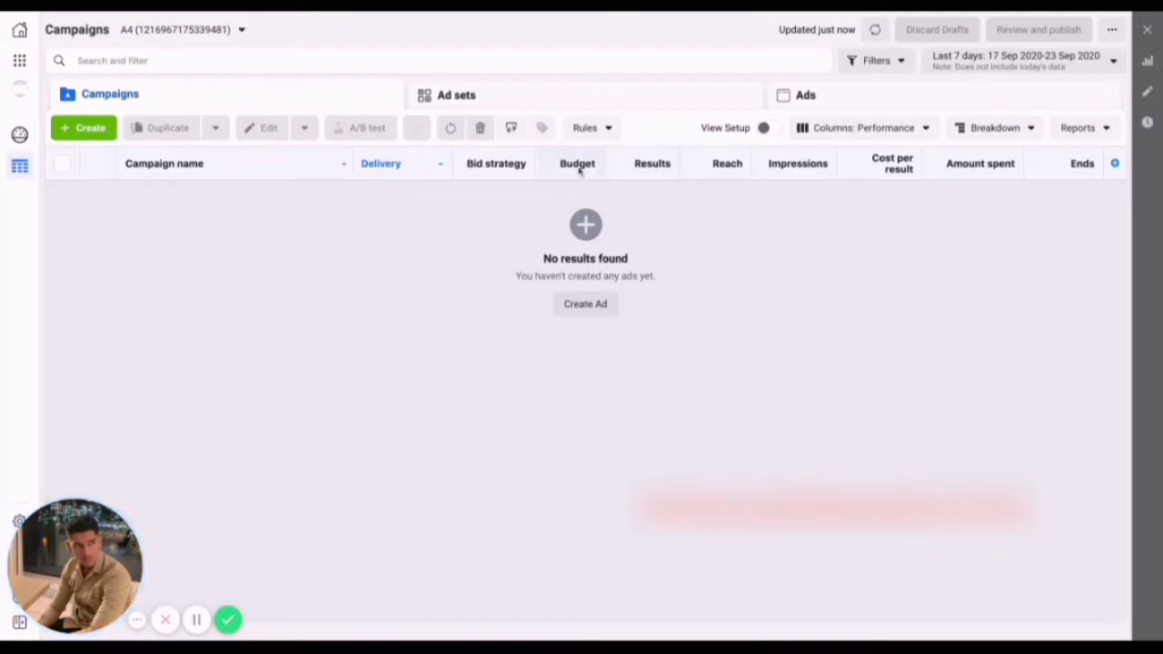
Start a new campaign in the A4 ad account with the Conversions objective.
left_click(91, 130)
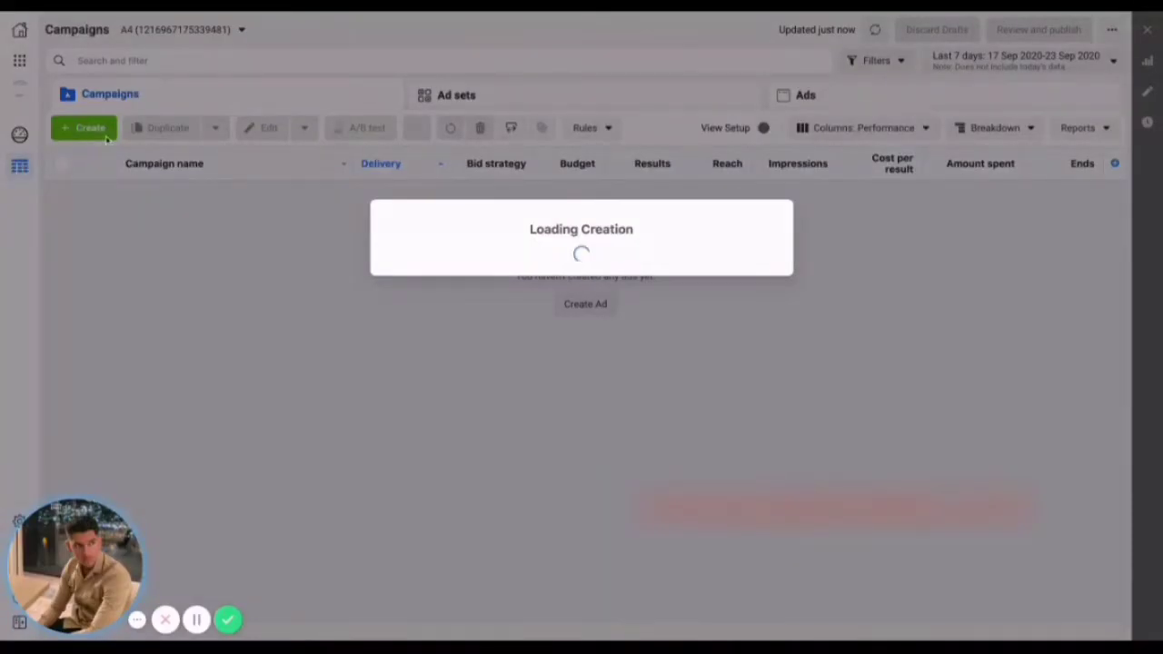
mouse_move(633, 235)
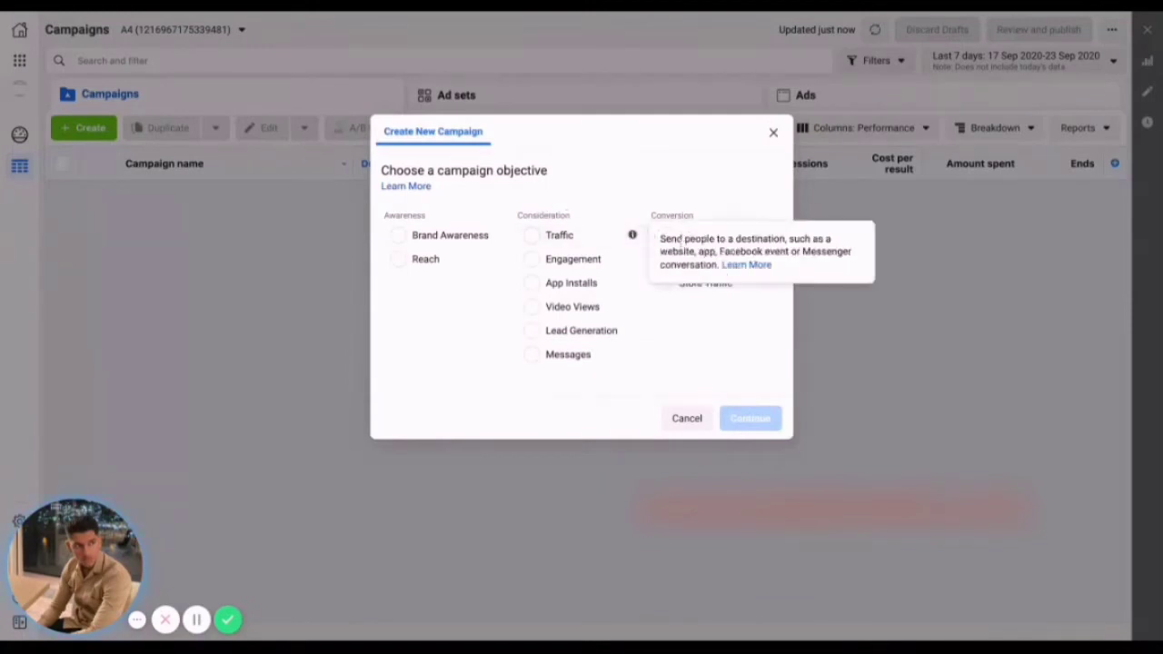
left_click(702, 242)
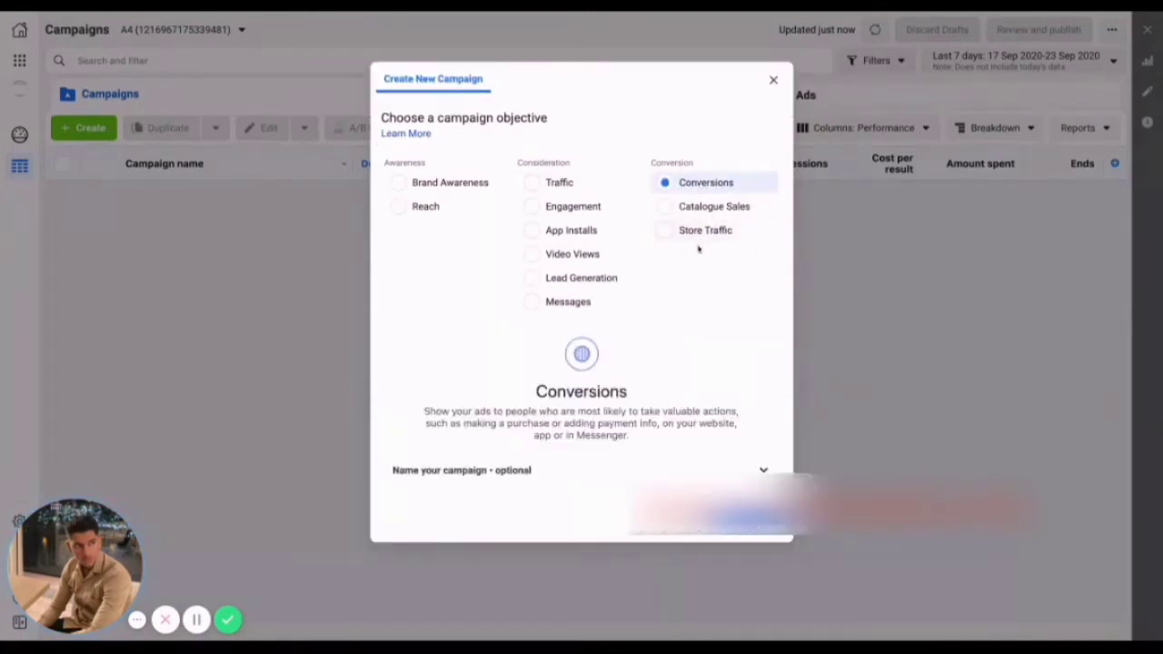
scroll(603, 436, "down", 2)
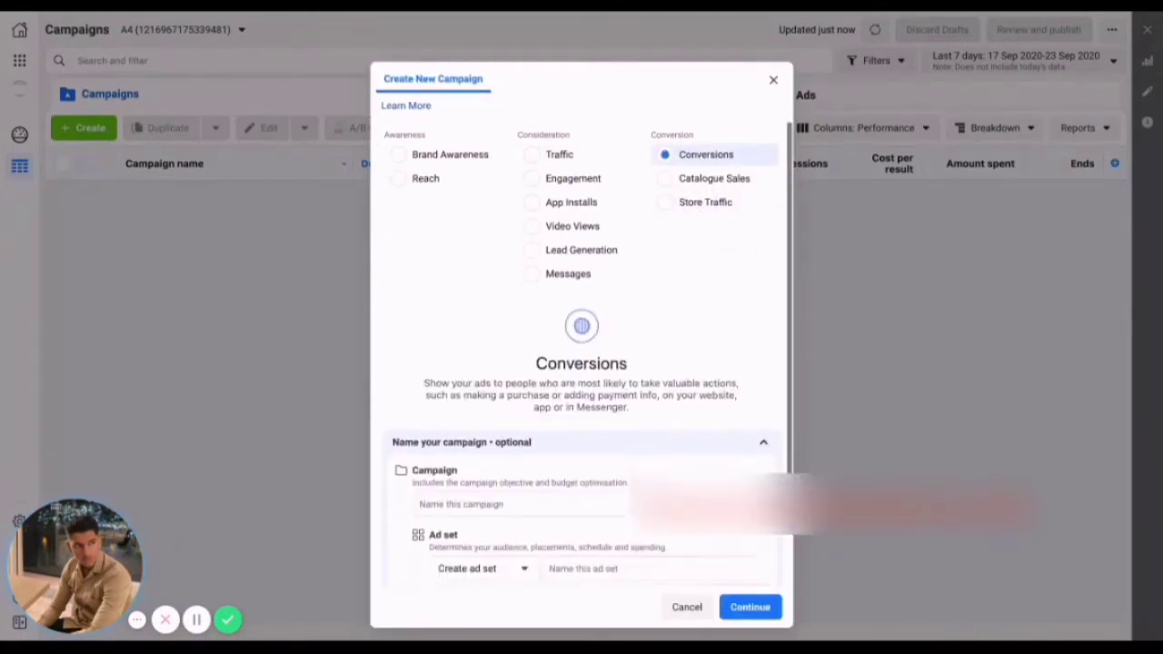
Name the campaign "WCA - (PRODUCT NAME)".
left_click(542, 398)
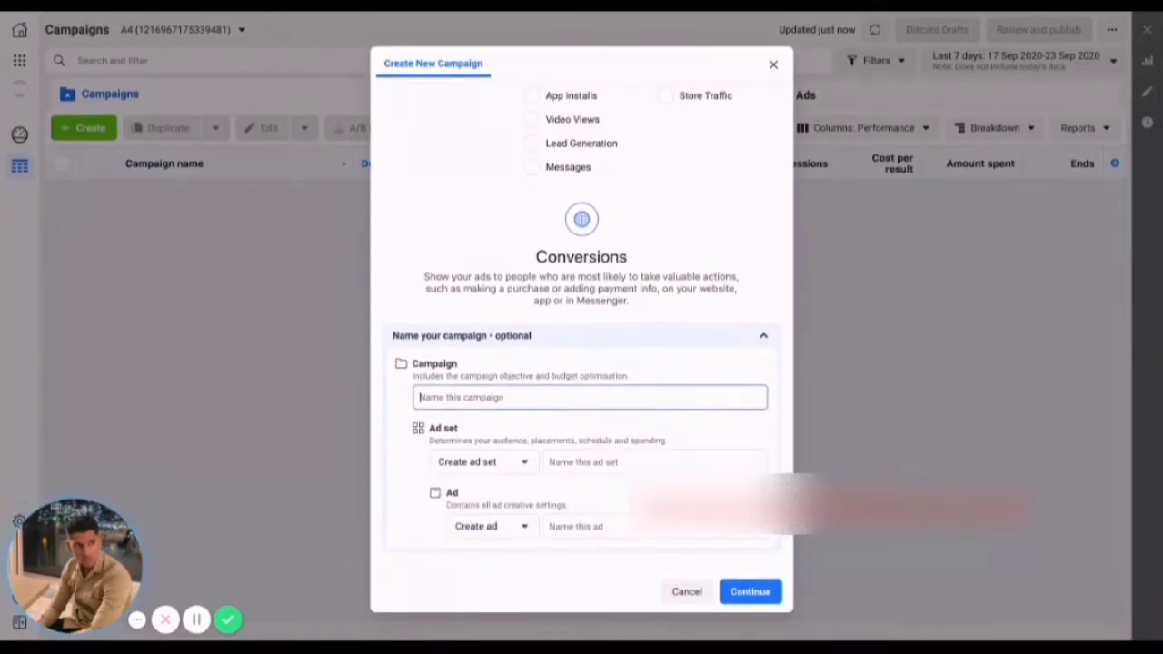
type("WCA ")
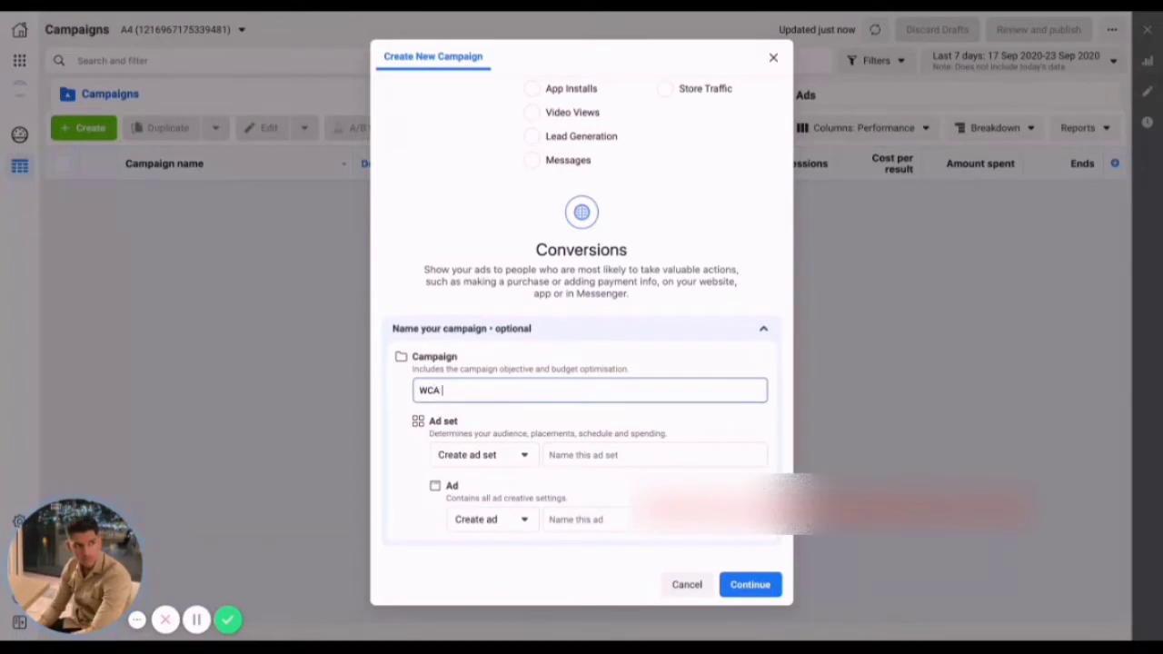
type("-")
type("PRODUCT N")
type("AME")
type("(")
Name both the ad set and the ad "-" and continue to create the campaign draft.
left_click(594, 460)
type("-")
left_click(637, 536)
left_click(621, 523)
type("-")
left_click(753, 585)
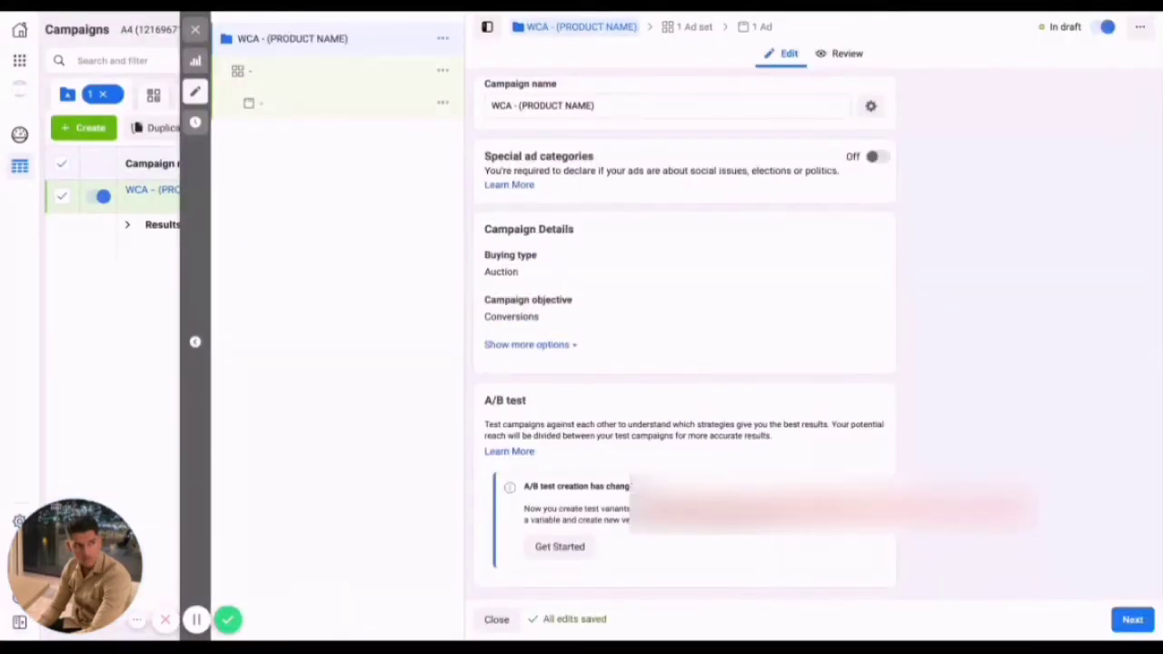
Turn off campaign budget optimisation for the WCA - (PRODUCT NAME) campaign and close its editor.
scroll(858, 386, "down", 5)
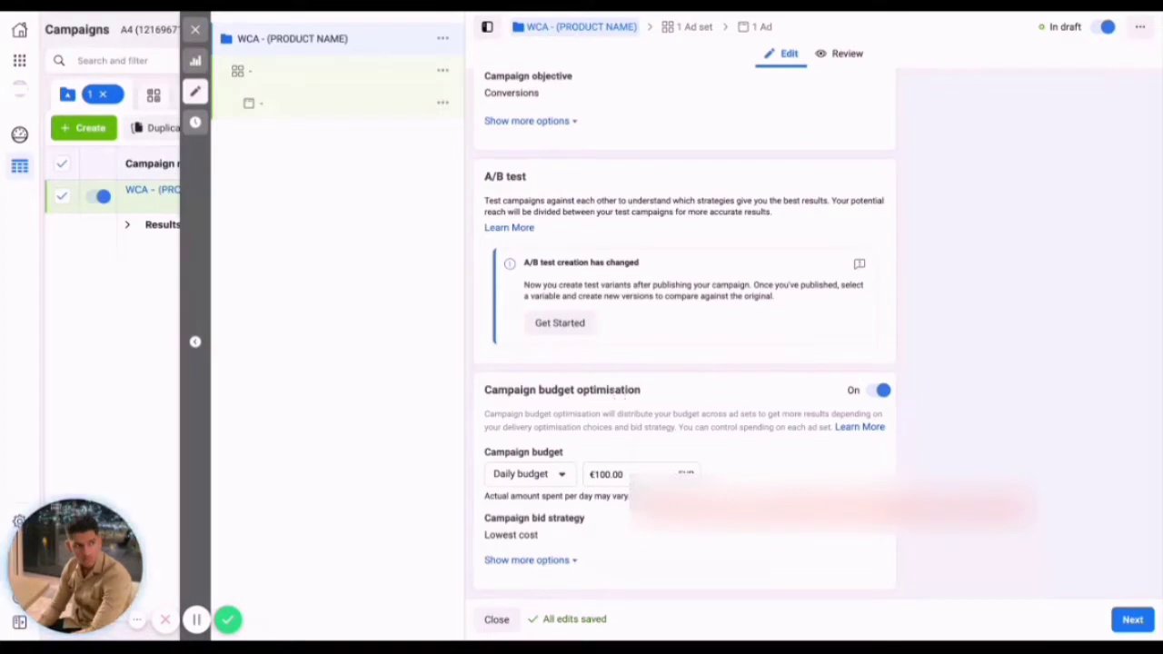
left_click(880, 390)
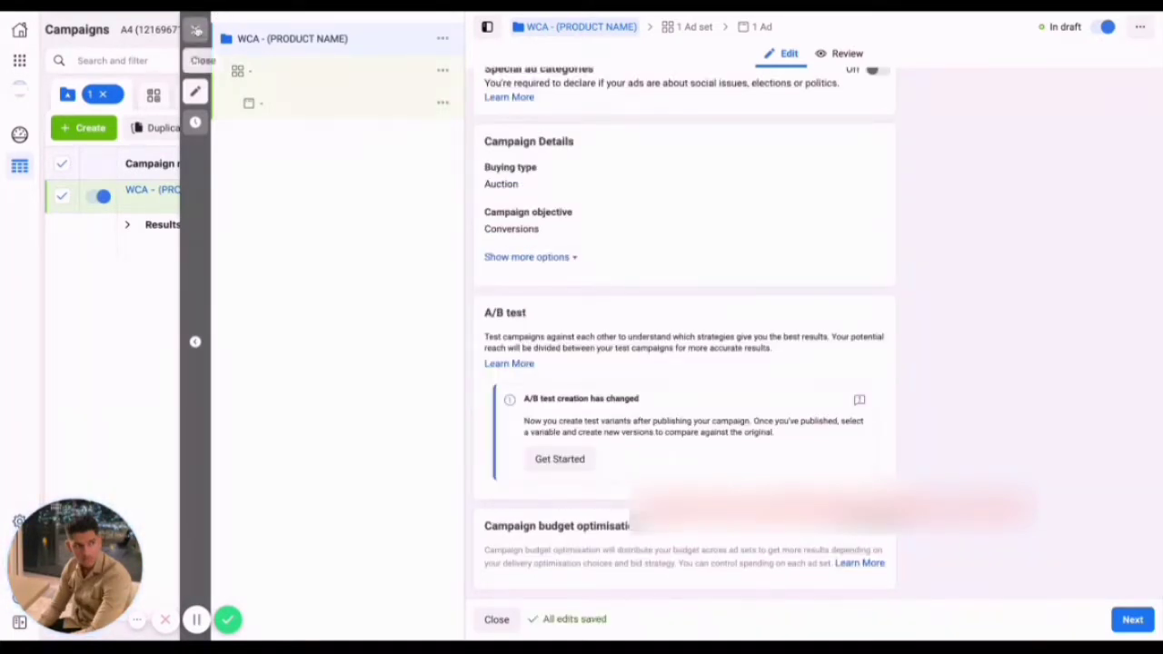
left_click(194, 29)
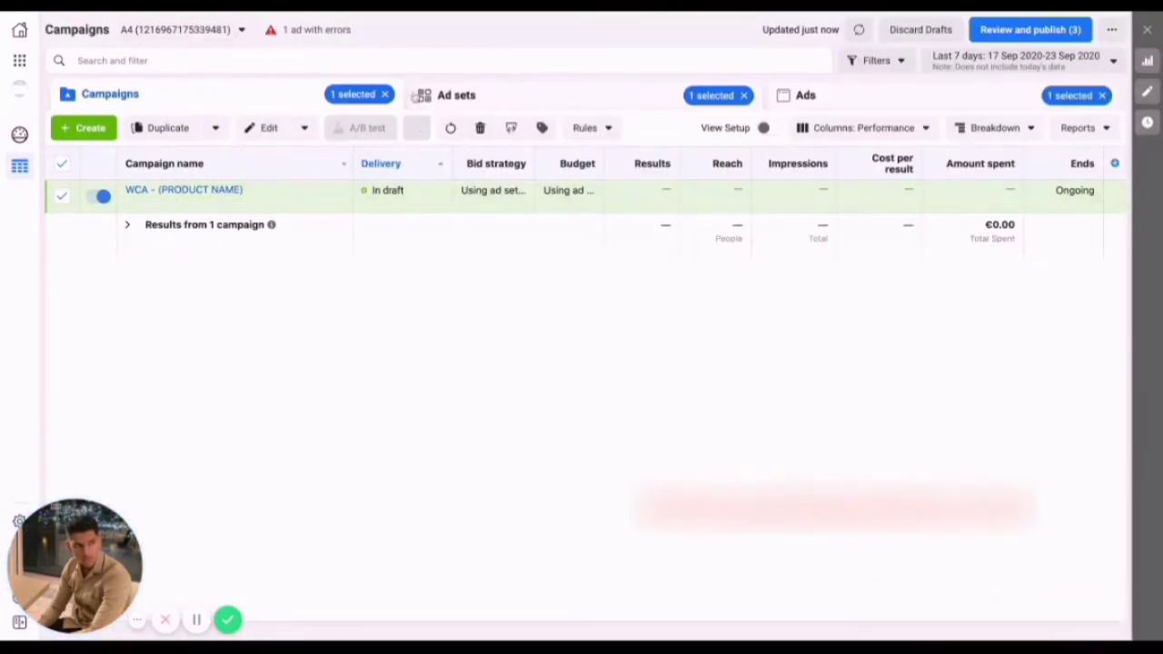
Open the campaign's ad set for editing and set its daily budget to €5.00.
left_click(542, 94)
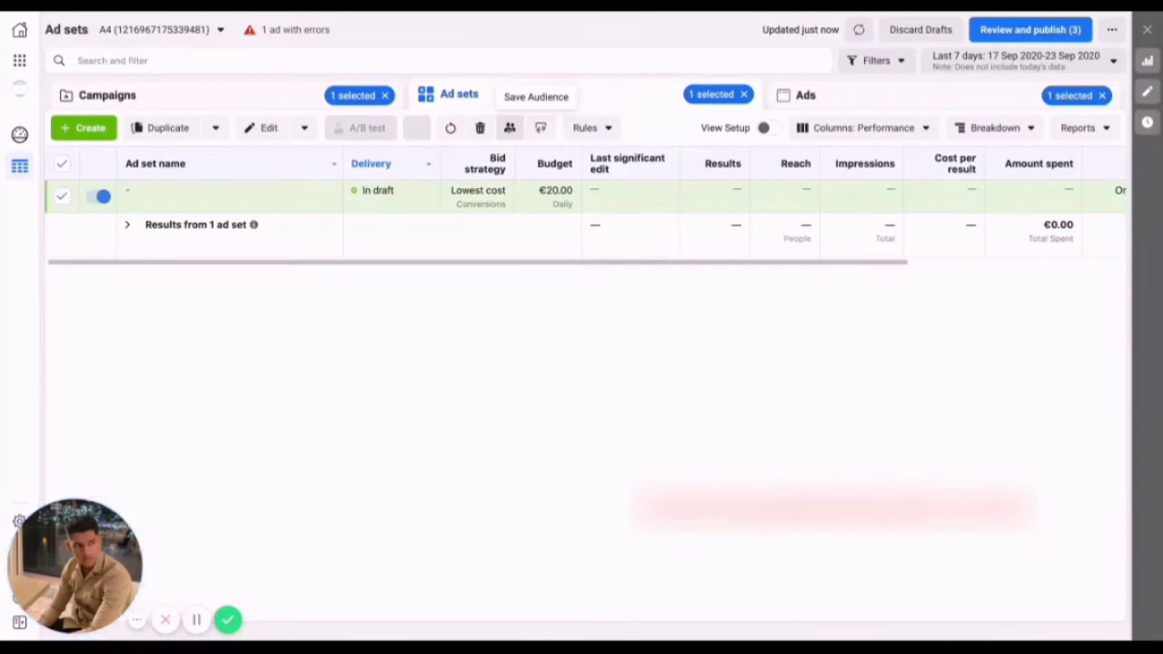
left_click(209, 202)
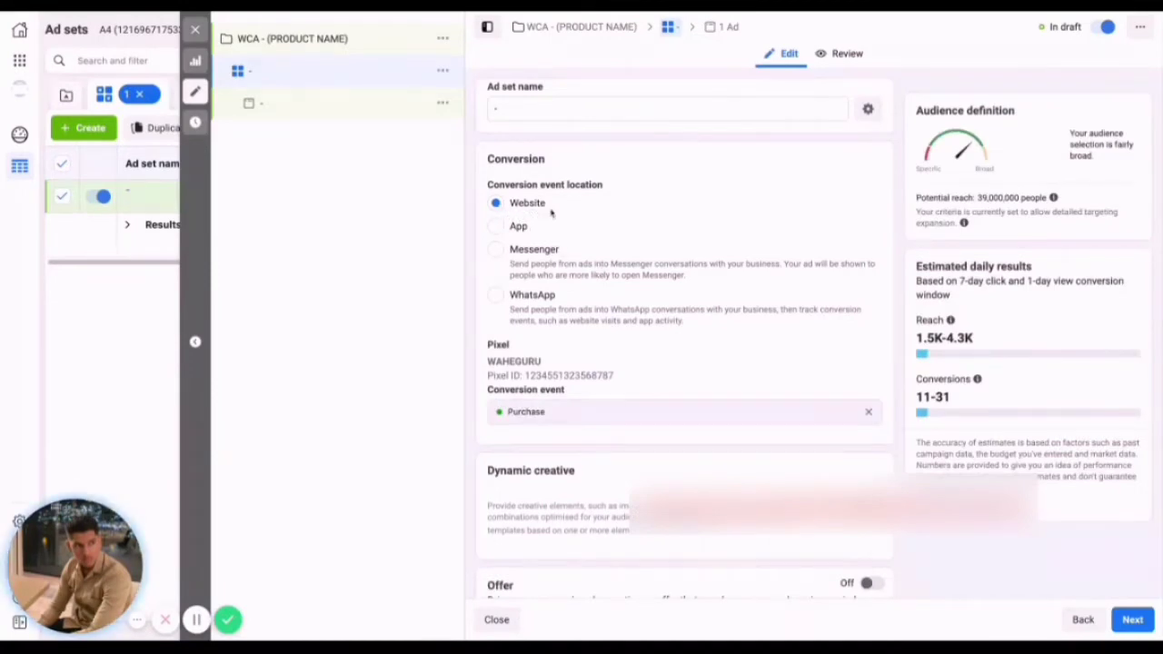
scroll(690, 422, "down", 1)
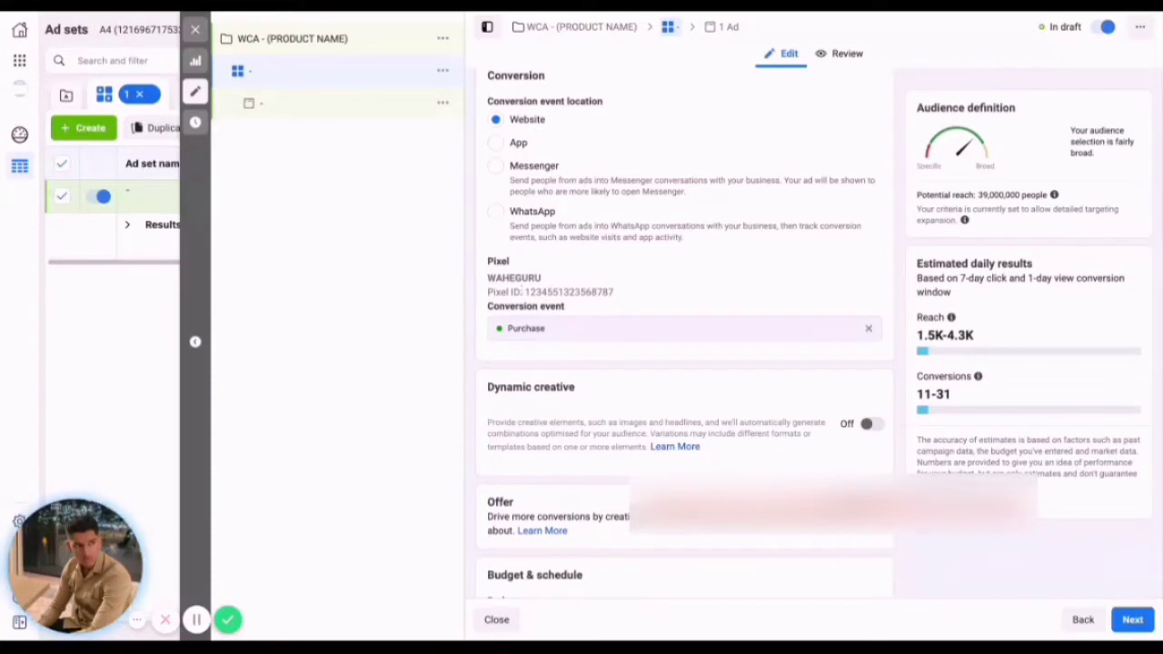
scroll(523, 289, "down", 1)
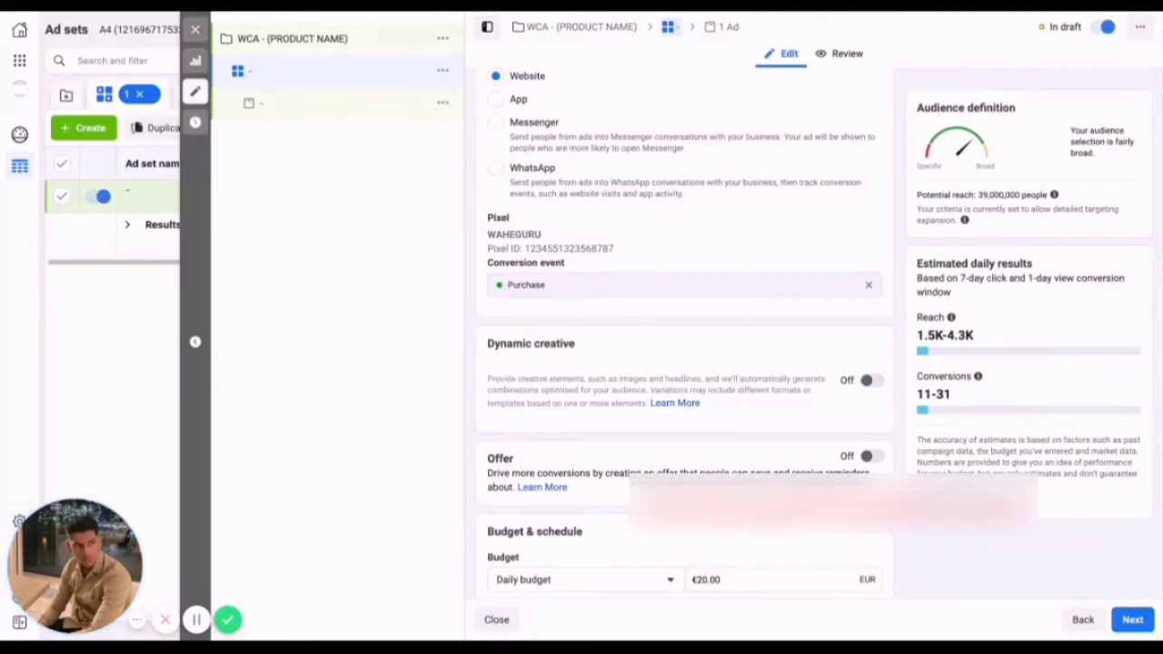
scroll(795, 396, "down", 5)
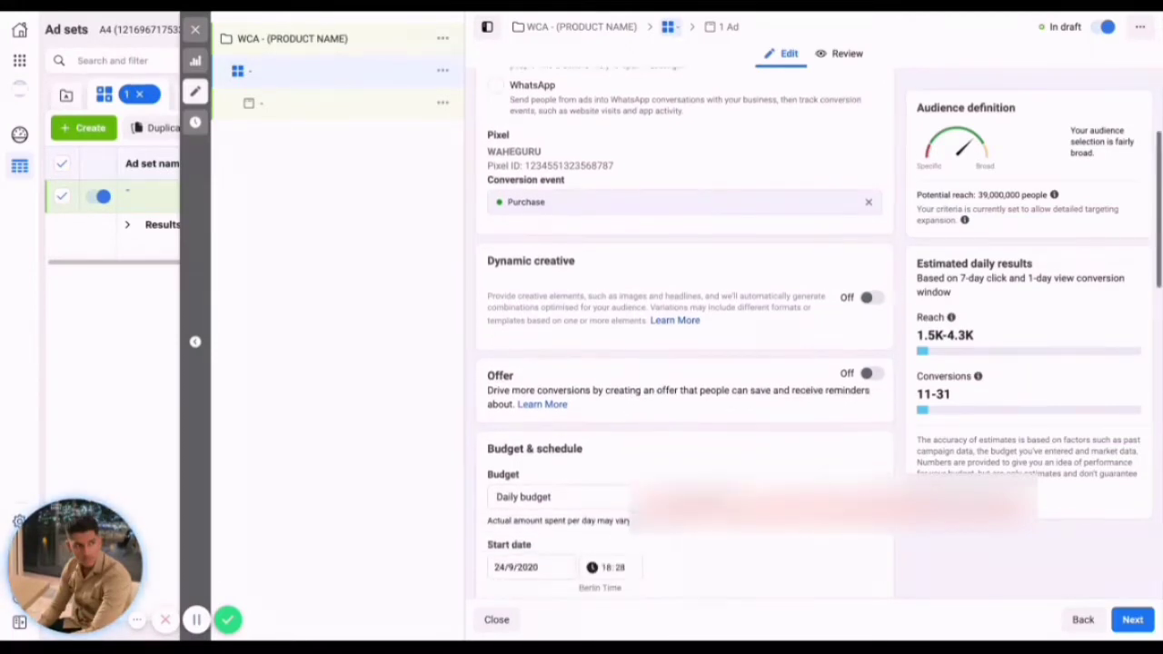
scroll(795, 396, "down", 2)
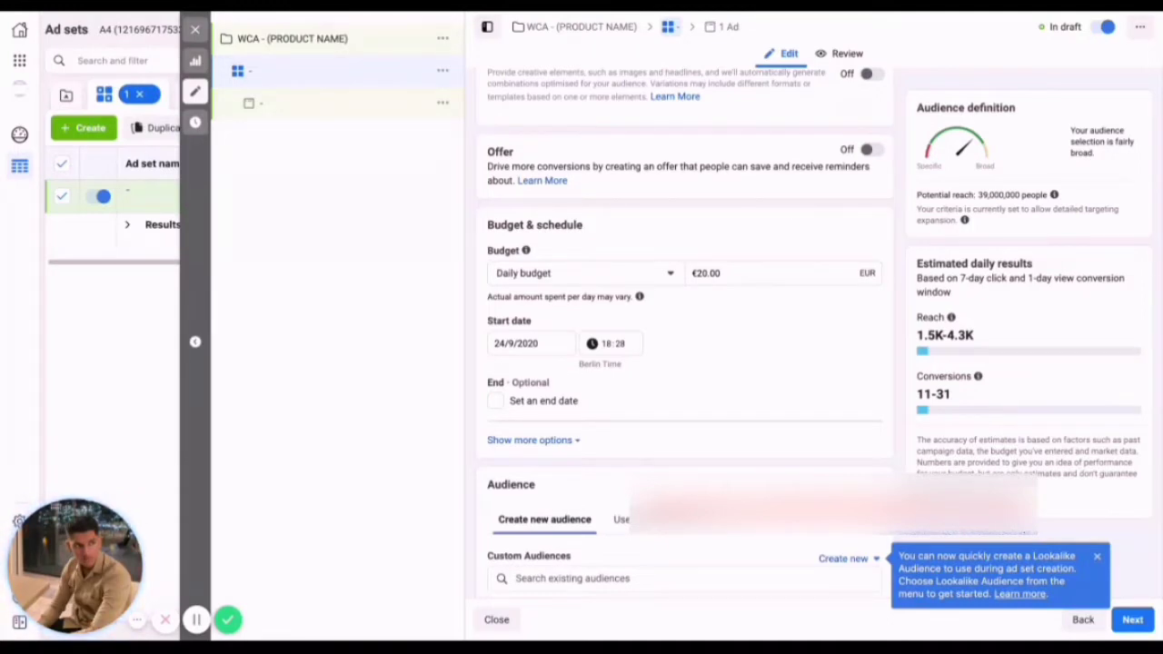
double_click(708, 273)
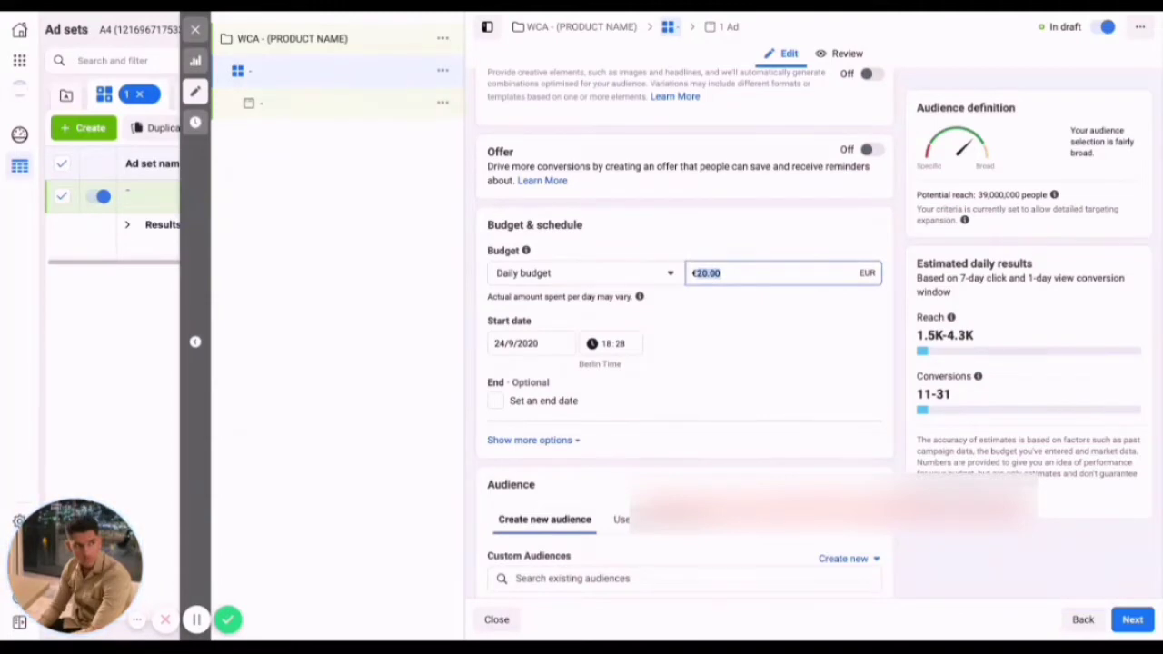
type("5")
left_click(693, 244)
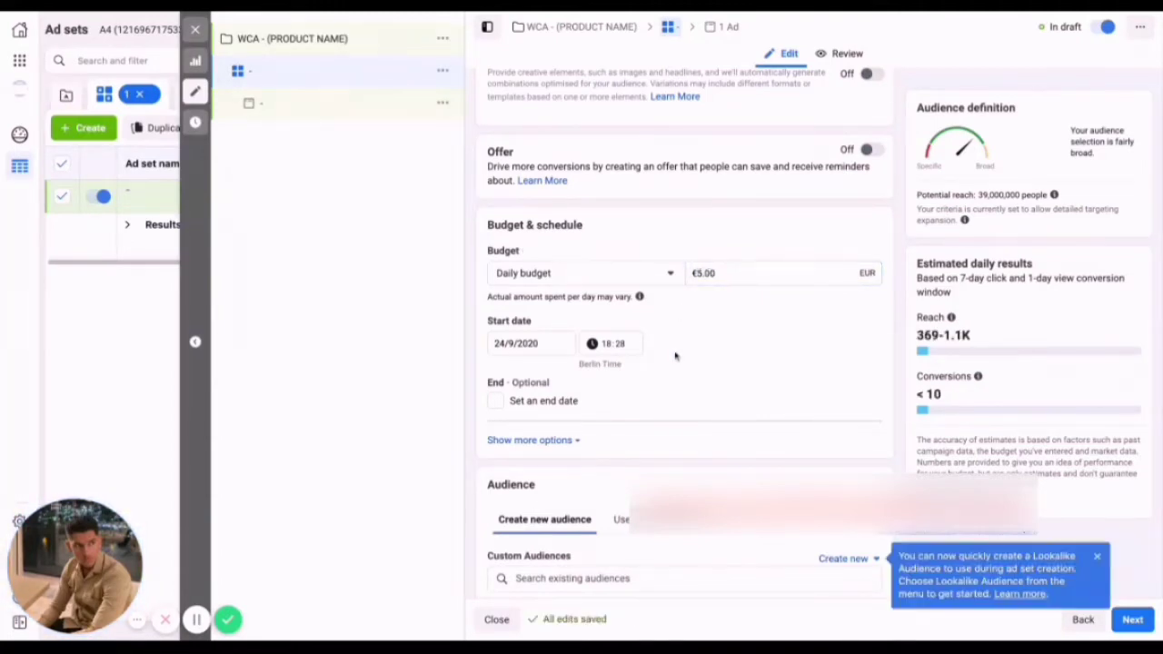
Schedule the ad set to start on 25/9/2020 at 00:00.
scroll(675, 356, "down", 2)
left_click(532, 264)
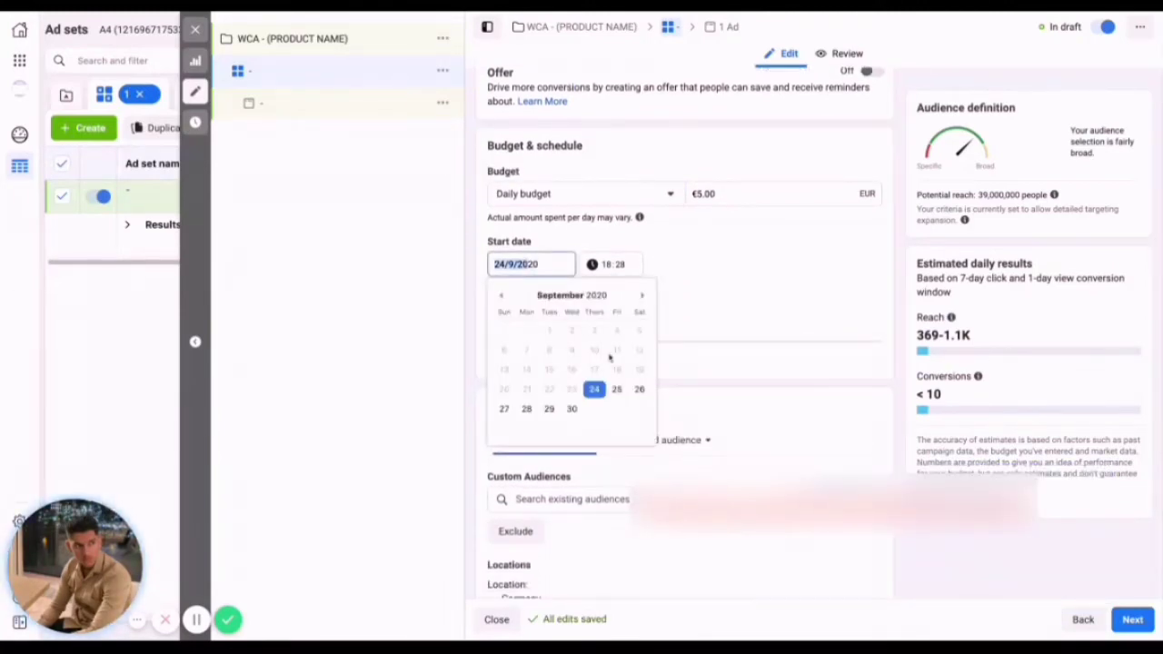
left_click(617, 389)
left_click(606, 264)
type("0000")
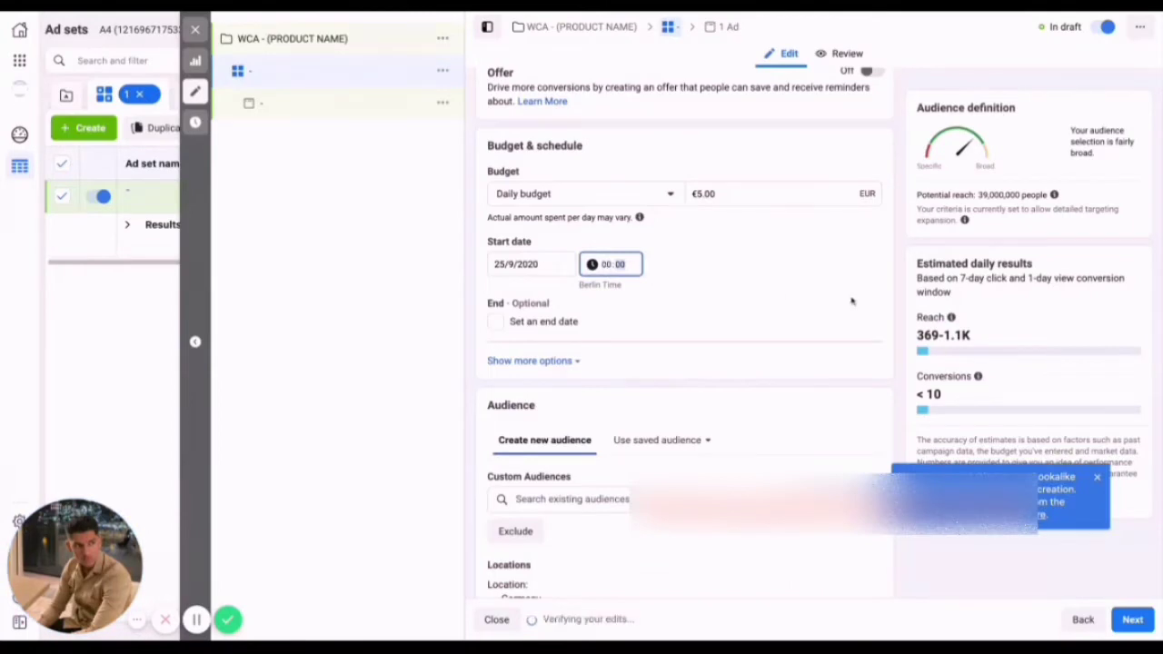
left_click(852, 300)
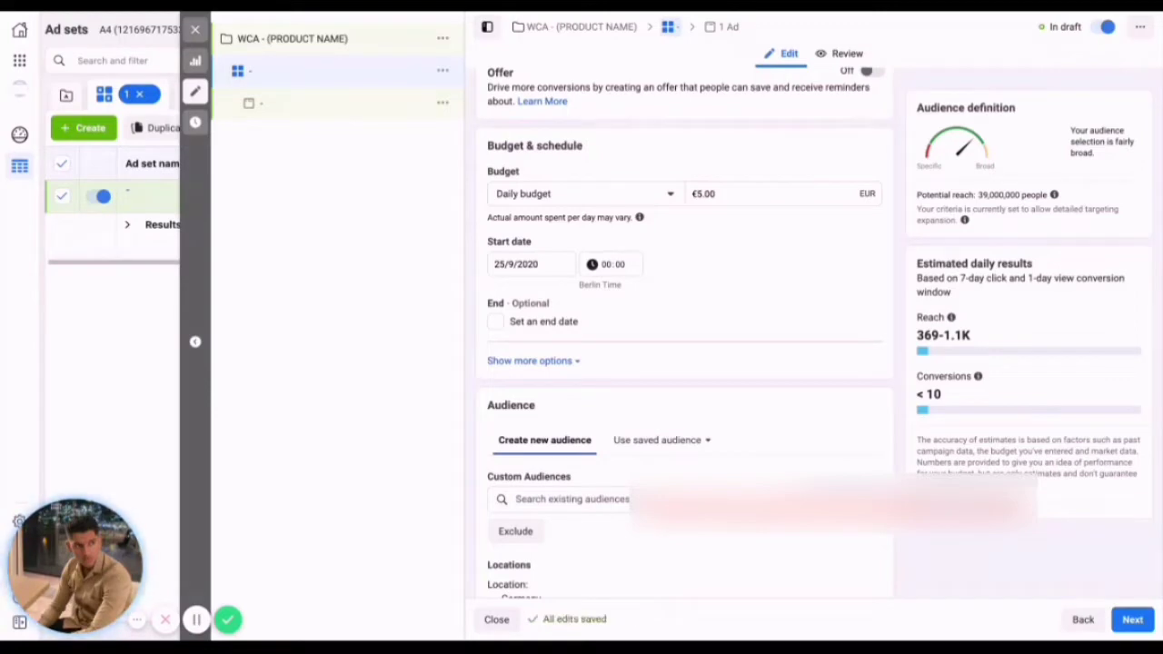
Replace Germany with United Kingdom as the audience location of the ad set.
scroll(669, 339, "down", 1)
scroll(669, 339, "down", 2)
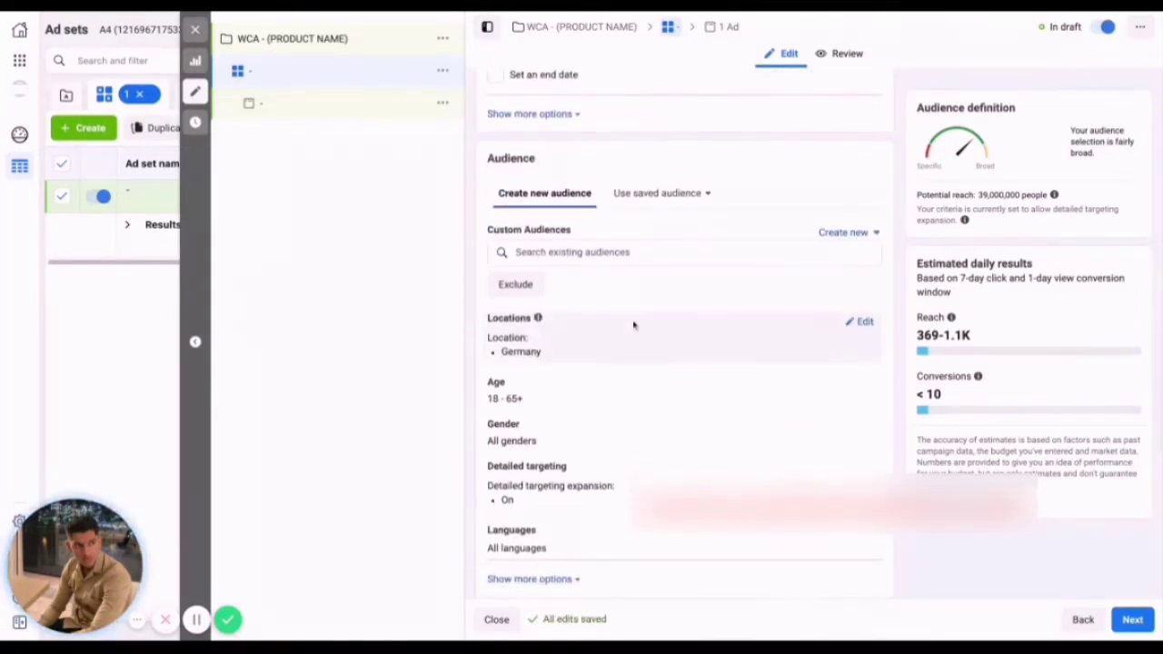
left_click(858, 257)
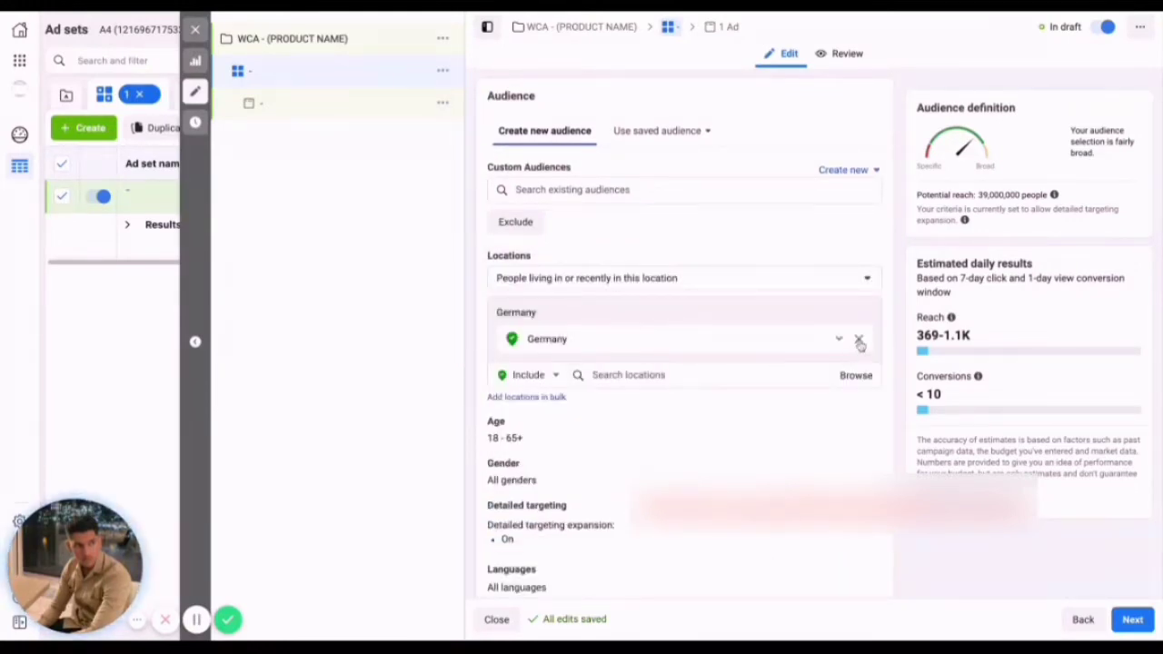
left_click(859, 340)
left_click(643, 352)
type("UNITE")
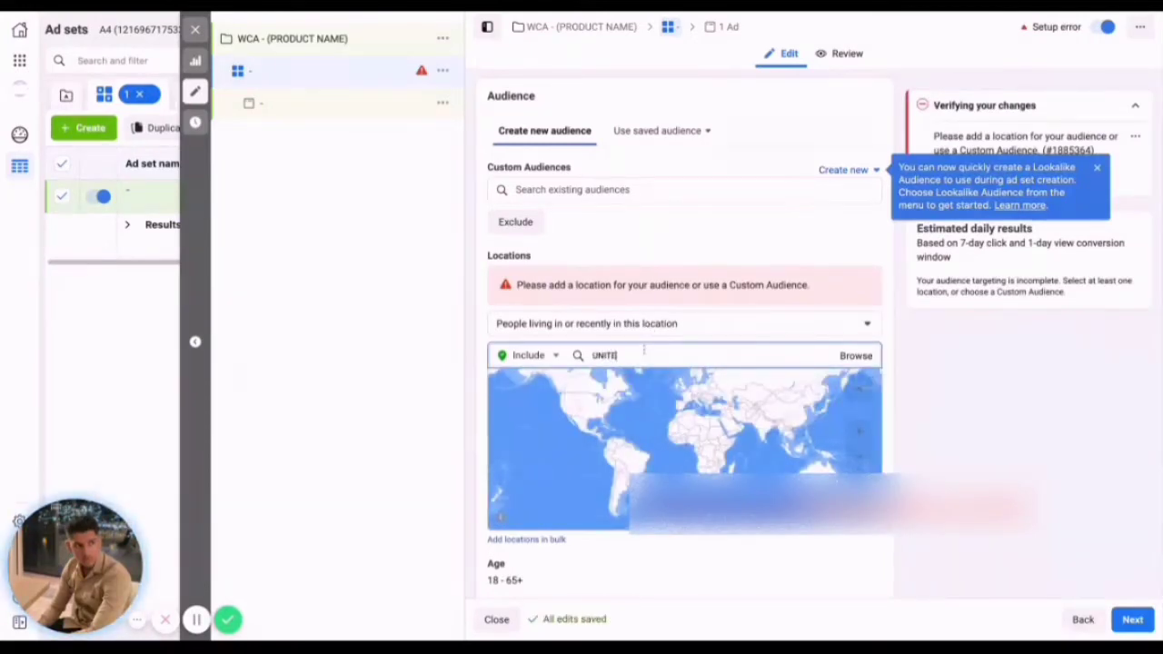
type("D KING")
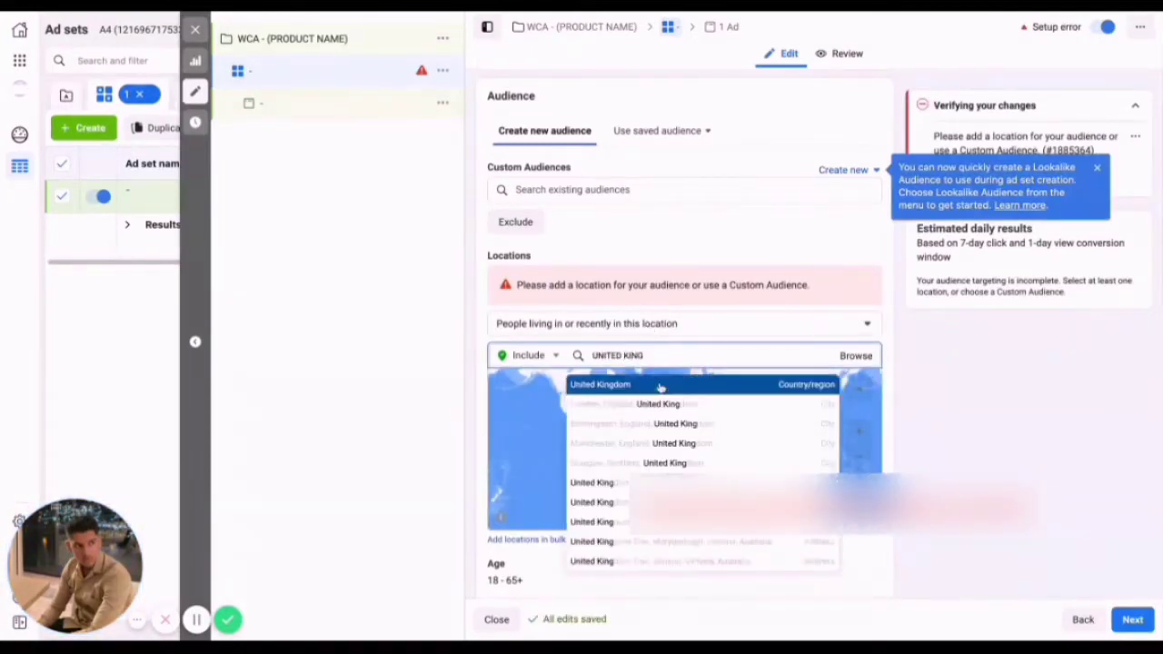
left_click(644, 390)
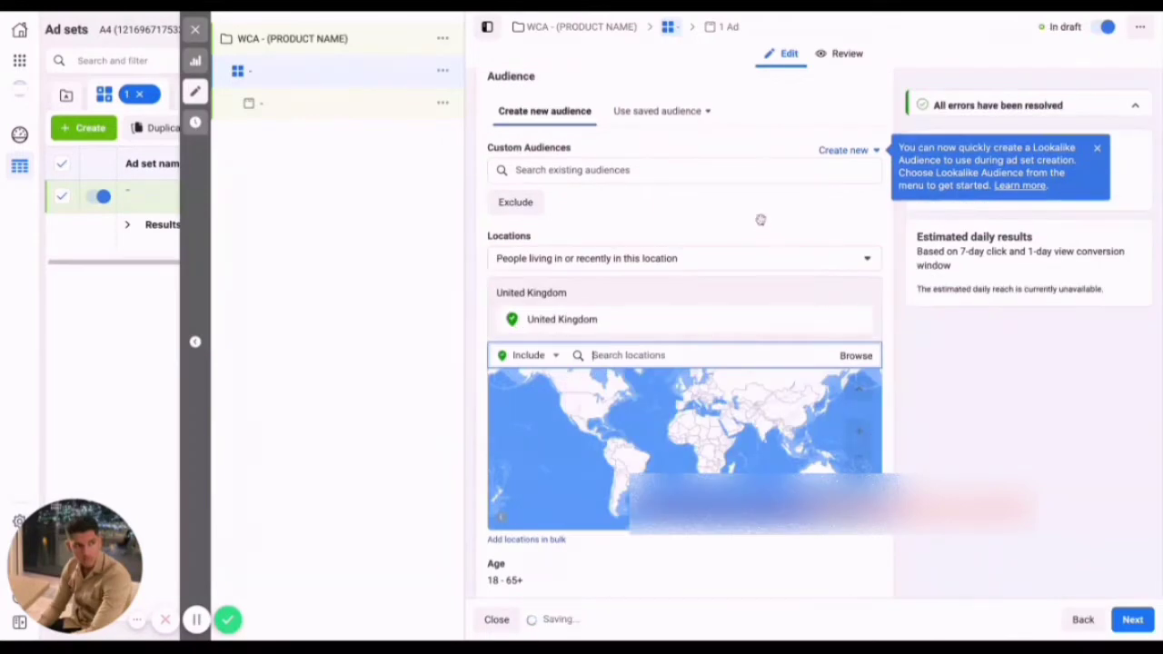
Add the interest Shoes to the ad set's detailed targeting and turn off detailed targeting expansion.
scroll(760, 211, "down", 2)
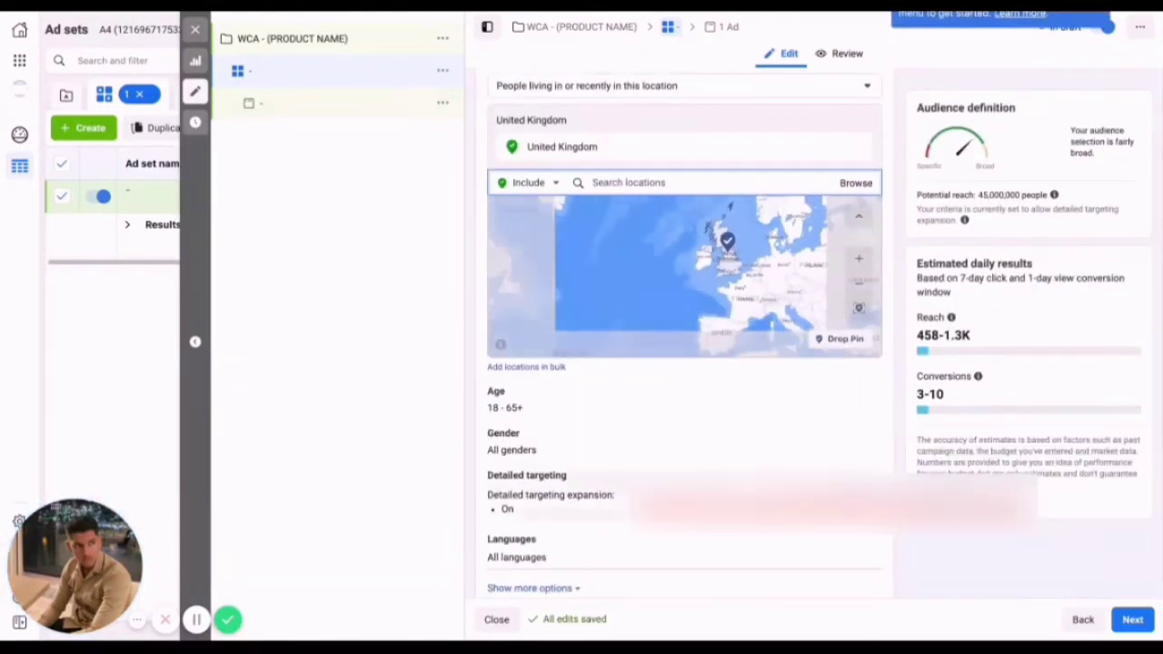
scroll(845, 427, "down", 1)
left_click(854, 389)
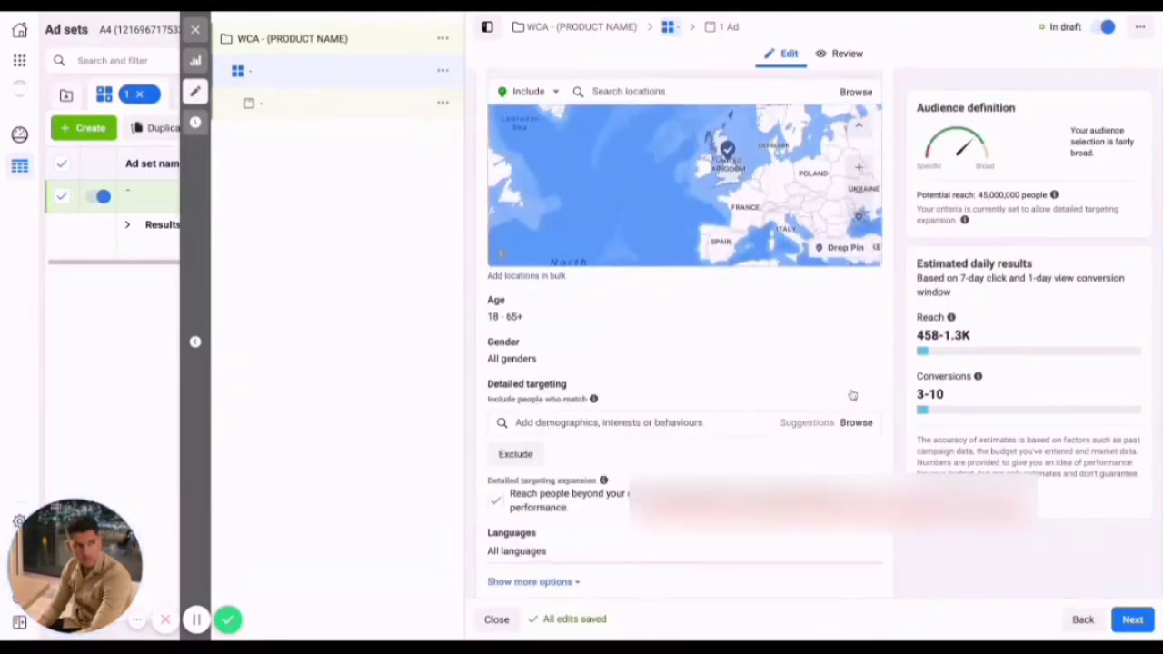
scroll(633, 397, "down", 1)
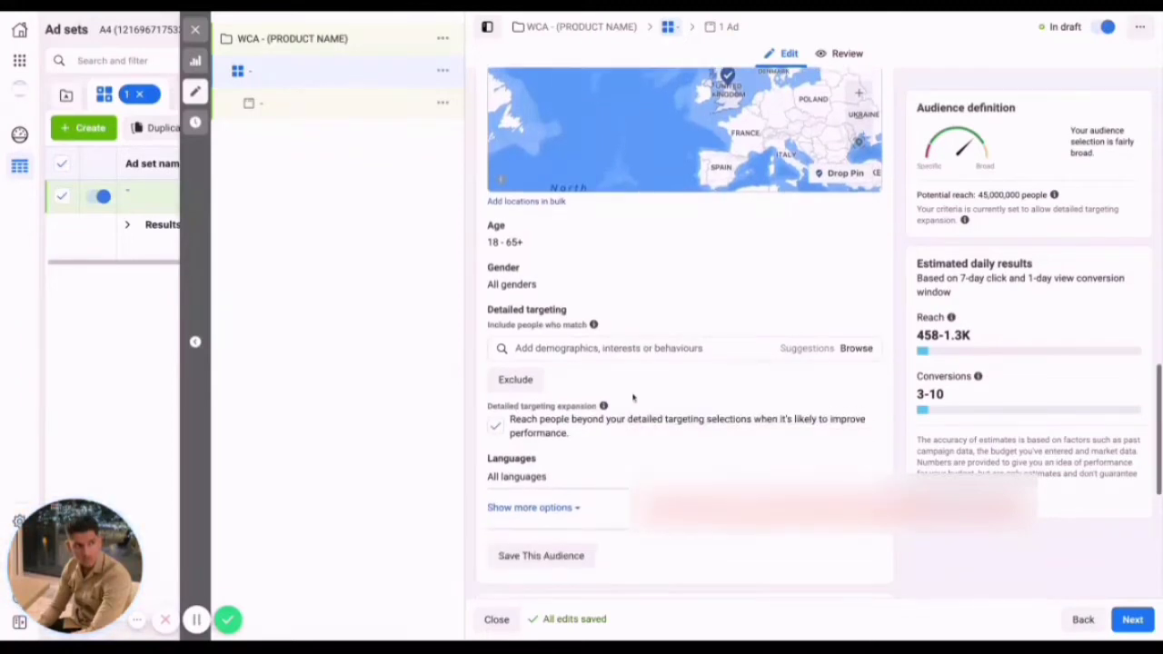
left_click(495, 428)
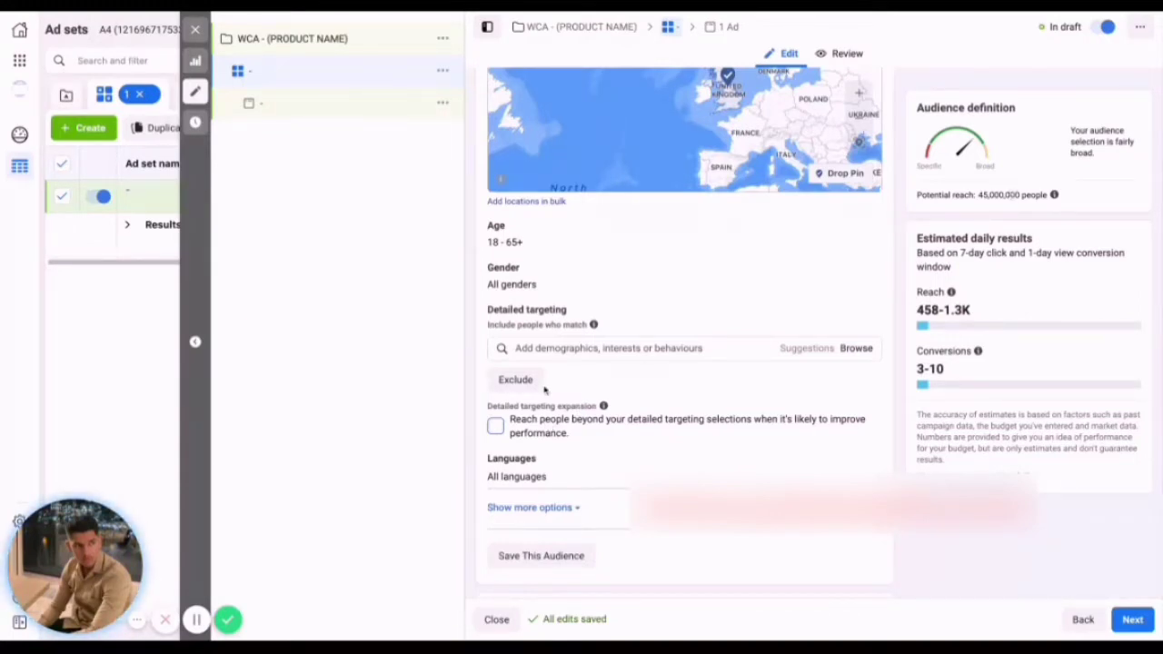
left_click(552, 434)
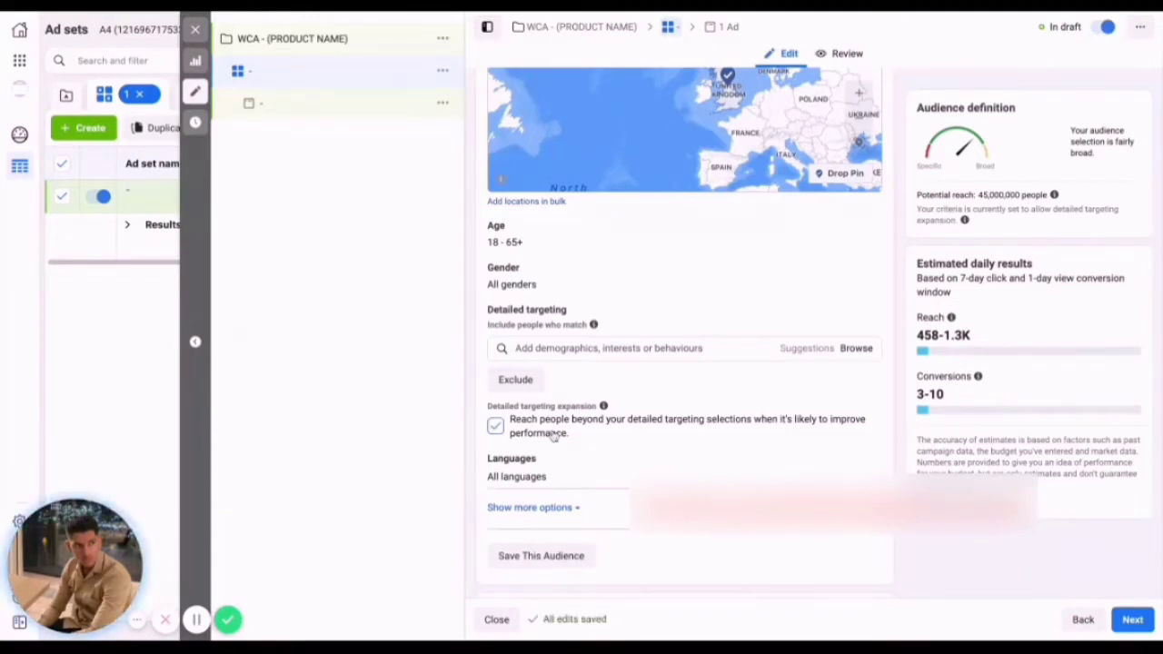
left_click(550, 345)
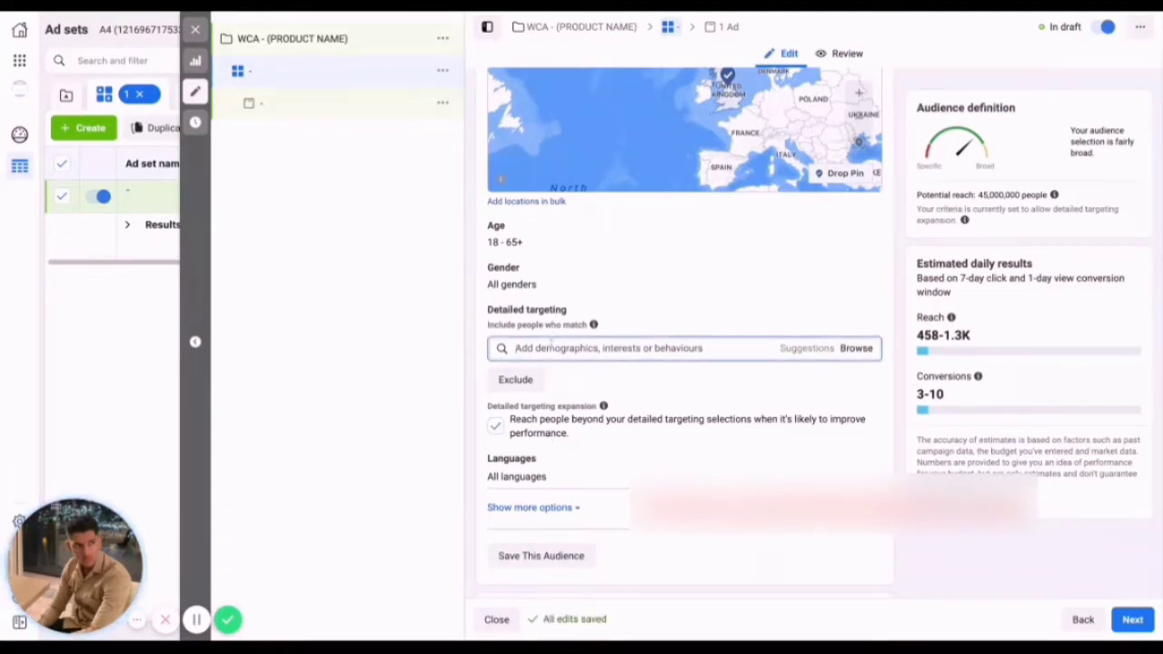
type("SHOE")
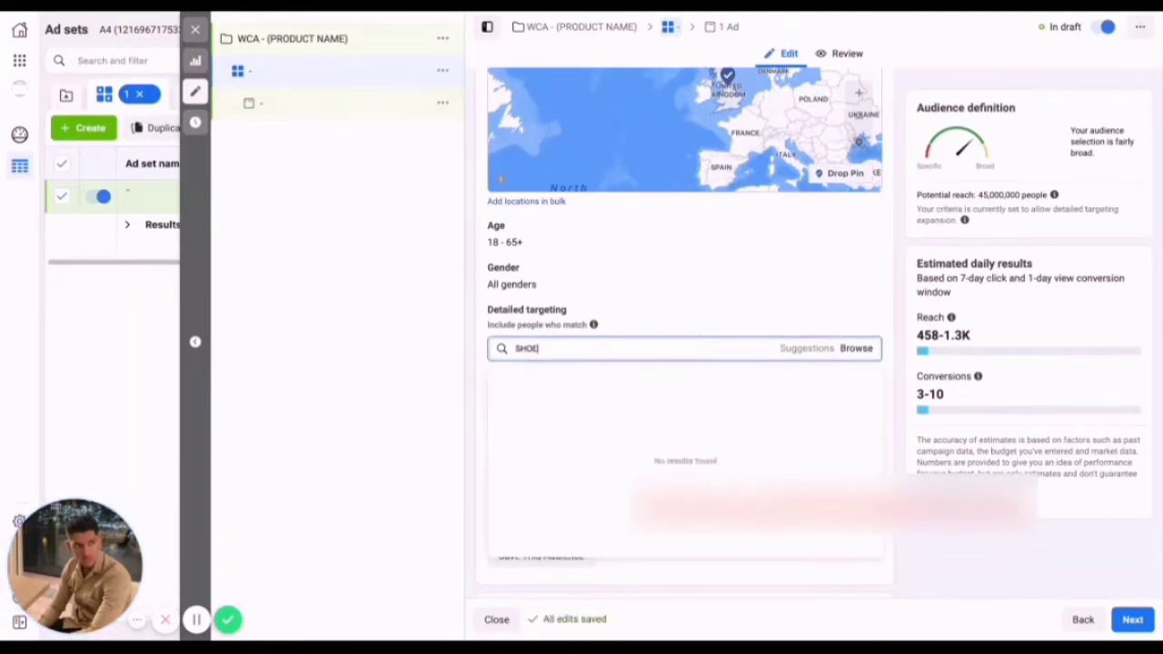
left_click(553, 378)
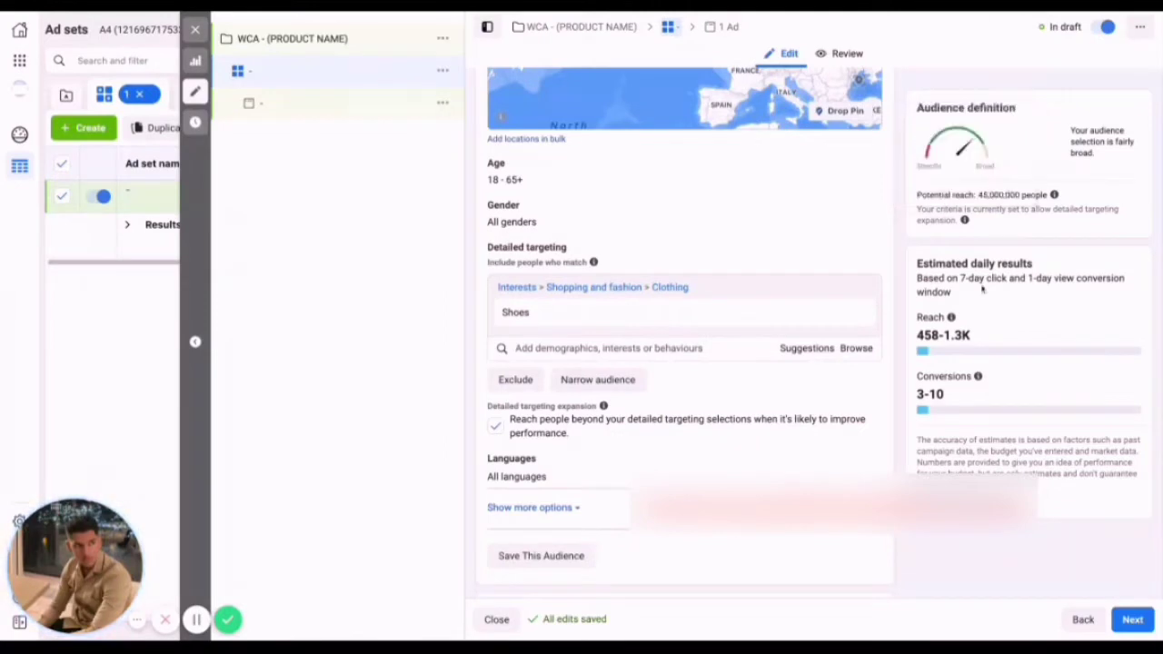
left_click(496, 425)
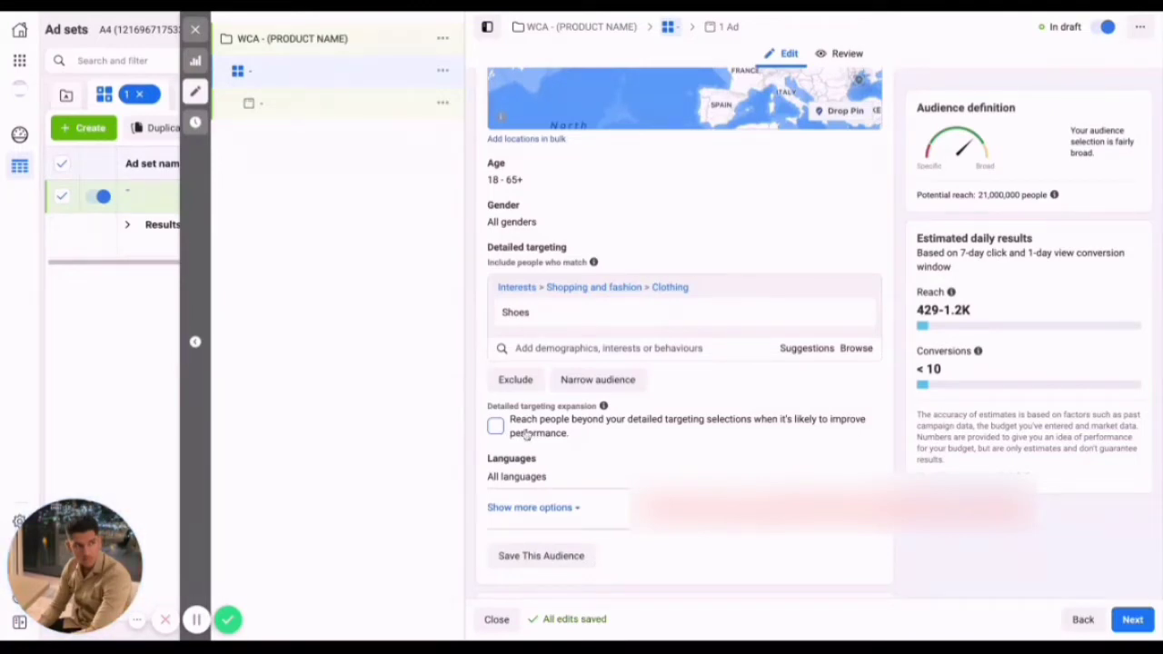
Remove the interest Shoes from the ad set's detailed targeting.
mouse_move(889, 298)
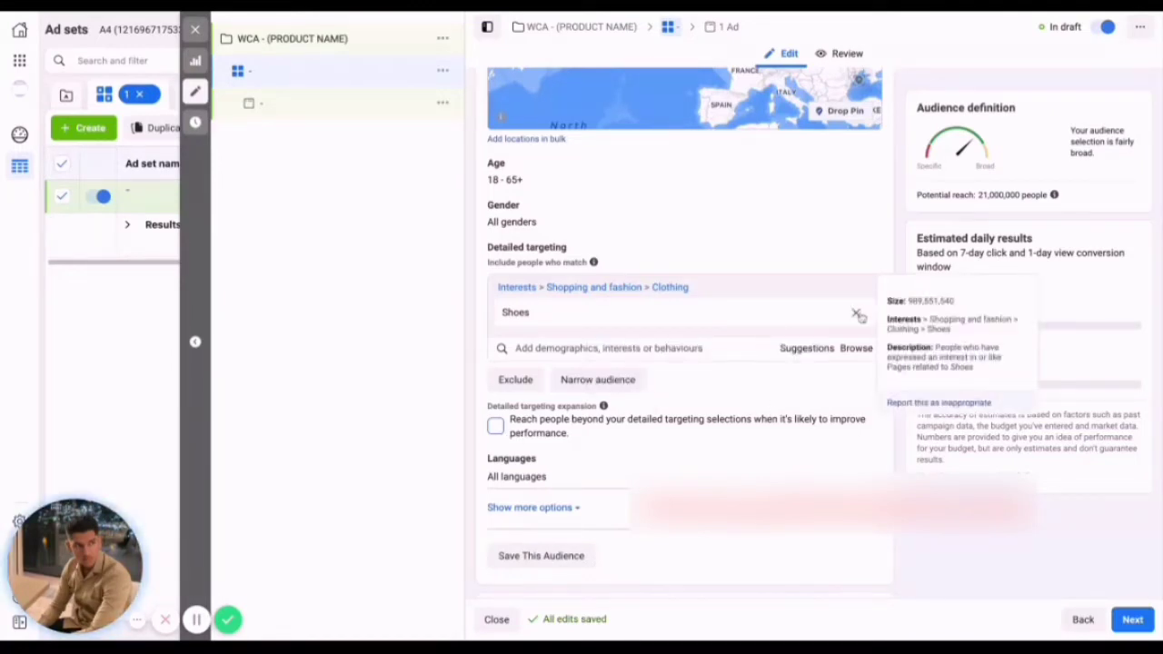
left_click(856, 313)
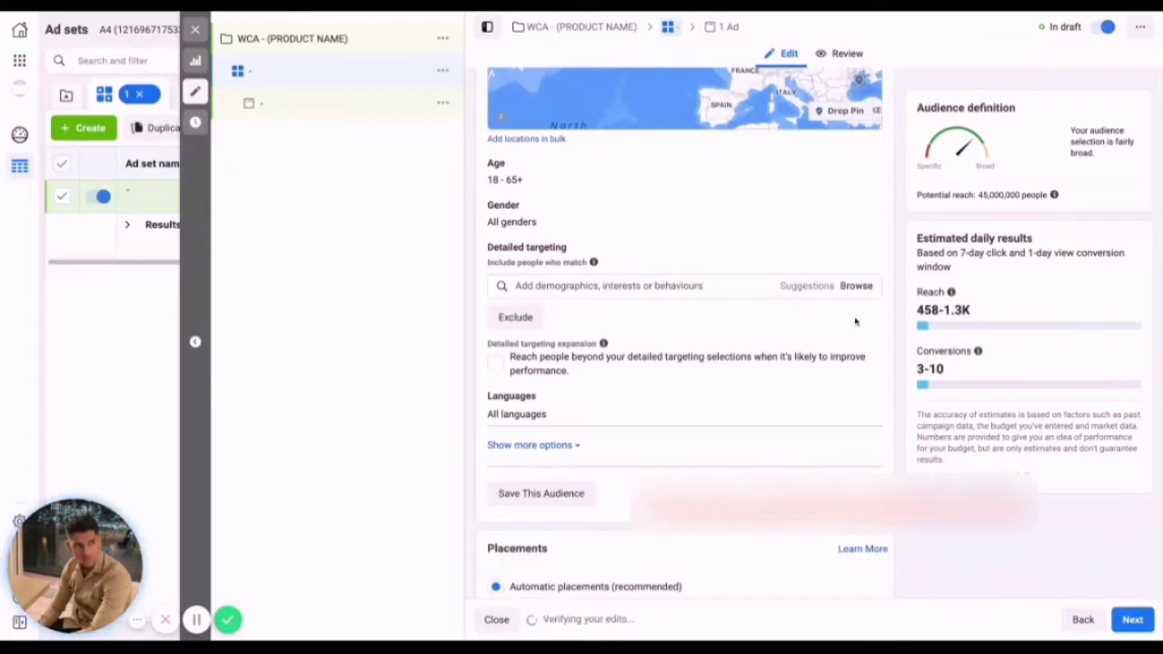
Review the ad set's placements, optimisation and delivery, age, and budget and schedule settings.
scroll(843, 330, "down", 3)
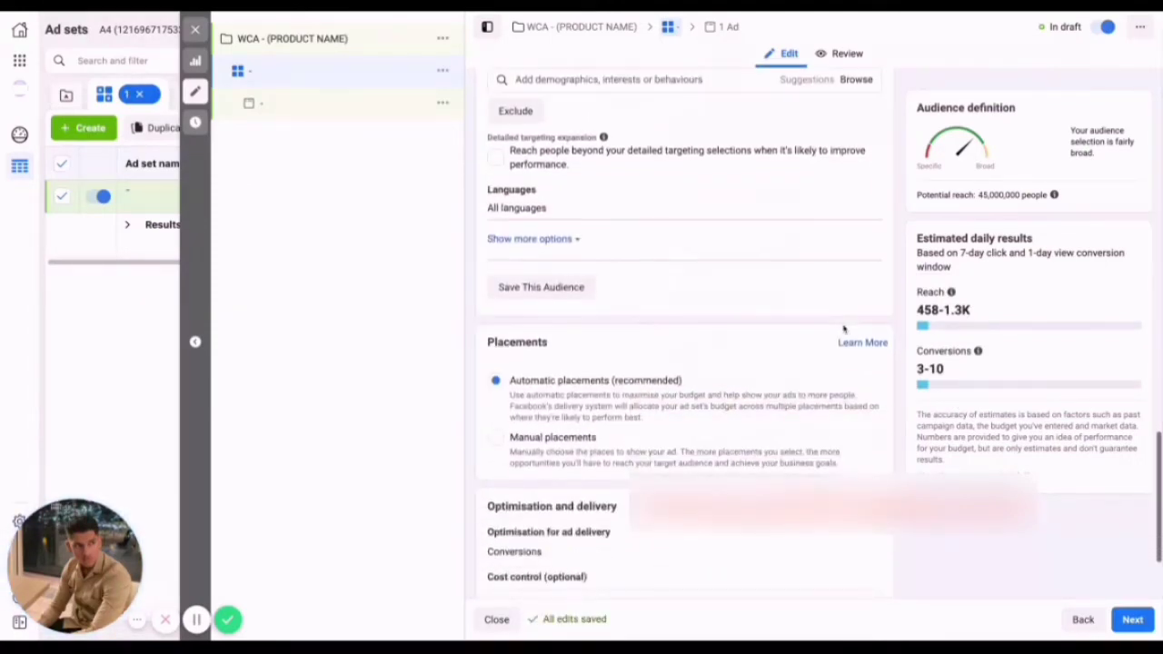
scroll(600, 414, "down", 2)
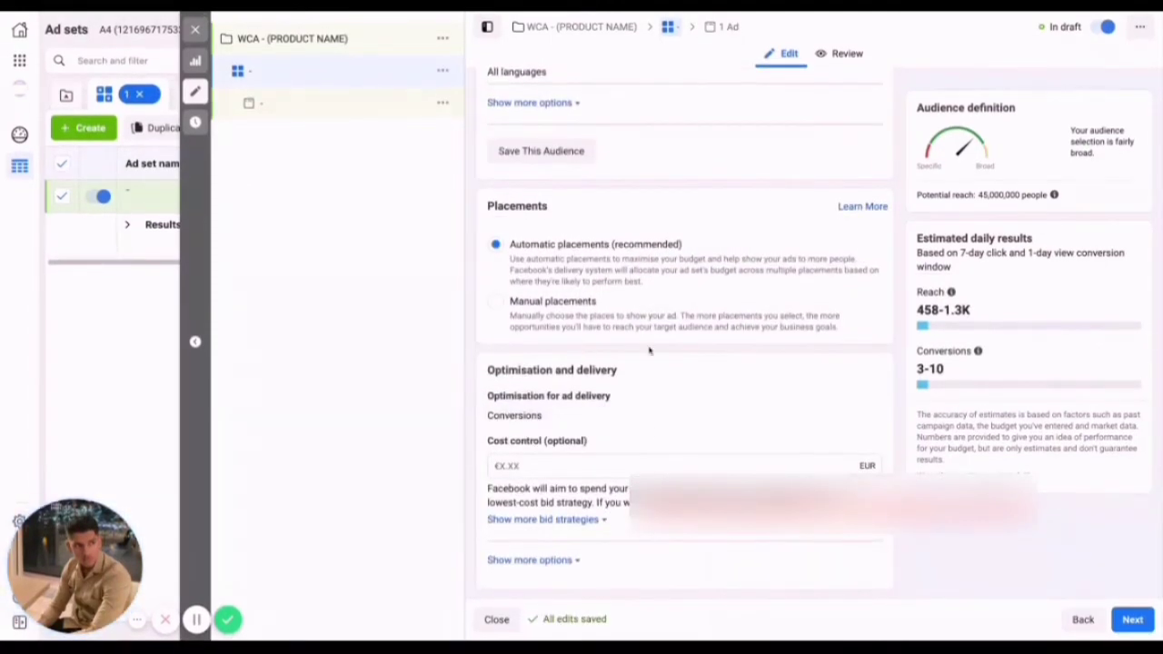
scroll(655, 433, "up", 5)
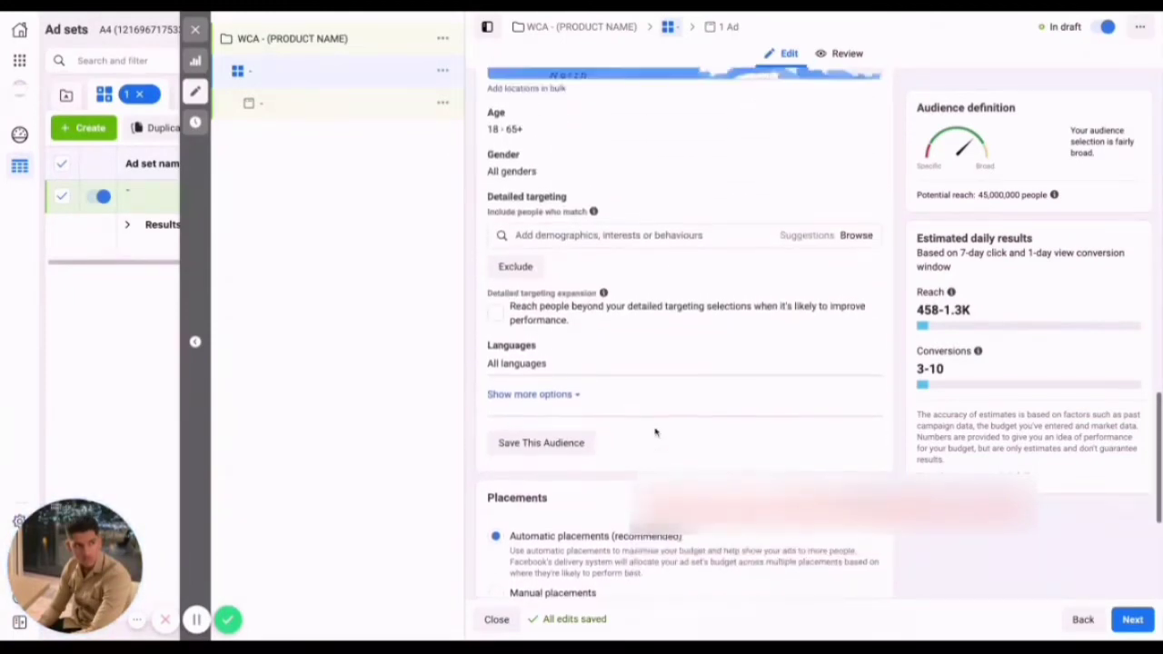
scroll(655, 433, "down", 5)
scroll(771, 371, "up", 3)
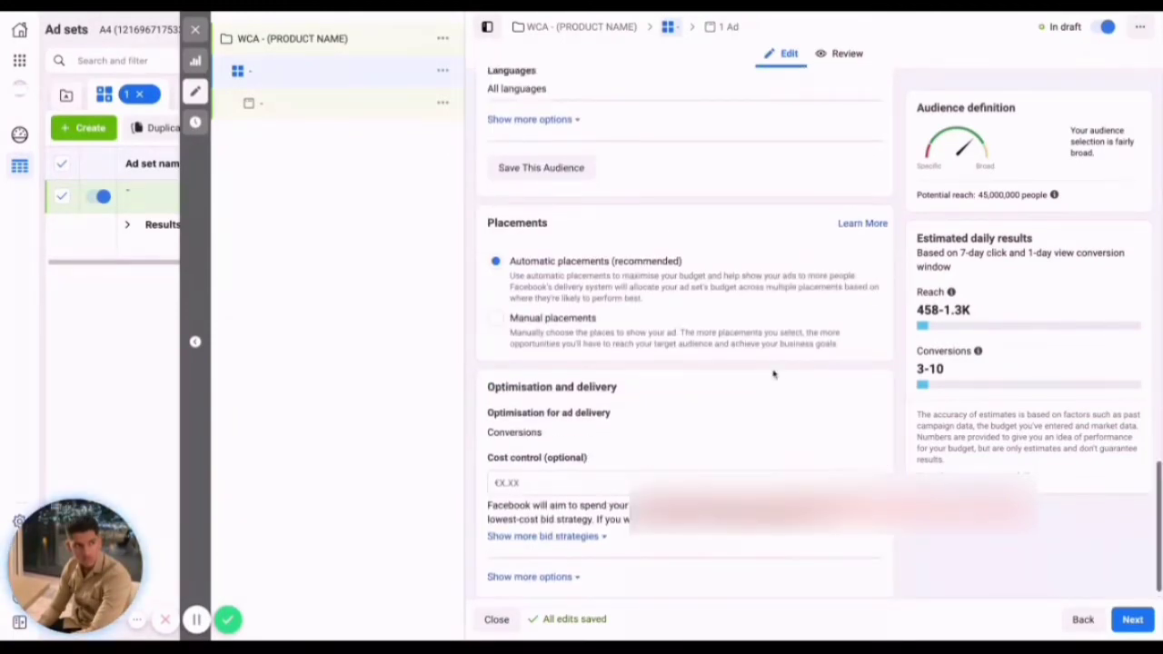
scroll(771, 371, "up", 5)
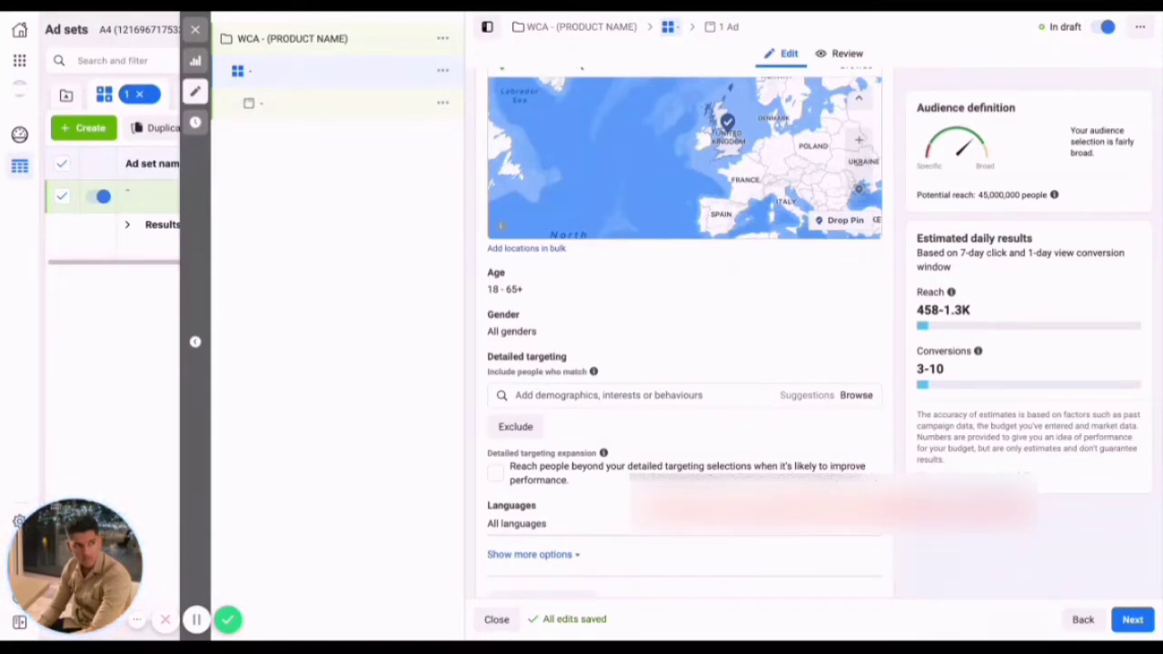
left_click(861, 274)
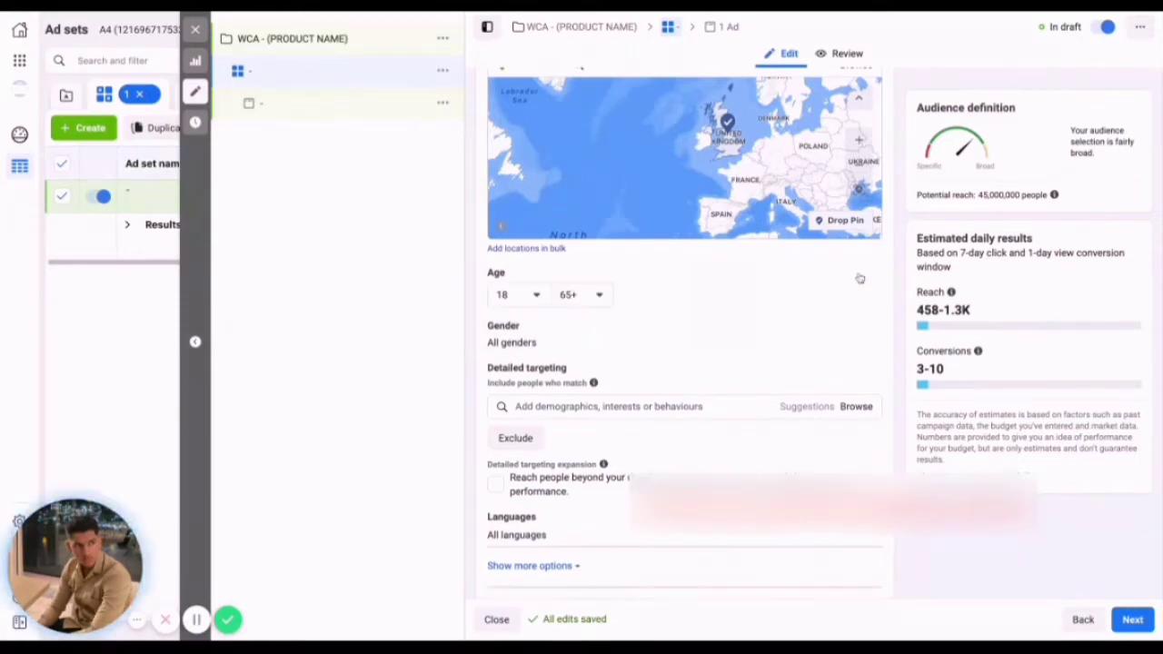
scroll(473, 104, "up", 6)
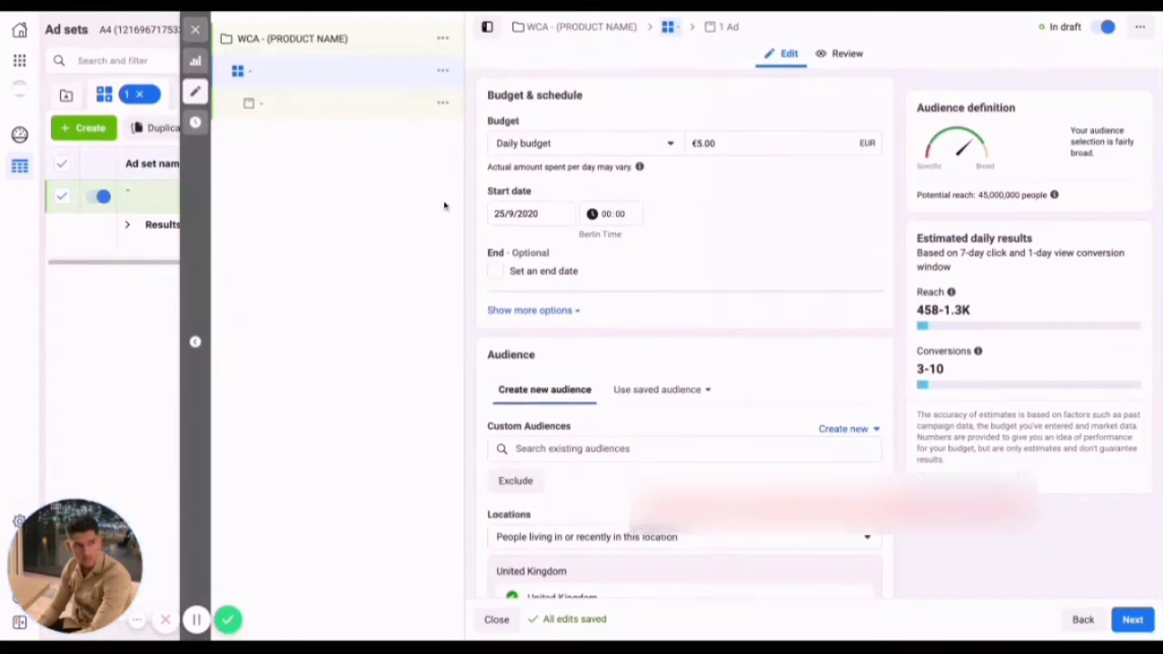
scroll(672, 214, "up", 2)
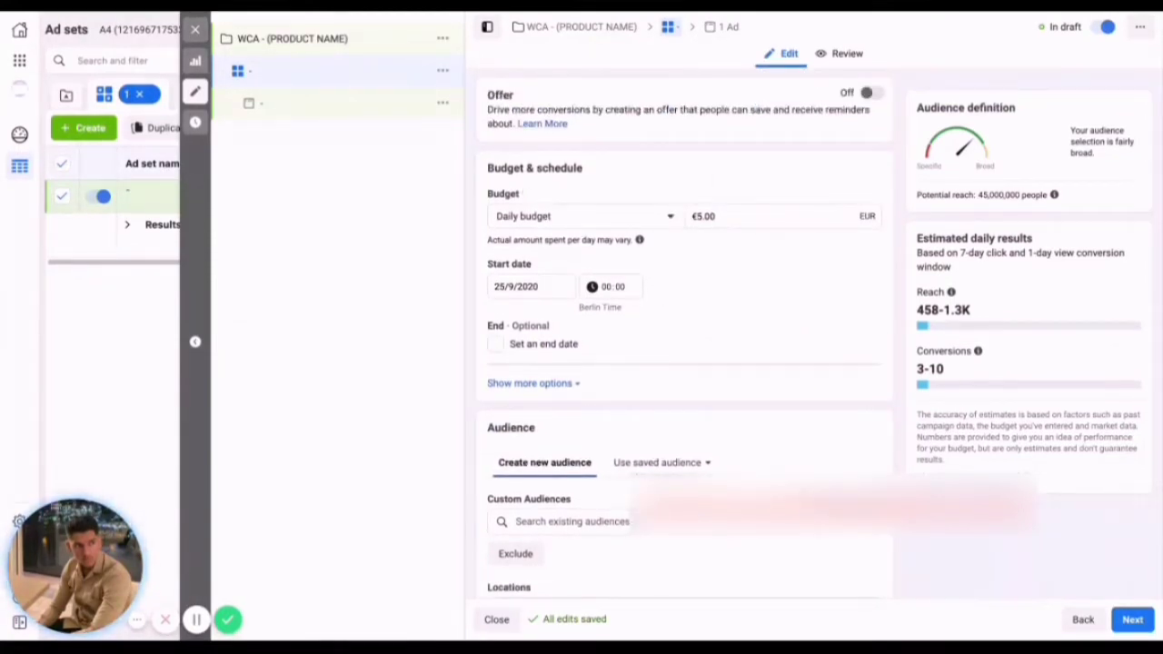
Close the ad set editor and duplicate the ad set into four copies.
left_click(194, 29)
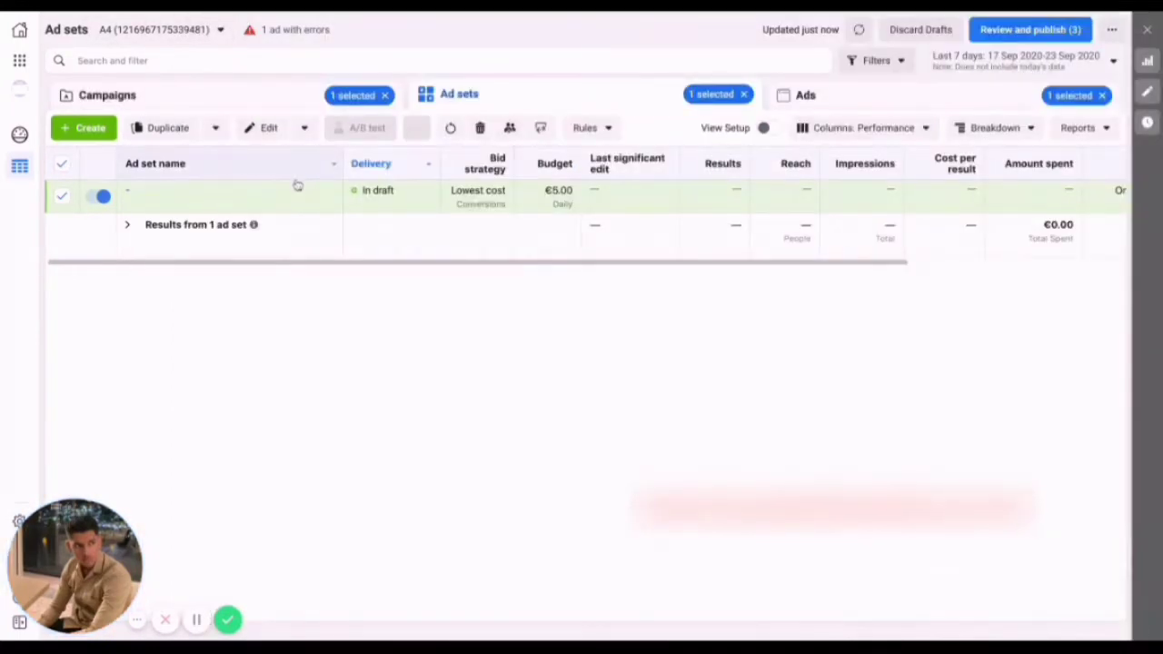
left_click(254, 199)
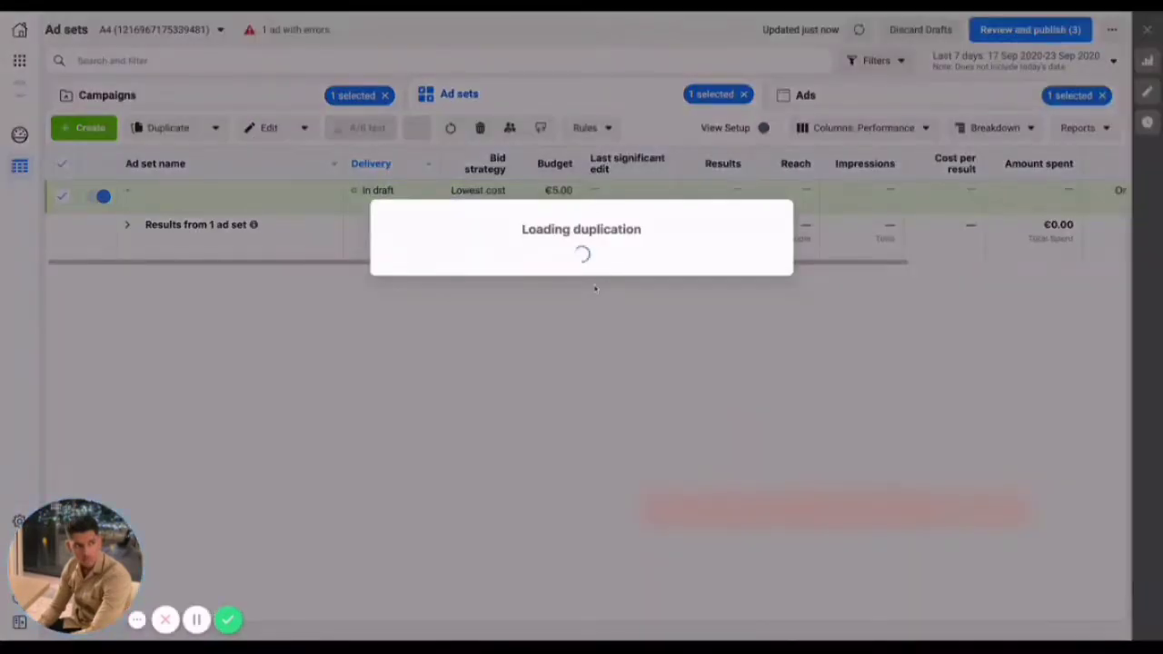
left_click(769, 332)
left_click(753, 407)
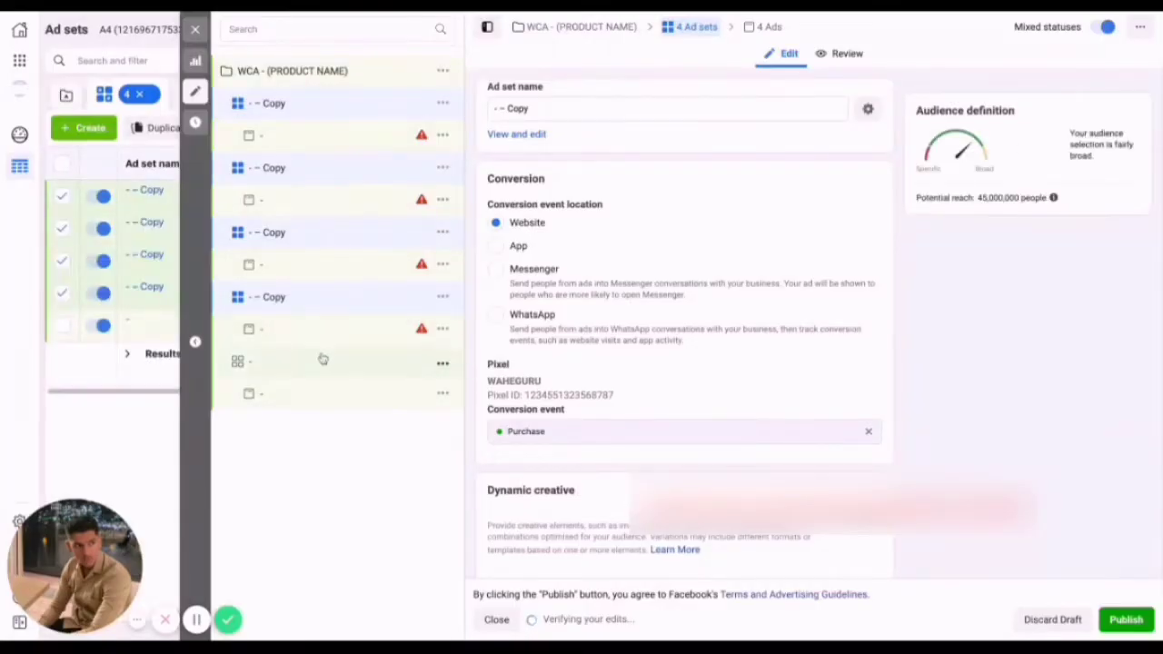
Limit the original ad set's audience age to 18–24 and rename the ad set as 18-24.
left_click(322, 359)
scroll(657, 404, "down", 10)
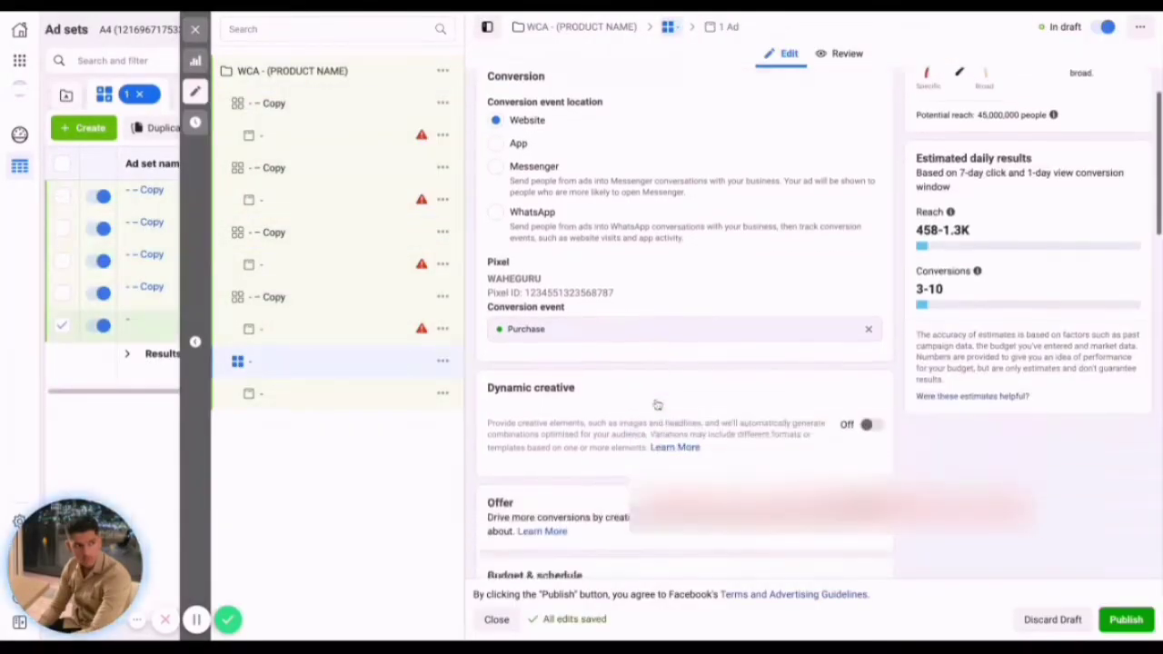
scroll(657, 404, "down", 1)
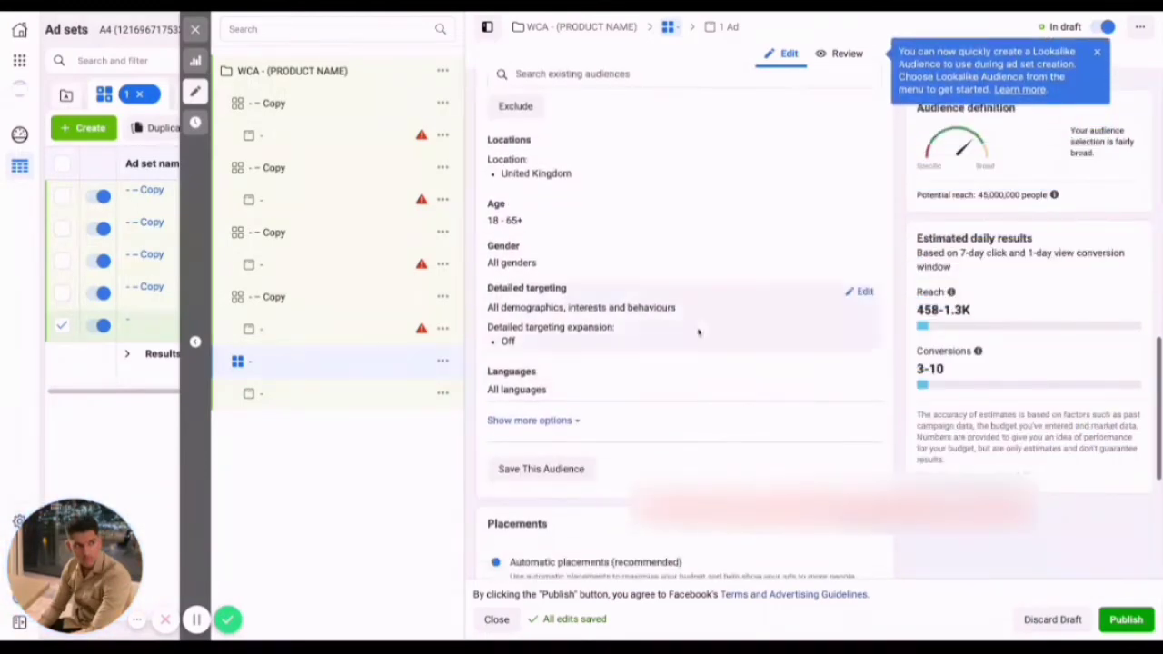
left_click(864, 210)
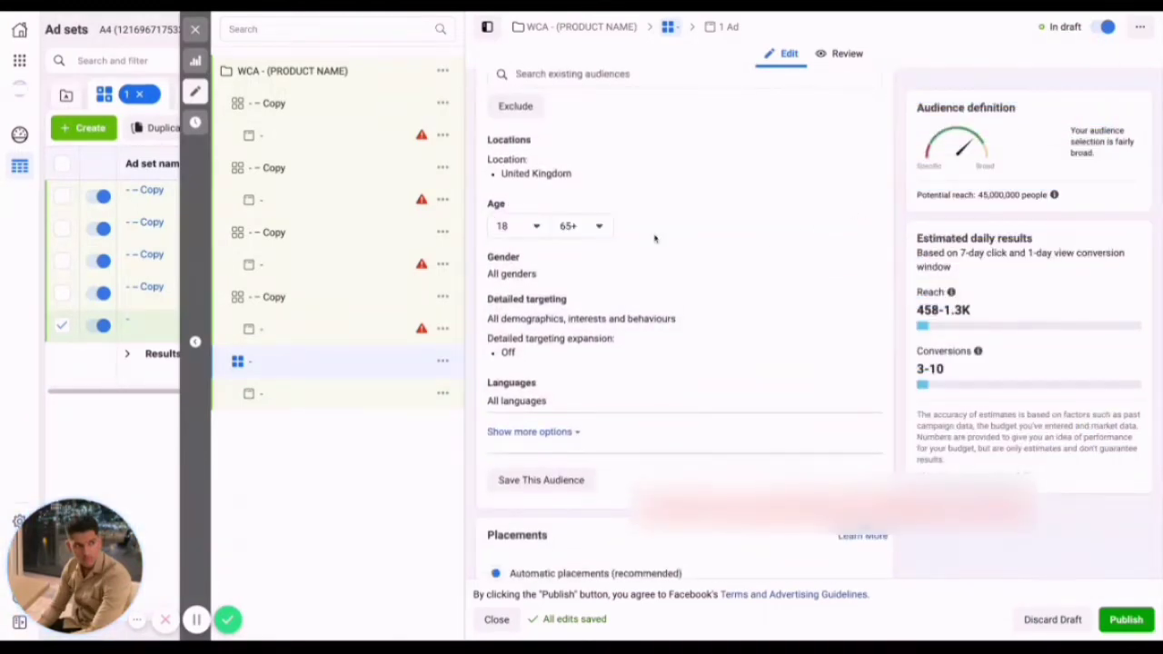
left_click(581, 227)
scroll(587, 267, "up", 8)
scroll(589, 273, "up", 5)
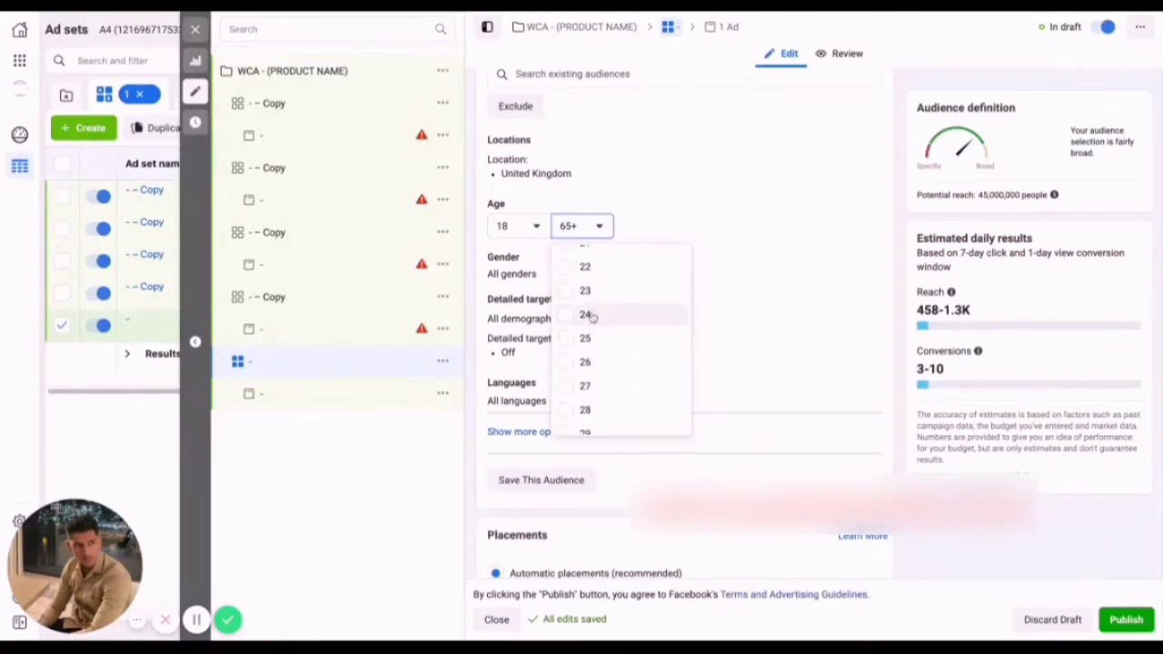
left_click(586, 314)
left_click(336, 364)
type("18-24")
key("Return")
Set the age range of the copy directly above the 18-24 ad set to 25–34 and rename it as 25-34.
left_click(289, 297)
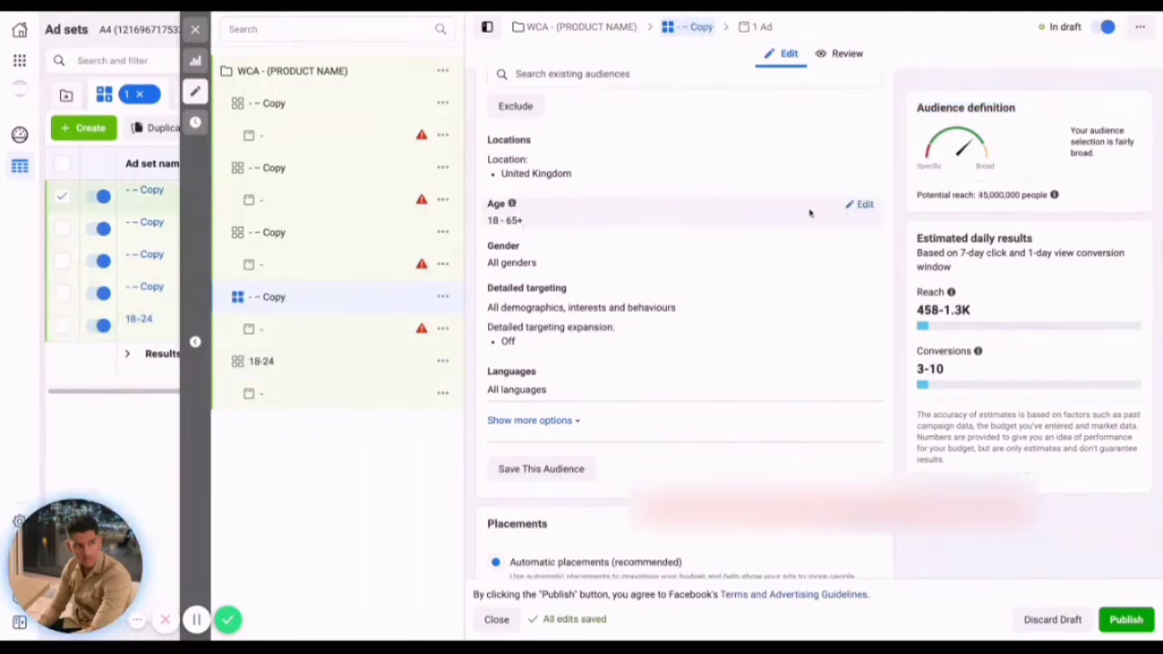
left_click(863, 204)
left_click(565, 227)
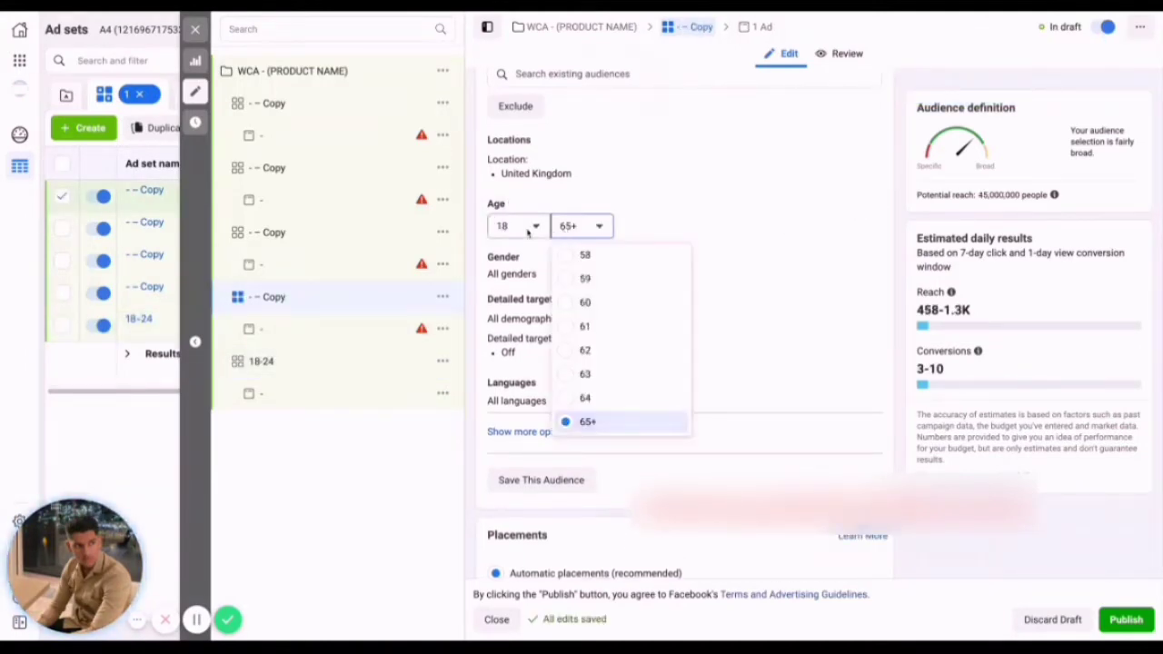
left_click(527, 233)
scroll(554, 361, "down", 3)
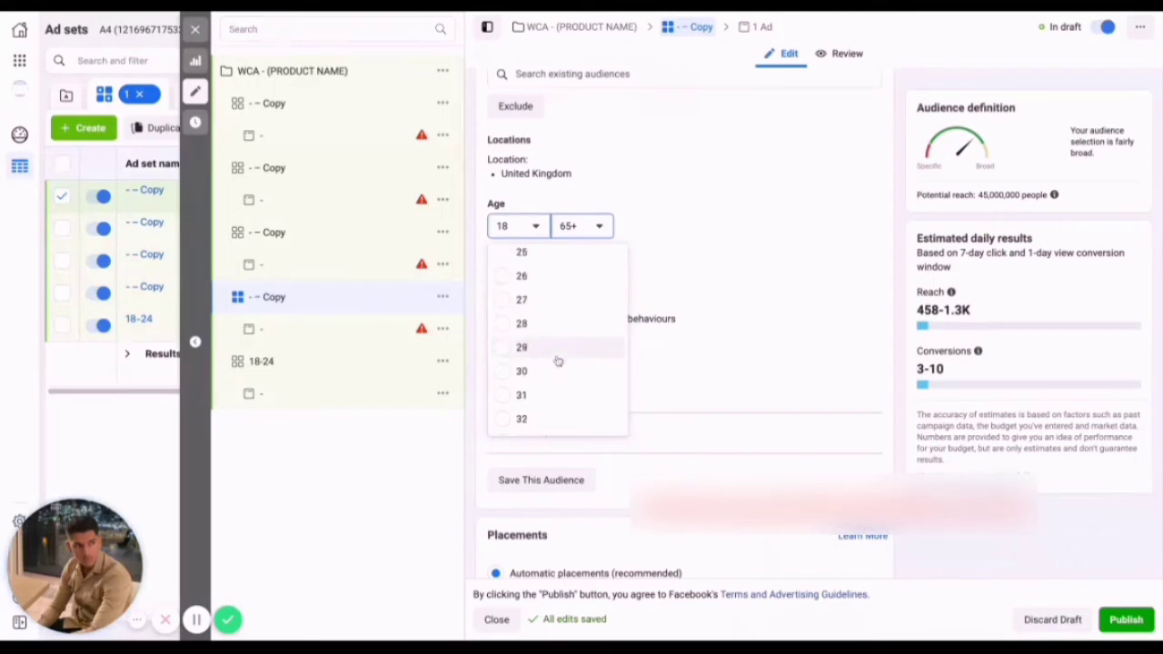
scroll(529, 265, "up", 1)
left_click(527, 275)
left_click(597, 228)
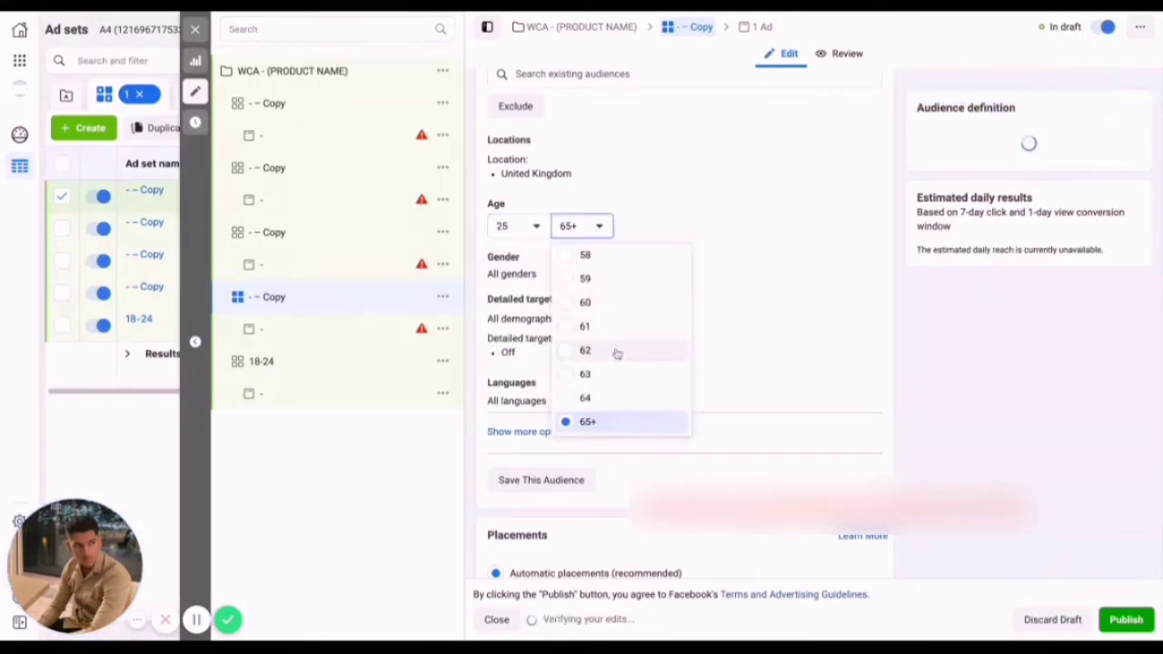
scroll(617, 353, "up", 9)
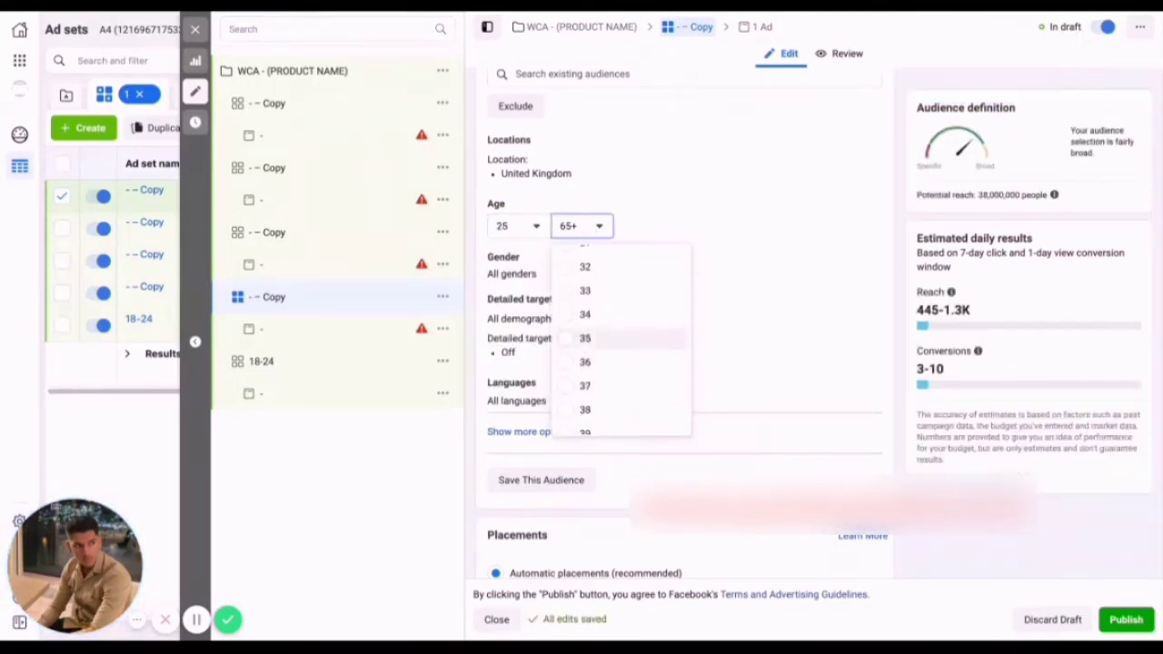
left_click(585, 314)
double_click(329, 305)
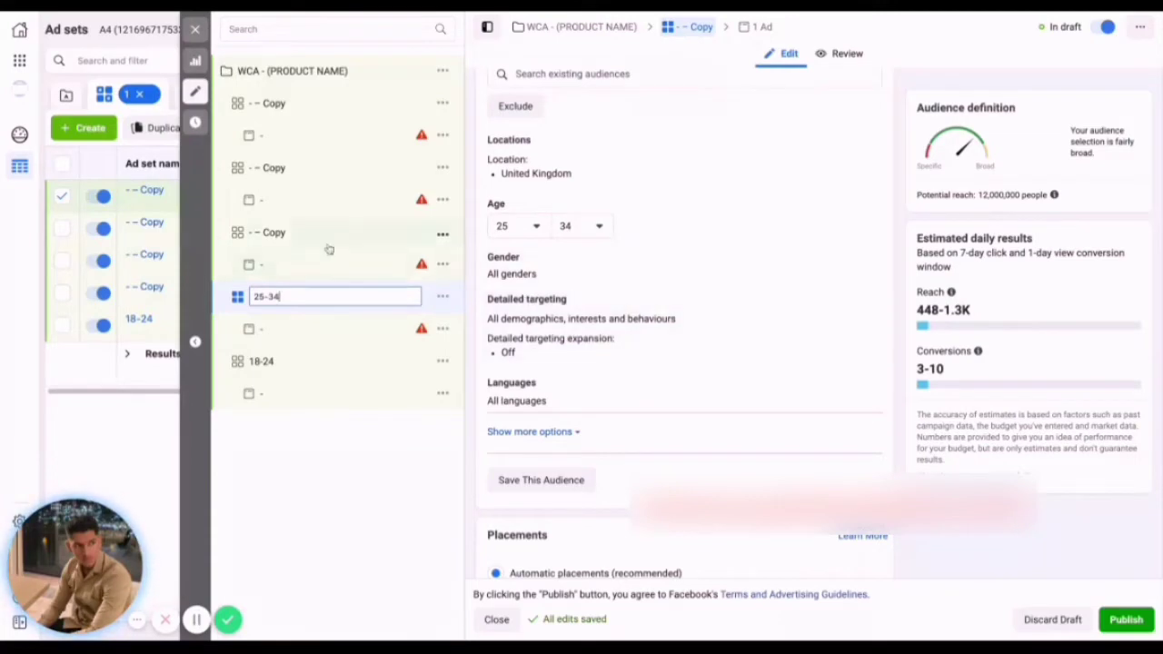
key("Return")
Set the age range of the copy directly above the 25-34 ad set to 35–44 and rename it as 35-44.
left_click(364, 236)
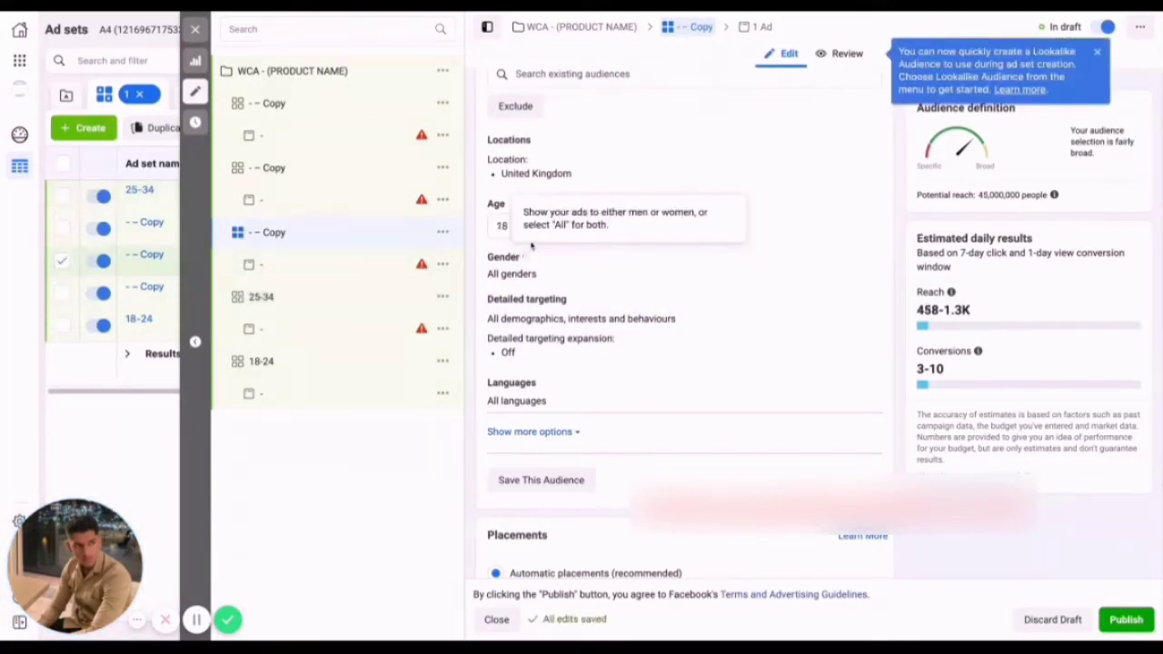
left_click(513, 225)
scroll(563, 354, "down", 3)
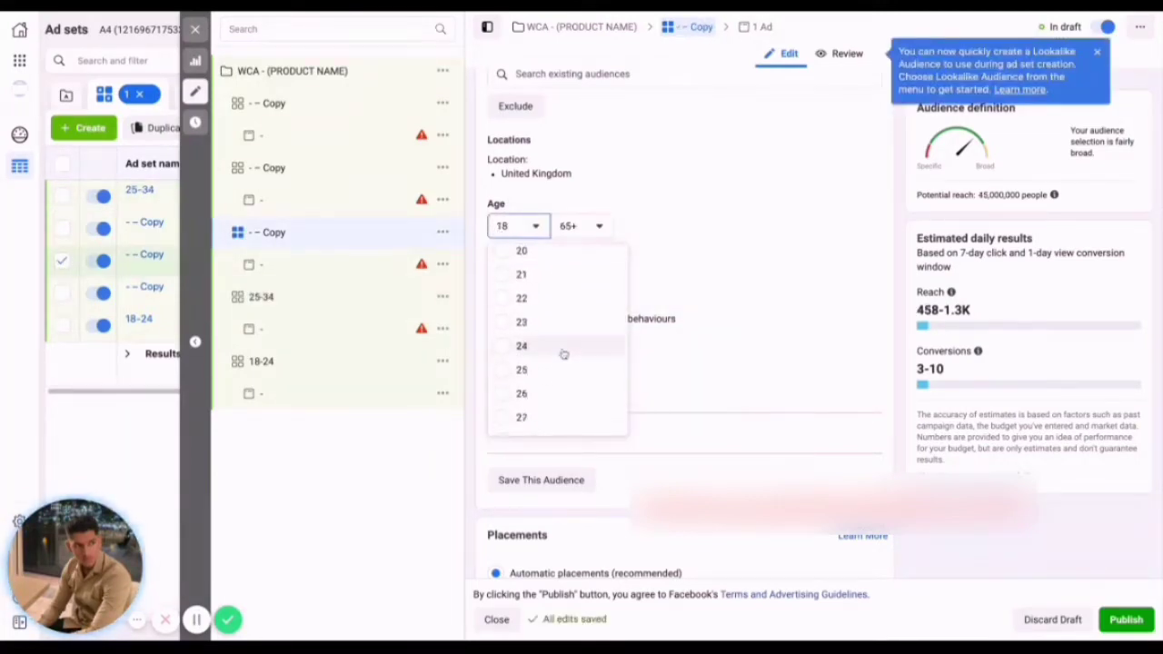
scroll(545, 345, "down", 2)
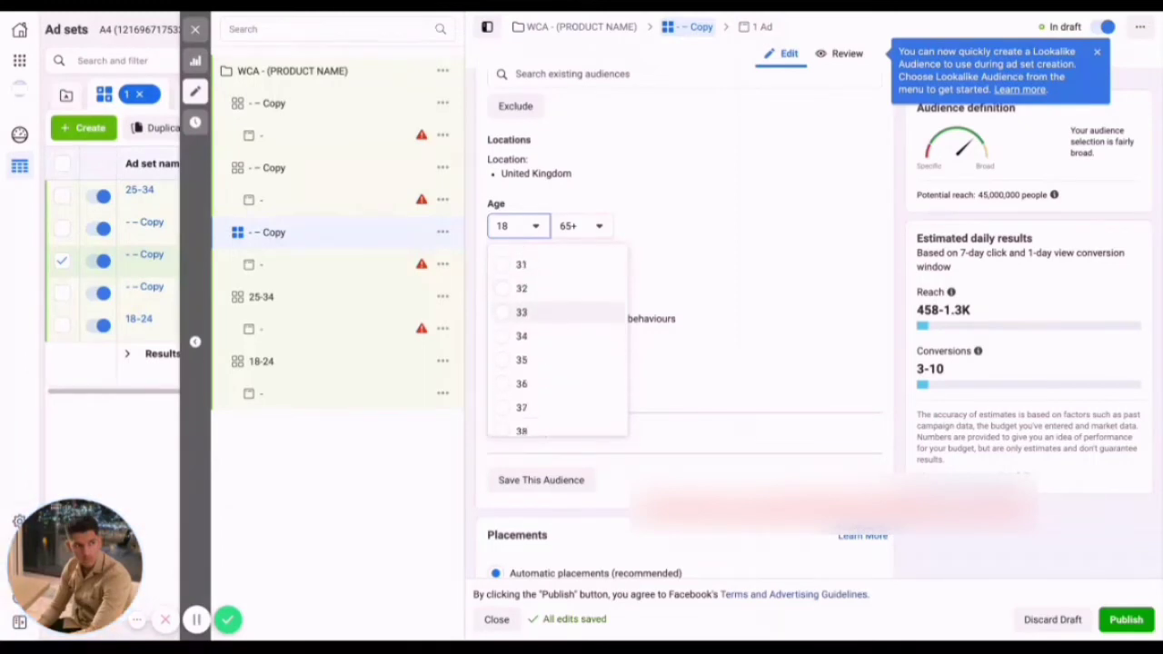
left_click(542, 335)
left_click(589, 226)
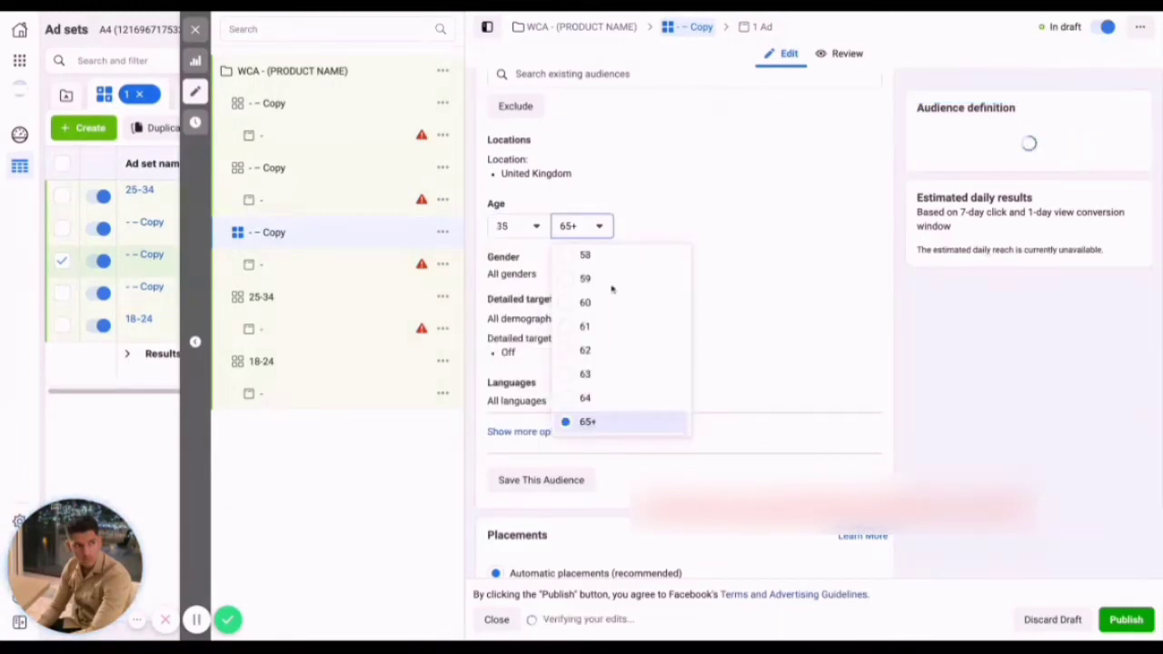
scroll(614, 309, "up", 3)
scroll(616, 329, "up", 1)
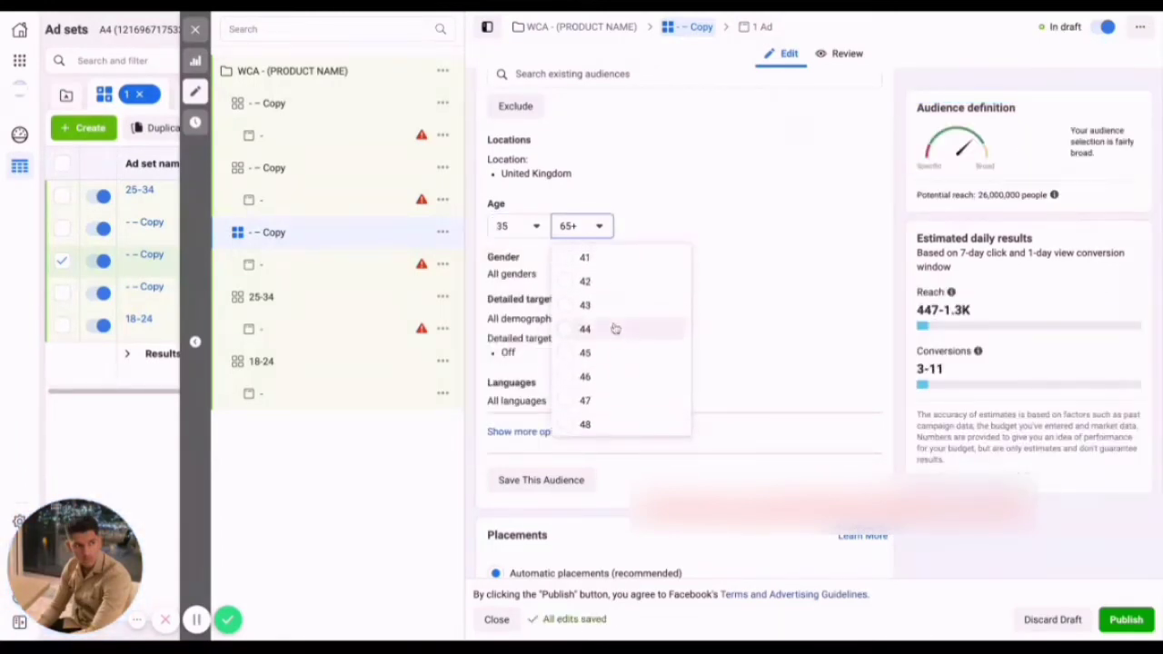
left_click(615, 328)
left_click(307, 233)
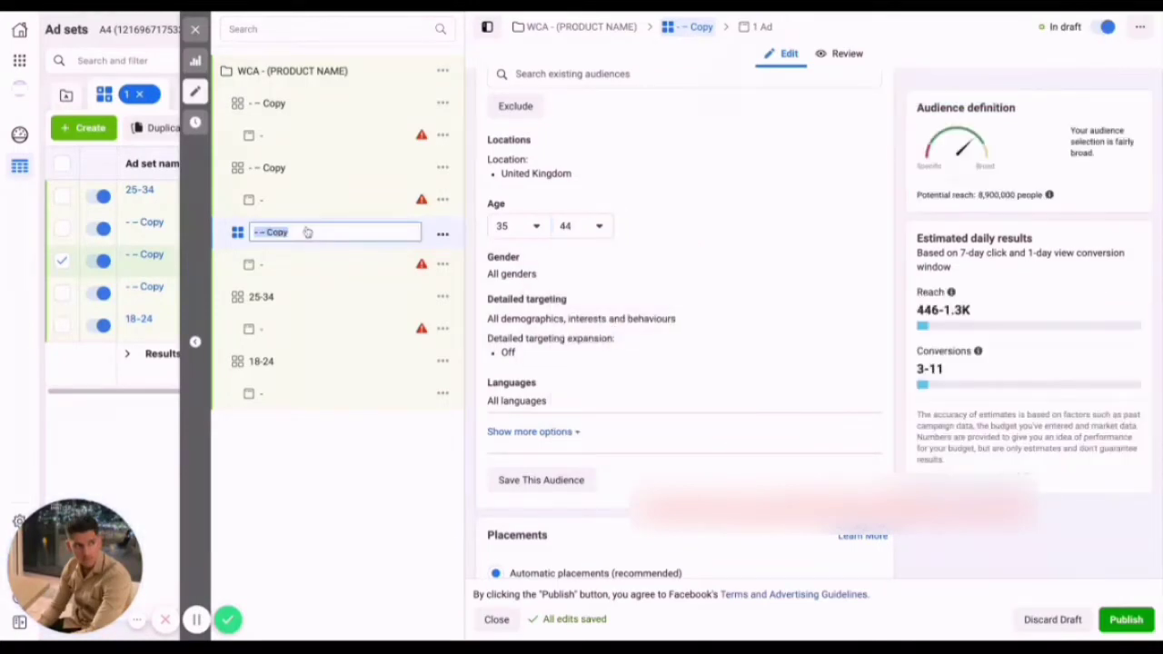
key("Return")
Set the age range of the copy directly above the 35-44 ad set to 45–54.
left_click(314, 173)
left_click(532, 227)
scroll(557, 332, "down", 8)
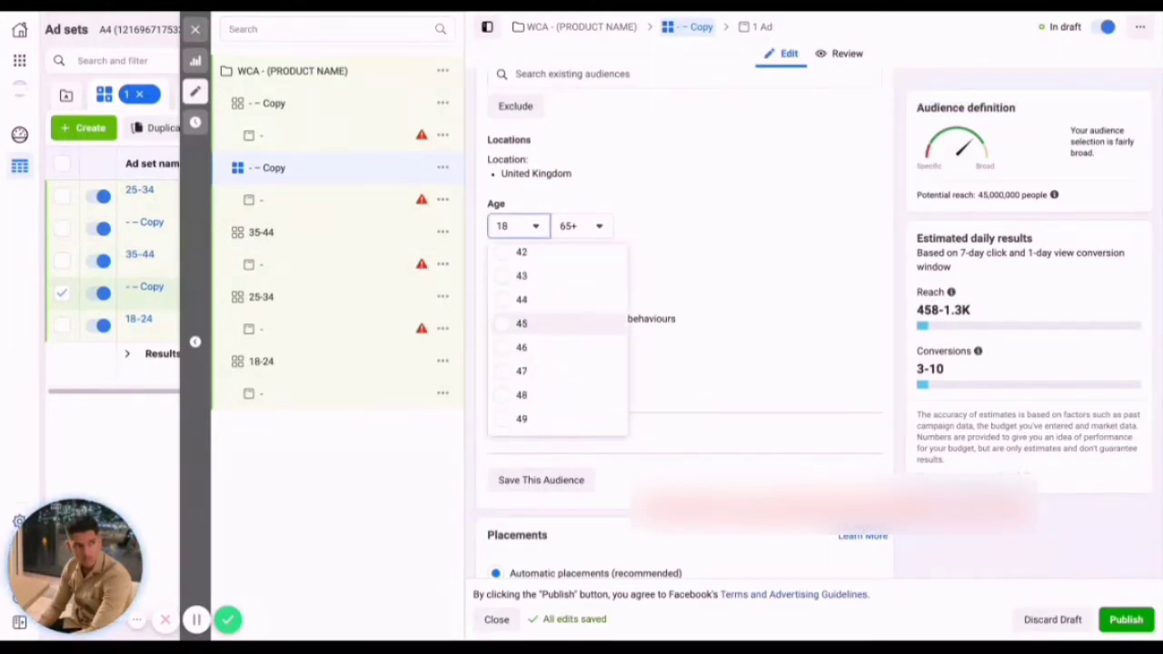
left_click(545, 324)
left_click(584, 227)
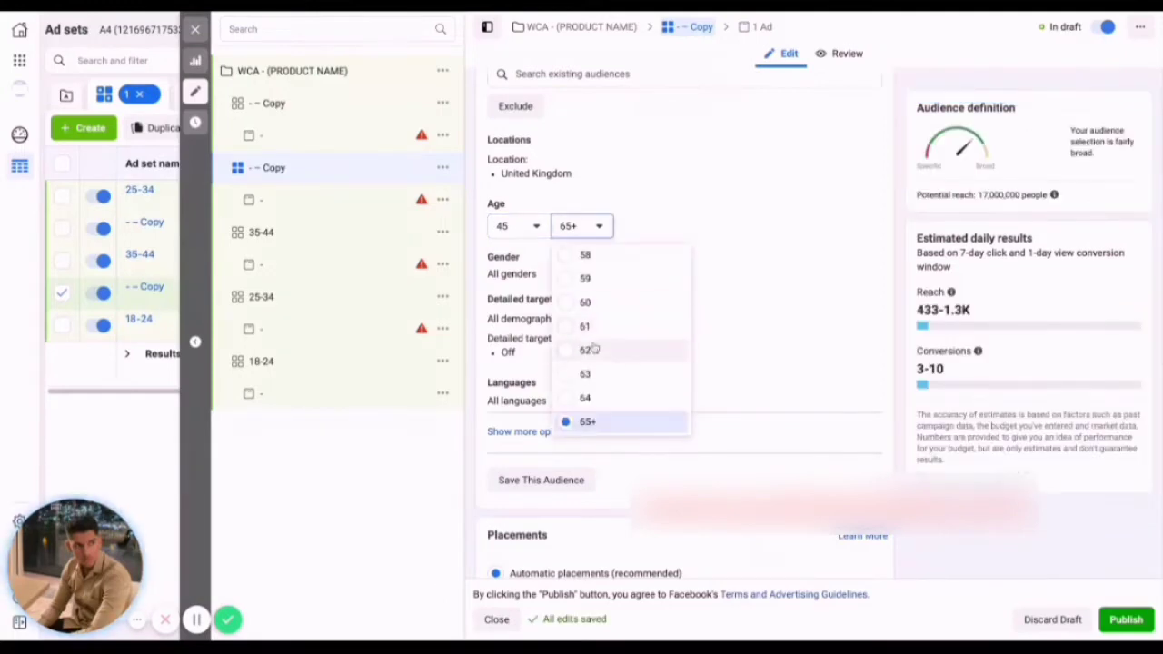
scroll(591, 345, "up", 3)
left_click(578, 298)
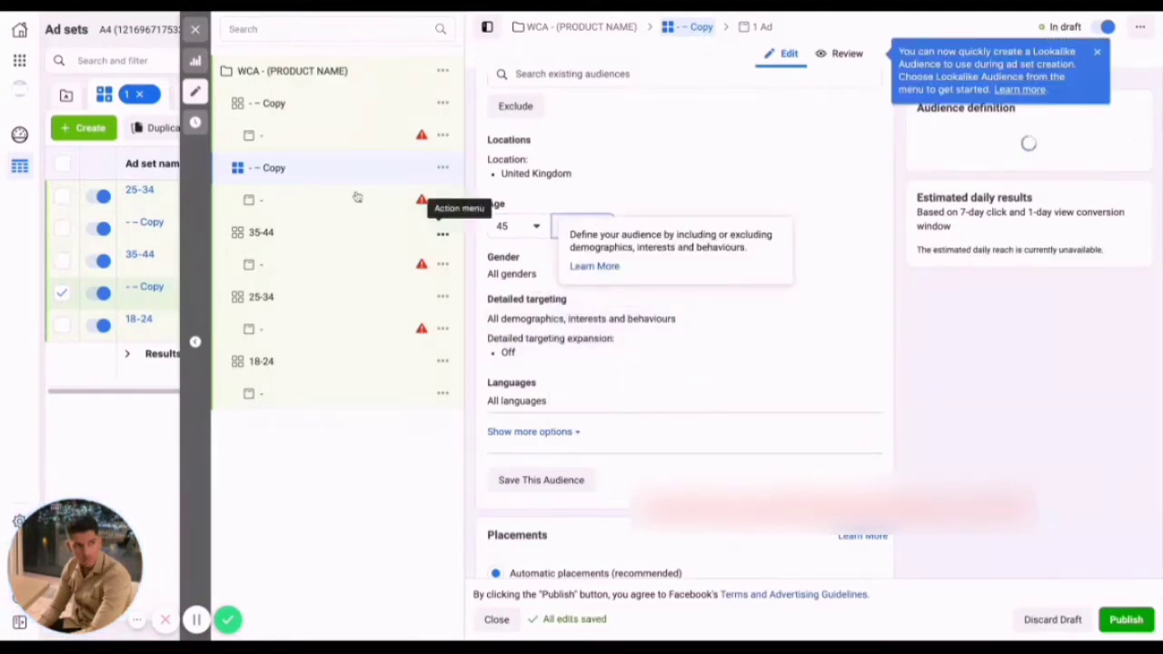
left_click(574, 225)
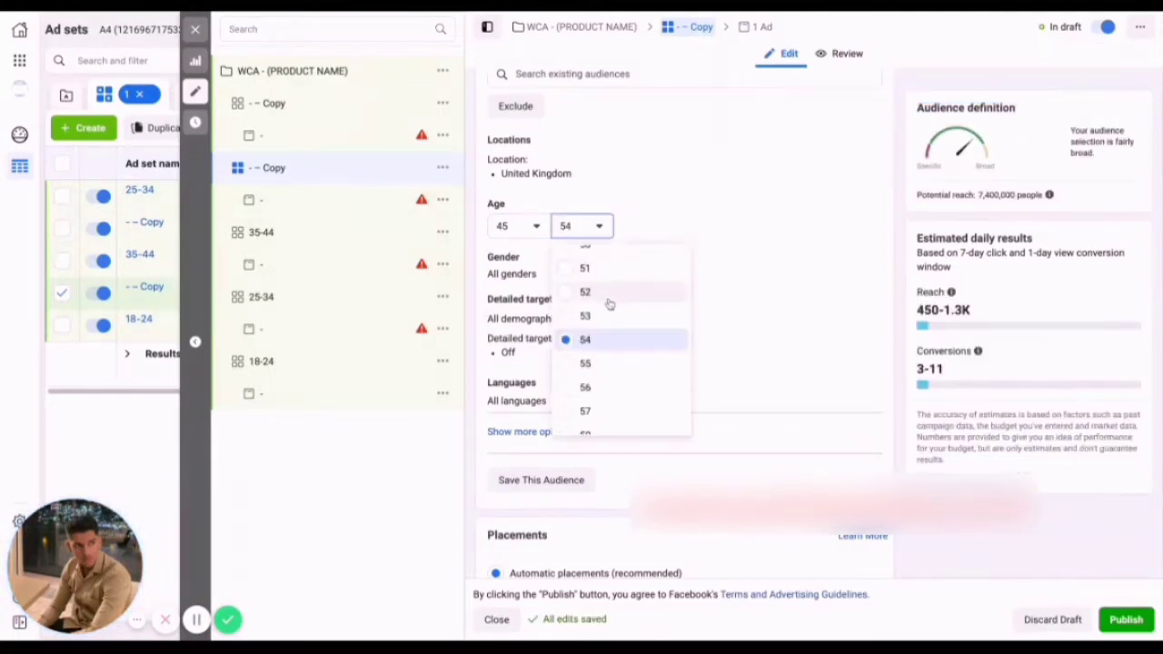
left_click(600, 366)
left_click(598, 226)
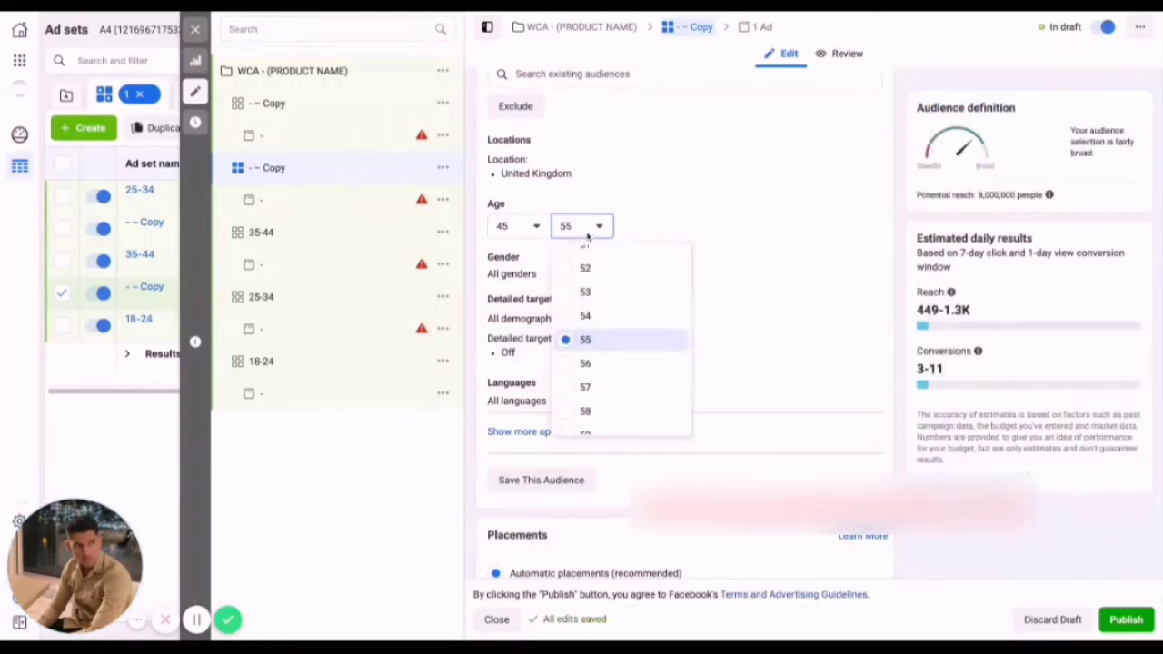
left_click(592, 317)
Rename the copy directly above the 35-44 ad set as 45-54.
left_click(316, 167)
type("45-54")
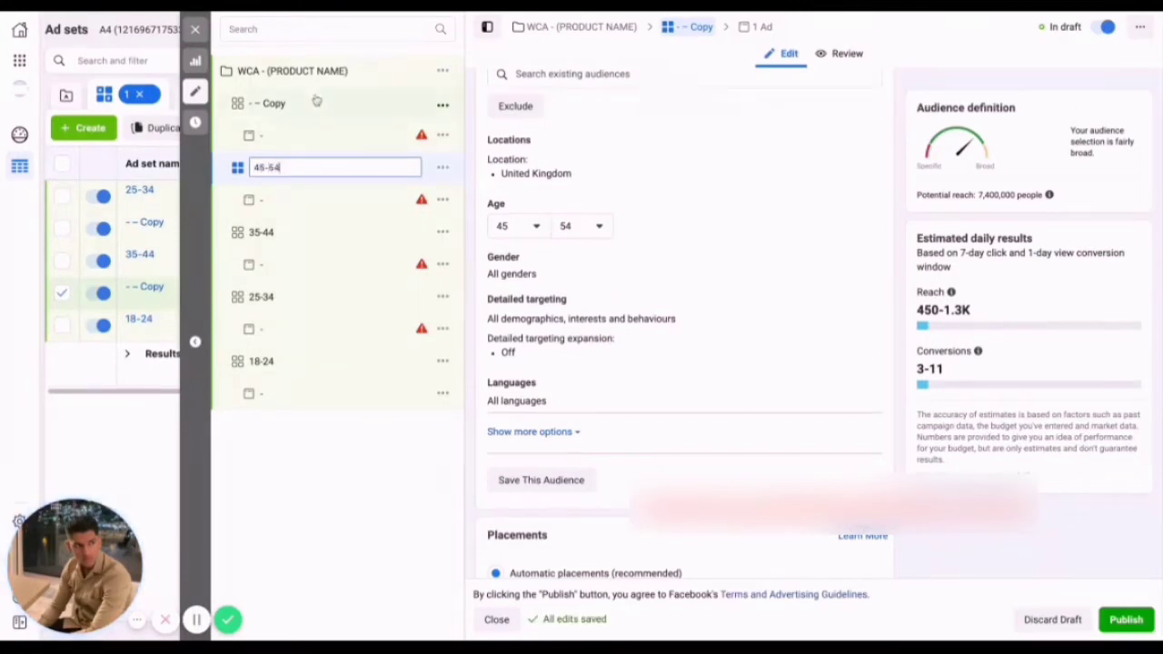
key("Return")
Set the minimum age of the last remaining ad set copy to 55 and rename it as 55+.
left_click(315, 115)
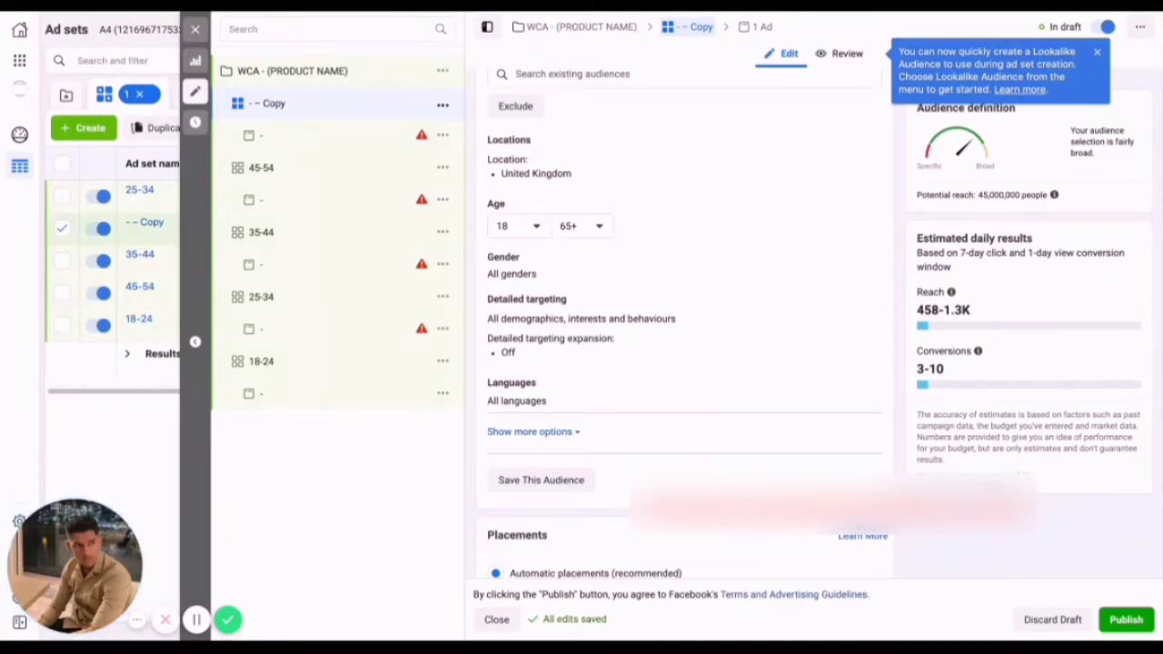
left_click(505, 222)
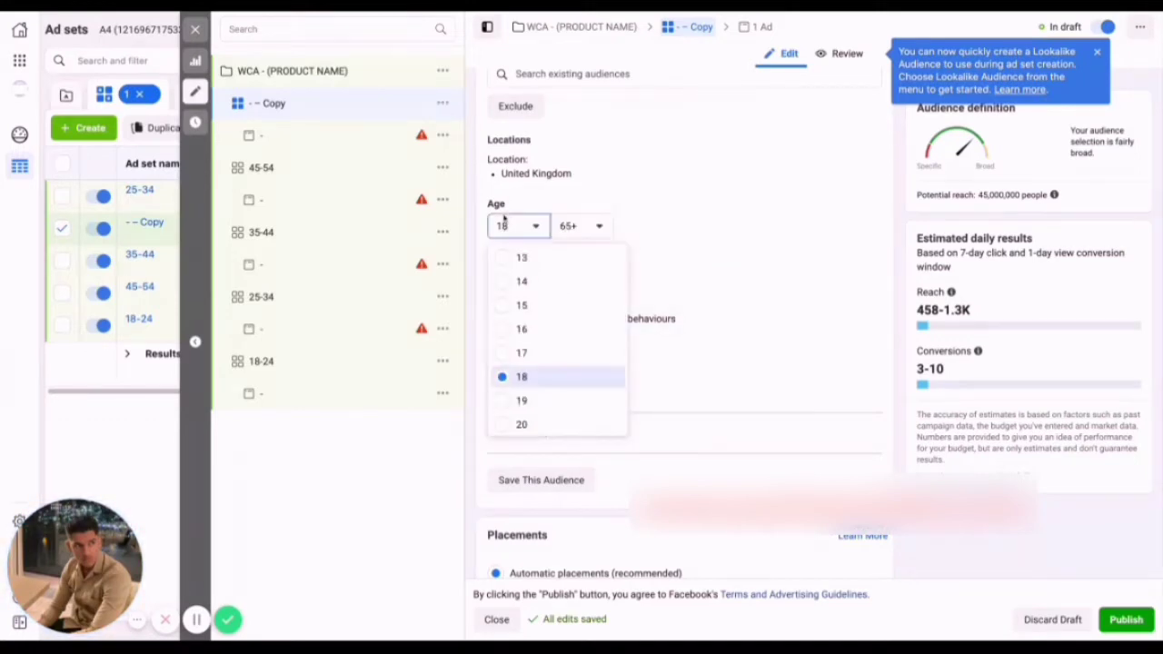
scroll(526, 302, "down", 10)
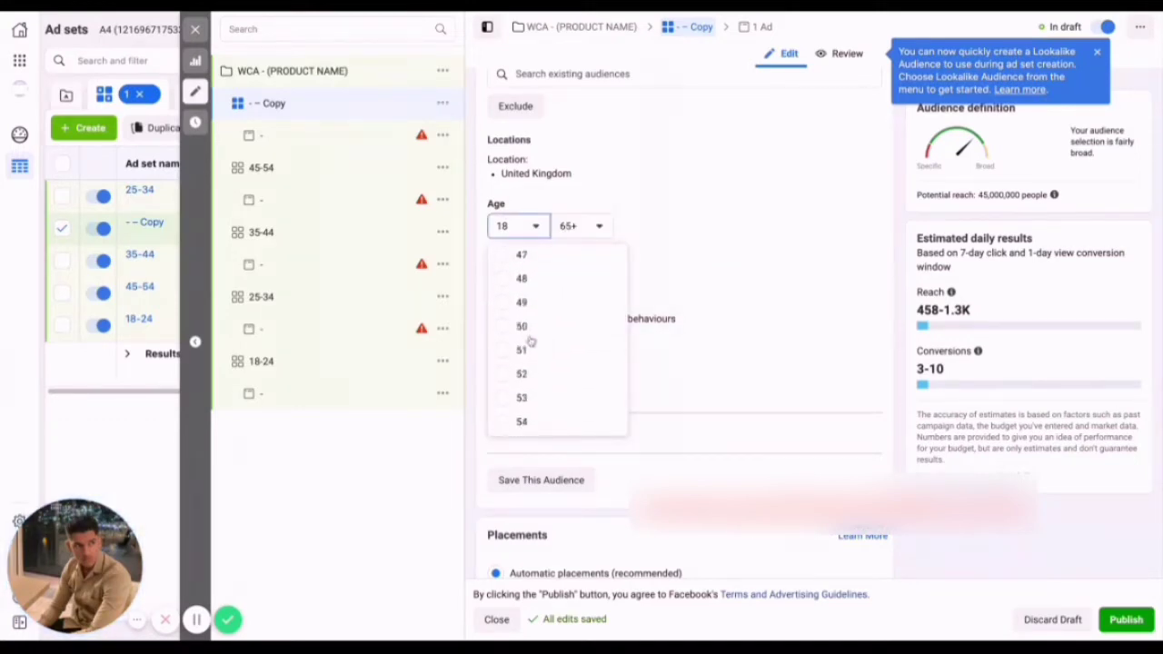
scroll(529, 339, "down", 1)
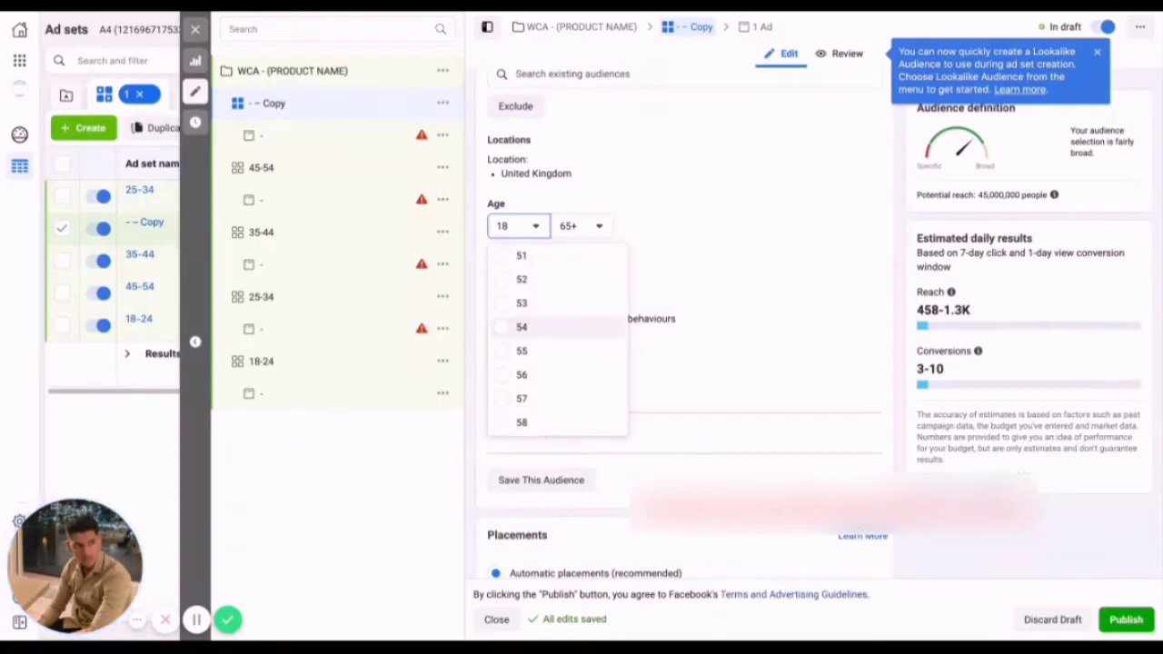
left_click(521, 342)
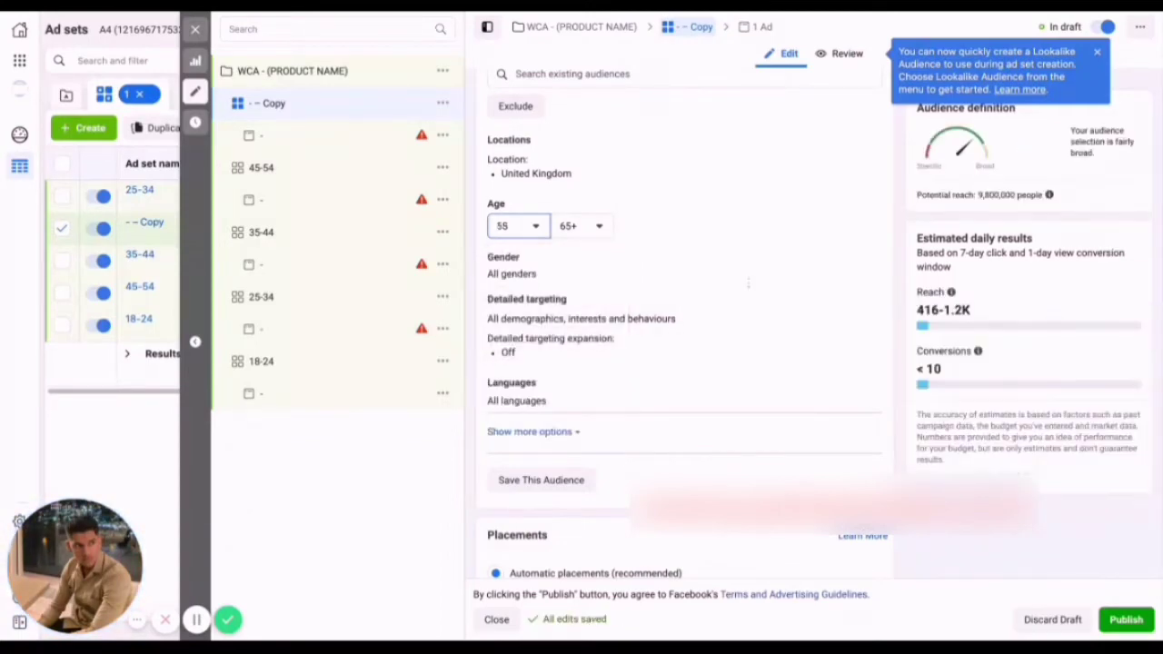
scroll(836, 447, "down", 1)
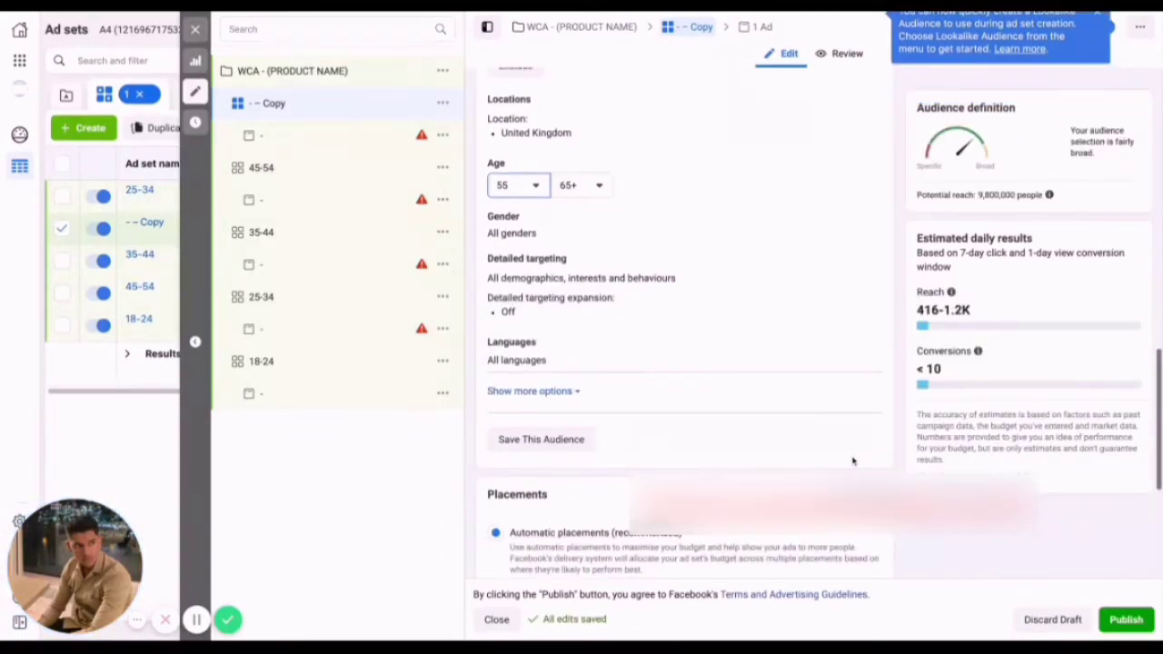
double_click(300, 105)
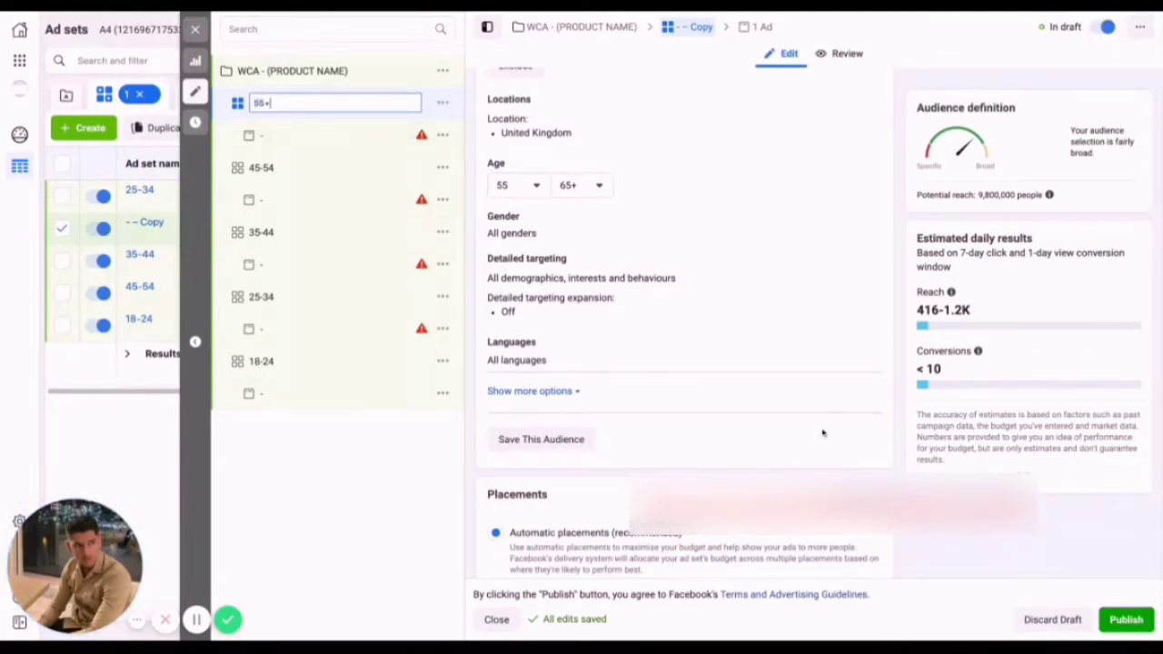
type("55+")
key("Return")
Close the ad set editor and list all the campaign's ads with no ad set selected.
left_click(195, 29)
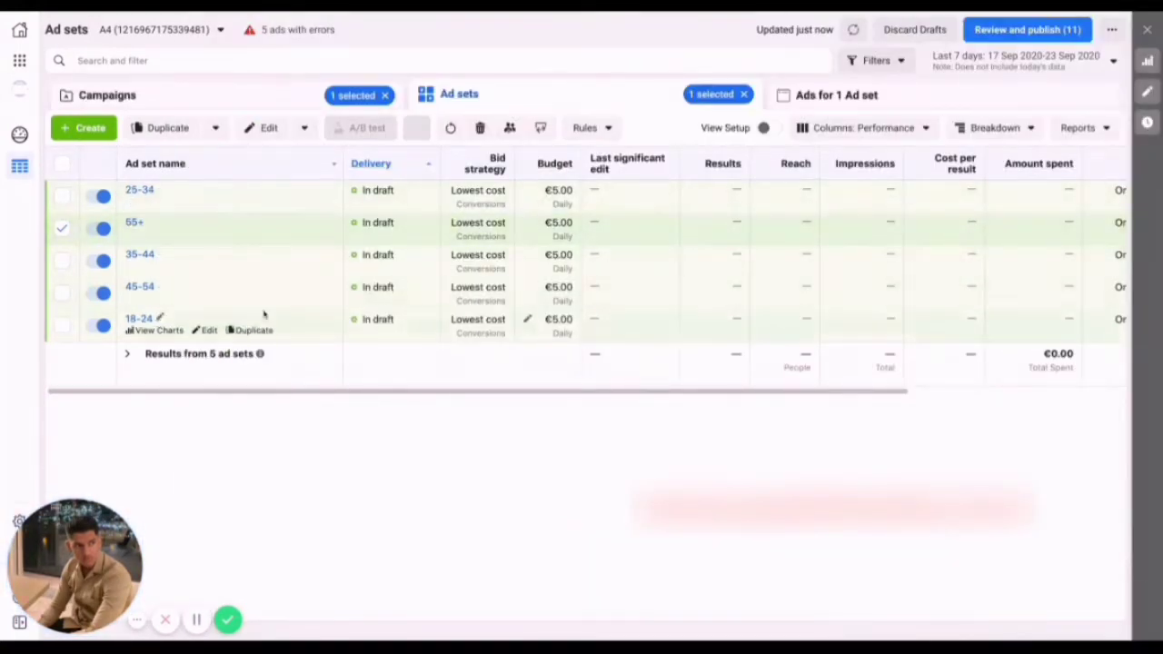
left_click(61, 228)
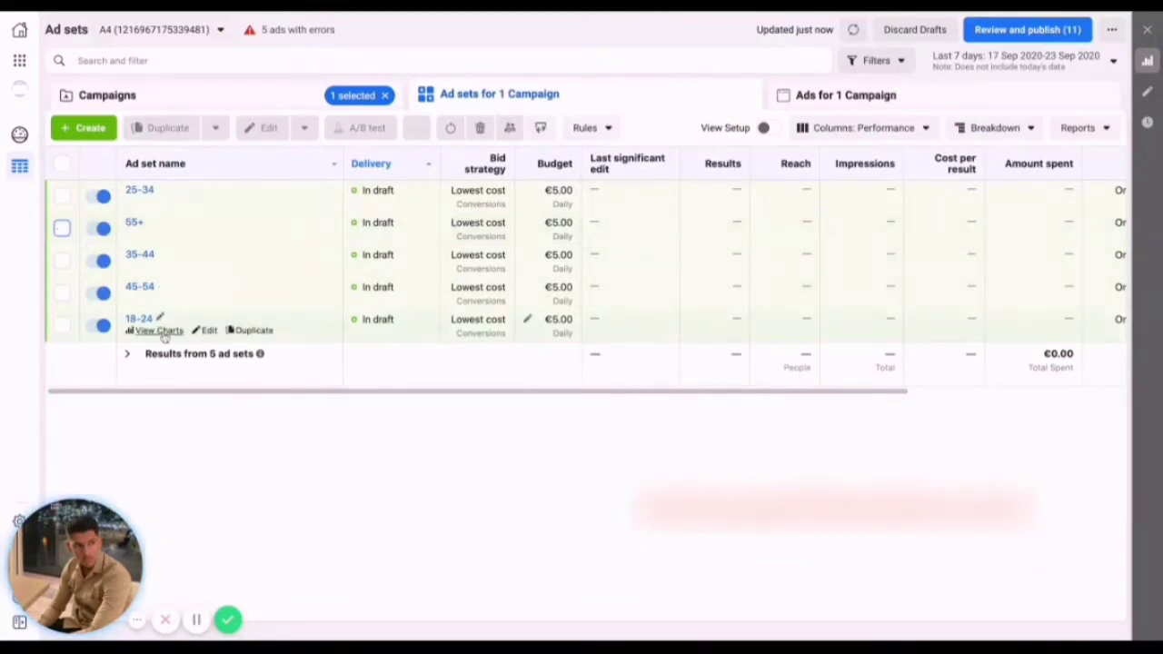
left_click(216, 95)
left_click(452, 102)
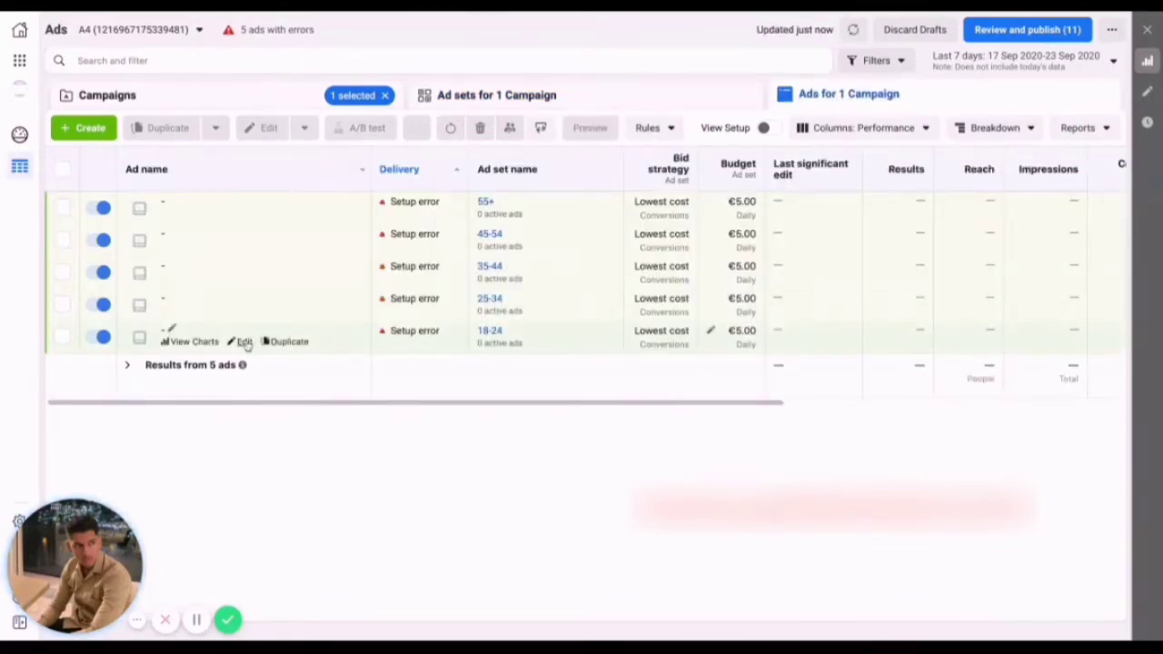
Open the 18-24 ad set's ad for editing and upload the video b6e9e738-d128-4dcd-8cb1-16e5b52056eb.mp4 as its media.
left_click(243, 341)
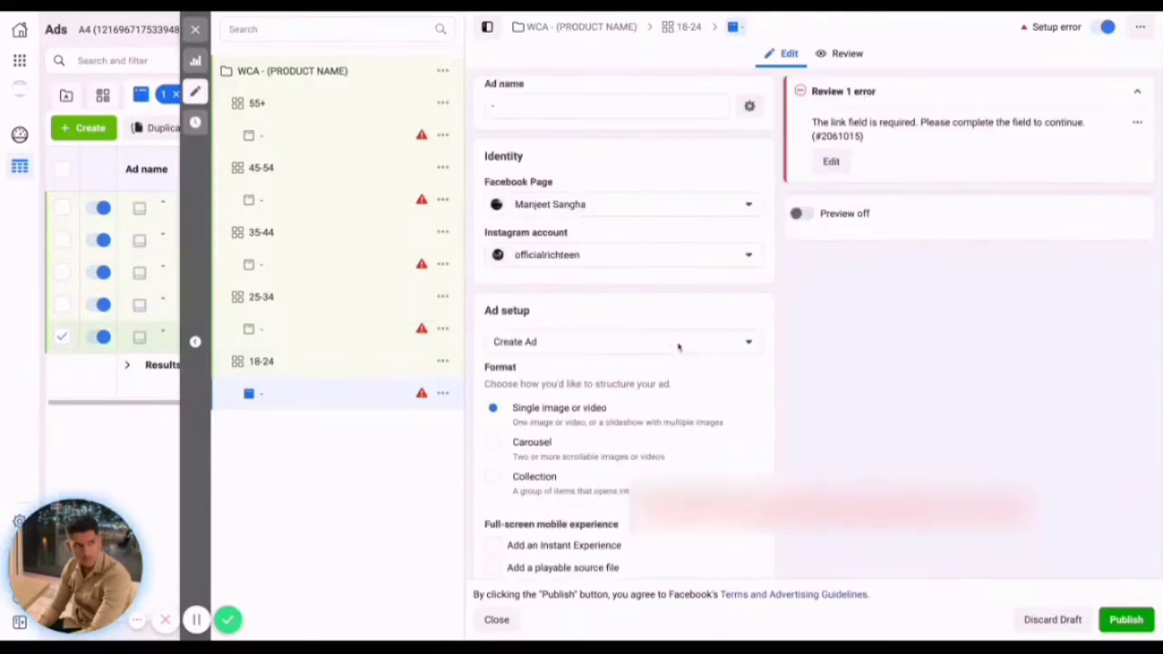
scroll(677, 347, "down", 1)
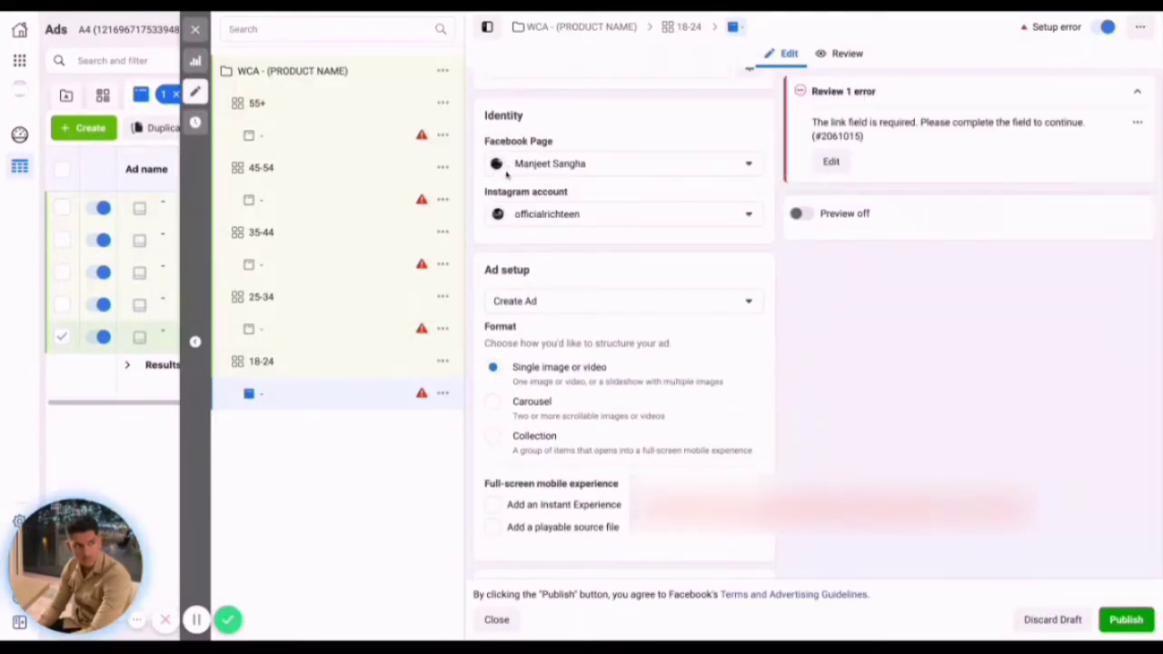
scroll(561, 209, "down", 4)
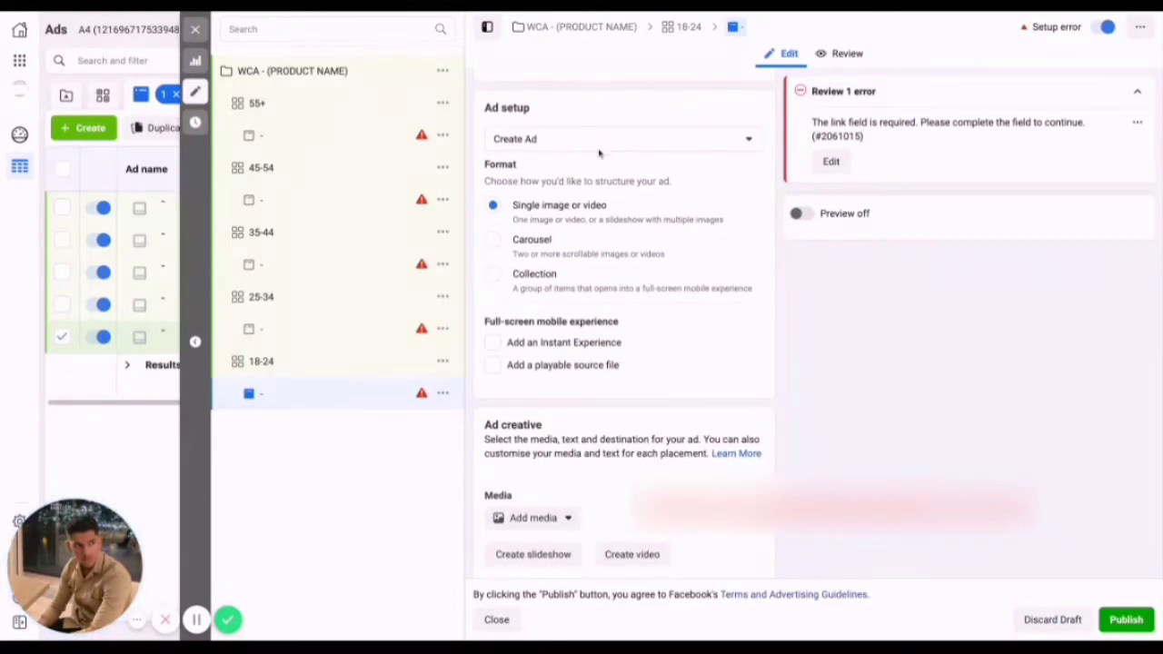
scroll(599, 154, "down", 1)
scroll(608, 366, "down", 3)
left_click(563, 341)
left_click(521, 396)
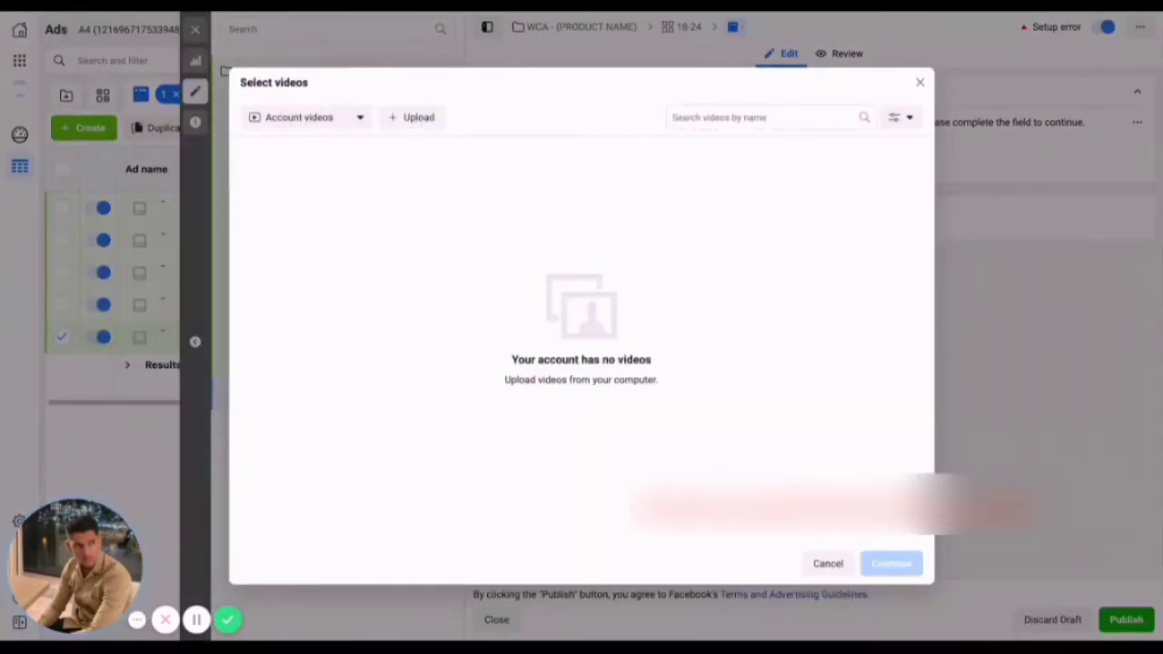
left_click(413, 117)
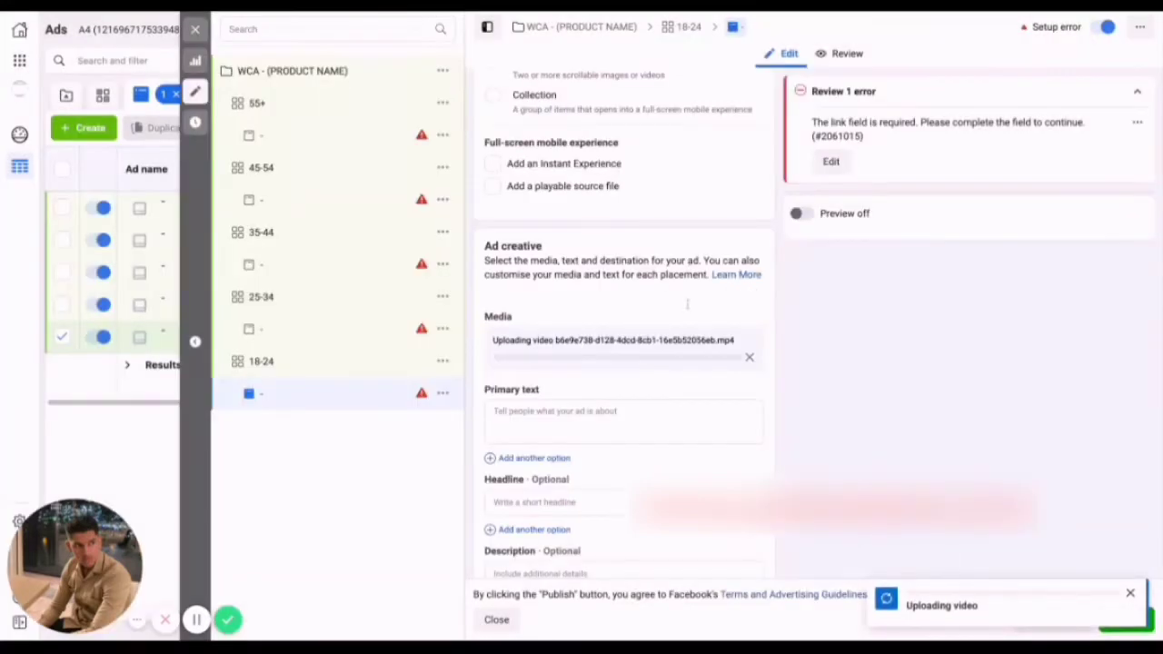
Fill the ad's primary text with the copied "It's incredible! 18 HANDY TOOLS IN 1! I must have one for Christmas" copy ending "Get yours here: (store link)".
scroll(635, 398, "down", 1)
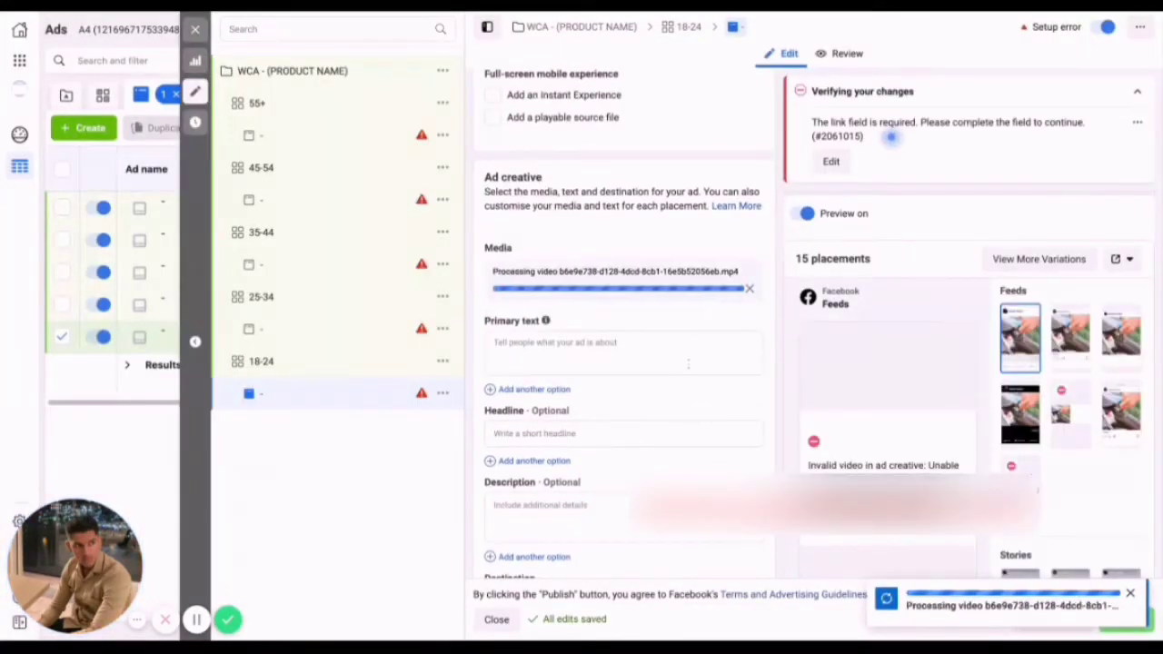
scroll(677, 367, "down", 1)
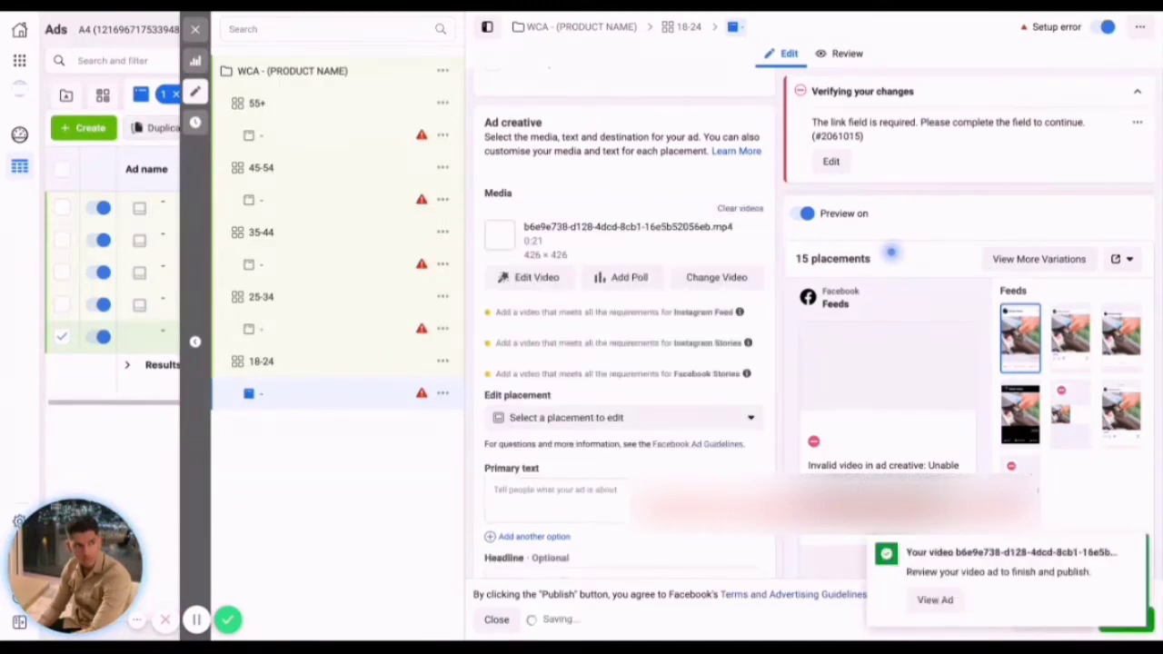
left_click(603, 494)
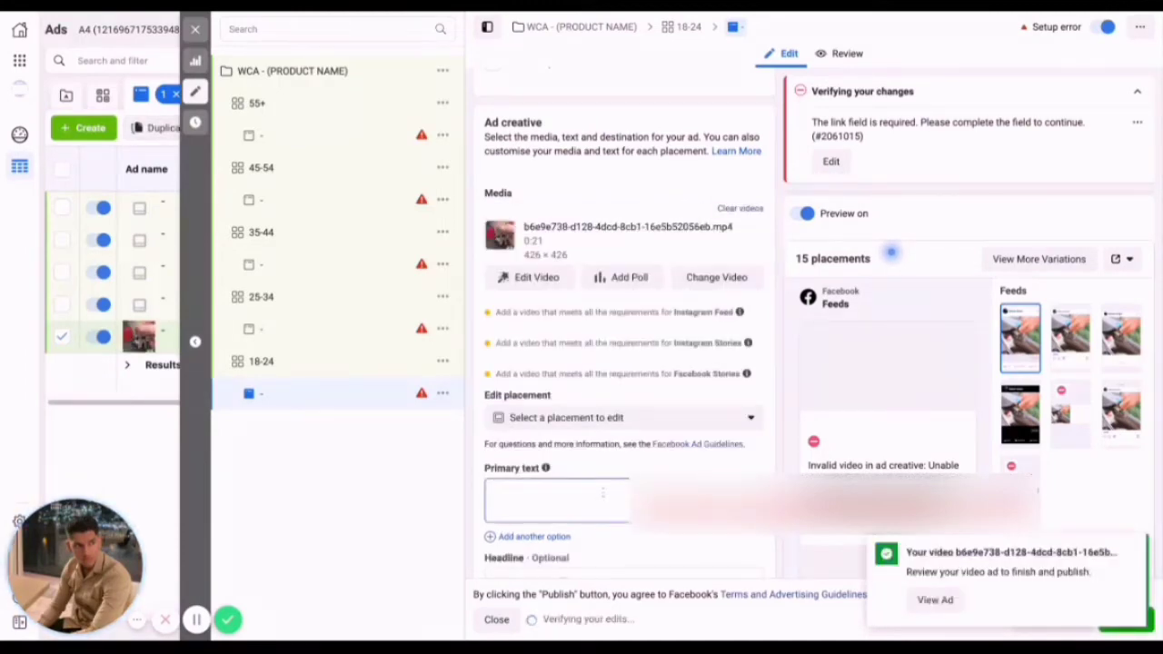
key("ctrl+v")
Dismiss the video upload notification and examine the ad's placement previews, setup options and creative fields.
scroll(593, 465, "down", 3)
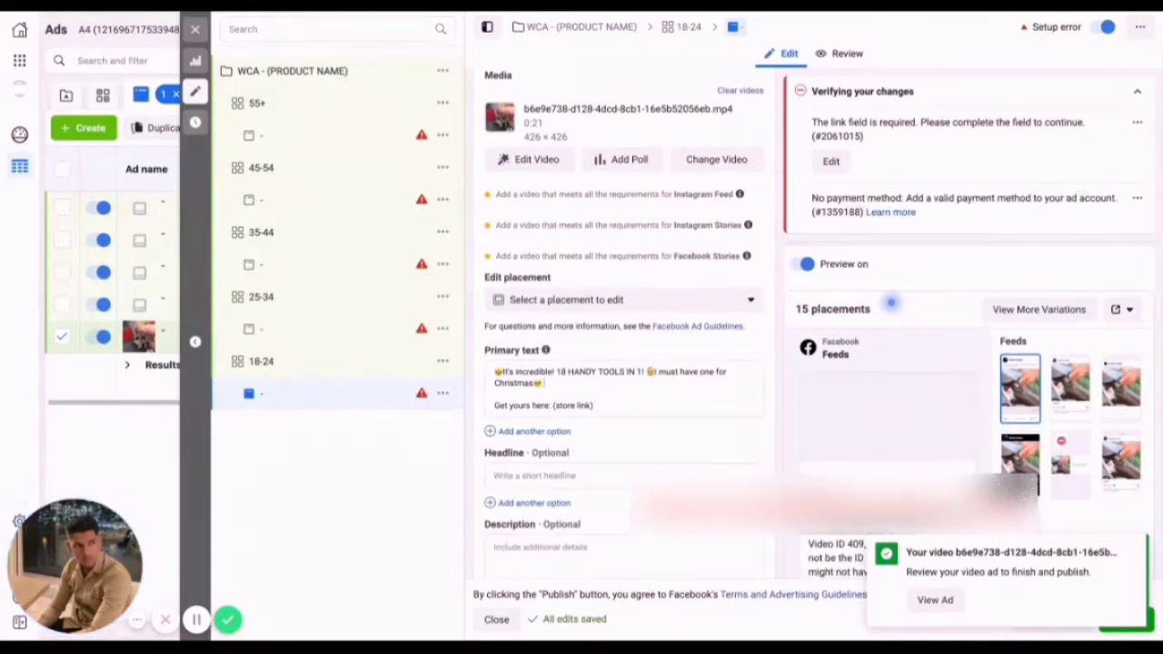
scroll(863, 442, "down", 1)
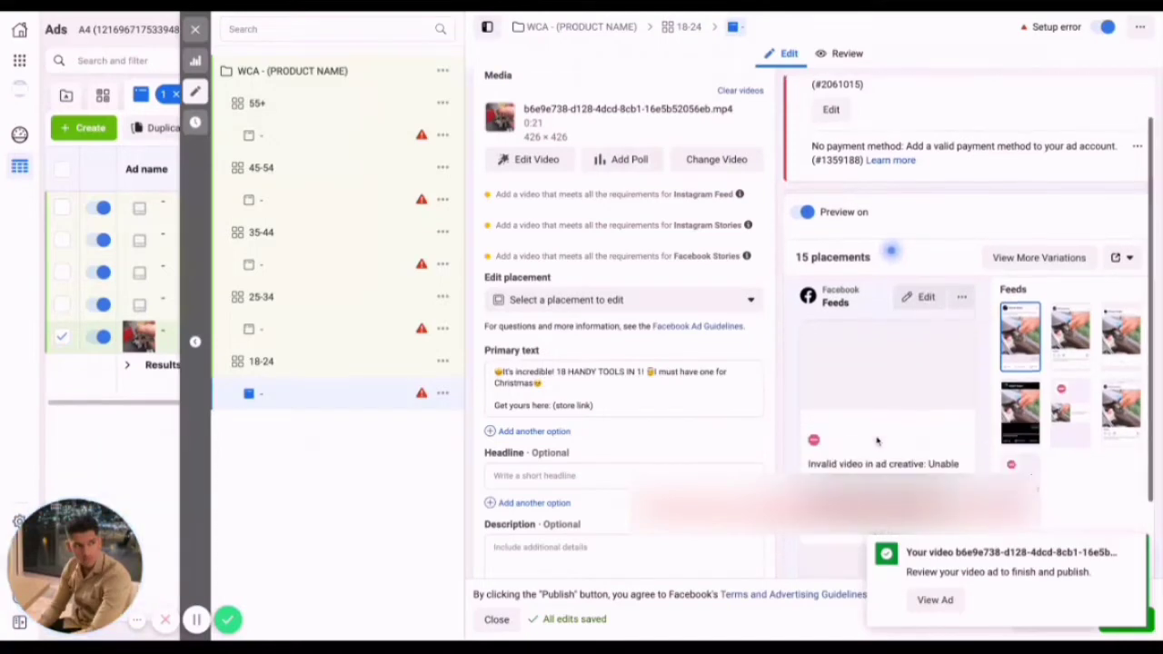
scroll(876, 441, "down", 2)
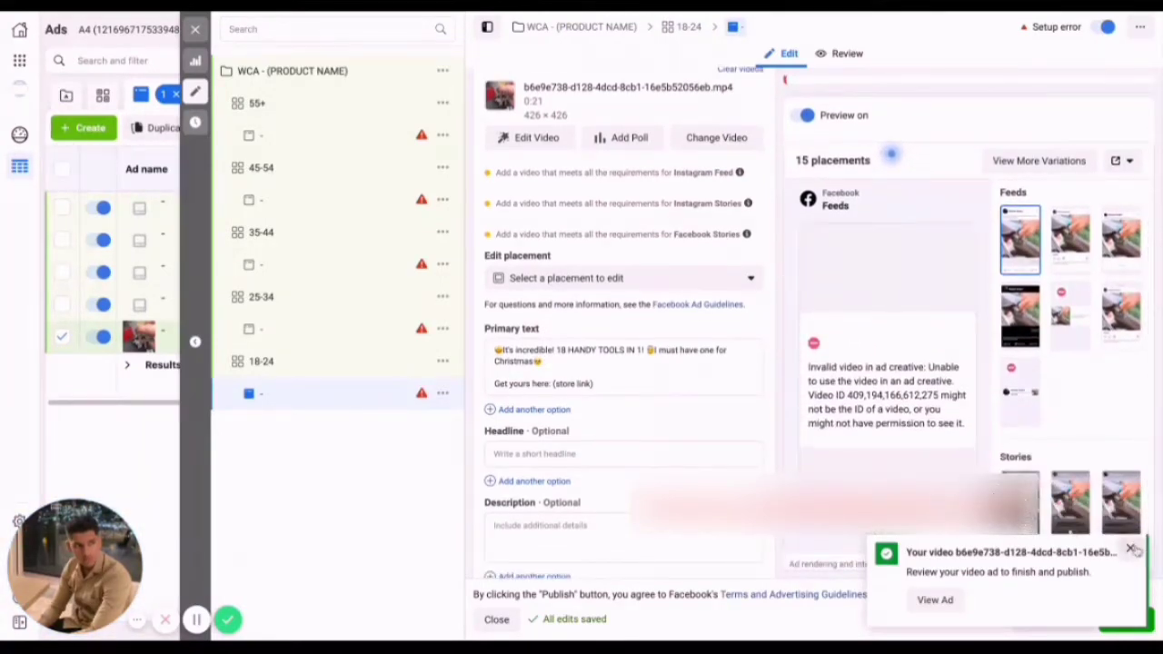
left_click(1131, 549)
scroll(760, 440, "up", 1)
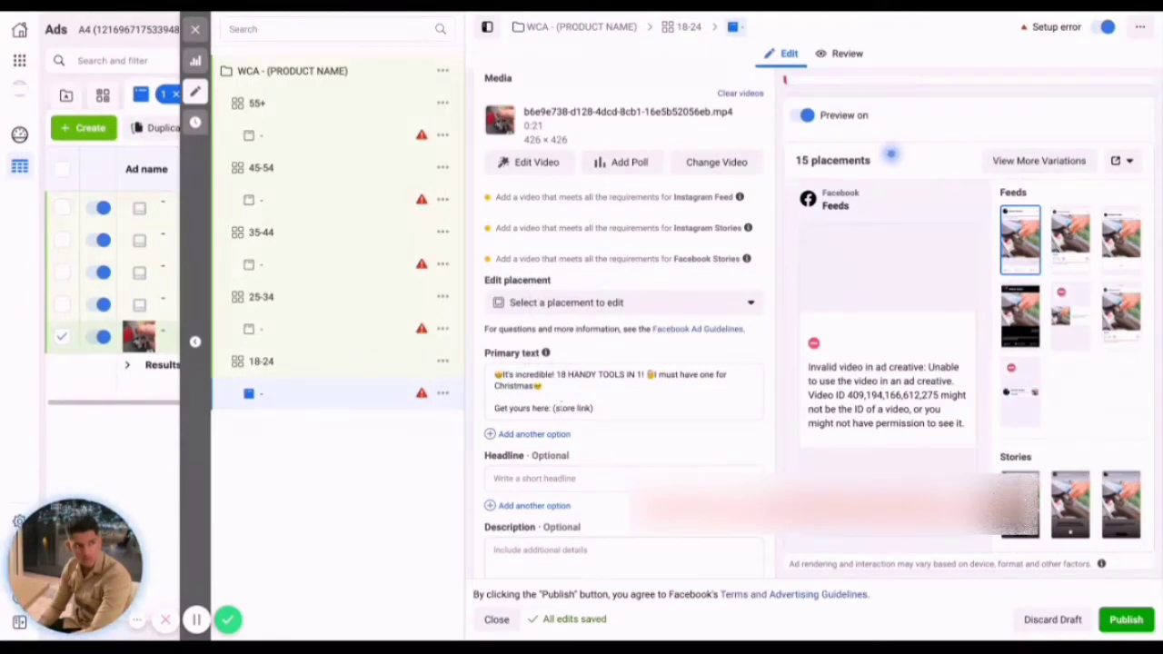
scroll(555, 427, "down", 3)
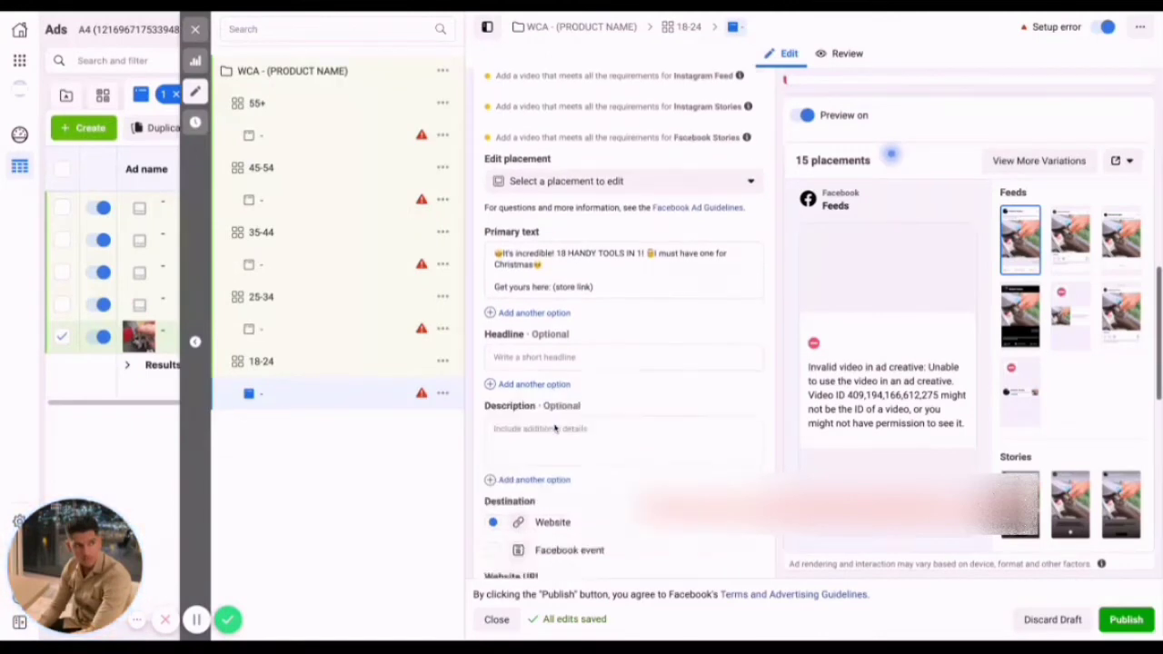
scroll(745, 400, "up", 5)
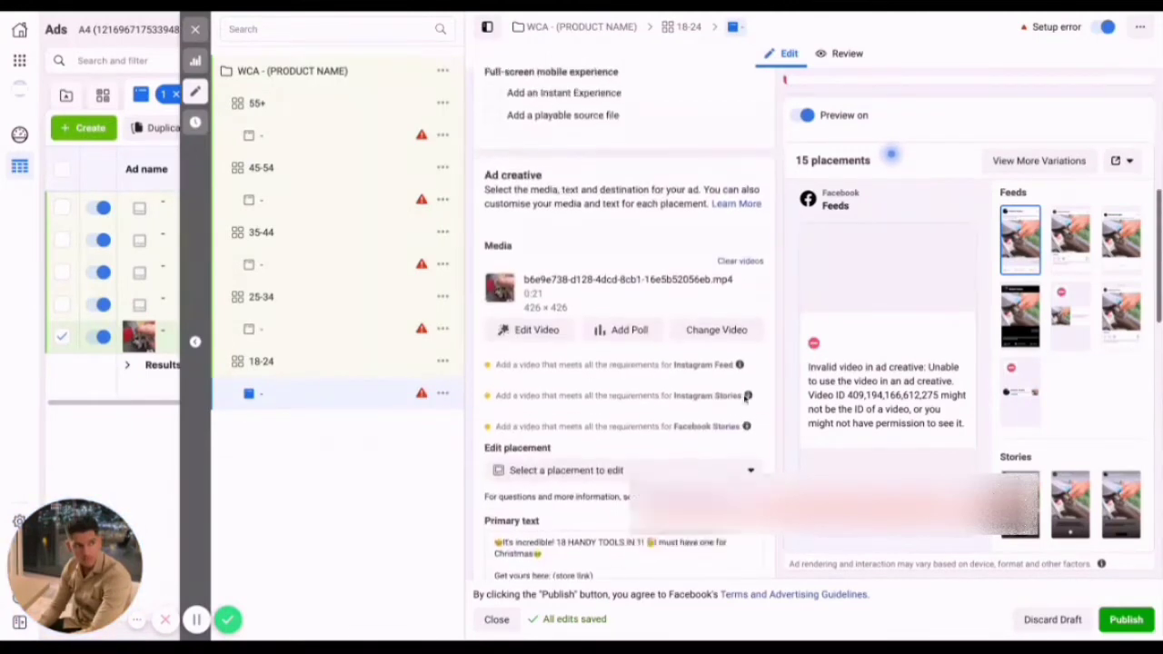
scroll(1043, 169, "up", 2)
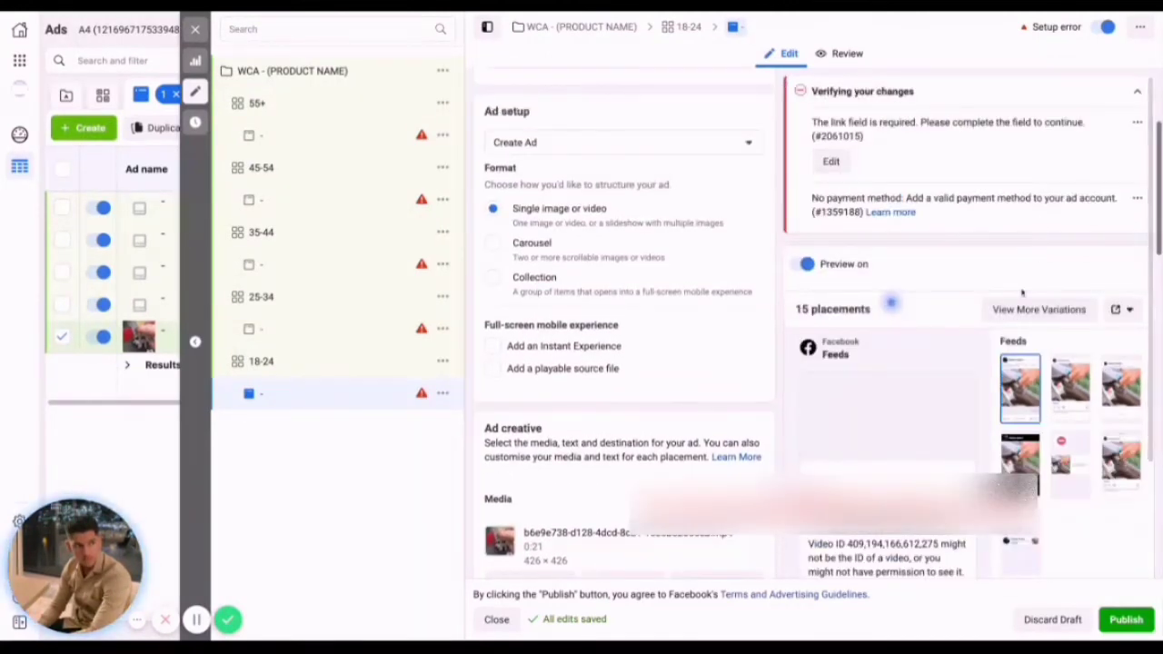
scroll(1072, 408, "down", 1)
scroll(1010, 346, "down", 1)
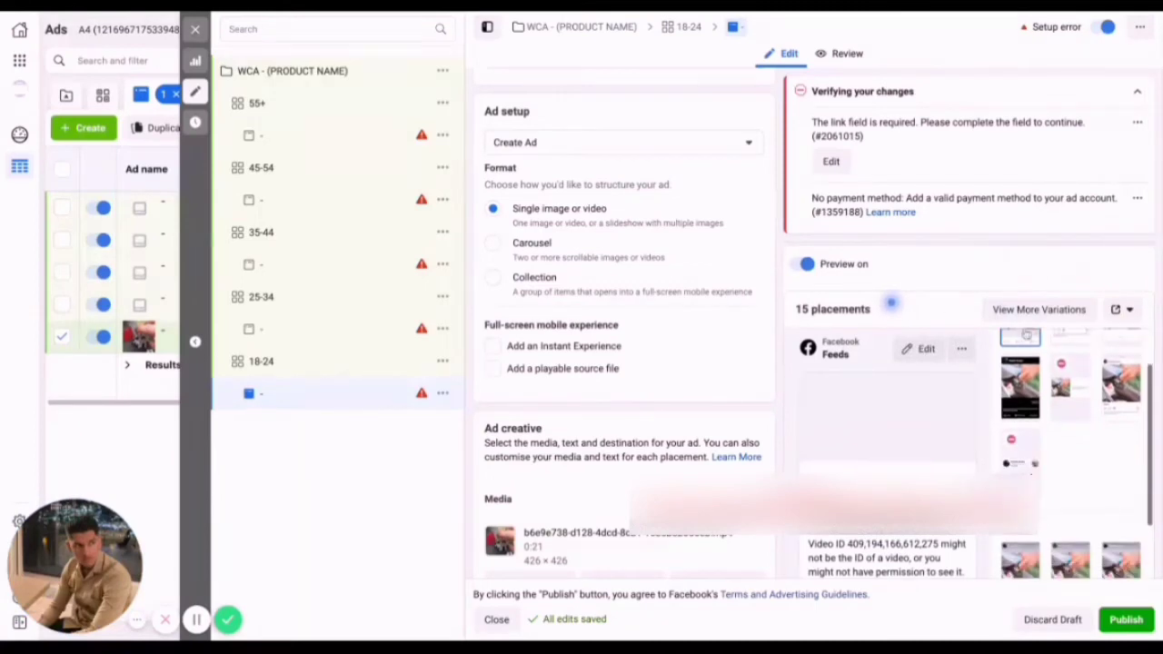
scroll(931, 393, "down", 3)
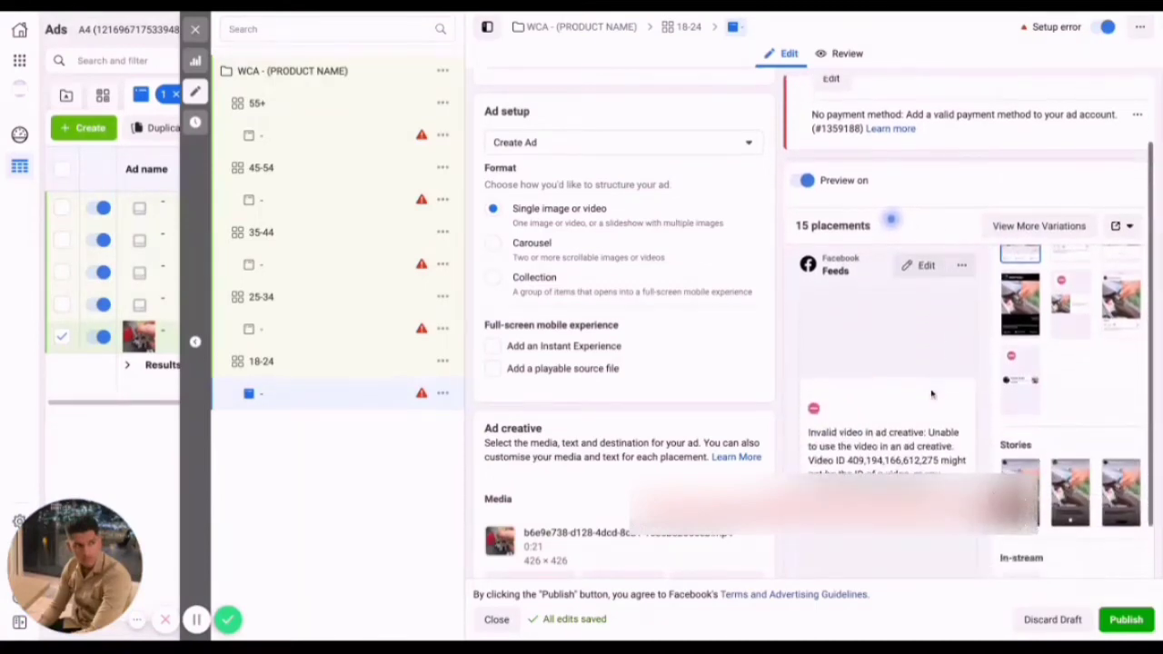
scroll(931, 393, "down", 2)
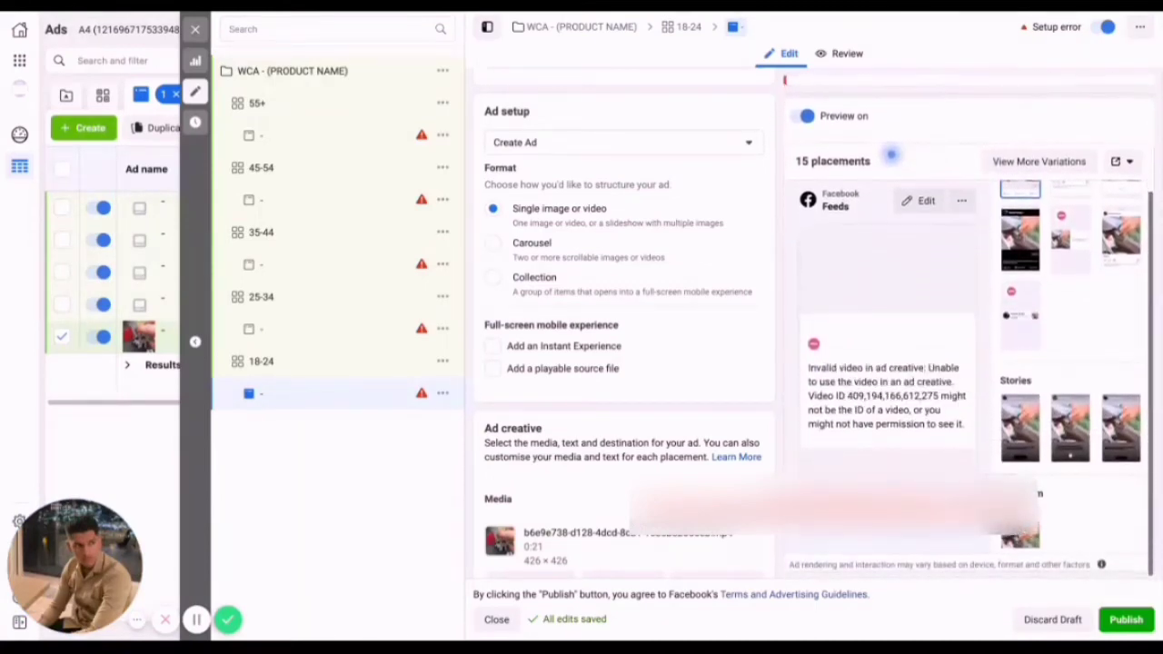
scroll(549, 385, "down", 5)
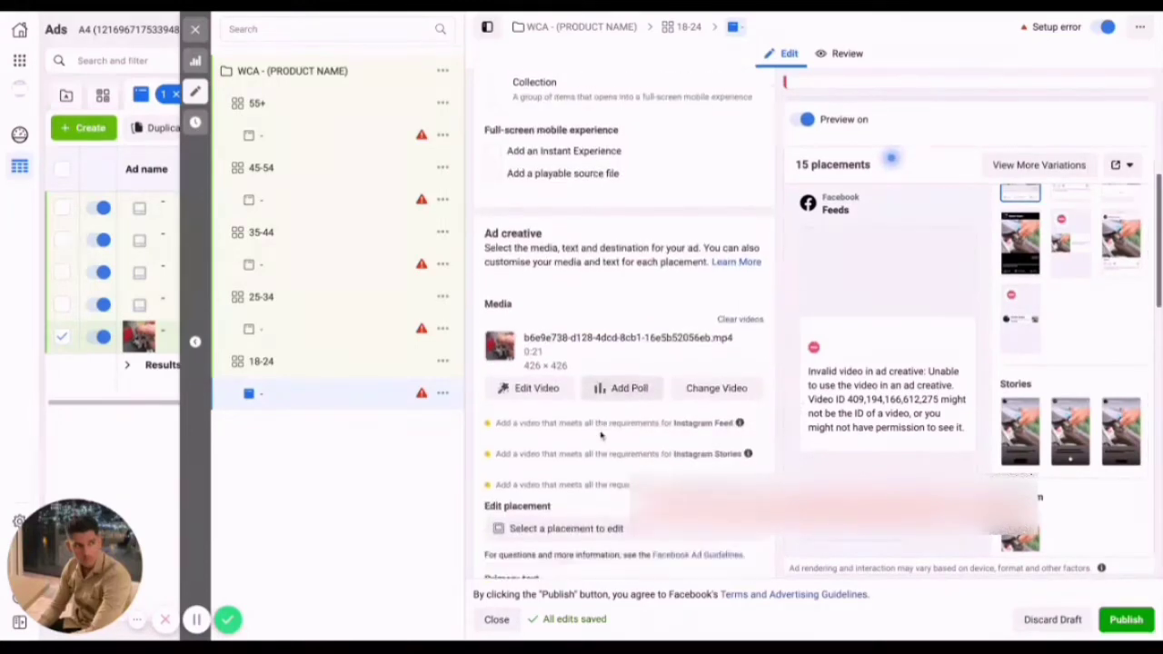
Replace the 18-24 ad's video with an upload of final.mp4, leaving the current video's crop and editing options unchanged.
left_click(536, 376)
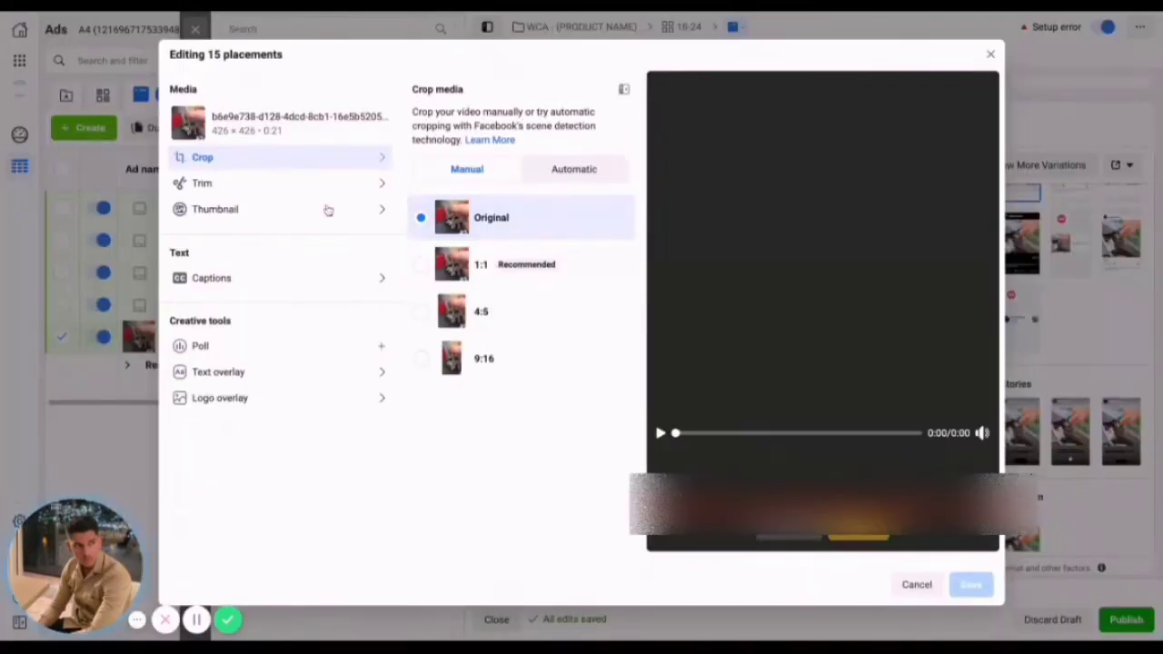
left_click(916, 586)
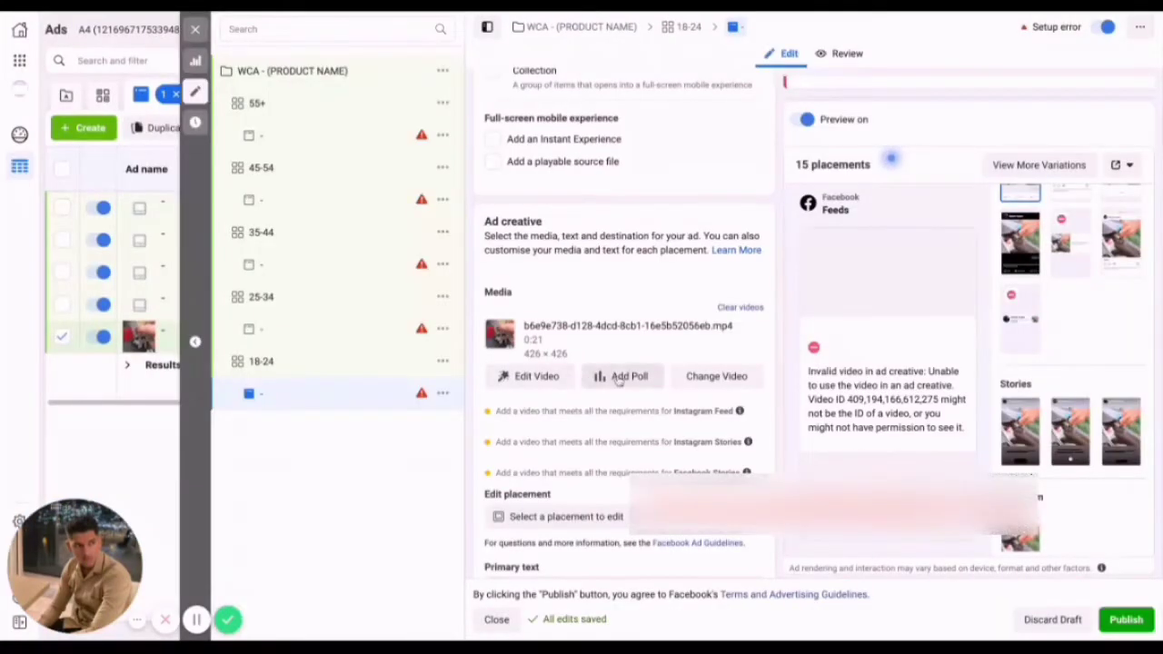
left_click(731, 376)
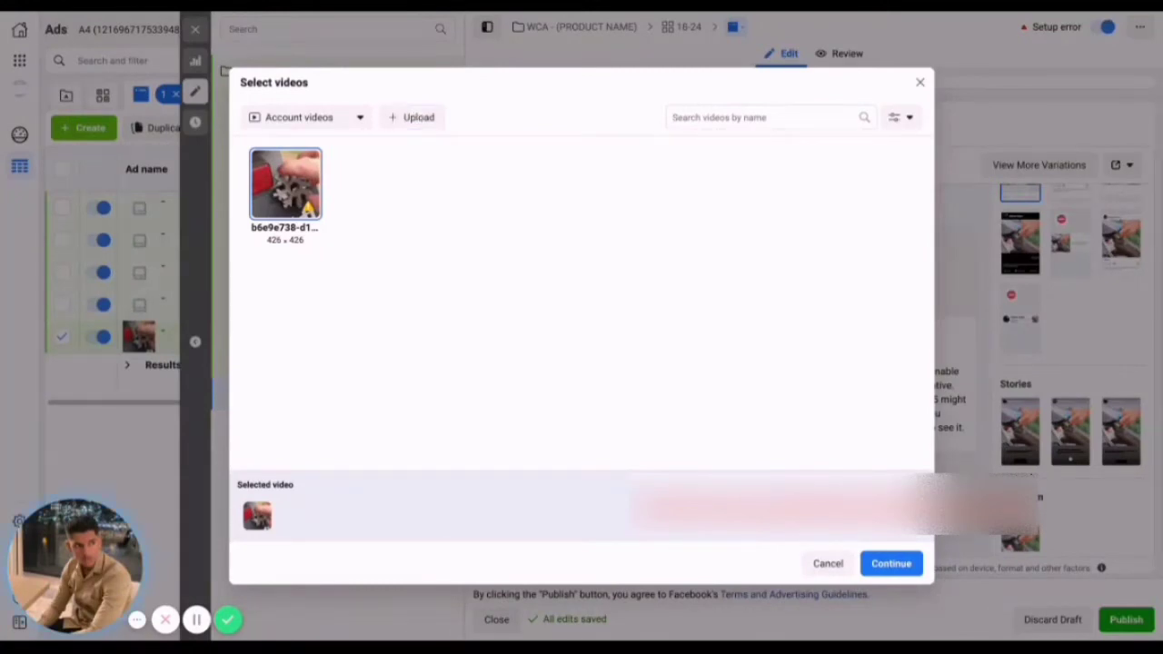
double_click(488, 176)
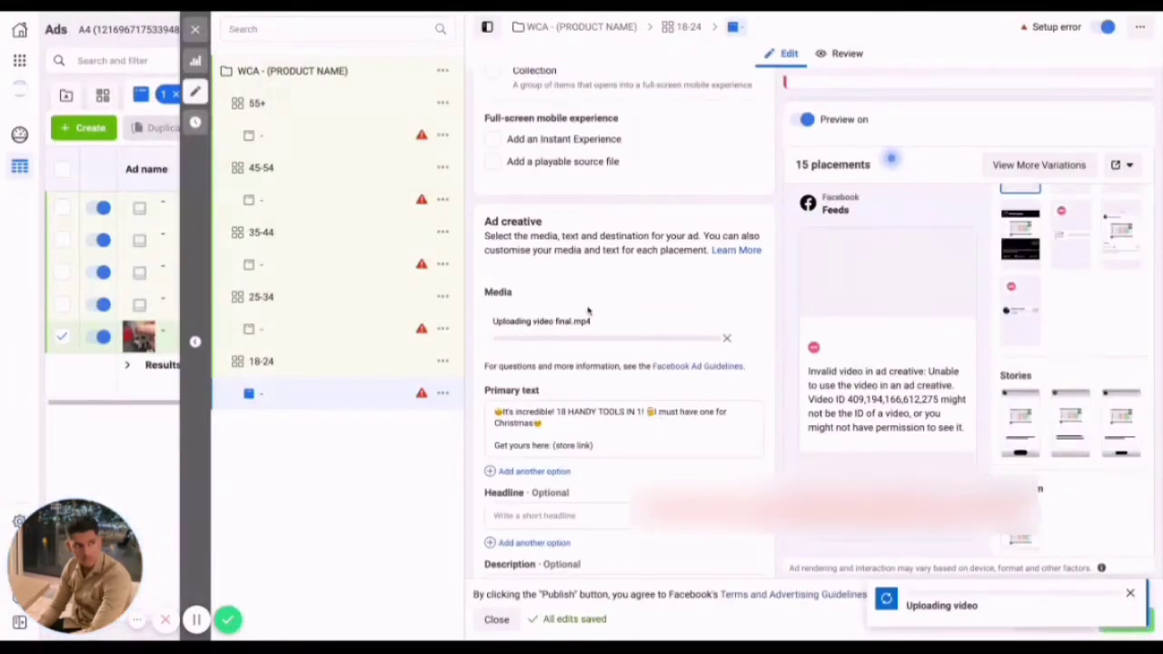
Copy the "(store link)" placeholder from the ad's primary text into its Website URL.
scroll(602, 332, "down", 1)
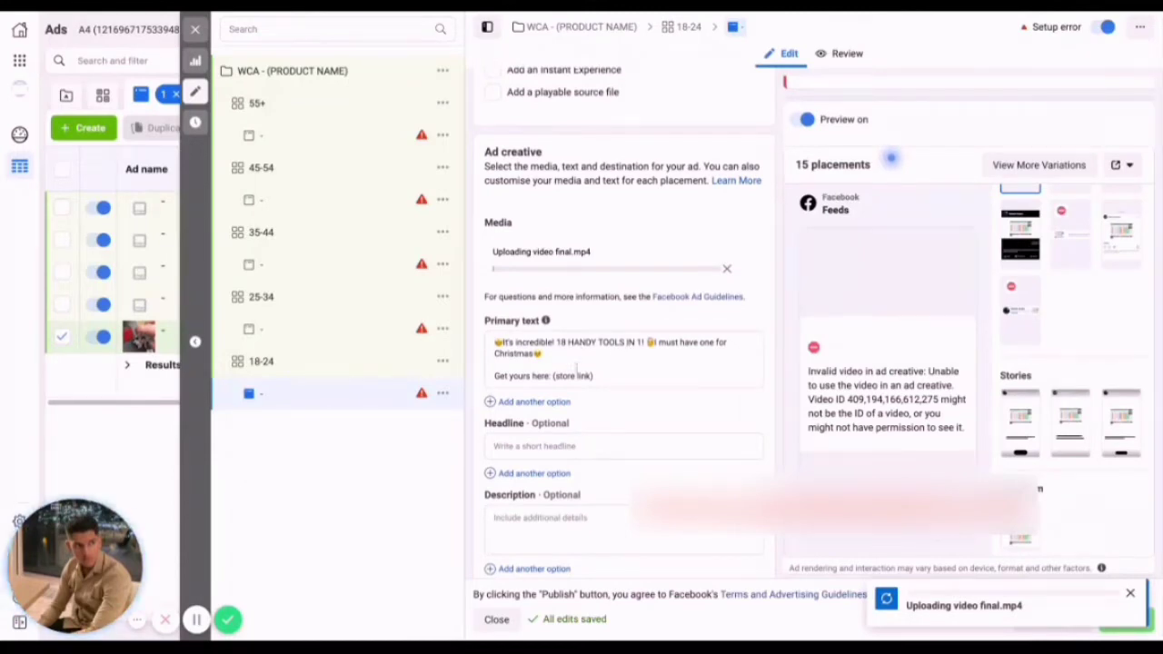
scroll(571, 364, "down", 1)
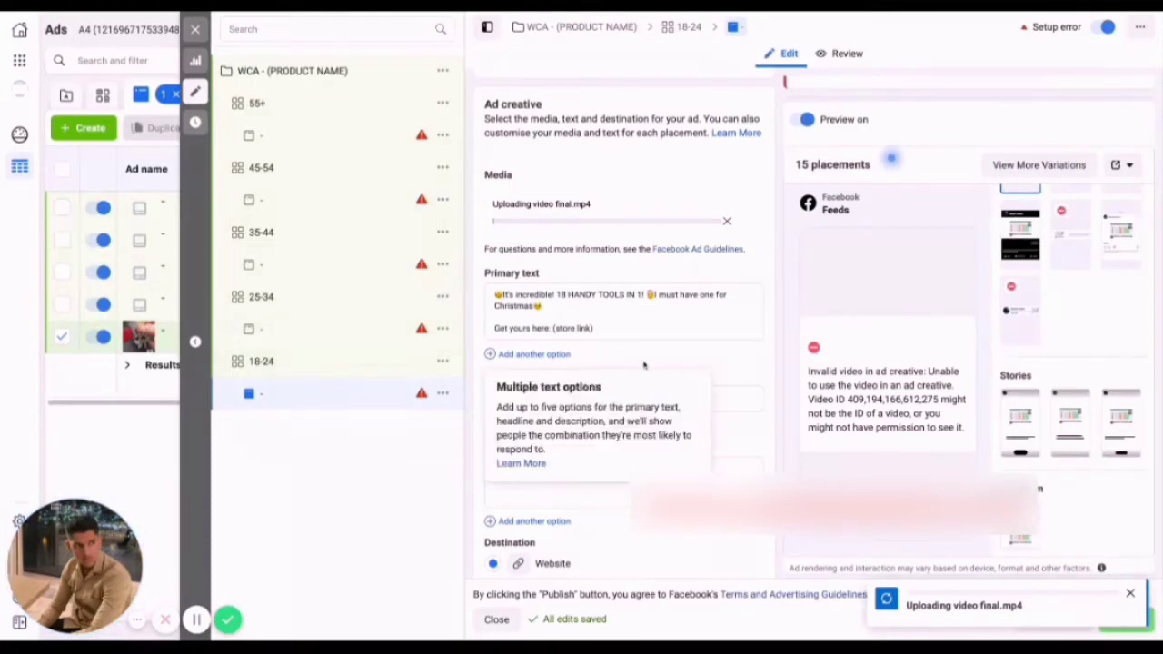
scroll(636, 358, "down", 1)
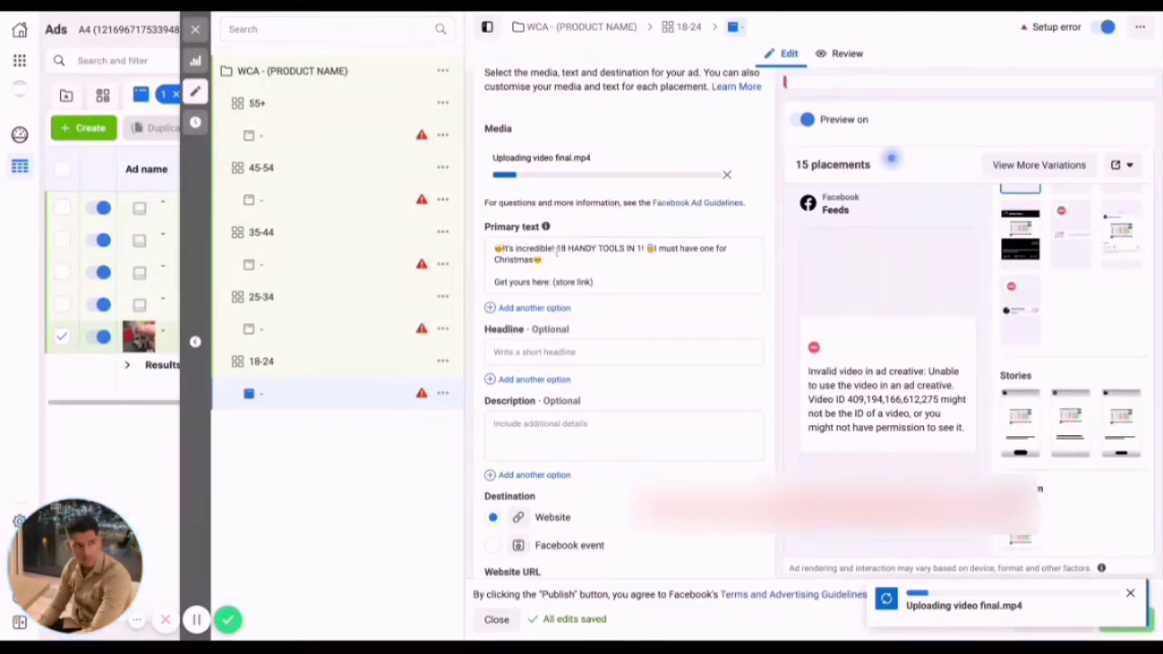
scroll(545, 381, "down", 1)
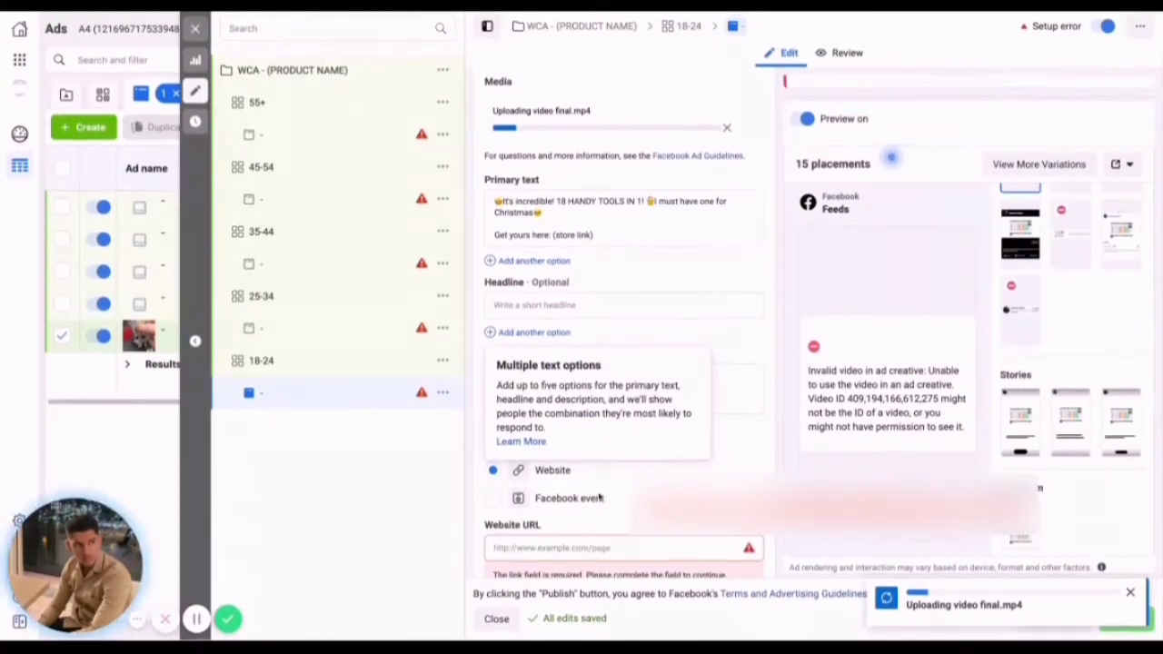
scroll(585, 220, "down", 1)
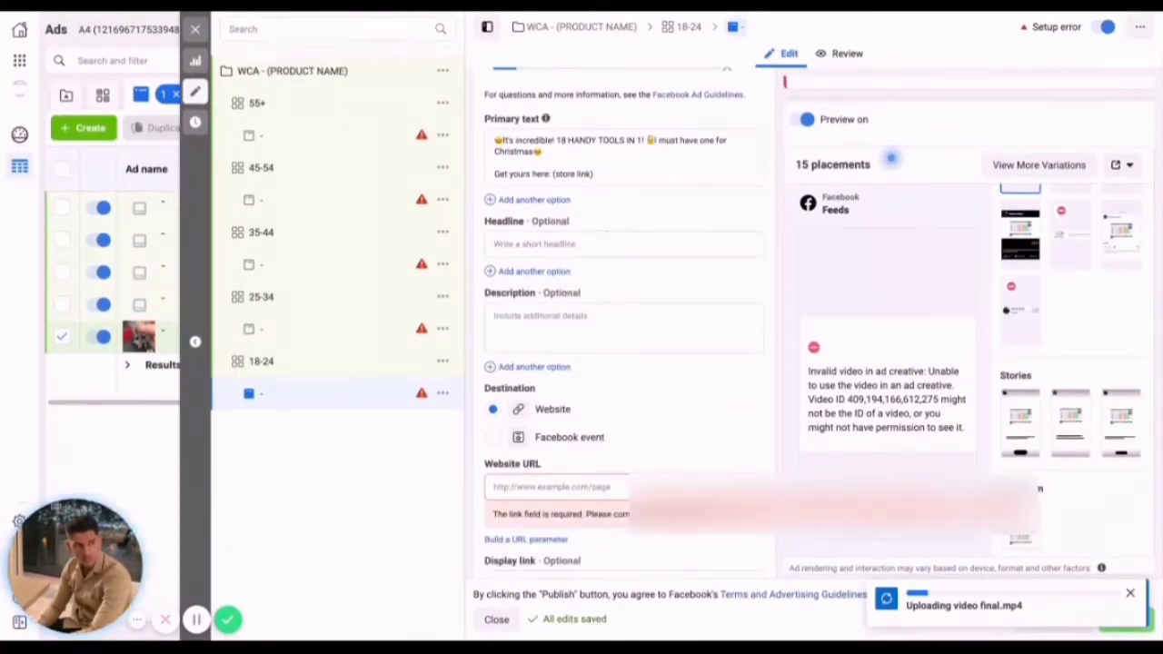
left_click_drag(594, 174, 551, 174)
key("ctrl+c")
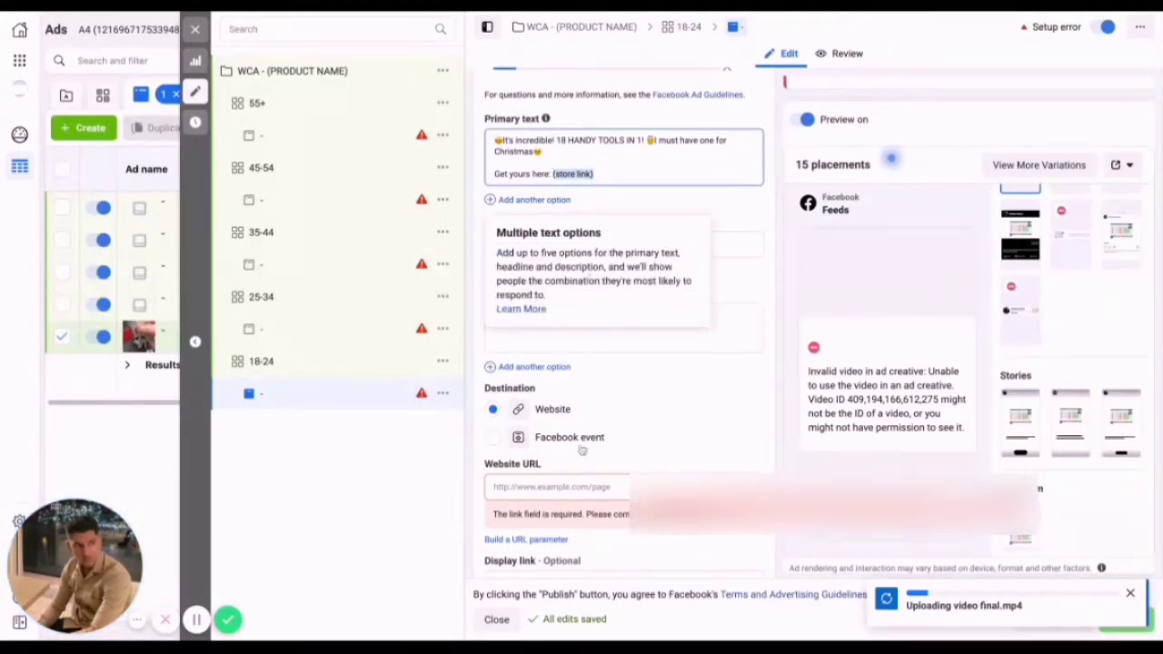
left_click(526, 486)
key("ctrl+v")
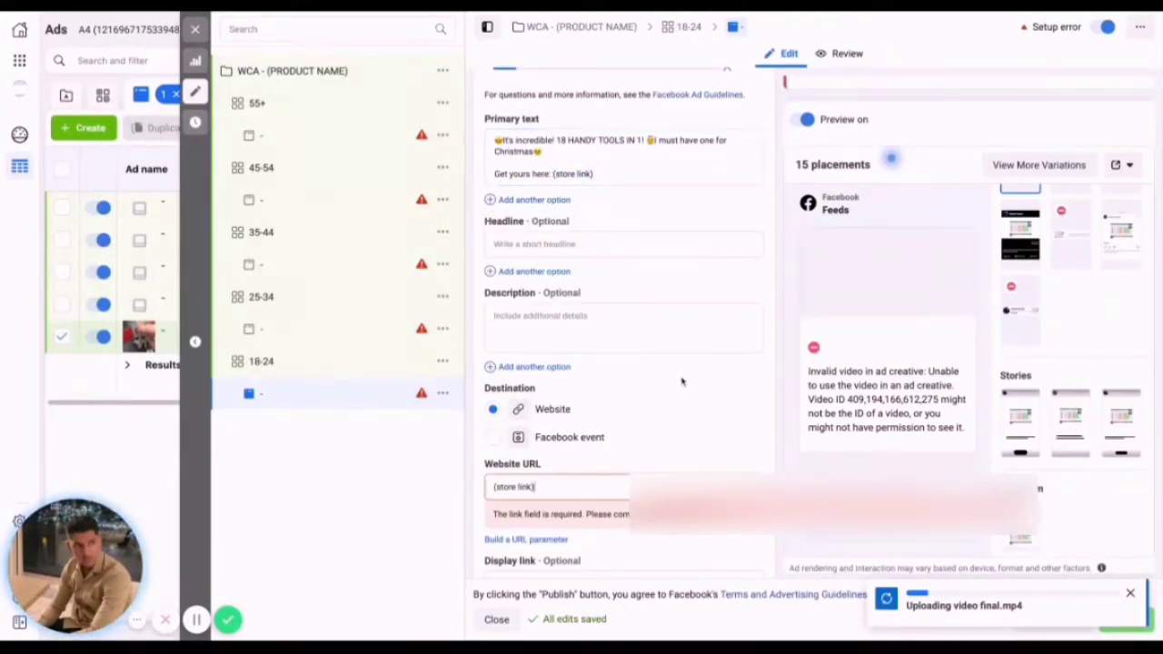
Set the ad's call to action to Shop Now.
scroll(683, 381, "down", 3)
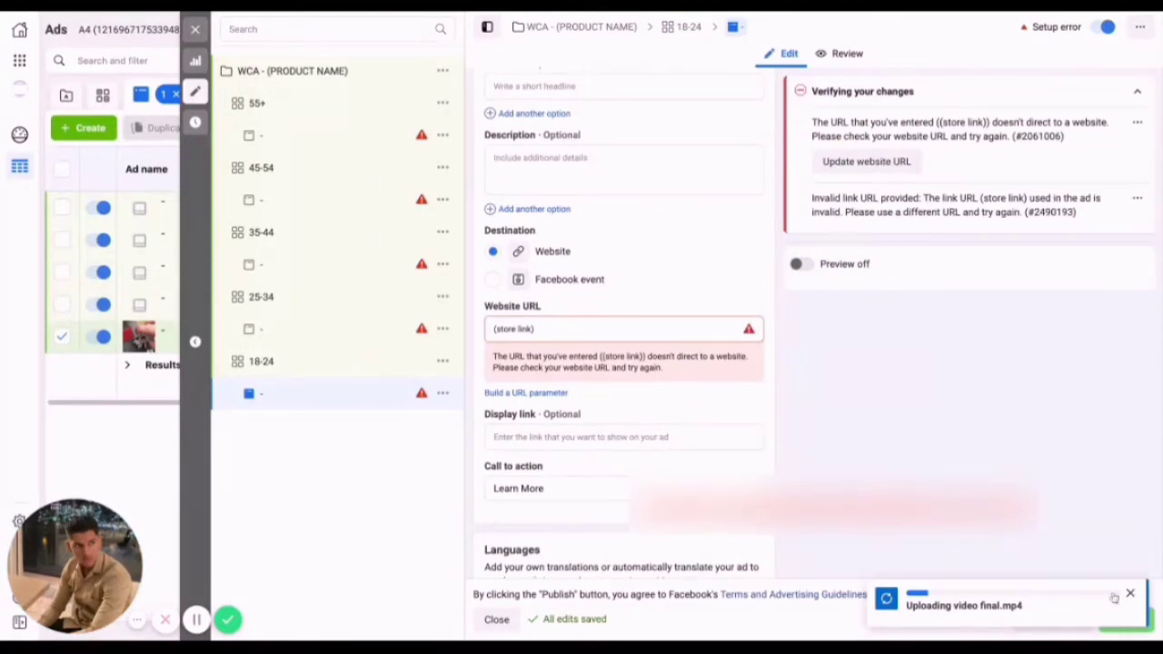
left_click(654, 486)
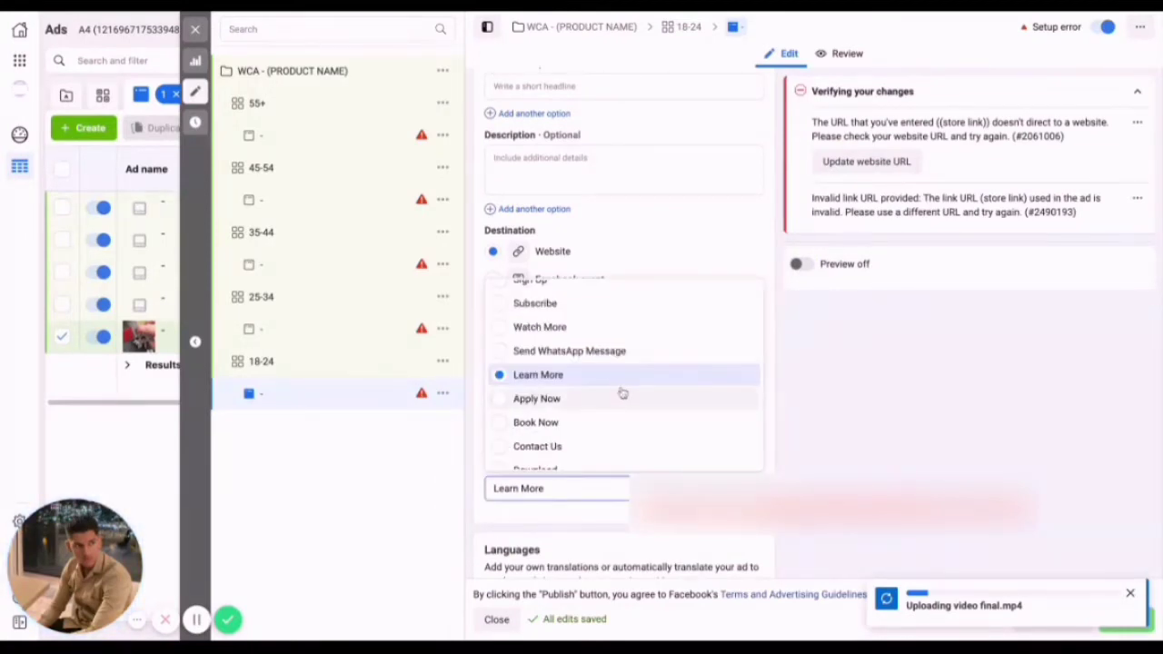
scroll(623, 394, "down", 1)
scroll(622, 392, "up", 4)
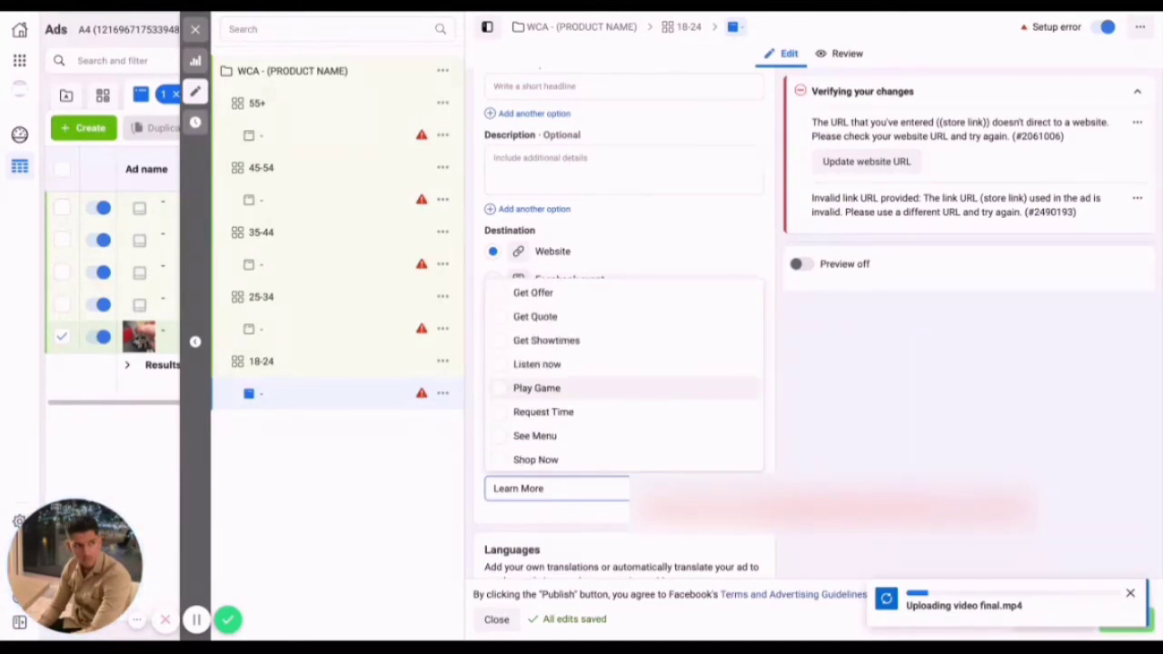
scroll(569, 420, "down", 1)
scroll(570, 420, "down", 1)
left_click(570, 418)
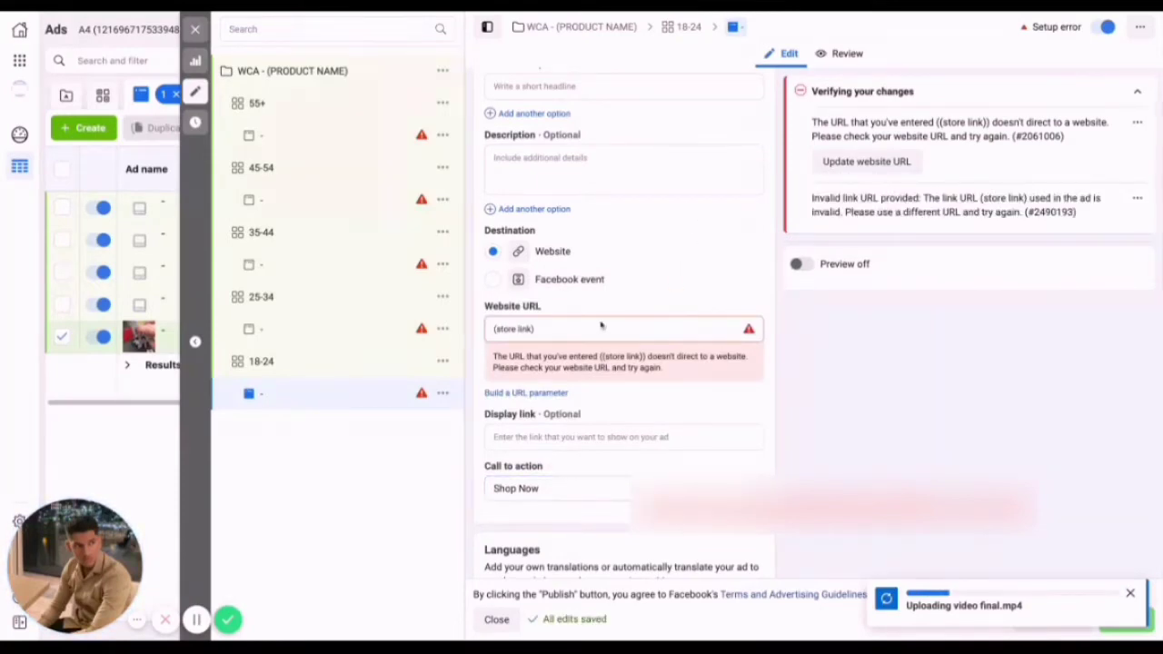
Turn the ad preview on and dismiss the video upload notification.
scroll(598, 325, "up", 4)
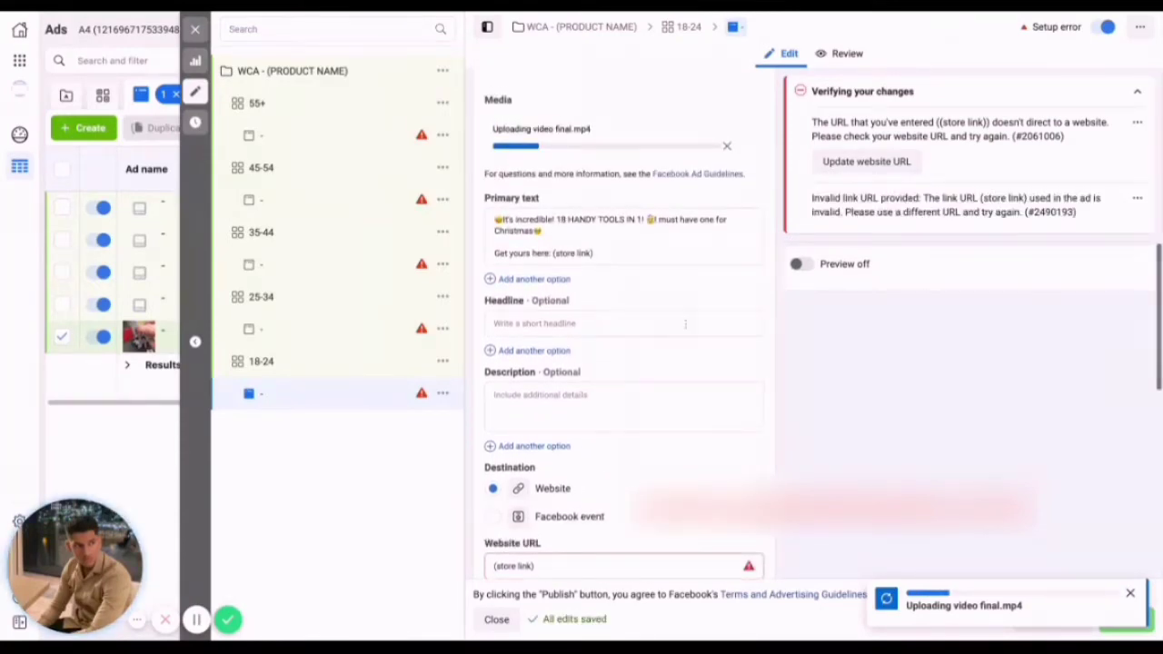
left_click(793, 264)
scroll(718, 309, "up", 2)
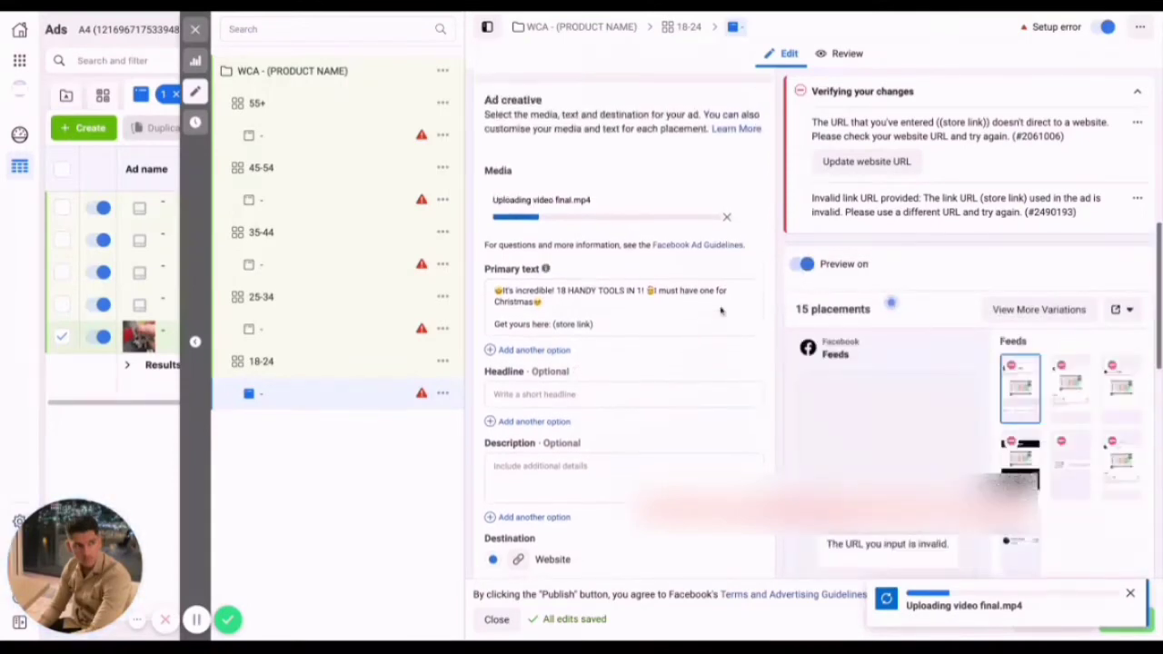
scroll(720, 311, "down", 3)
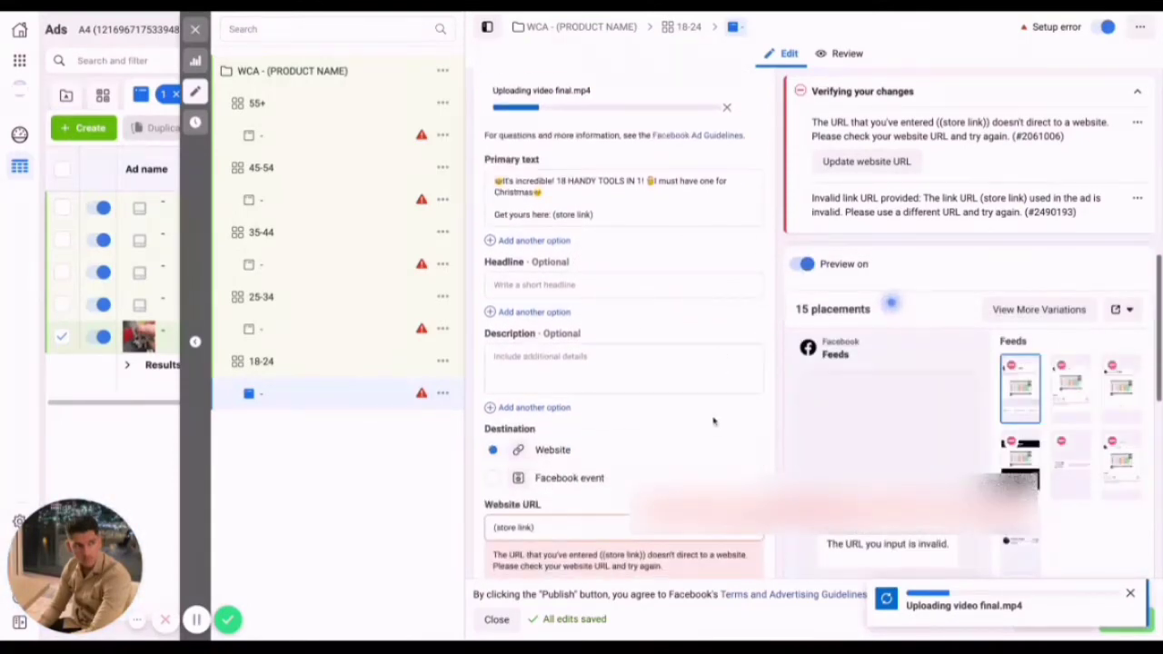
scroll(623, 408, "down", 4)
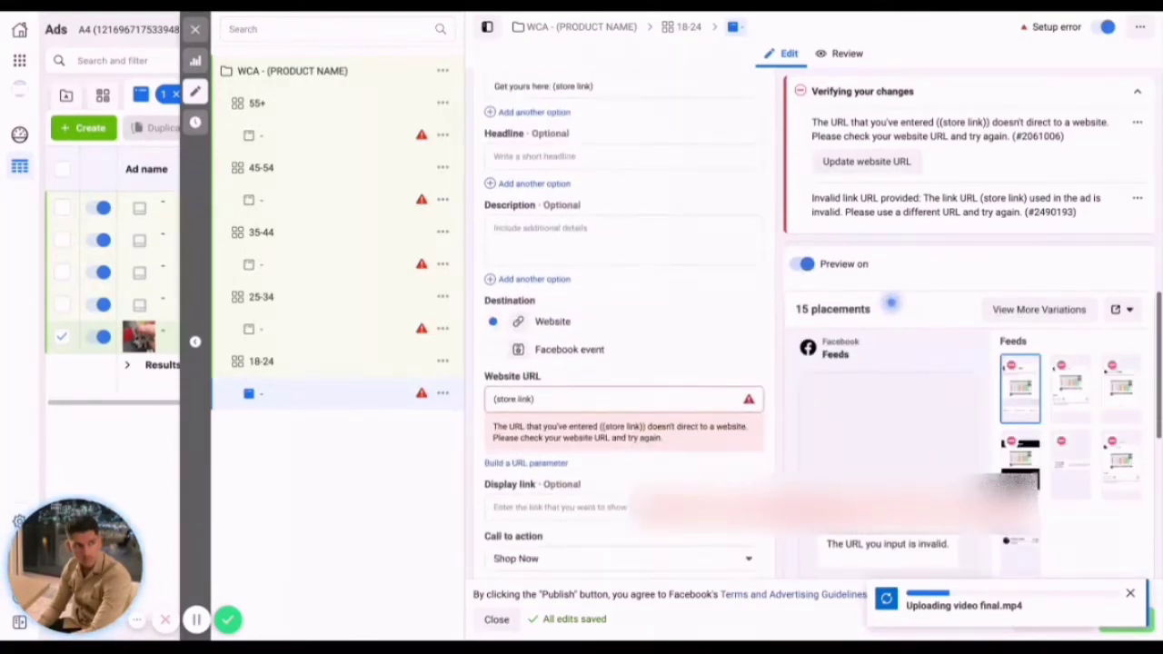
scroll(623, 363, "down", 3)
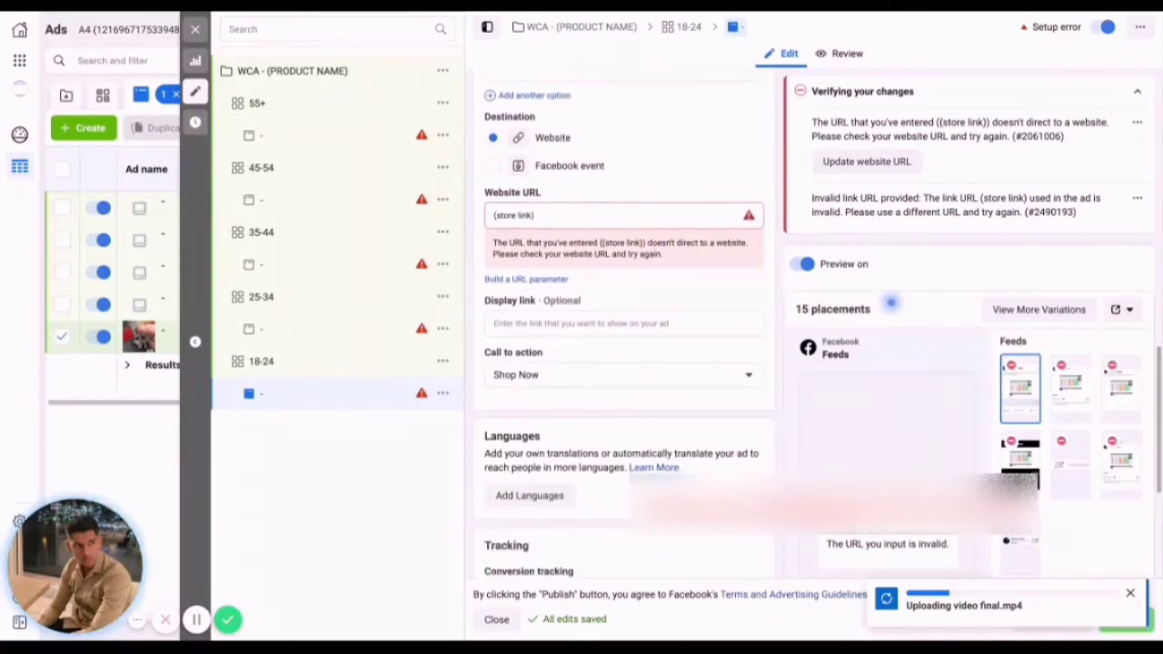
left_click(1131, 592)
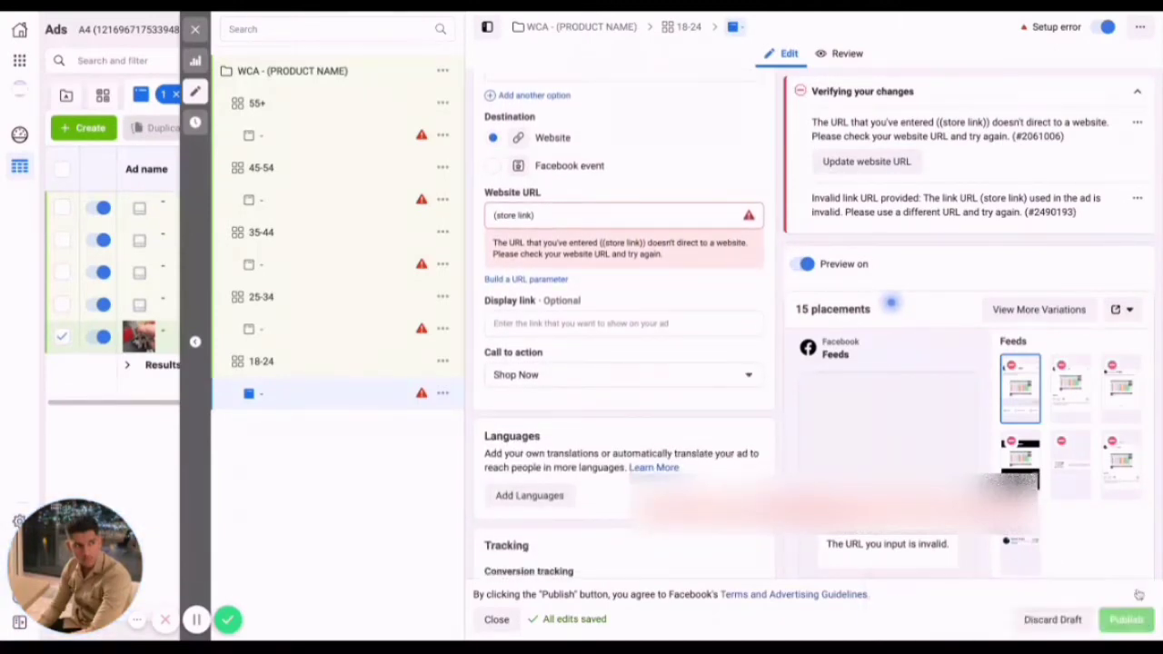
scroll(748, 465, "up", 6)
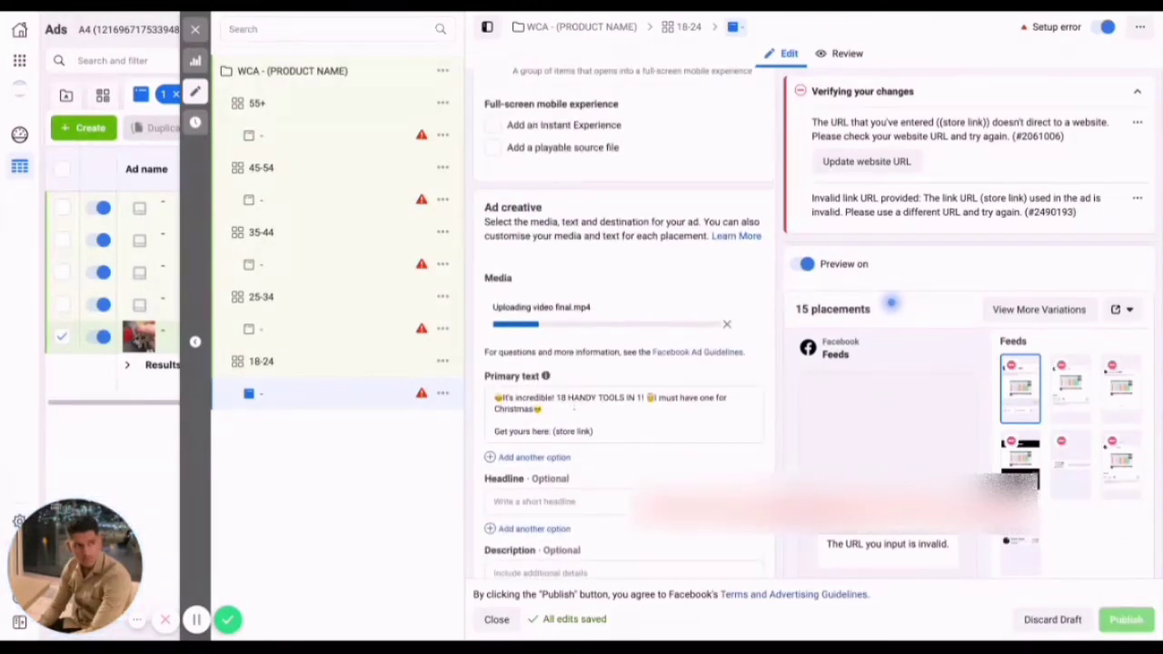
scroll(648, 423, "down", 7)
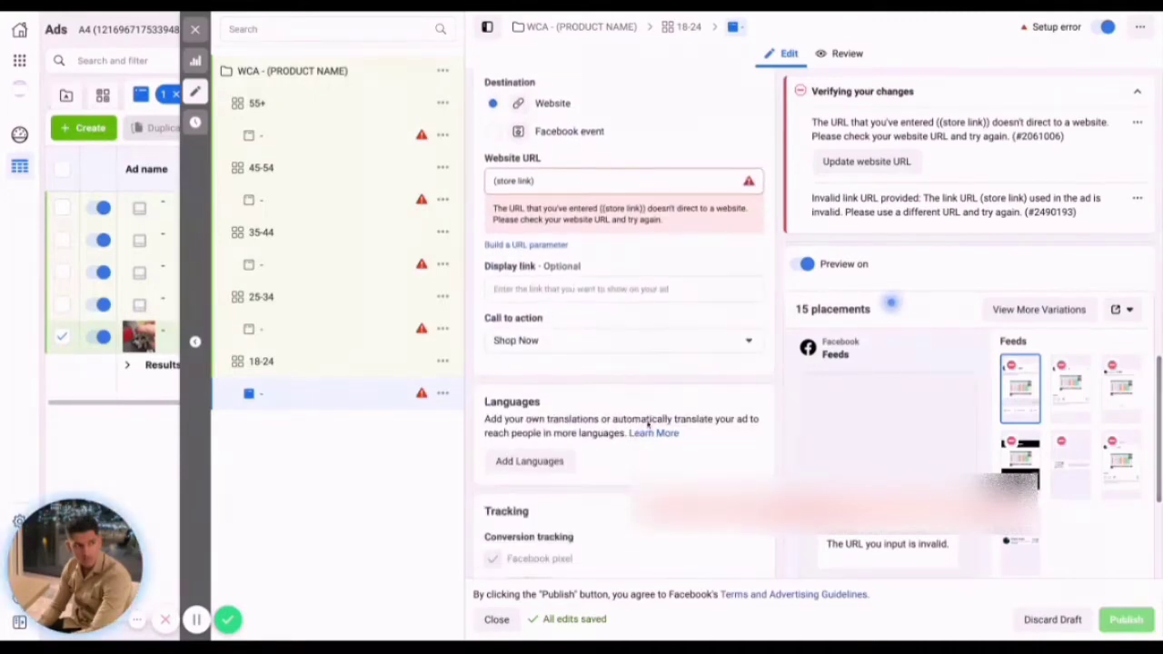
scroll(648, 423, "down", 1)
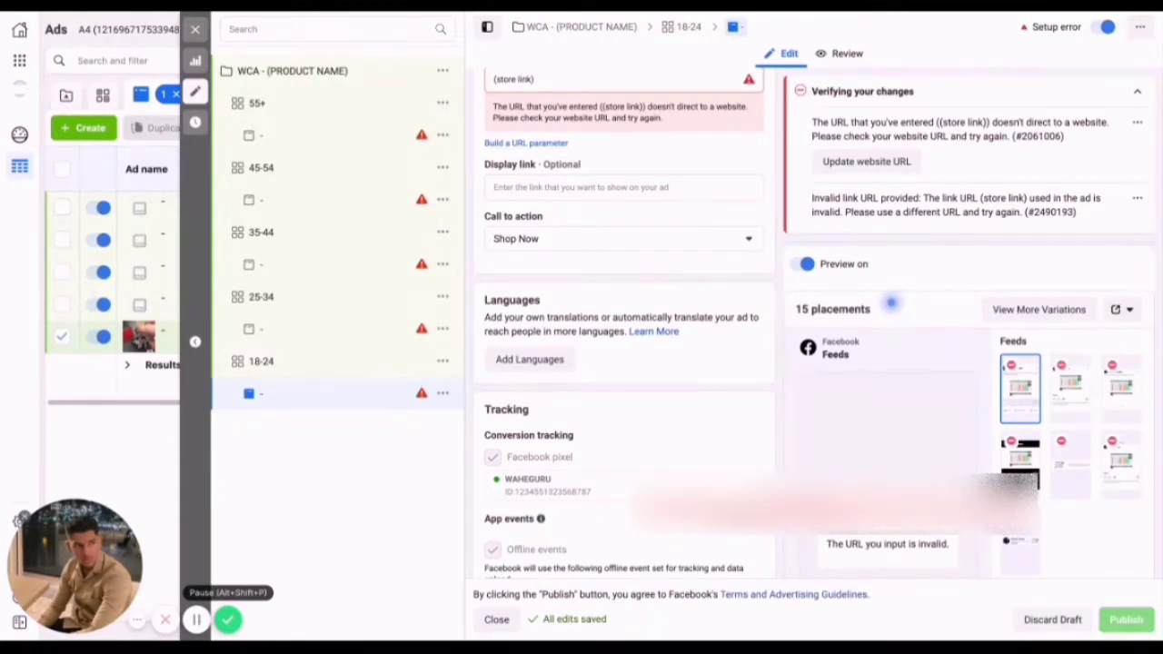
left_click(196, 619)
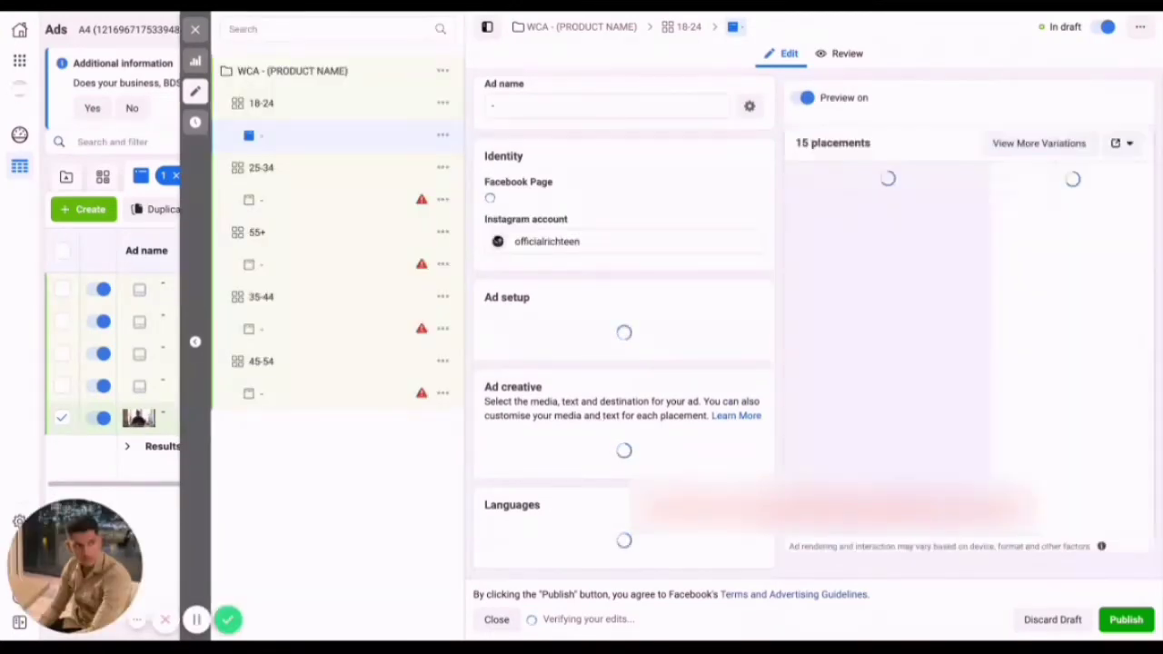
Examine the completed 18-24 ad's setup, final.mp4 media, primary text, website URL, call to action and tracking alongside its feed preview.
scroll(623, 327, "down", 3)
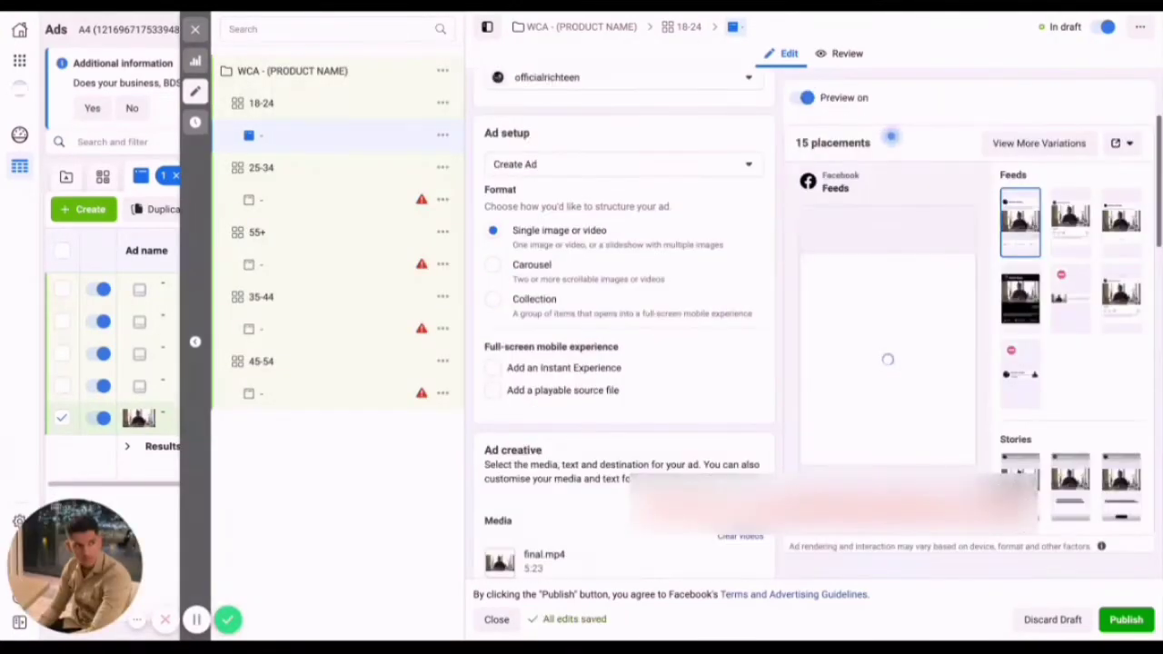
scroll(624, 411, "down", 2)
scroll(625, 412, "down", 4)
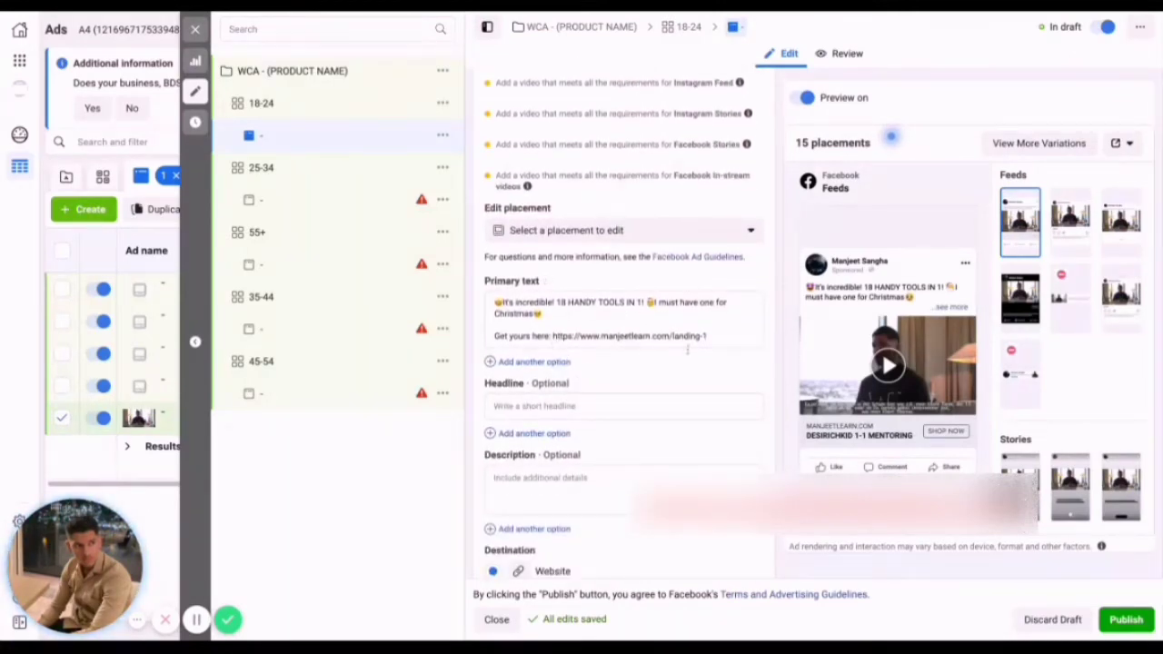
scroll(687, 350, "down", 6)
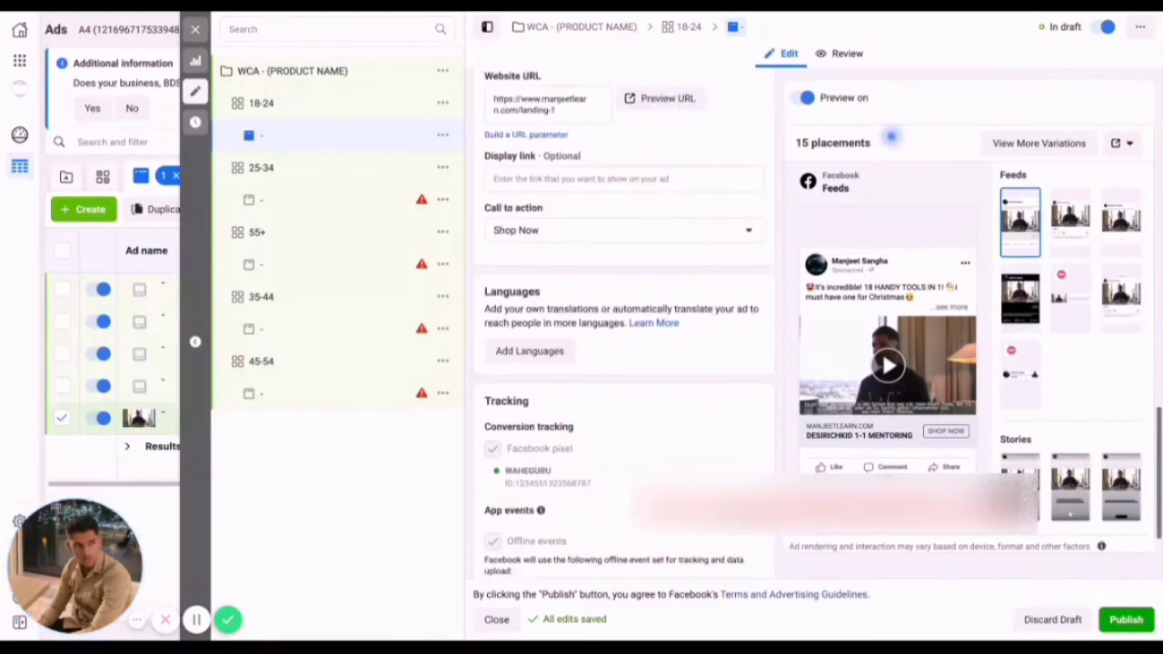
scroll(561, 247, "up", 1)
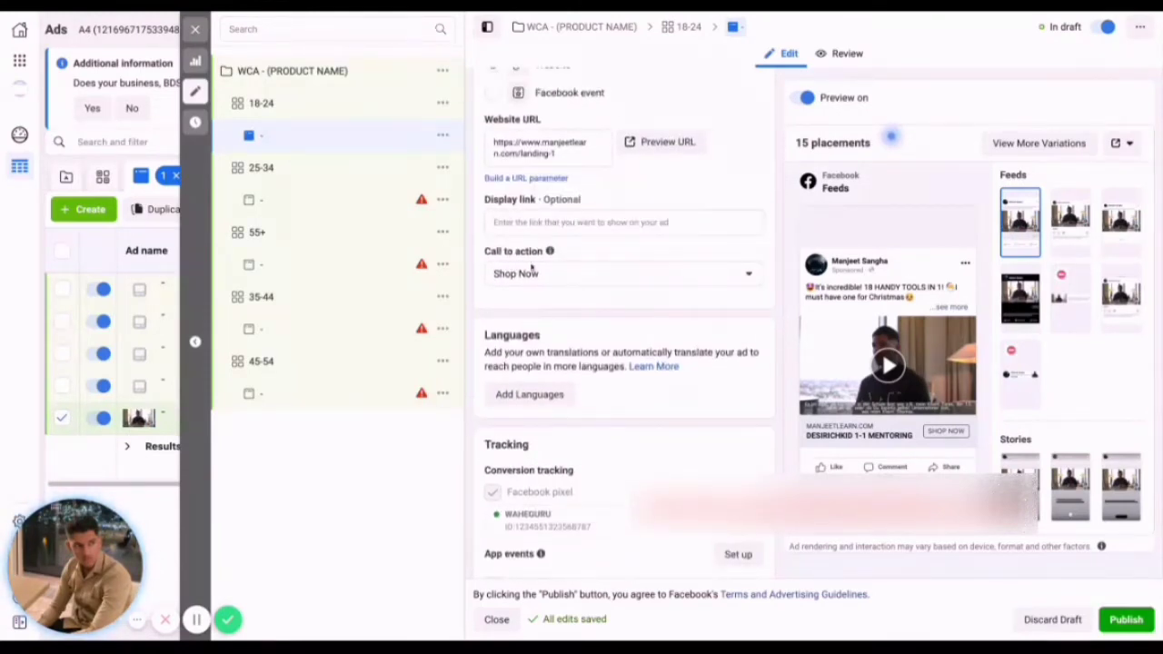
scroll(548, 276, "up", 2)
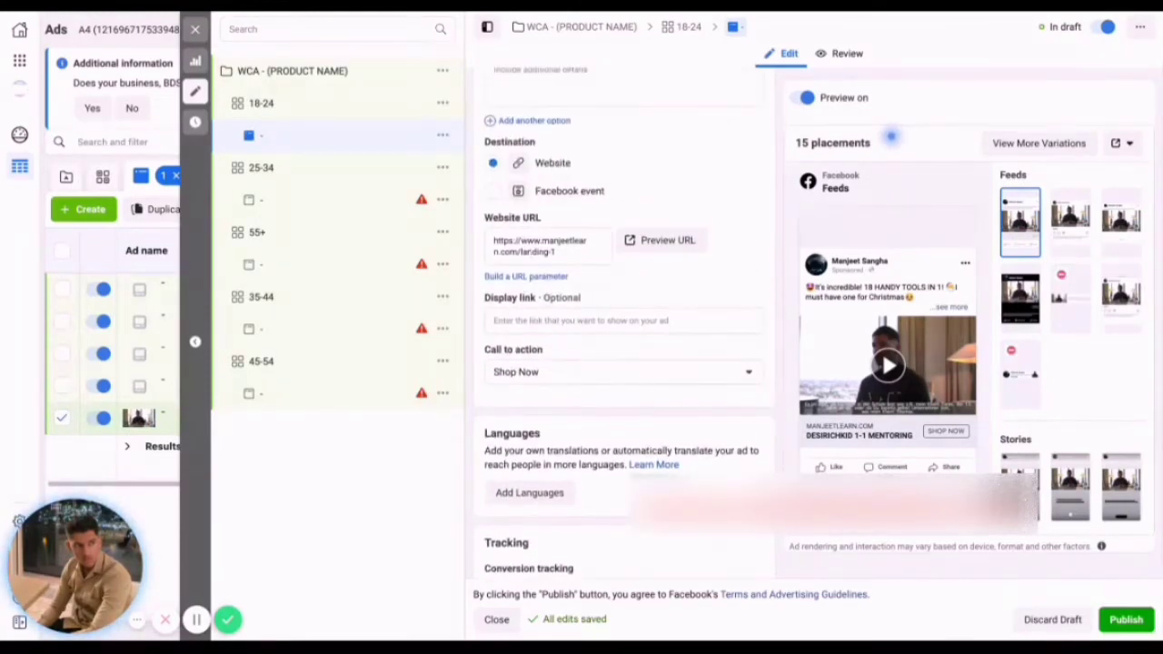
scroll(559, 272, "up", 5)
scroll(568, 295, "up", 3)
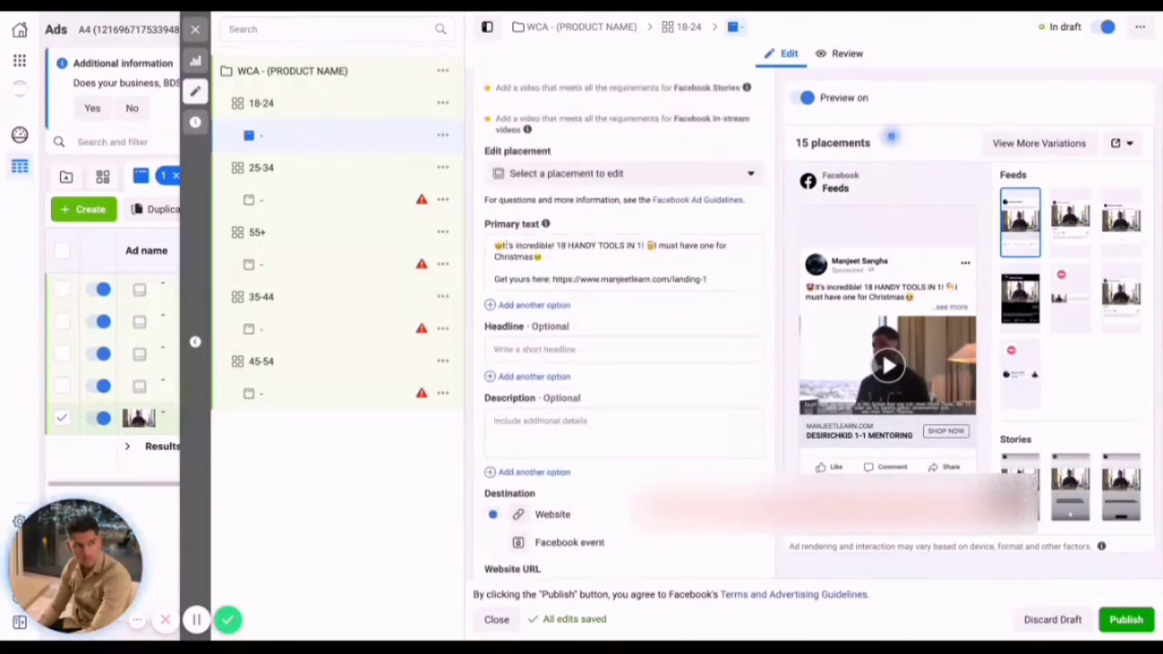
scroll(687, 287, "up", 1)
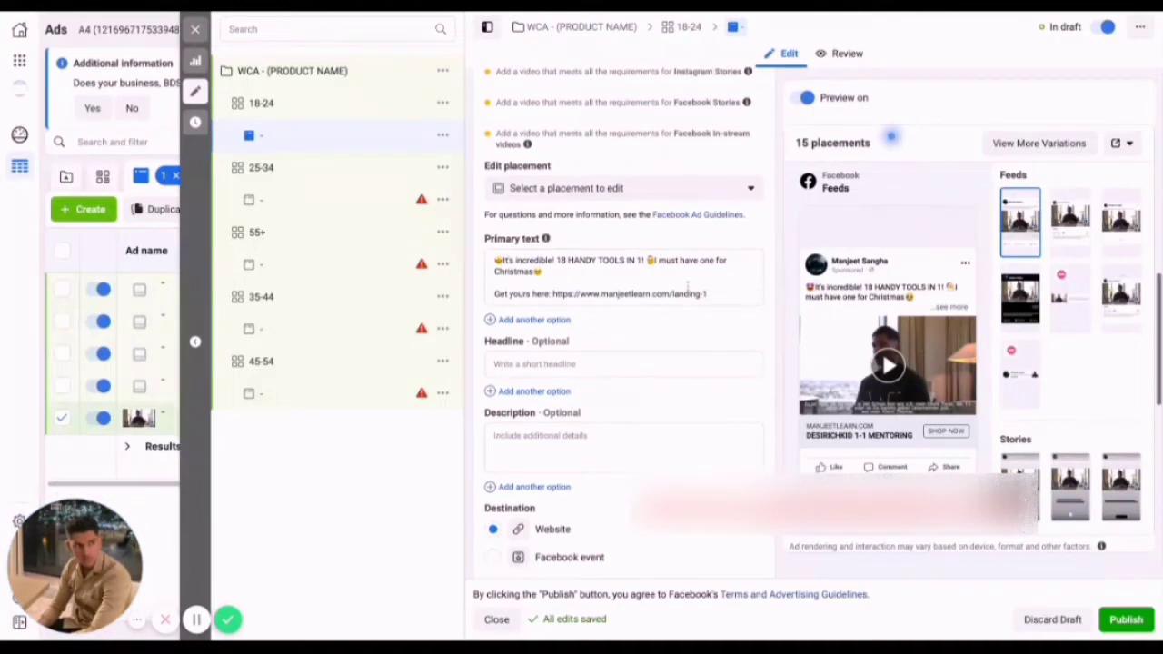
scroll(687, 287, "up", 1)
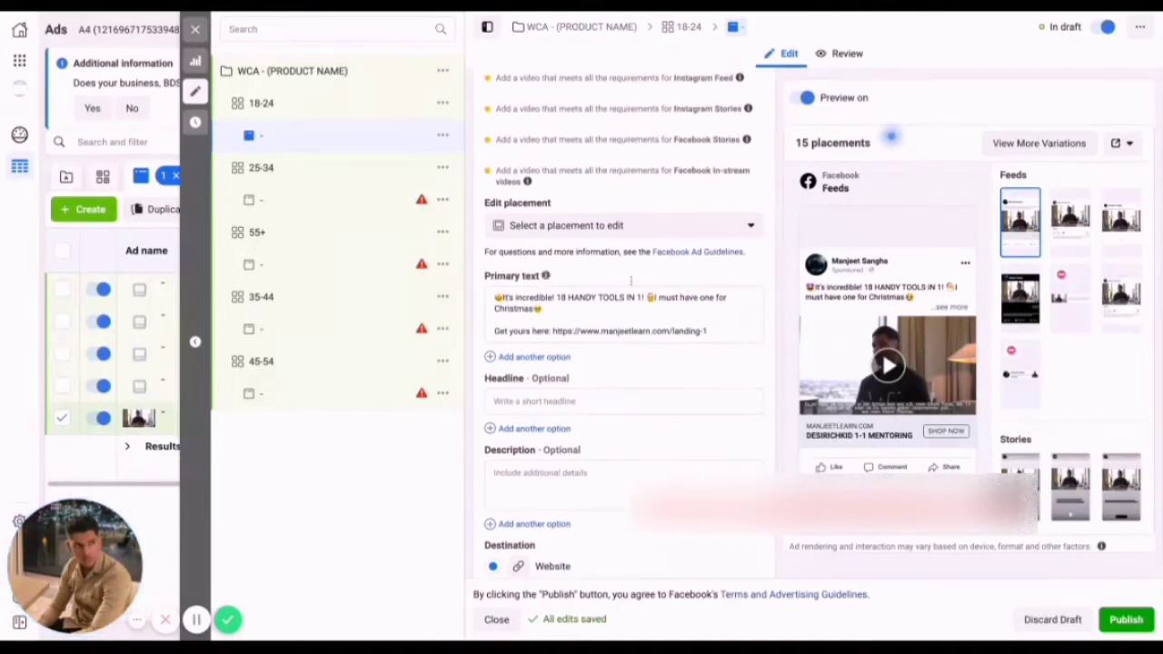
scroll(630, 282, "up", 2)
scroll(630, 282, "up", 1)
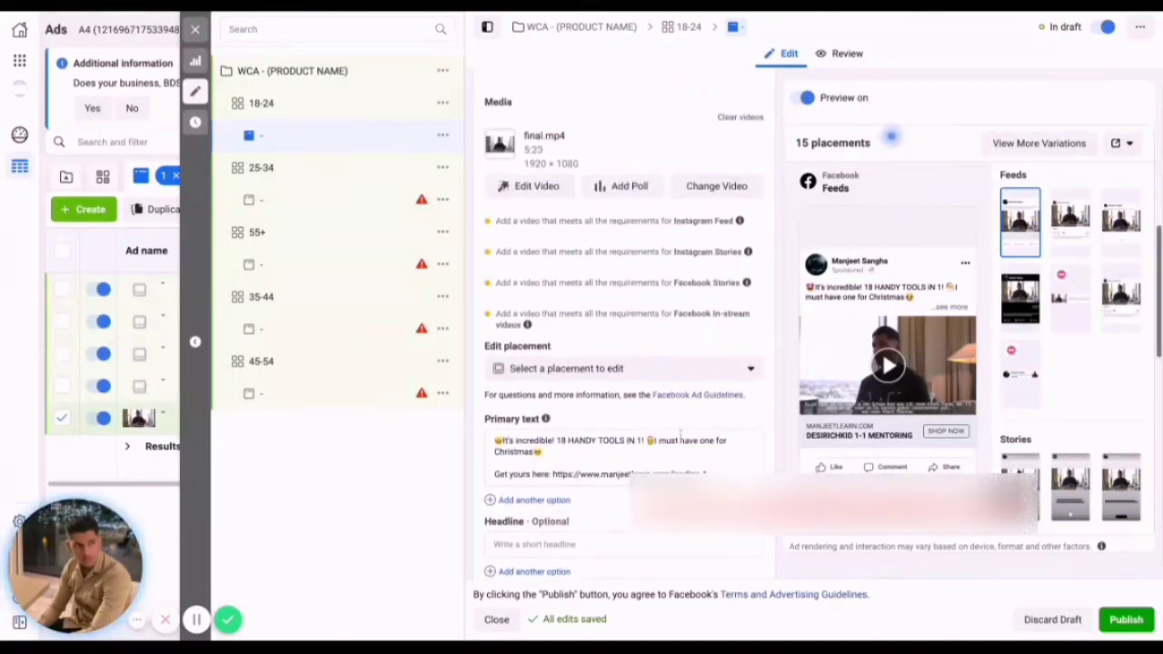
scroll(626, 354, "up", 1)
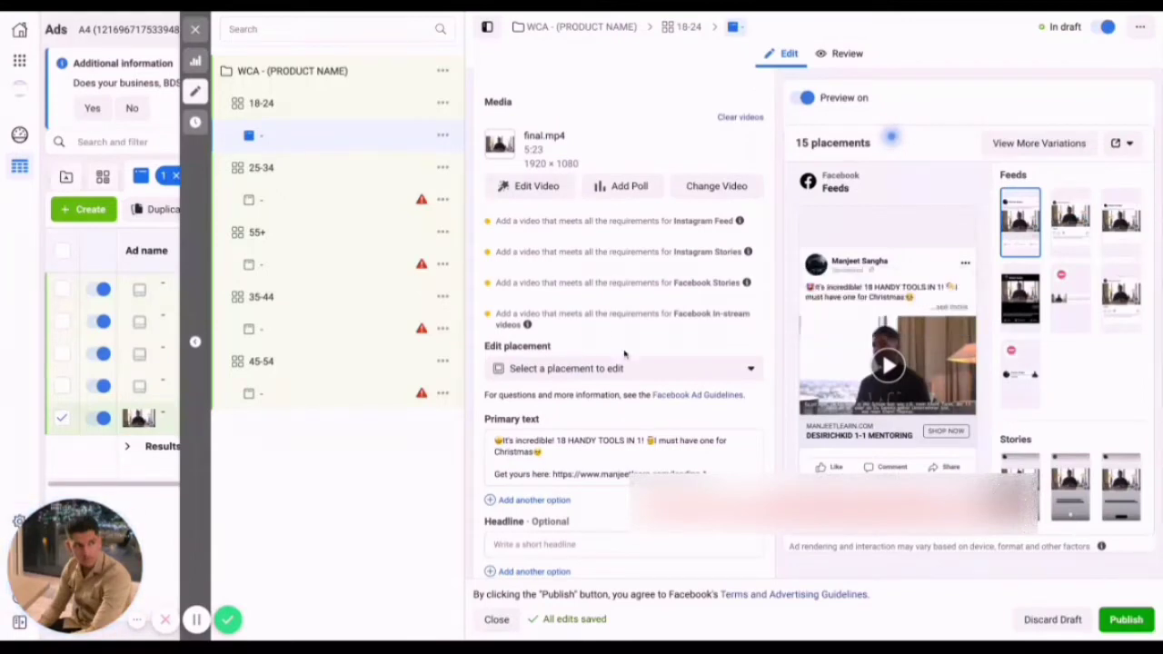
Publish the 18-24 ad and open its Facebook post with comments from the ad preview to get the post ID.
left_click(1124, 620)
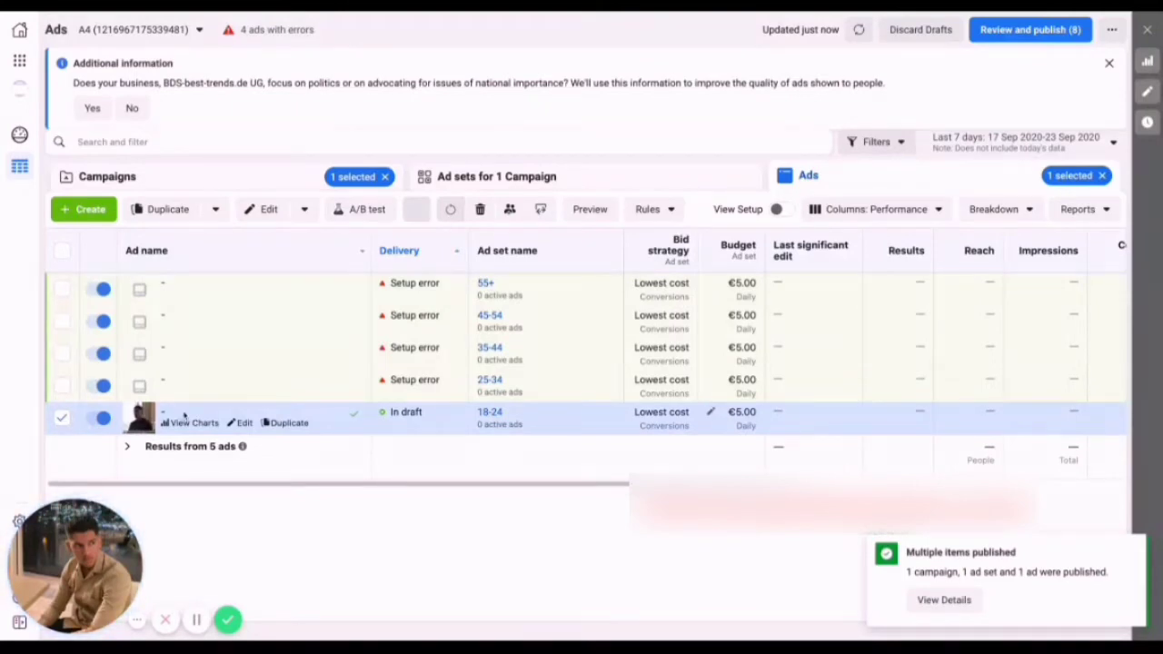
left_click(588, 209)
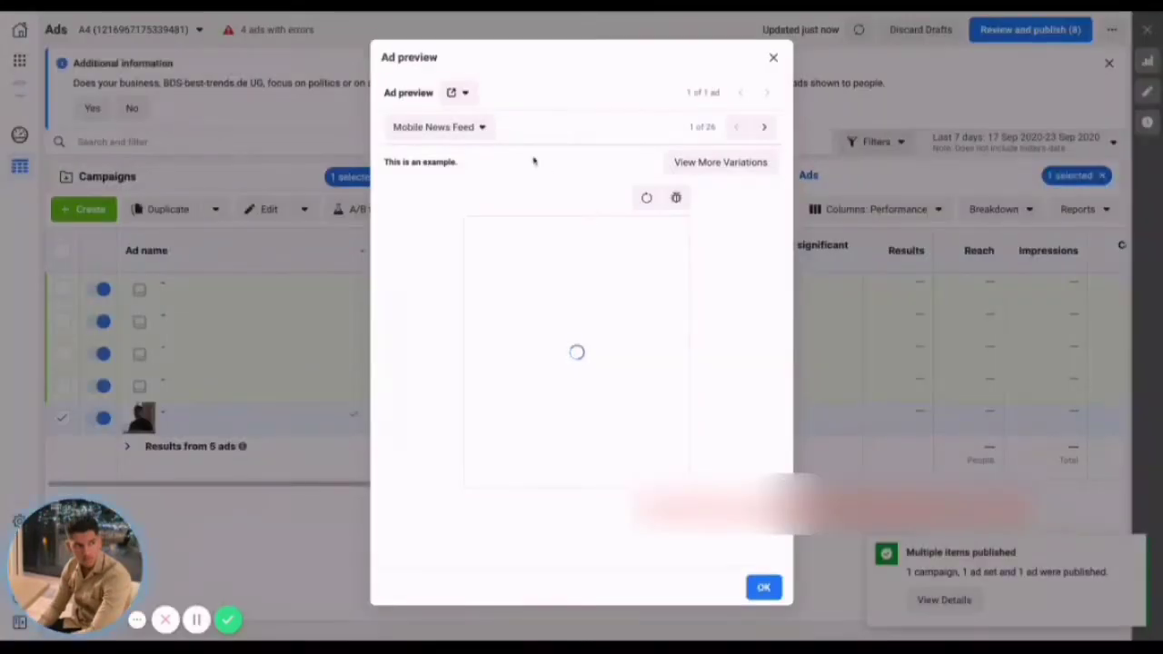
left_click(458, 92)
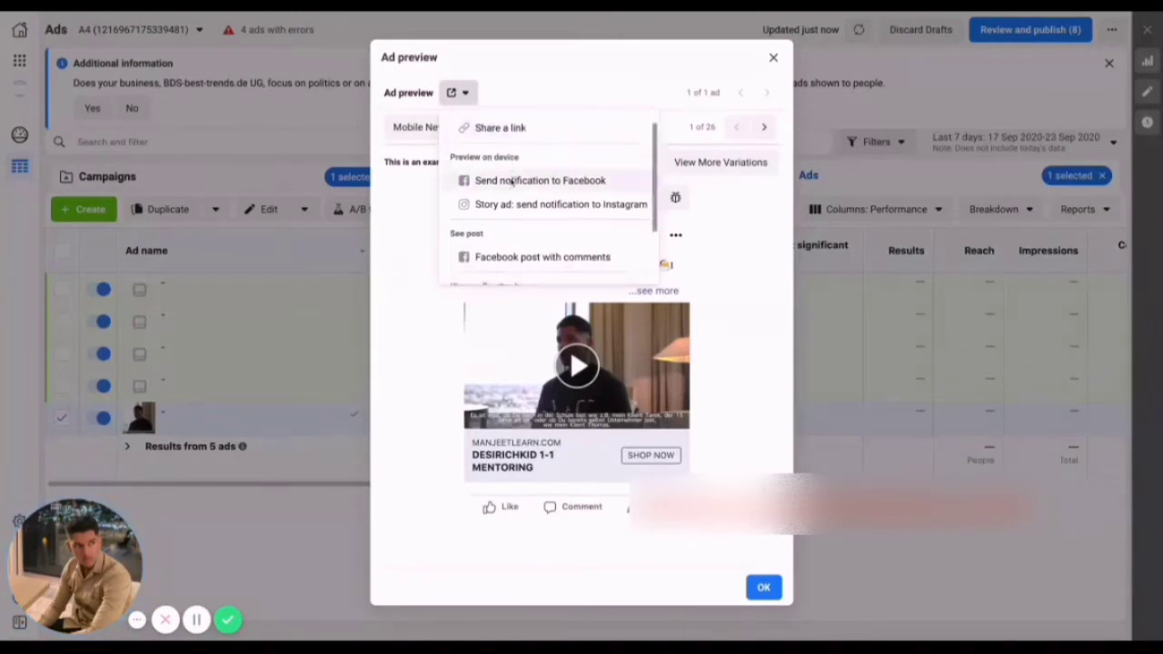
scroll(512, 182, "down", 1)
left_click(550, 221)
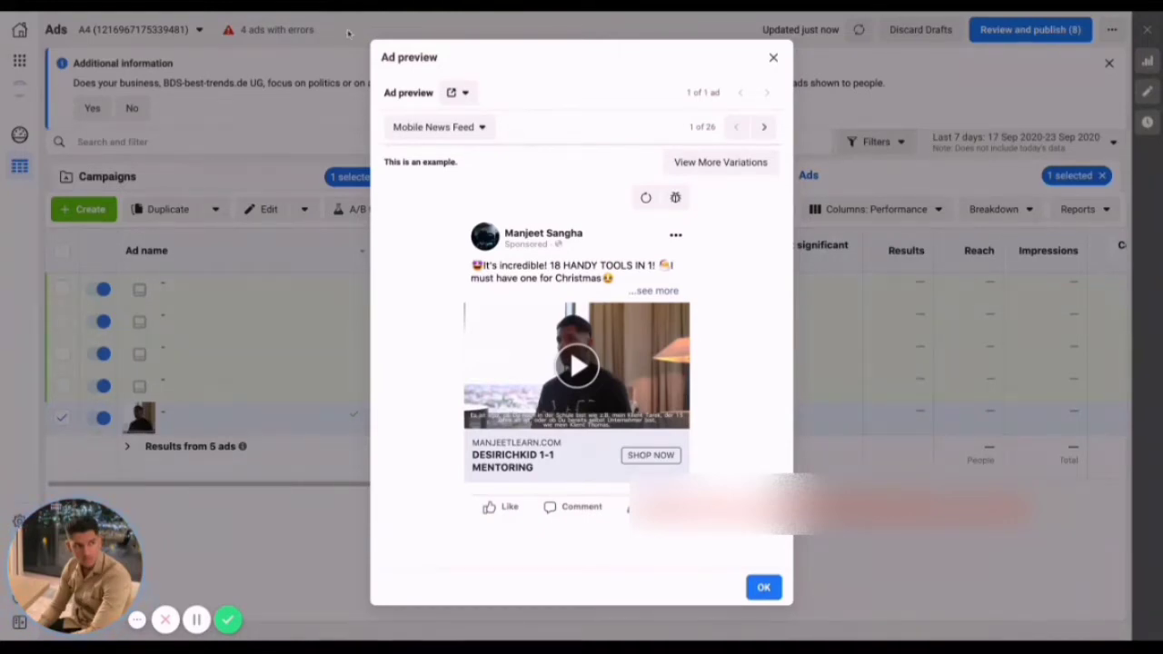
left_click(772, 58)
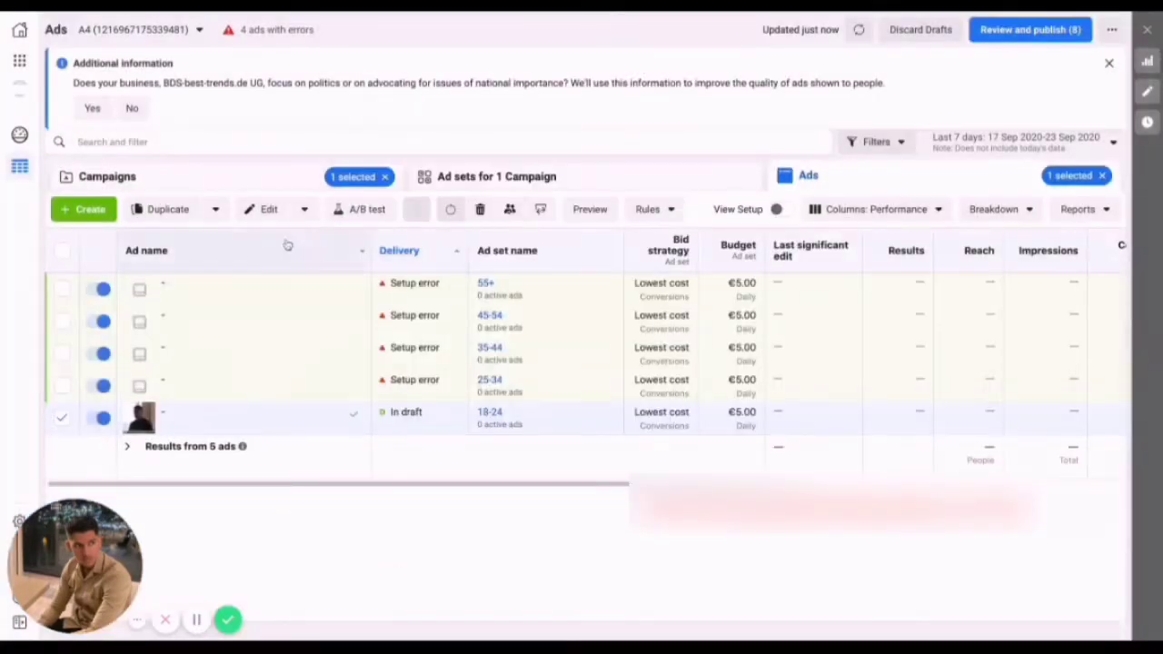
Set the ad setup of the 25-34, 35-44, 45-54 and 55+ ads together to Use existing post.
left_click(62, 250)
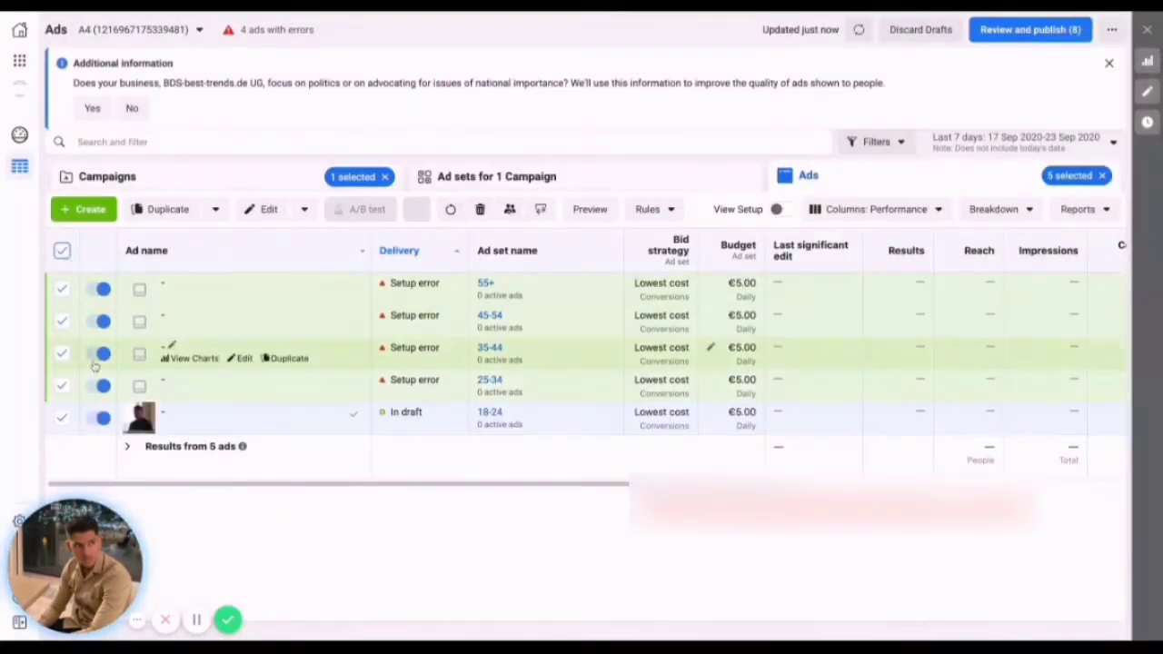
left_click(64, 421)
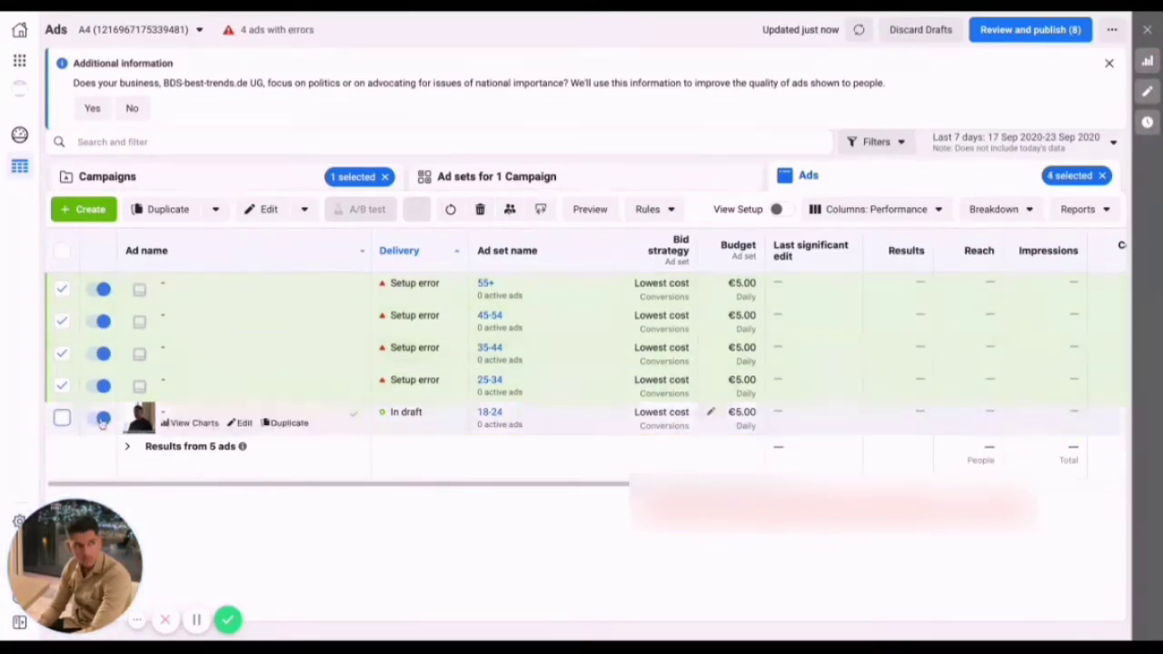
left_click(256, 211)
scroll(745, 386, "down", 2)
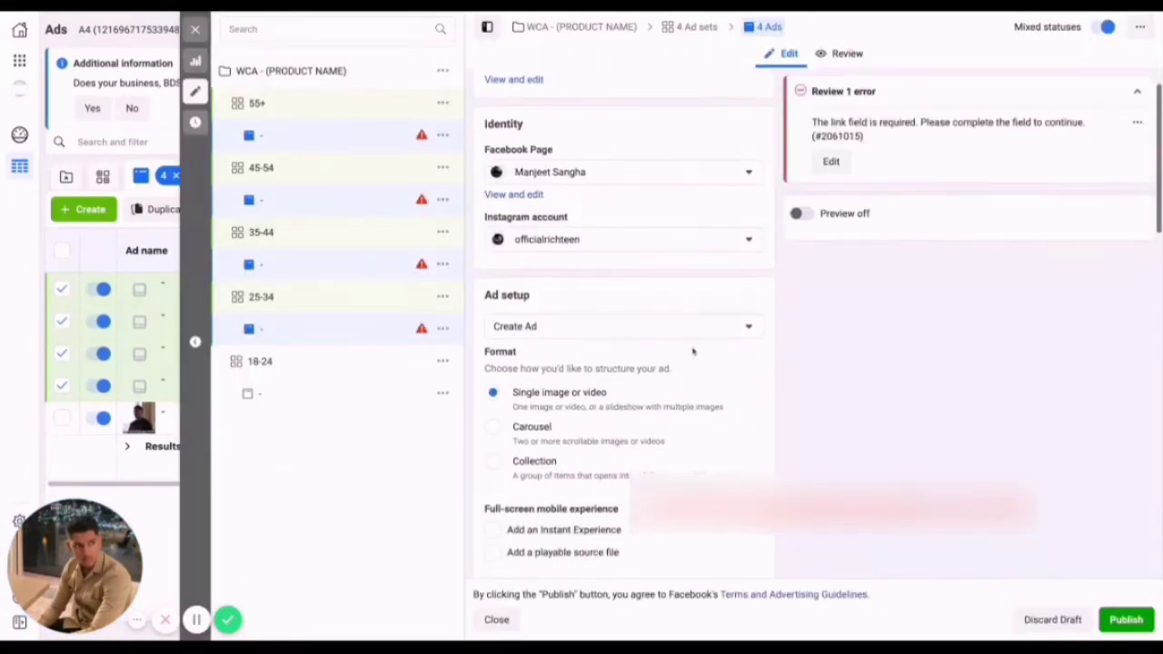
left_click(670, 331)
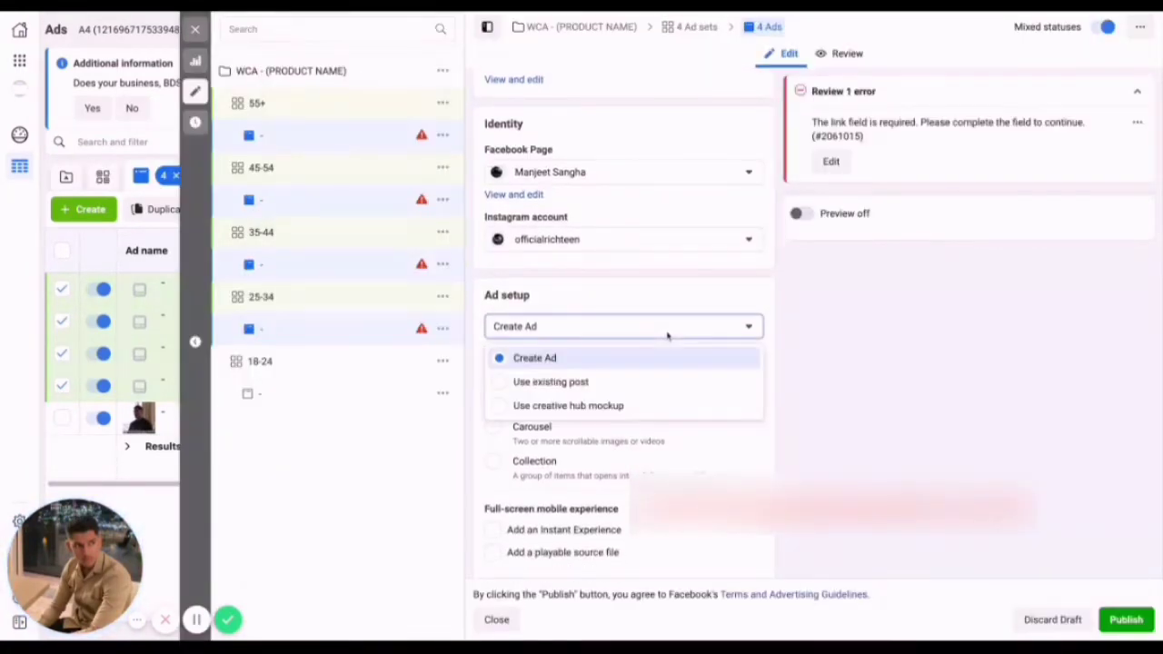
left_click(596, 385)
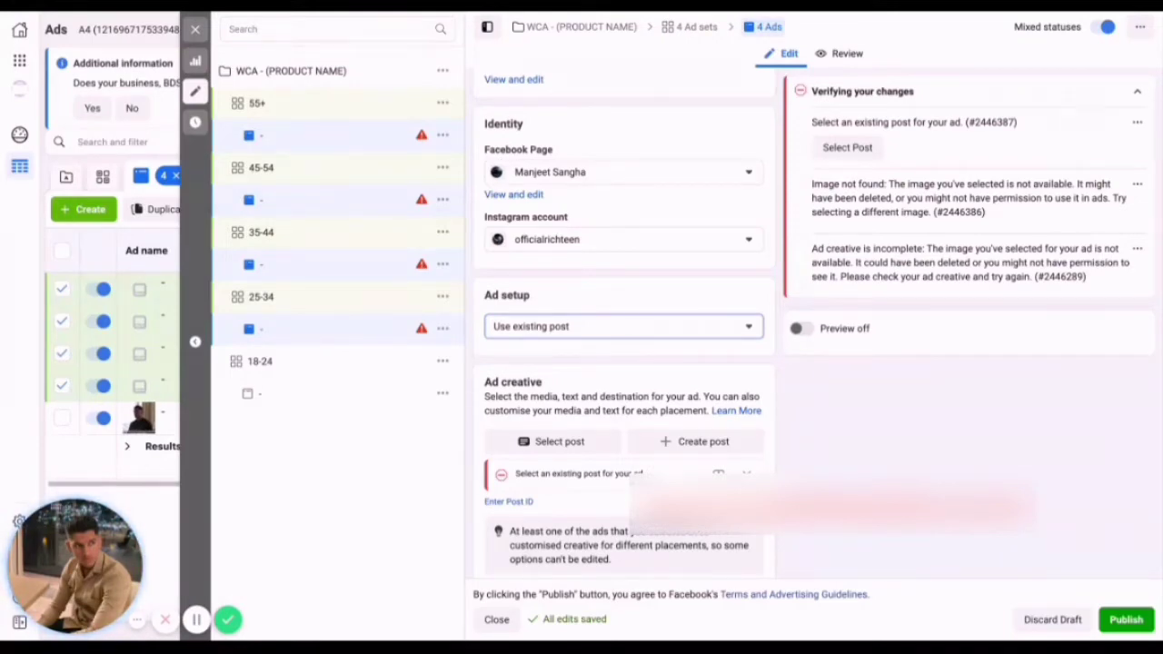
scroll(724, 399, "down", 2)
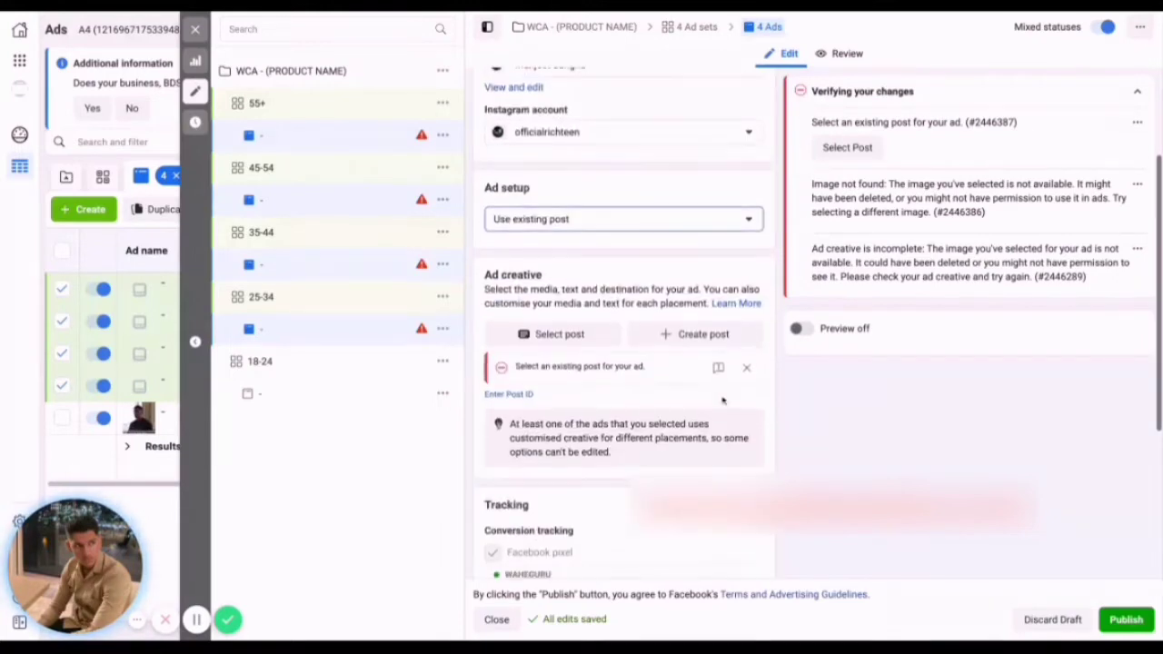
left_click(509, 391)
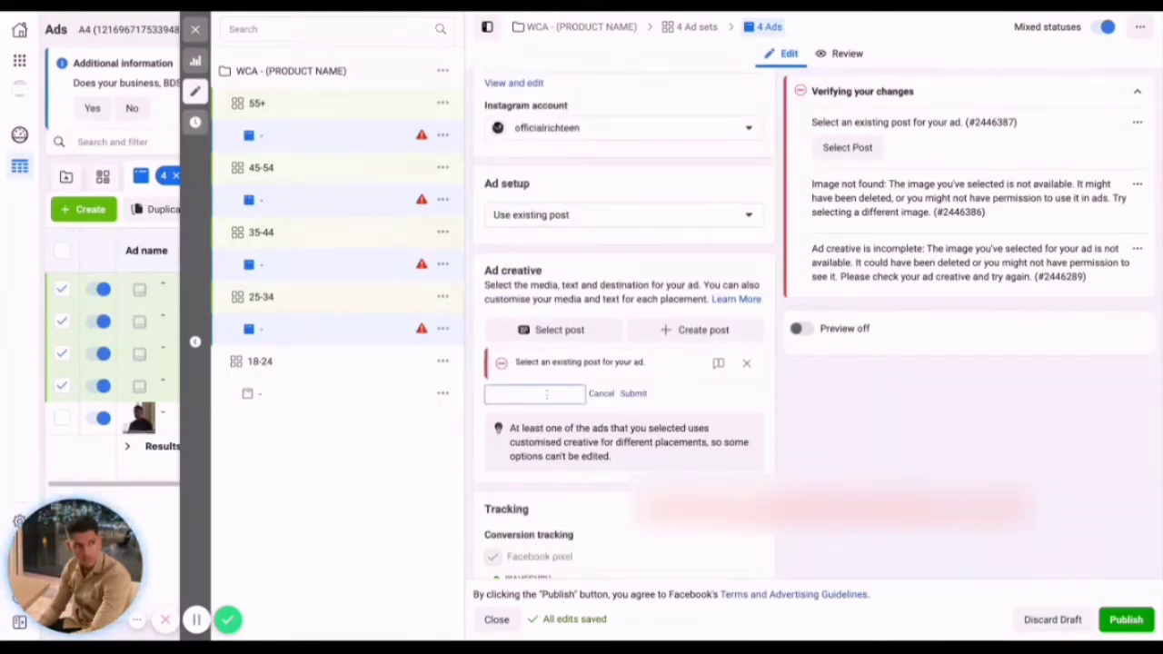
key("ctrl+v")
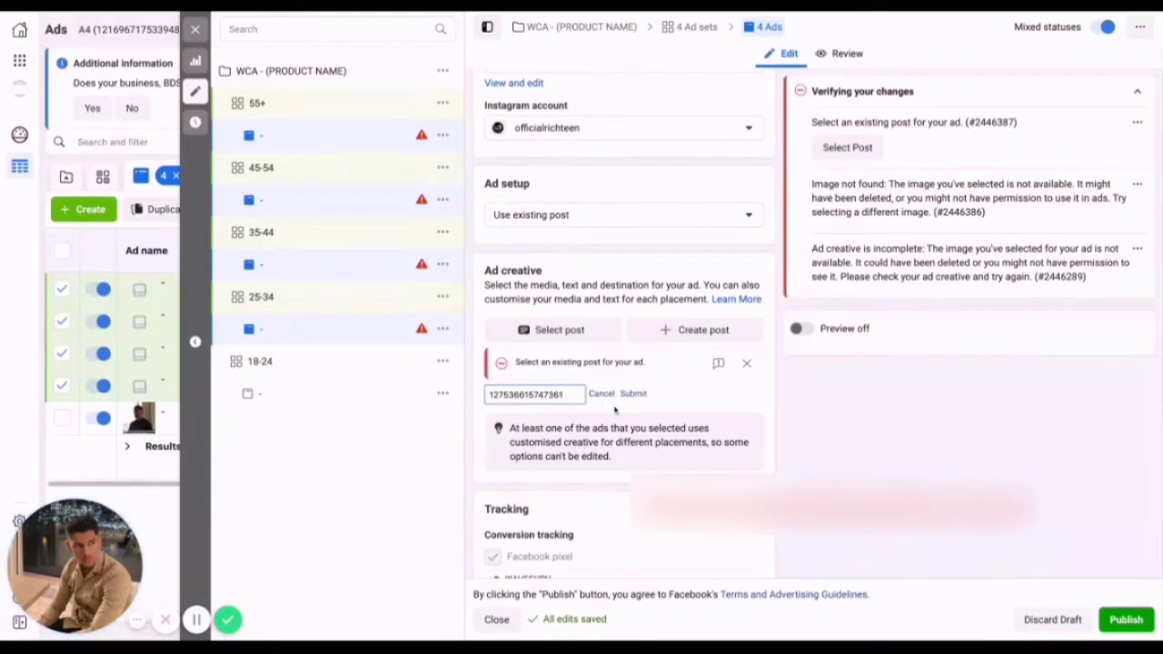
left_click(633, 395)
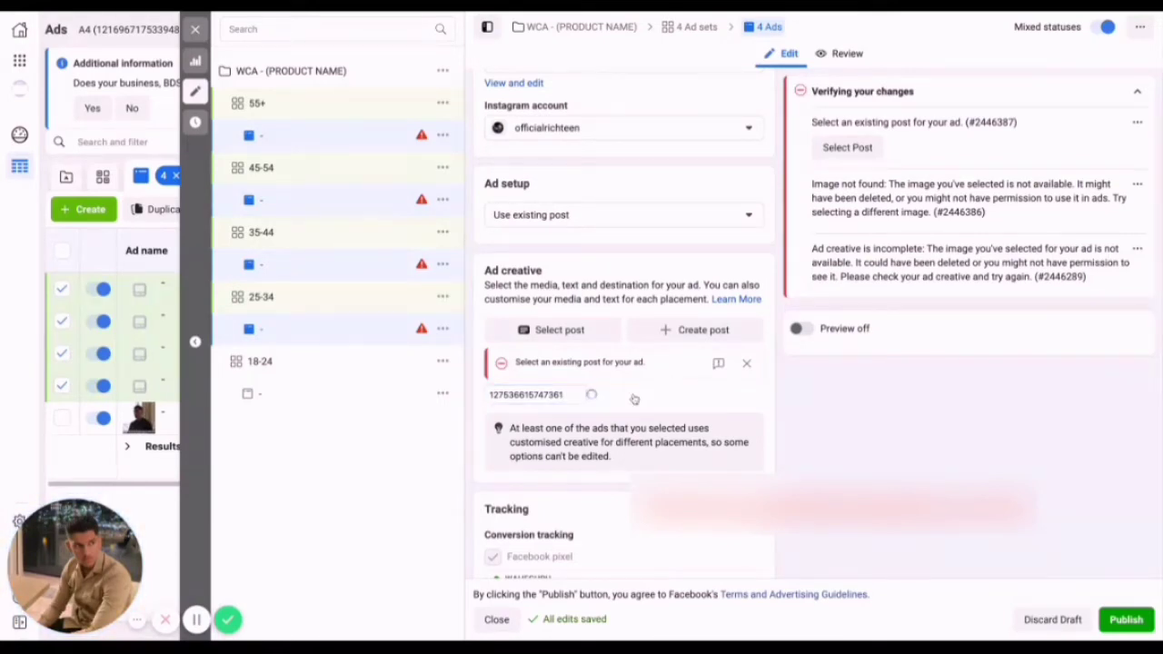
left_click(1124, 619)
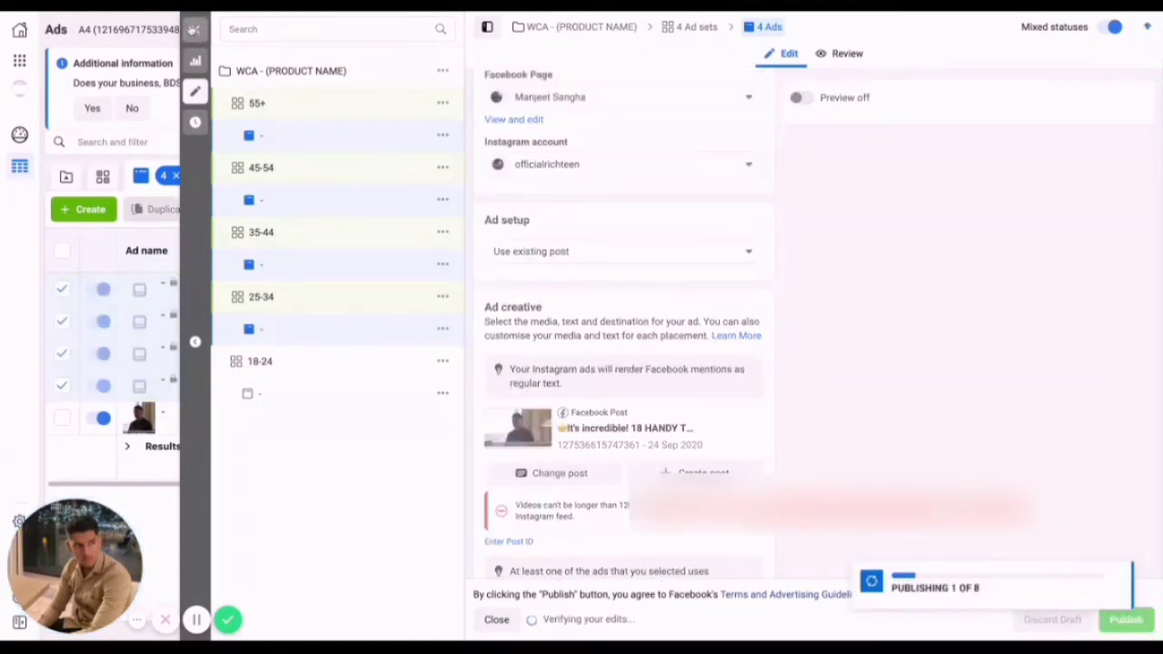
left_click(195, 29)
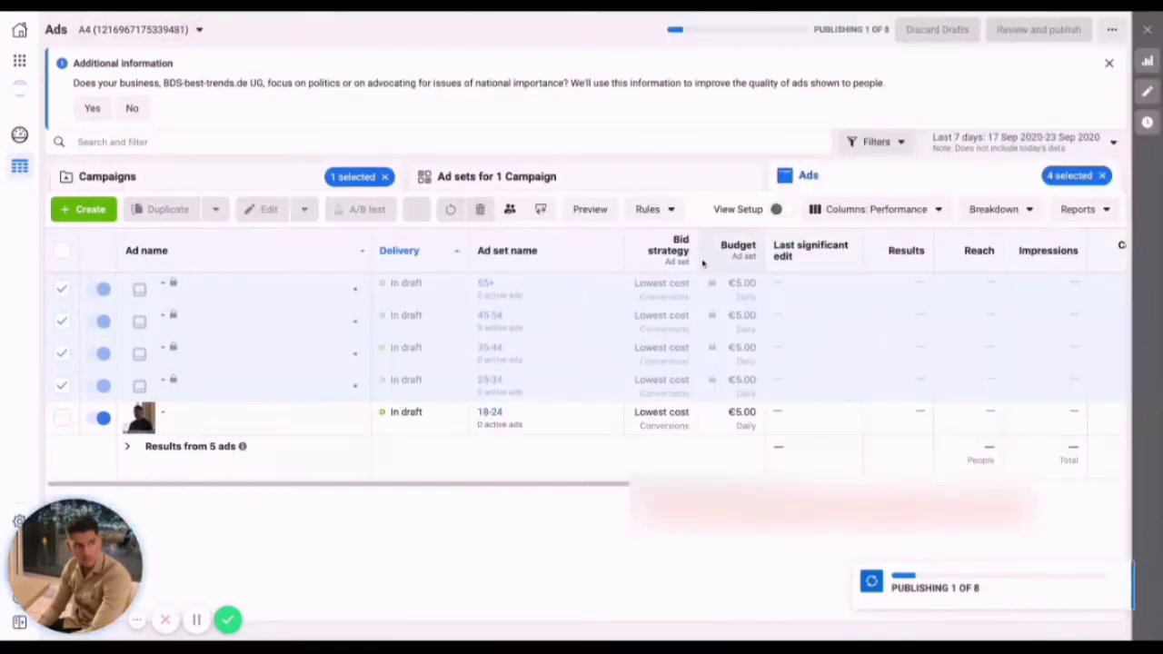
Examine the publishing and delivery status of the WCA - (PRODUCT NAME) campaign at campaign, ad set and ad level.
left_click(212, 176)
mouse_move(218, 283)
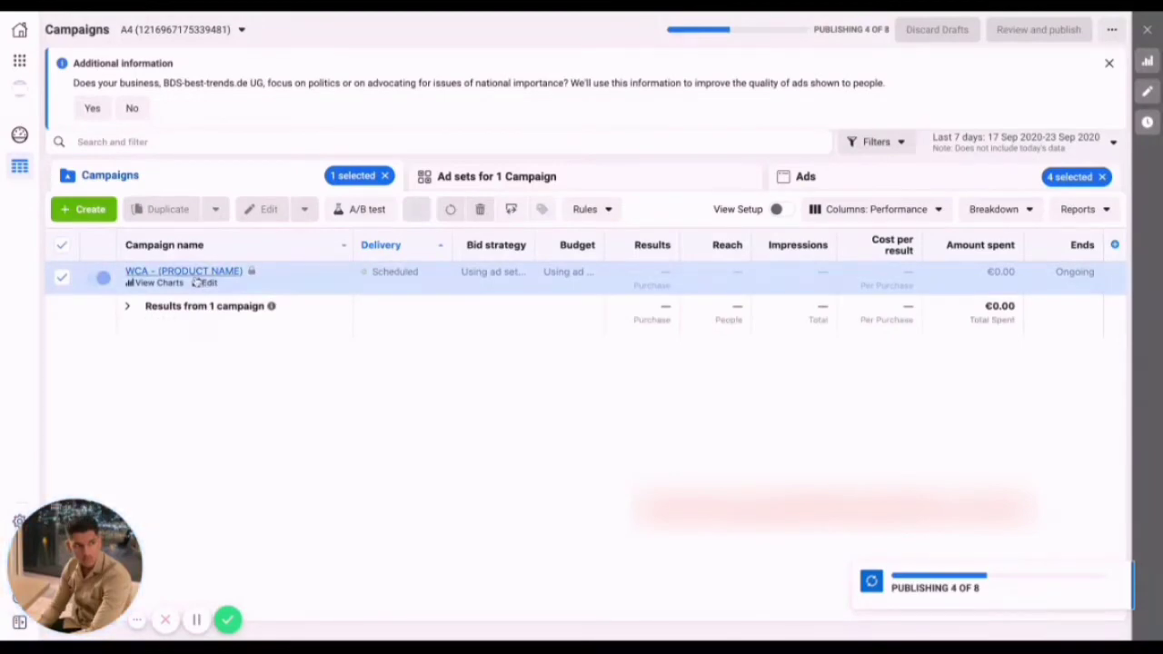
left_click(461, 186)
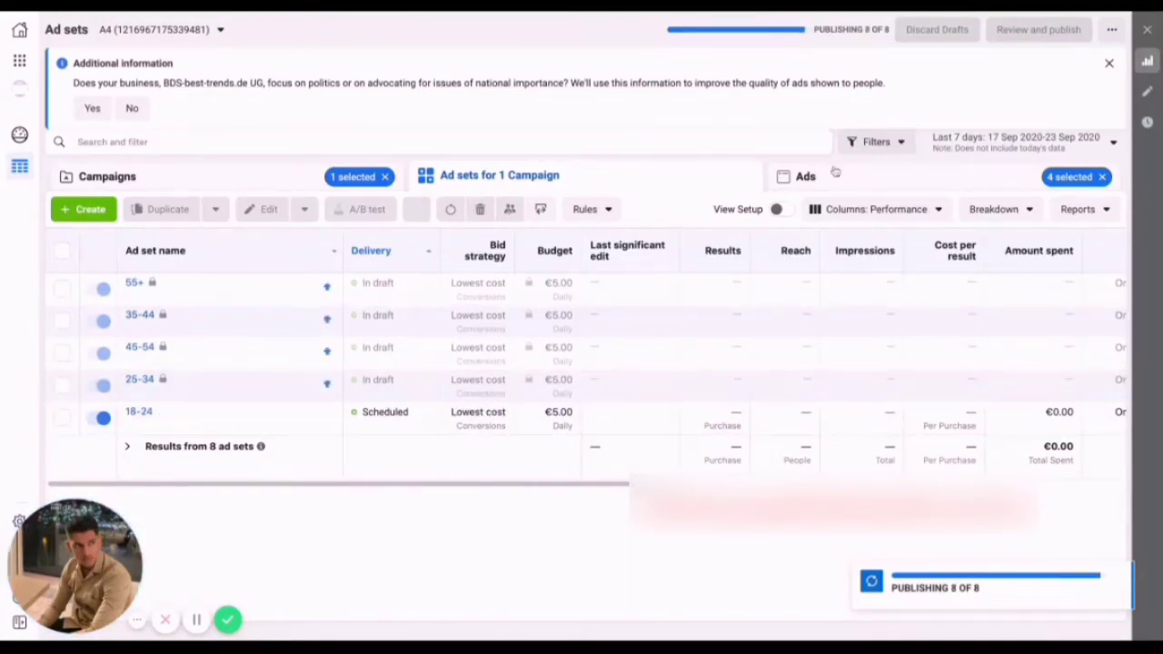
left_click(836, 172)
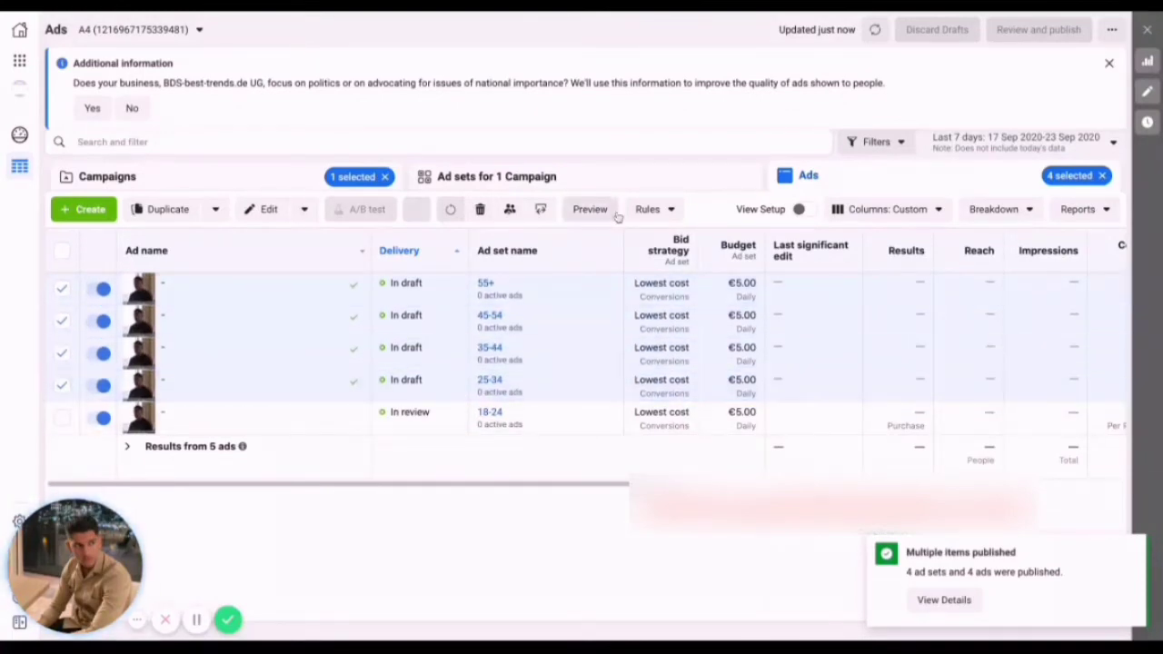
left_click(556, 179)
left_click(837, 176)
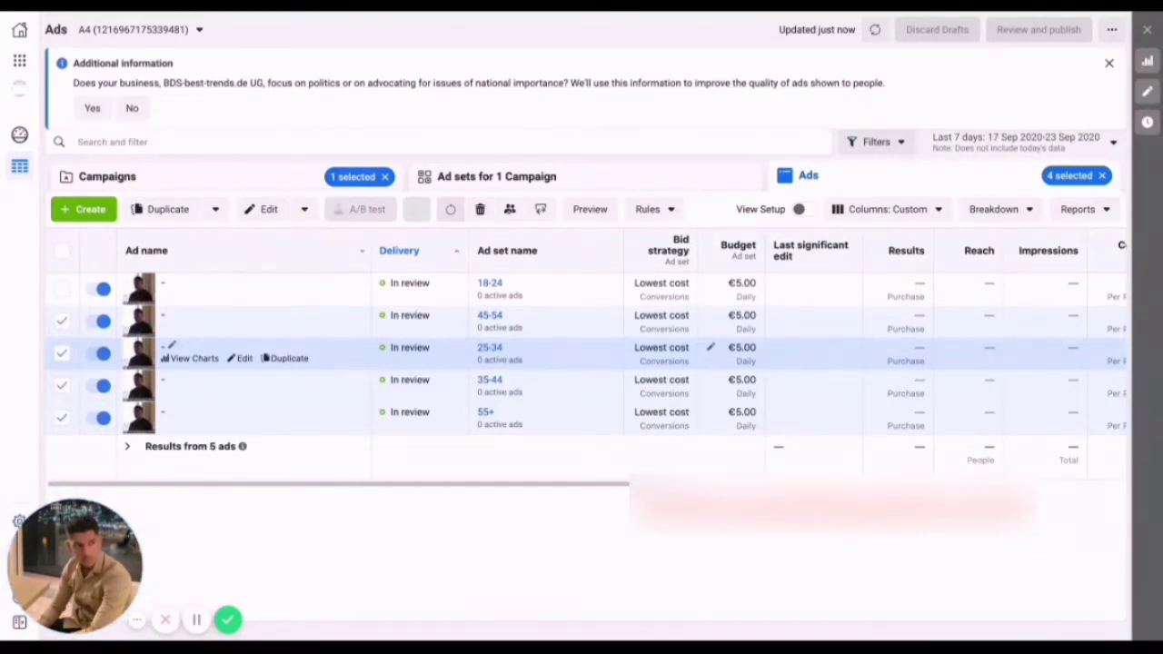
left_click(455, 186)
left_click(250, 182)
left_click(507, 186)
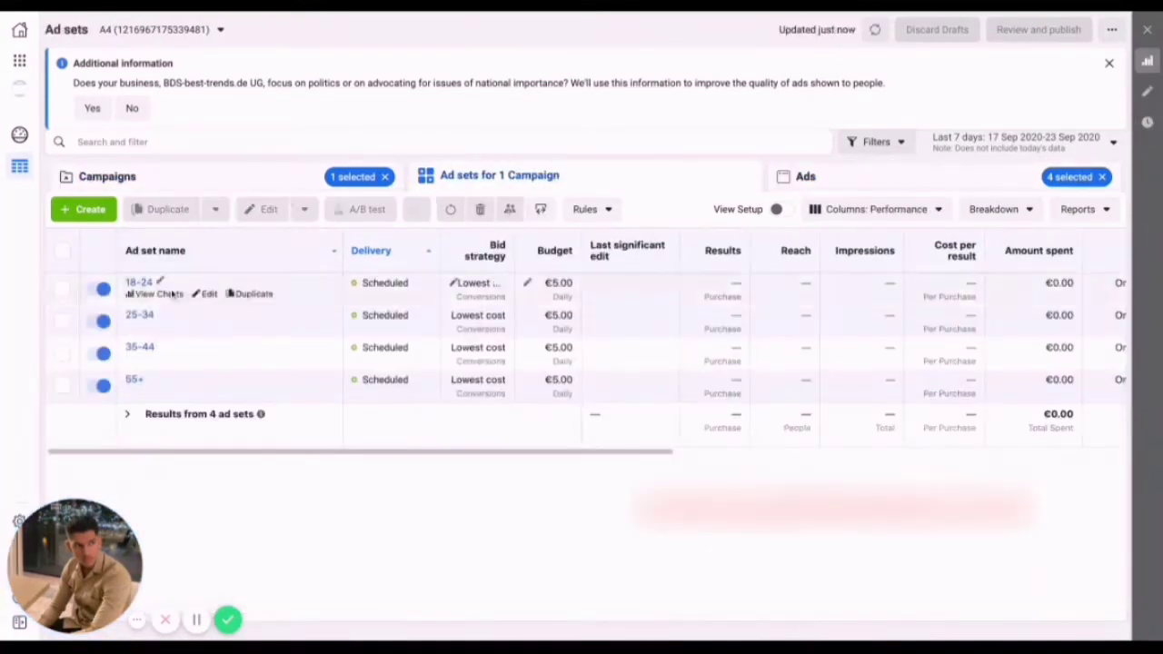
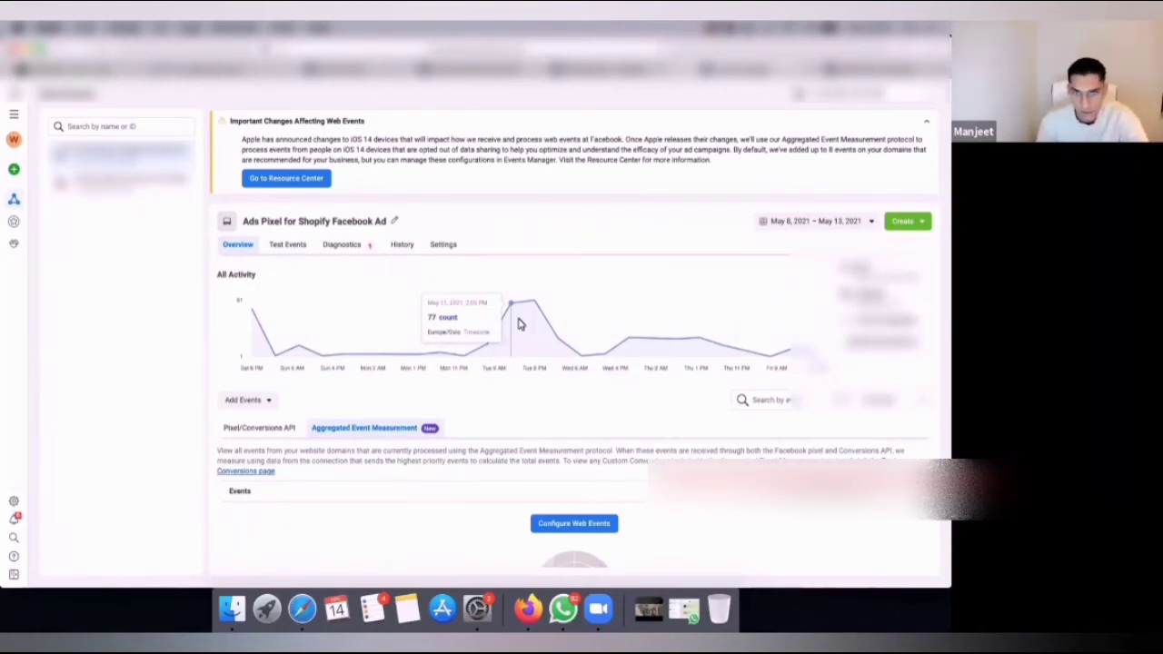
Go to Events Manager and open the web event configurations from the pixel's Aggregated Event Measurement section.
left_click(14, 113)
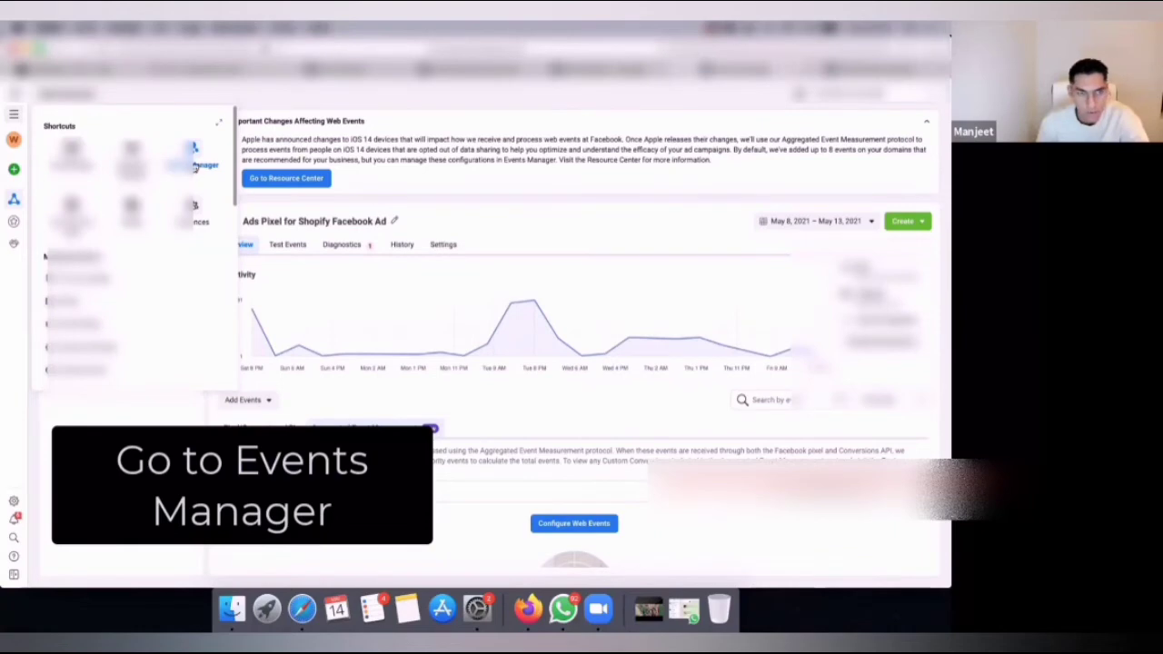
left_click(162, 448)
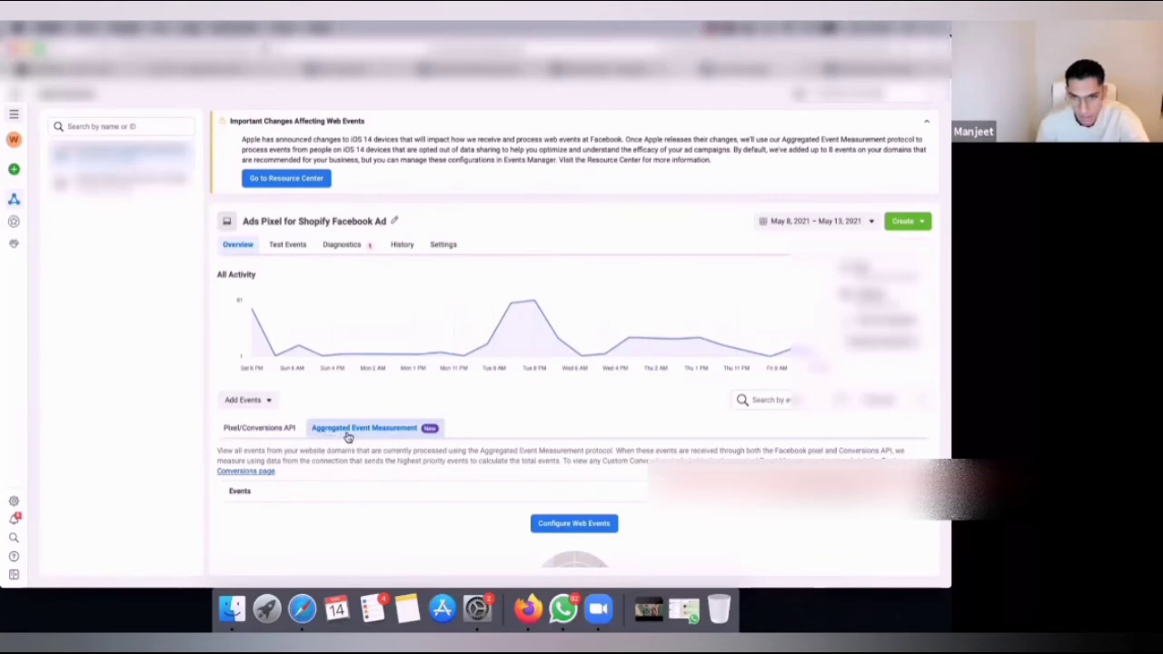
scroll(590, 485, "down", 2)
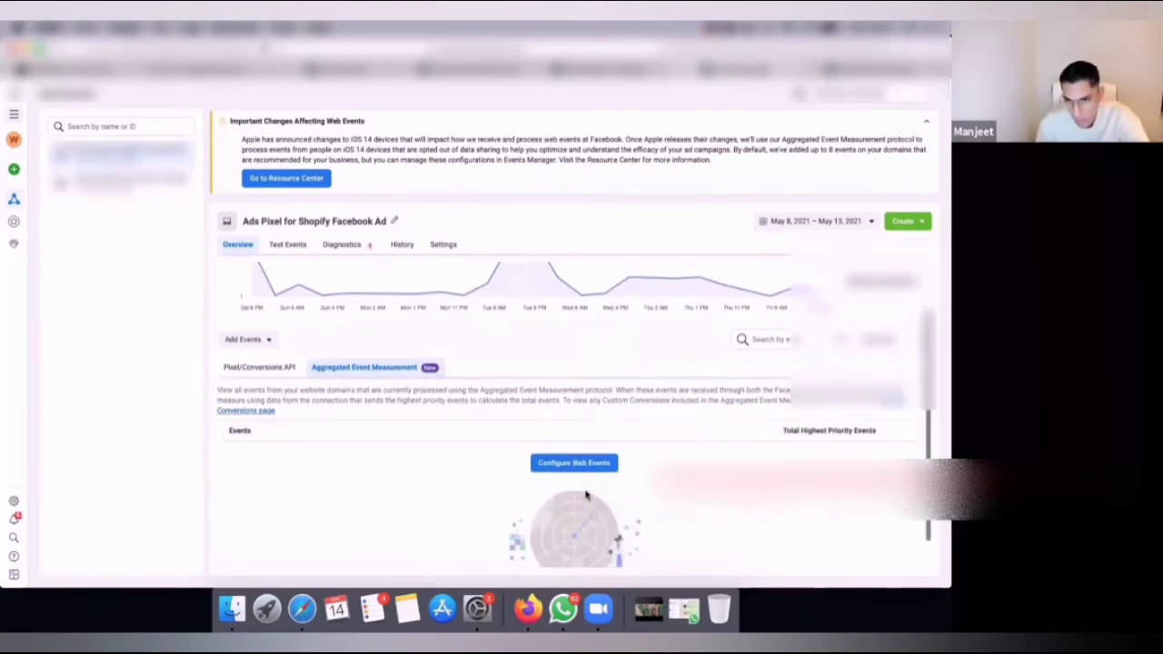
left_click(591, 464)
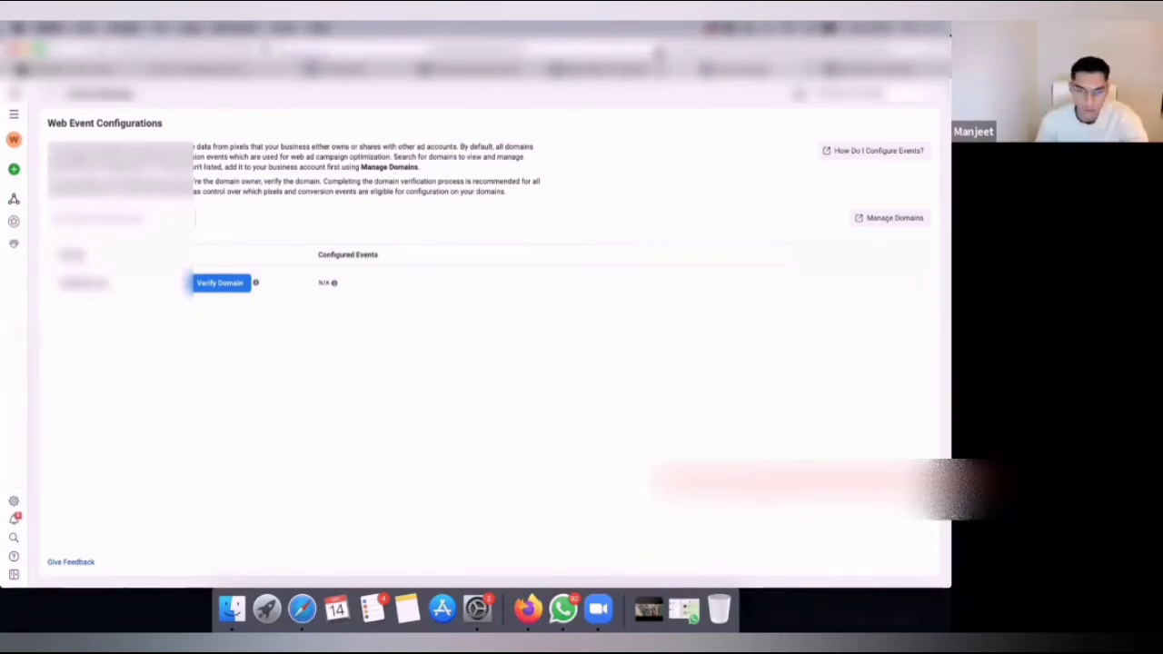
Refresh the web event configurations and open the verified domain's events for editing, accepting the warning about paused ads.
left_click(659, 52)
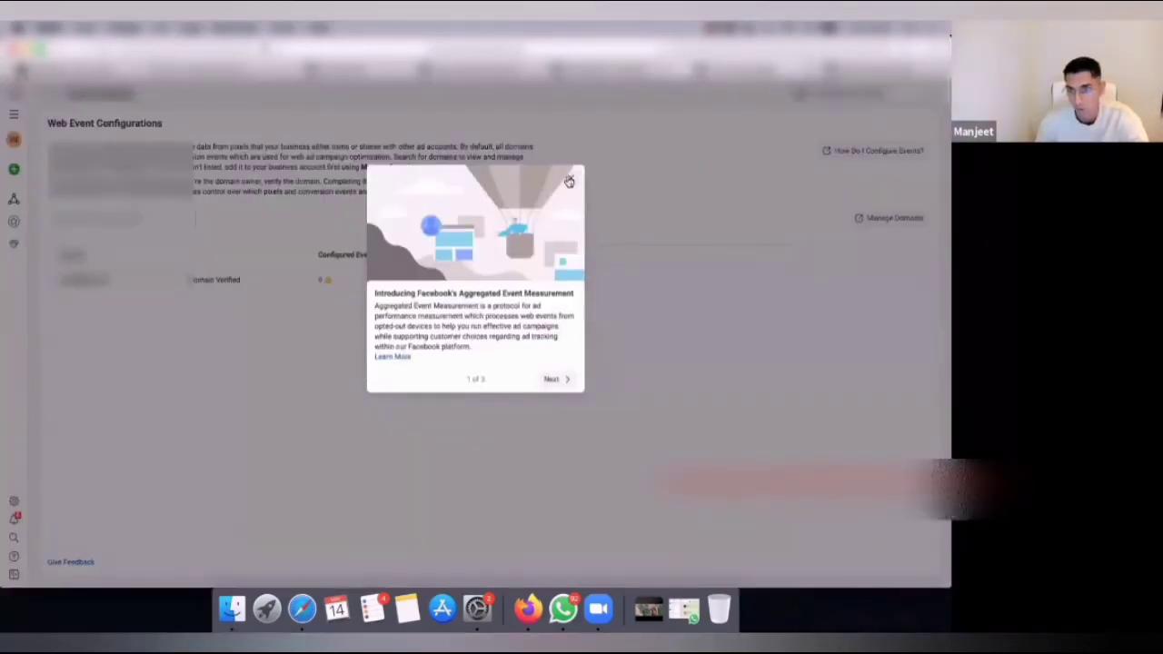
left_click(568, 182)
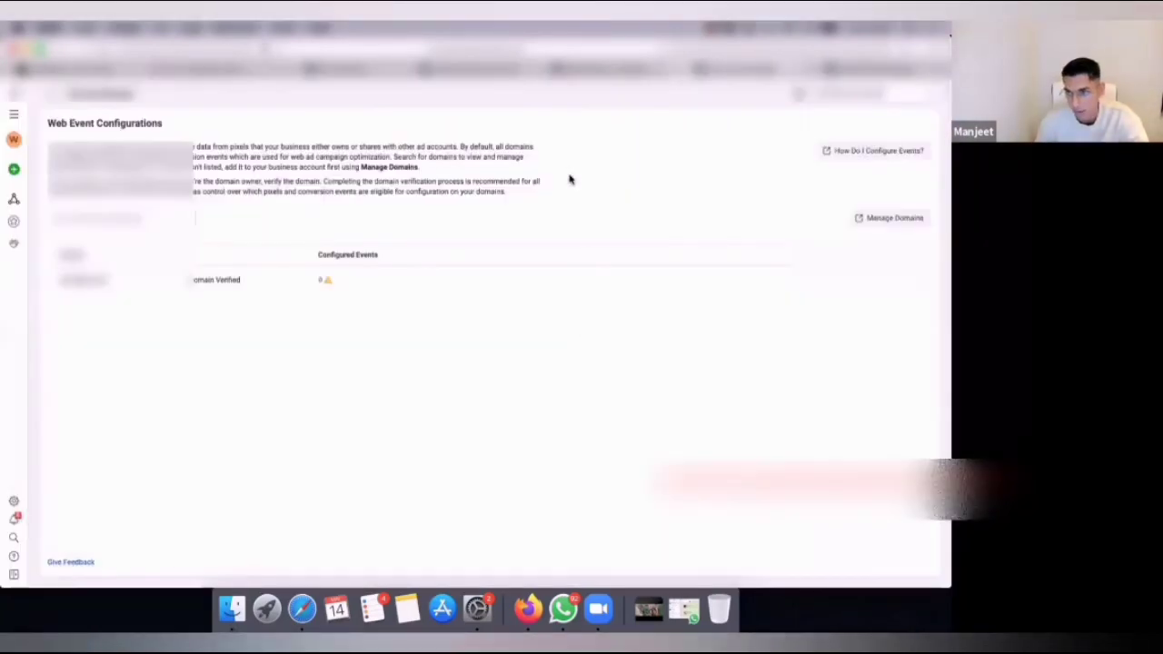
left_click(372, 287)
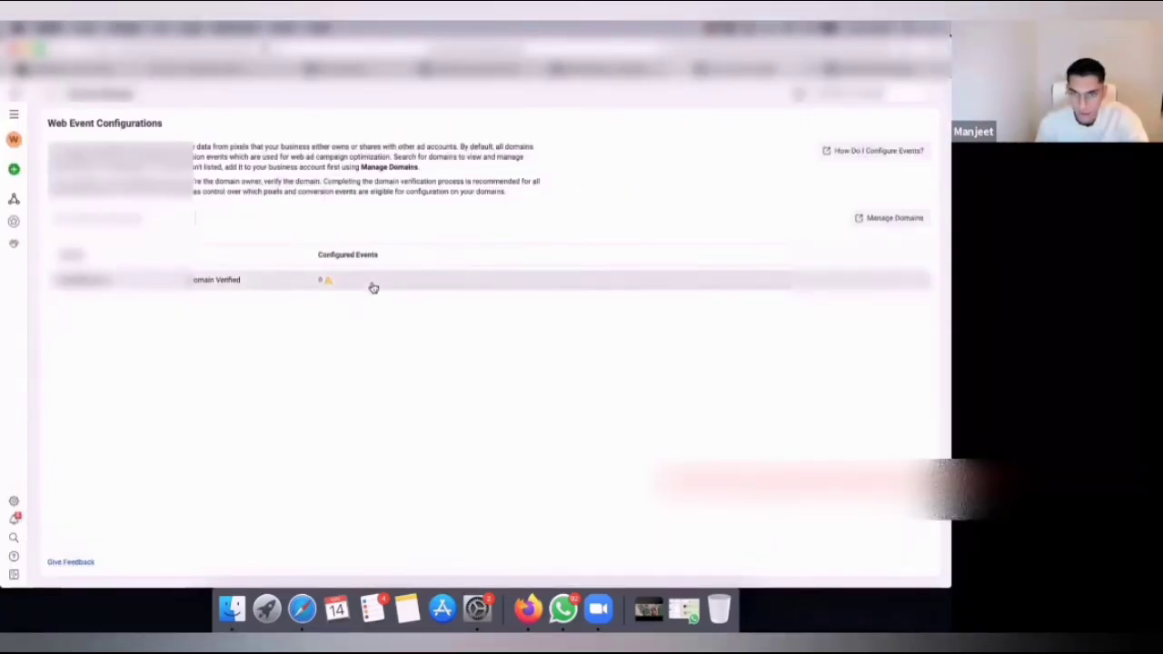
left_click(355, 305)
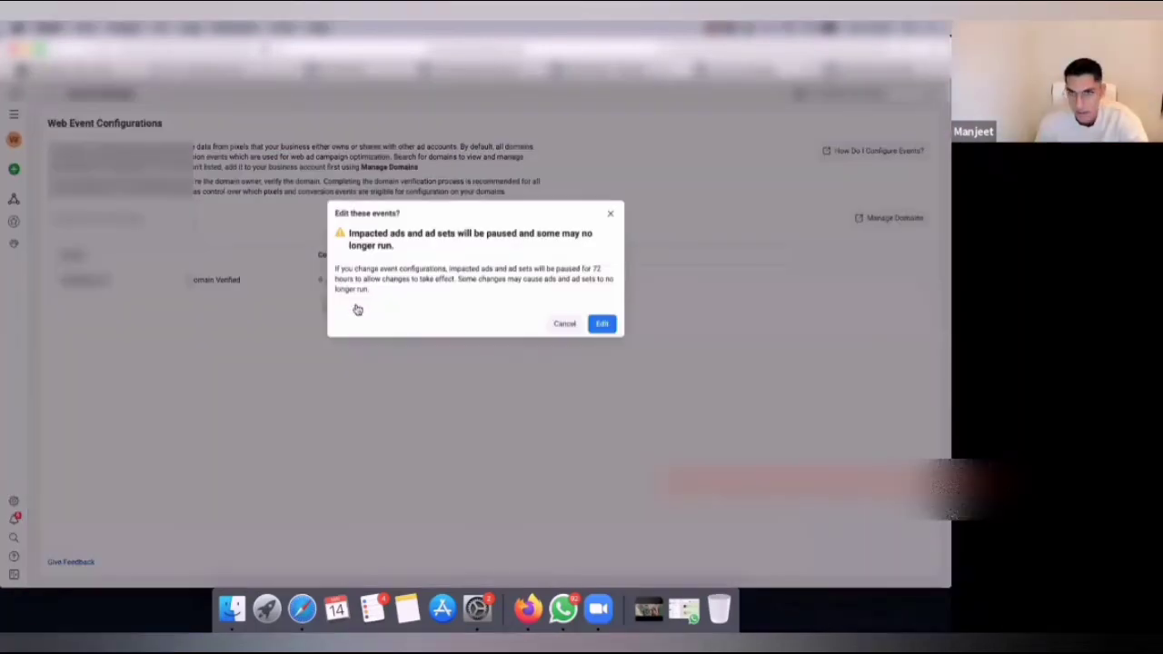
left_click(596, 327)
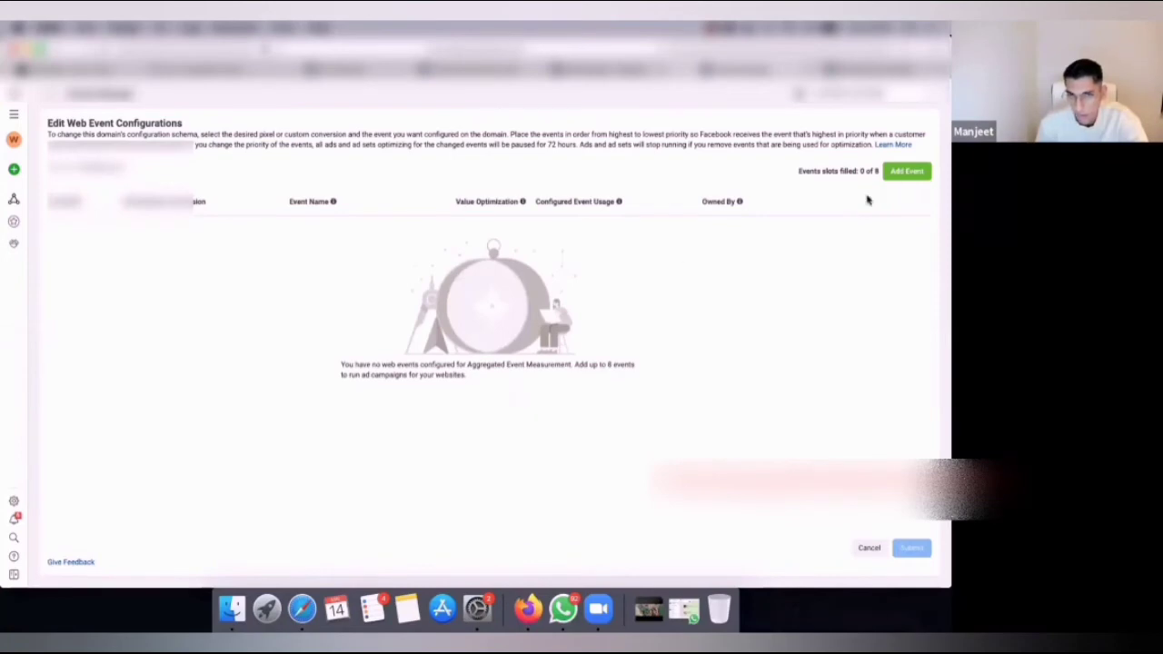
Add a first event to the domain using the Ads Pixel for Shopify Facebook Ad and the Purchase event.
left_click(923, 174)
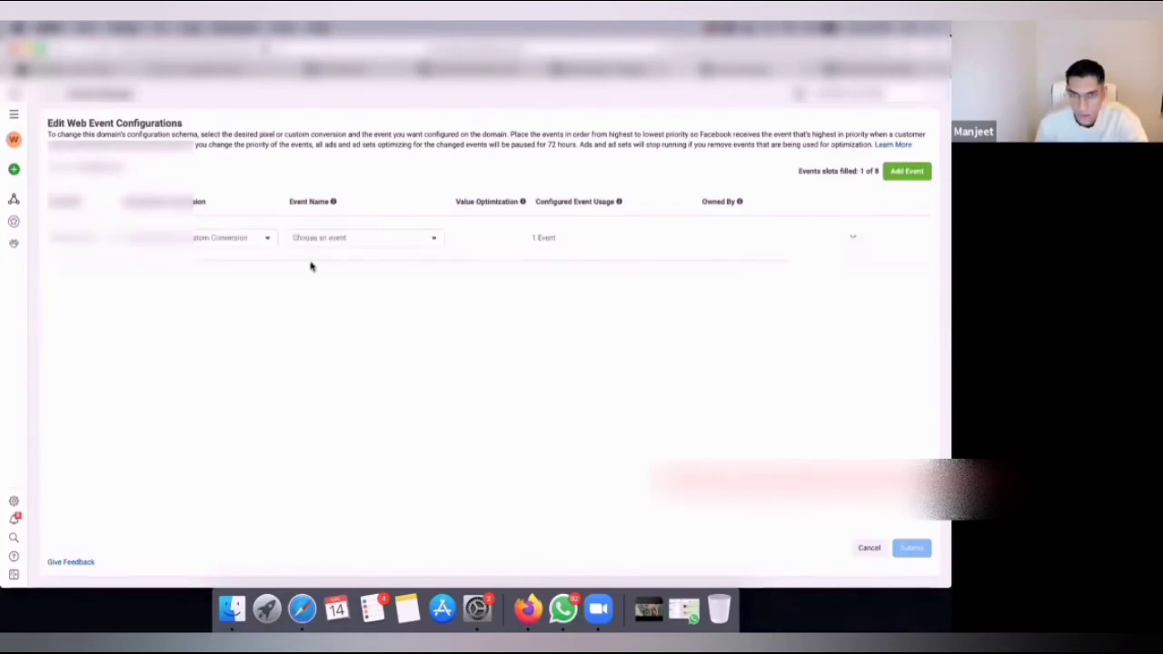
left_click(233, 240)
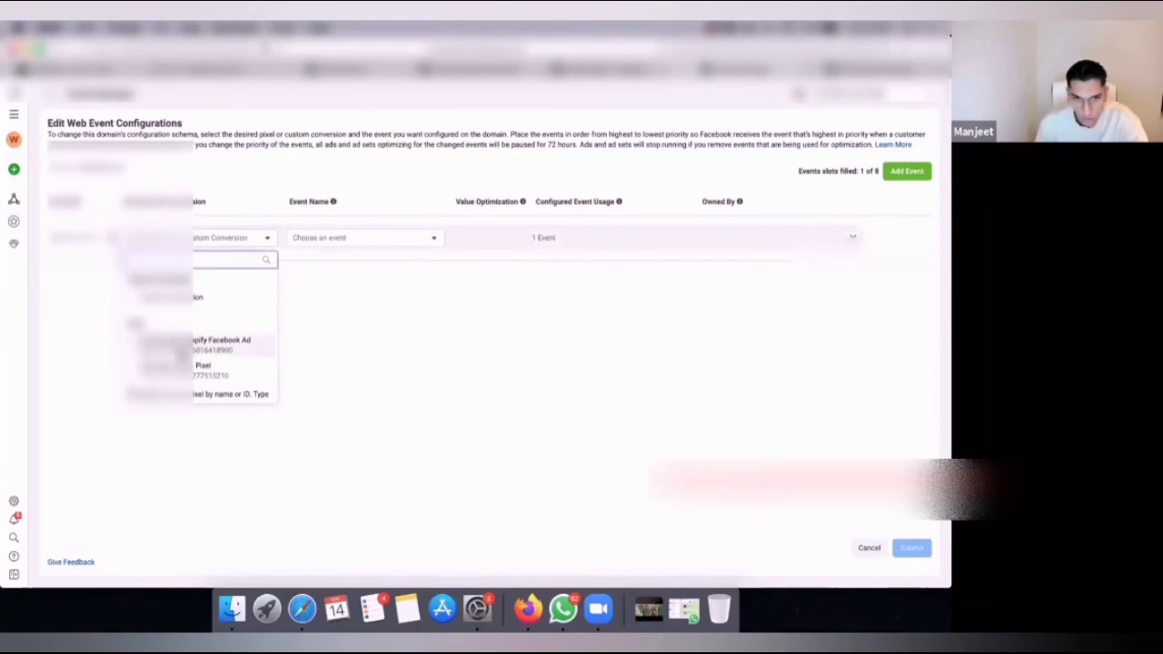
left_click(223, 344)
left_click(359, 244)
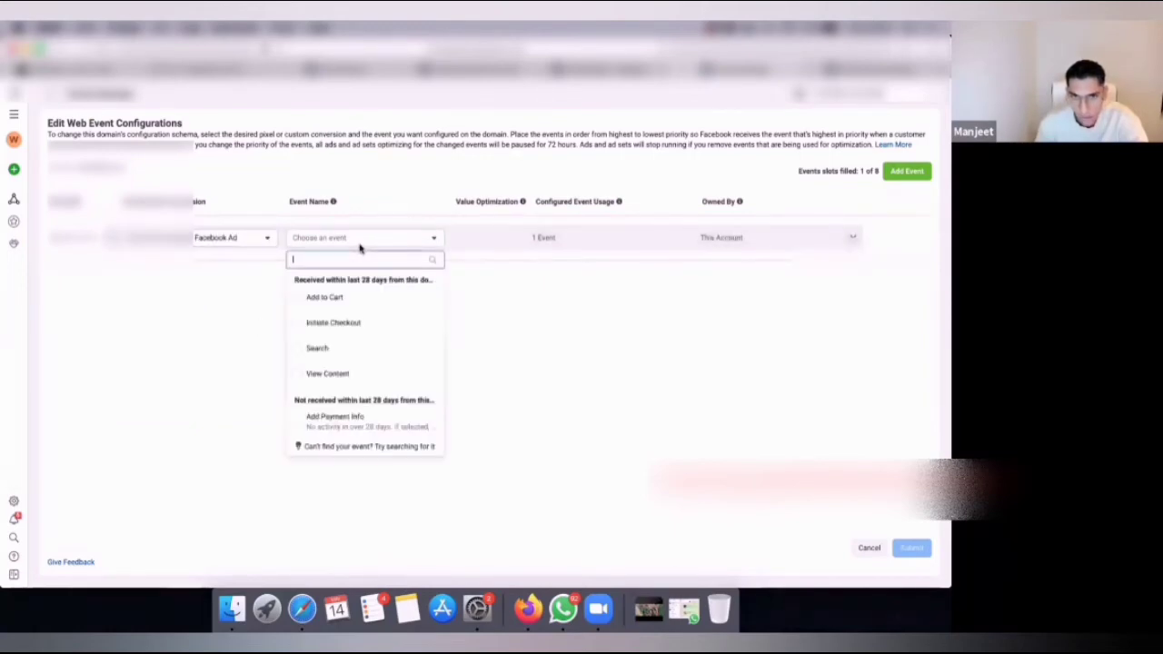
scroll(345, 408, "down", 5)
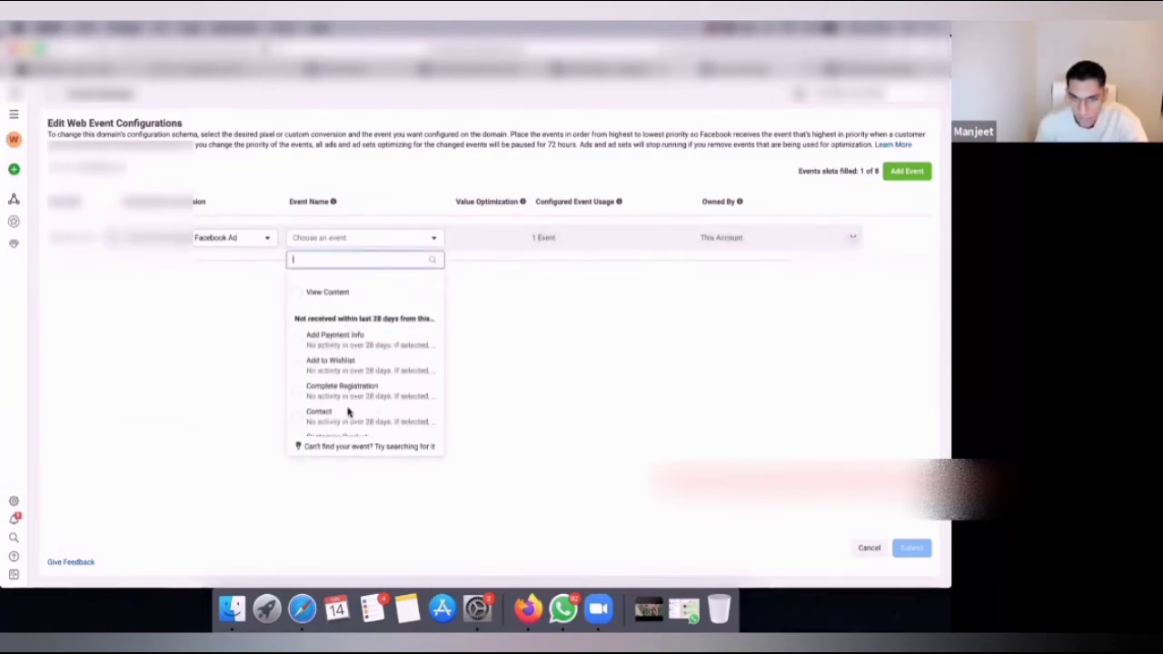
scroll(349, 411, "down", 5)
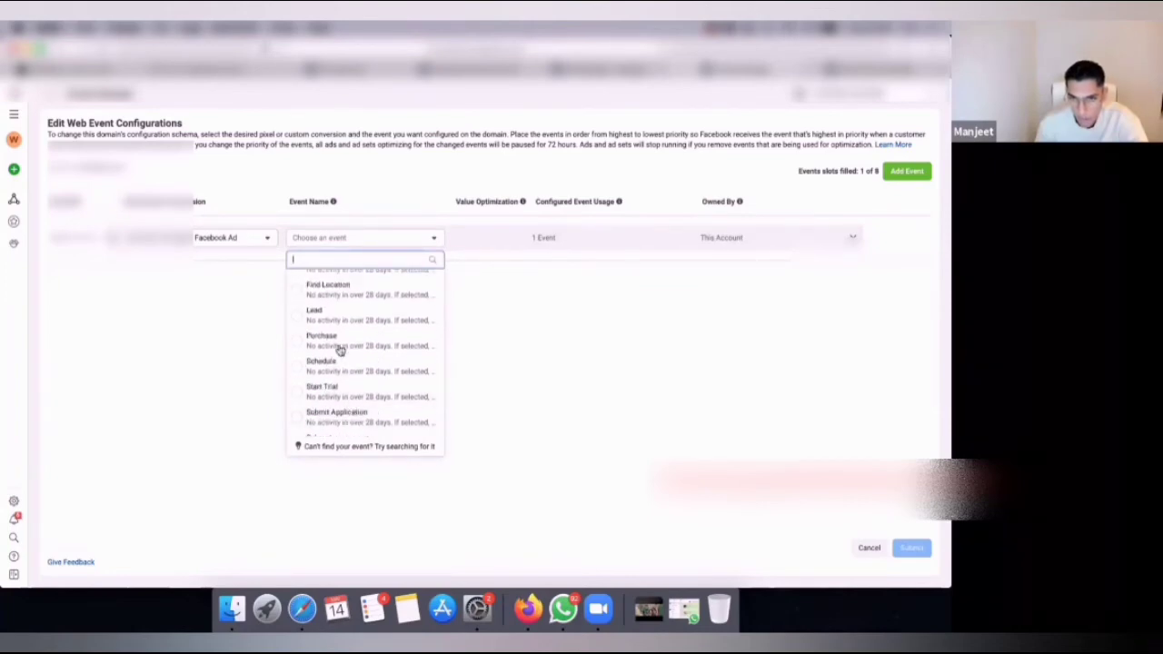
left_click(338, 343)
Add a second event using the same Shopify Facebook Ad pixel and the Add Payment Info event.
left_click(907, 171)
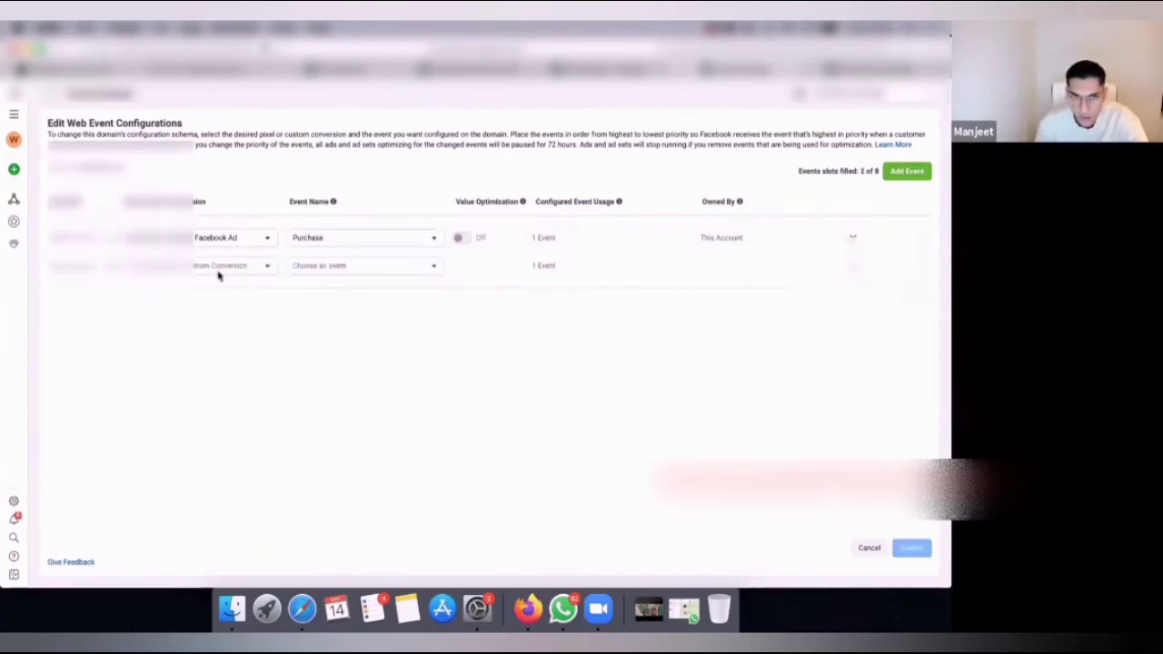
left_click(182, 273)
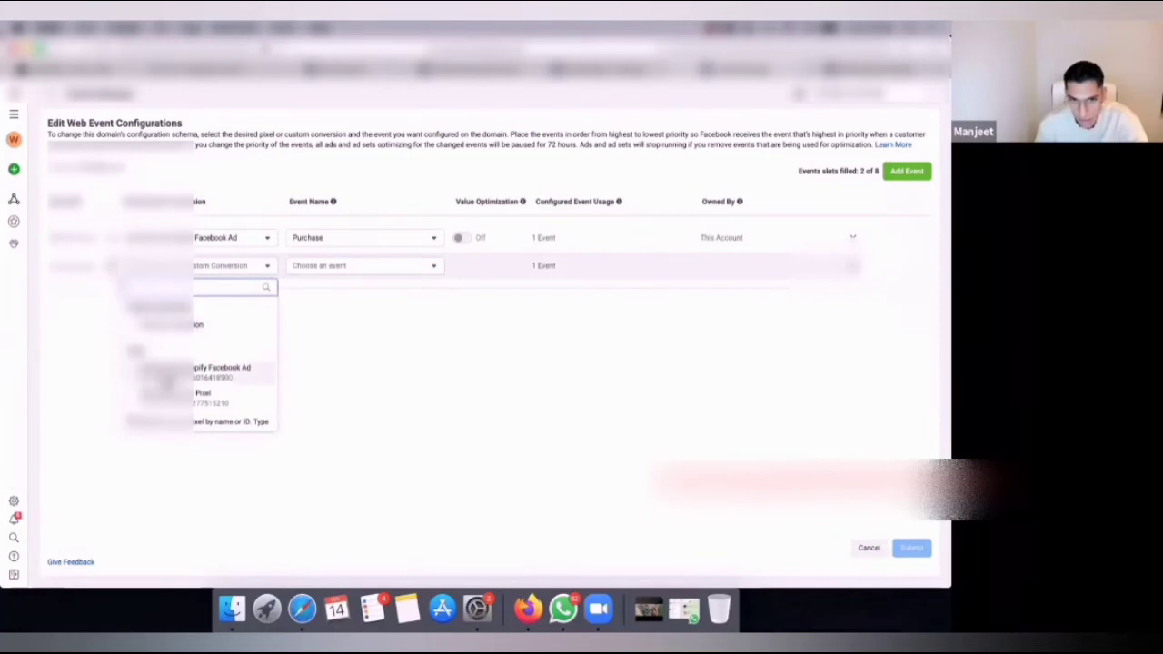
left_click(164, 376)
left_click(389, 267)
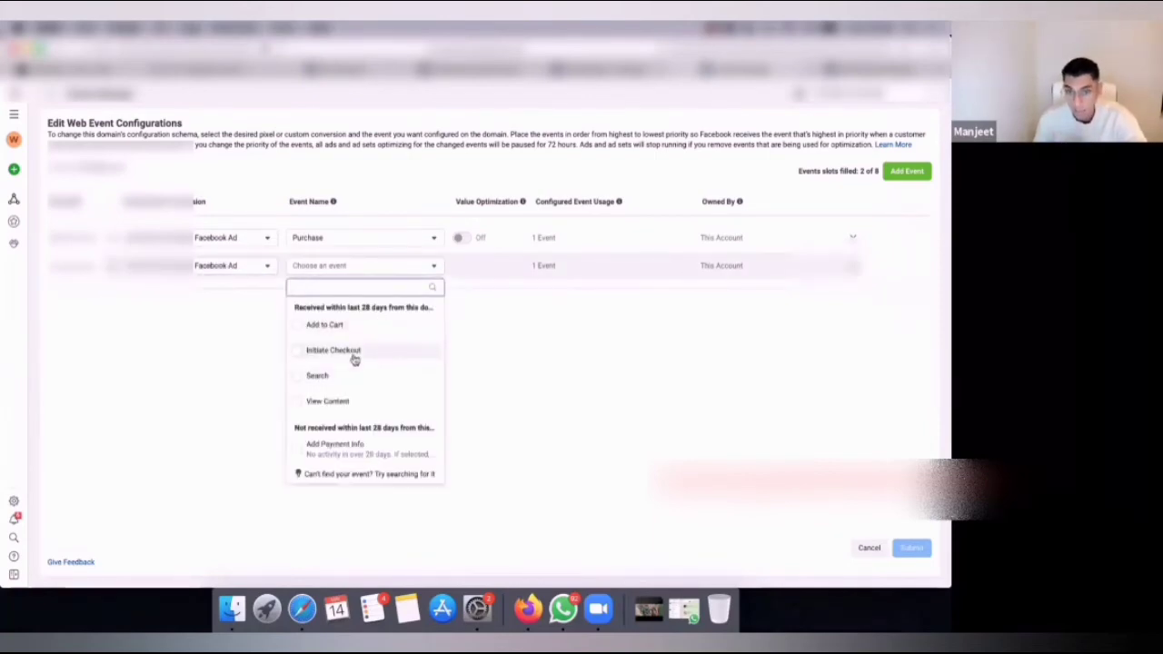
scroll(359, 402, "down", 2)
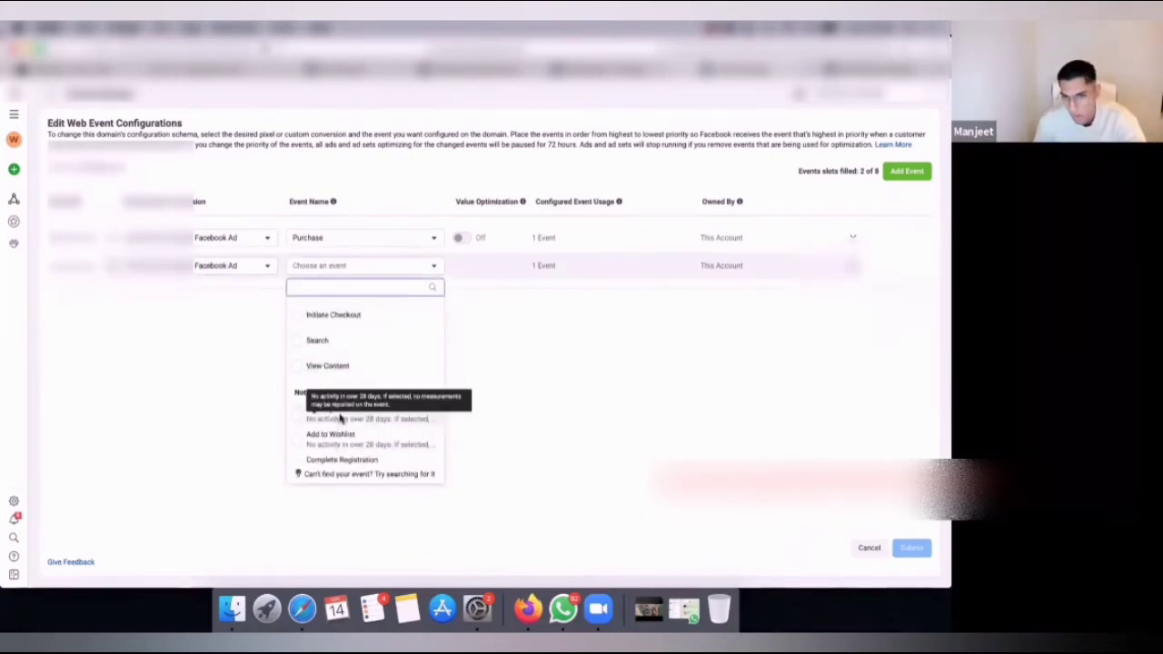
left_click(336, 410)
Add a third event using the same Shopify Facebook Ad pixel and the Initiate Checkout event.
left_click(906, 172)
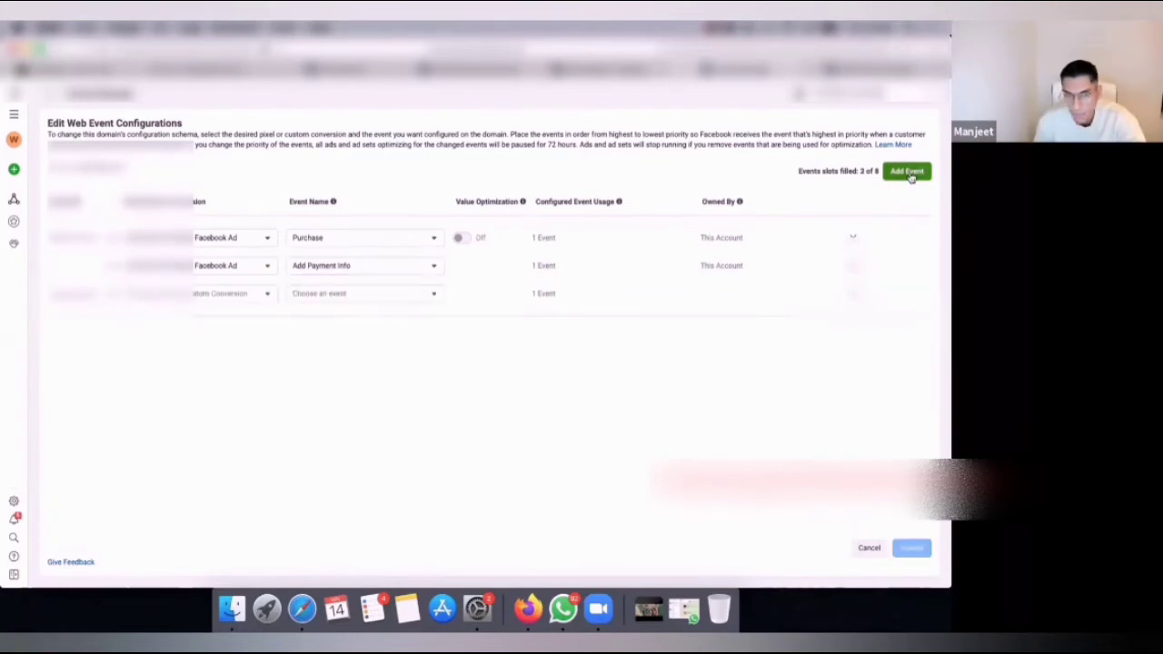
left_click(210, 293)
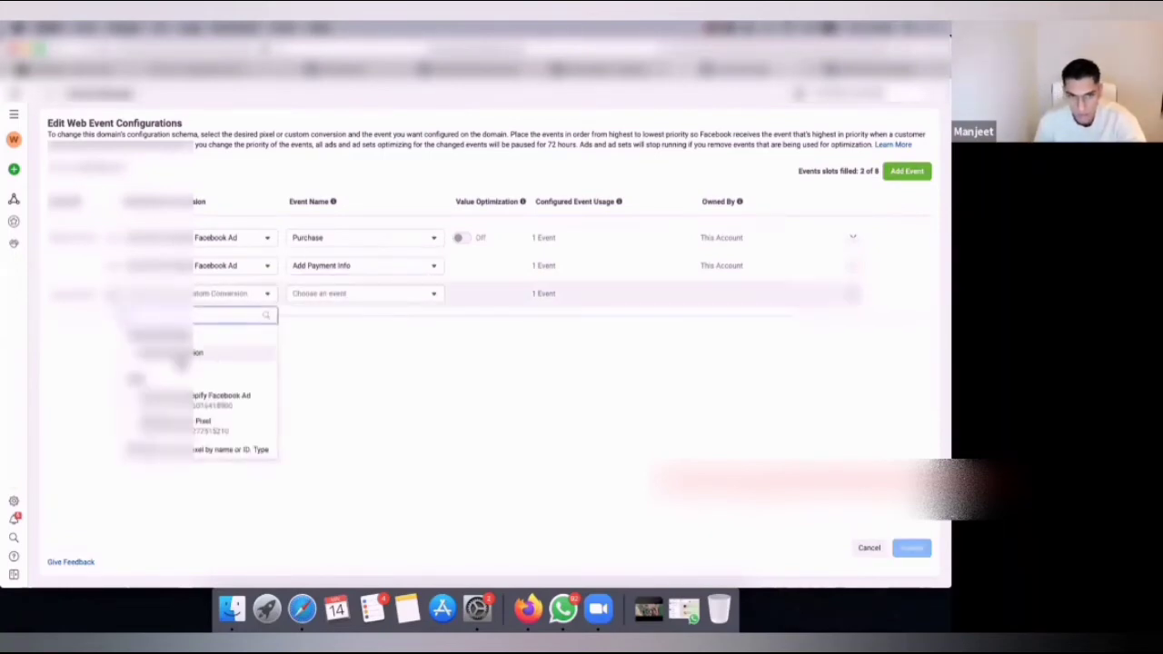
left_click(182, 397)
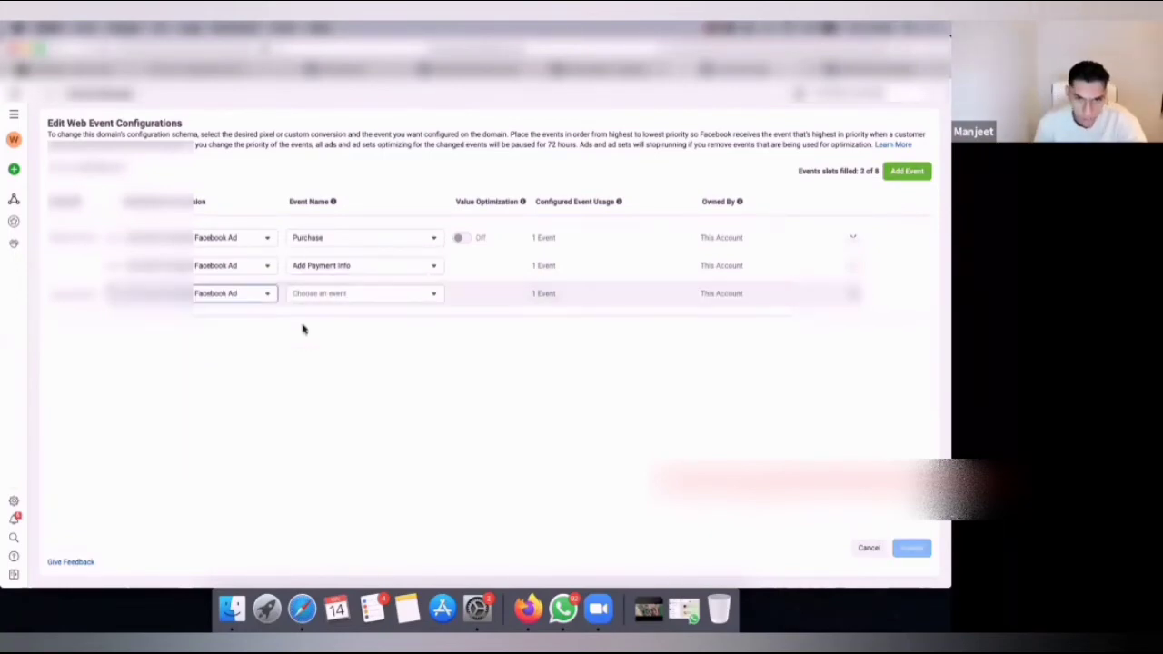
left_click(343, 295)
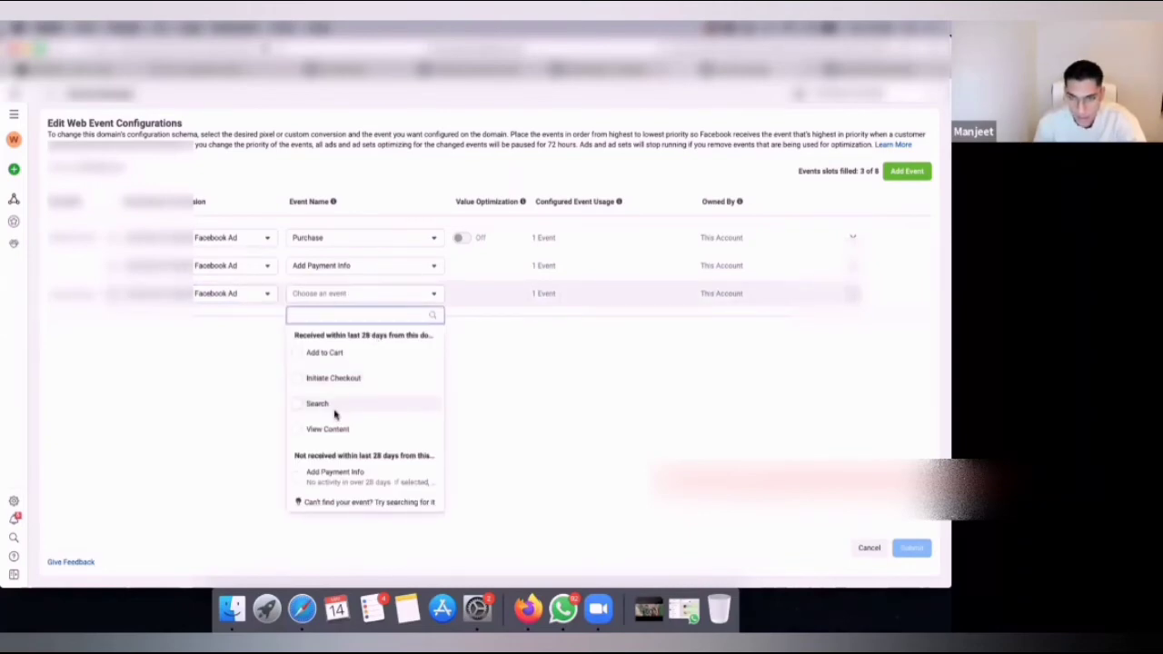
scroll(365, 423, "down", 2)
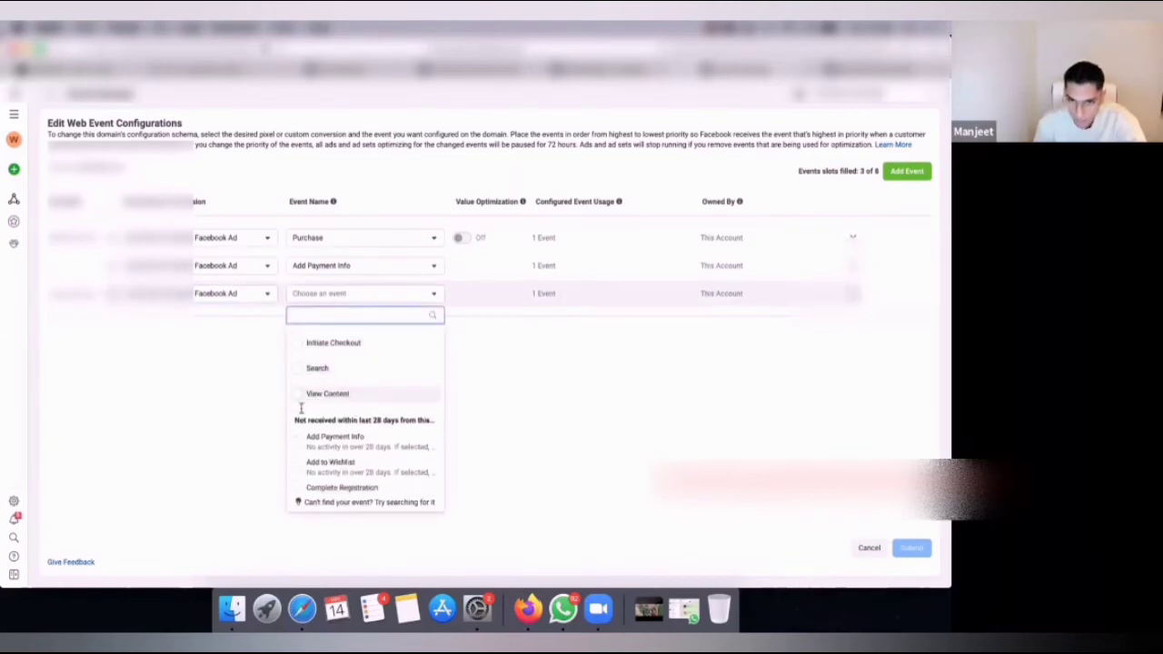
left_click(363, 345)
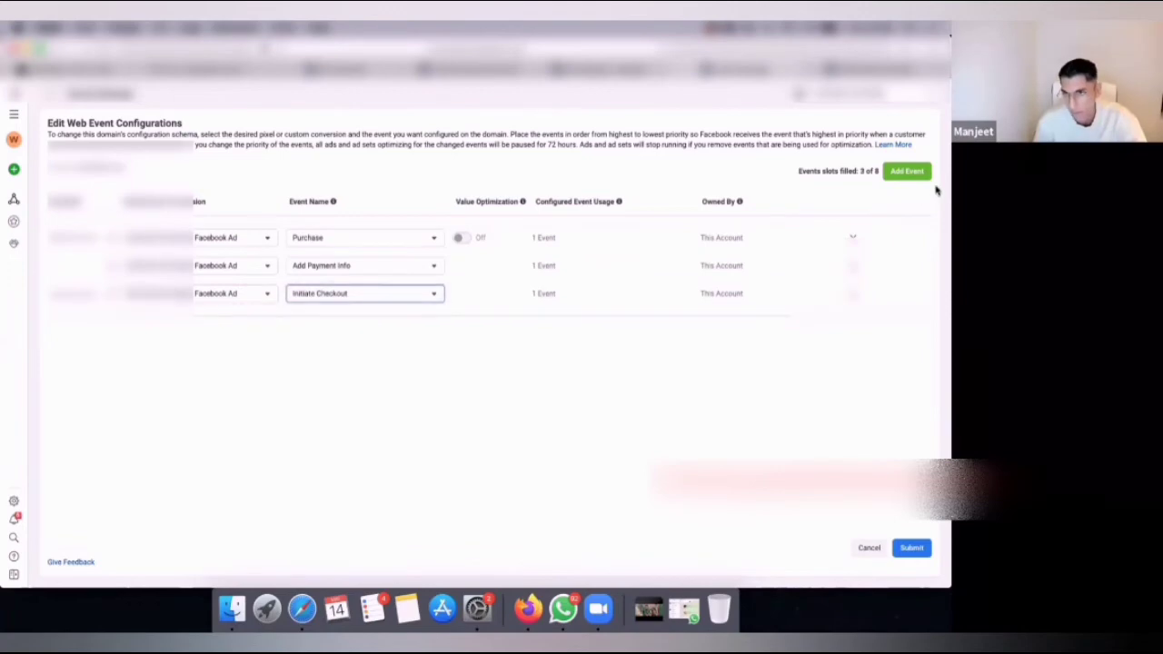
Add a fourth event using the same Shopify Facebook Ad pixel and the Add to Cart event.
left_click(899, 178)
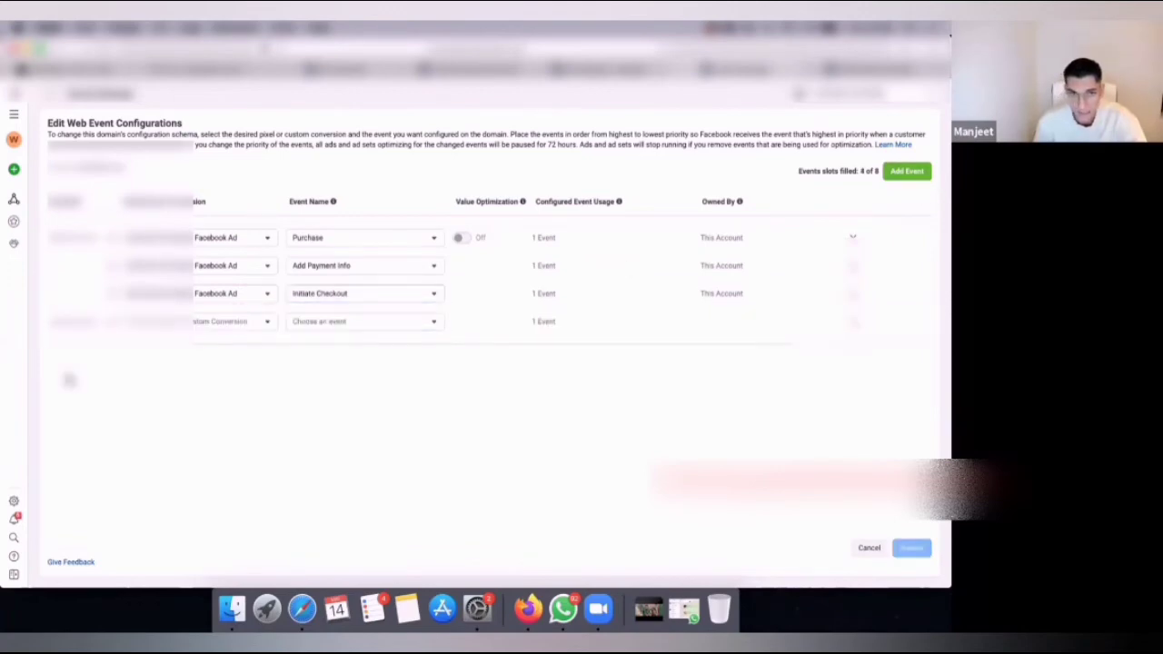
left_click(211, 324)
left_click(207, 429)
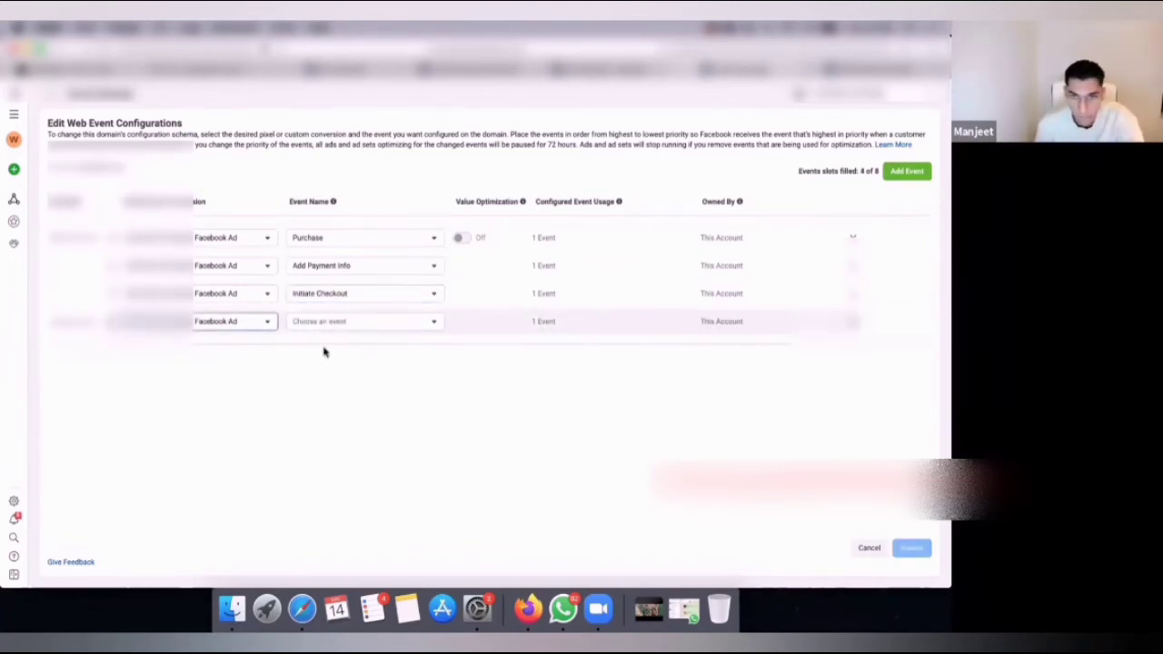
left_click(339, 324)
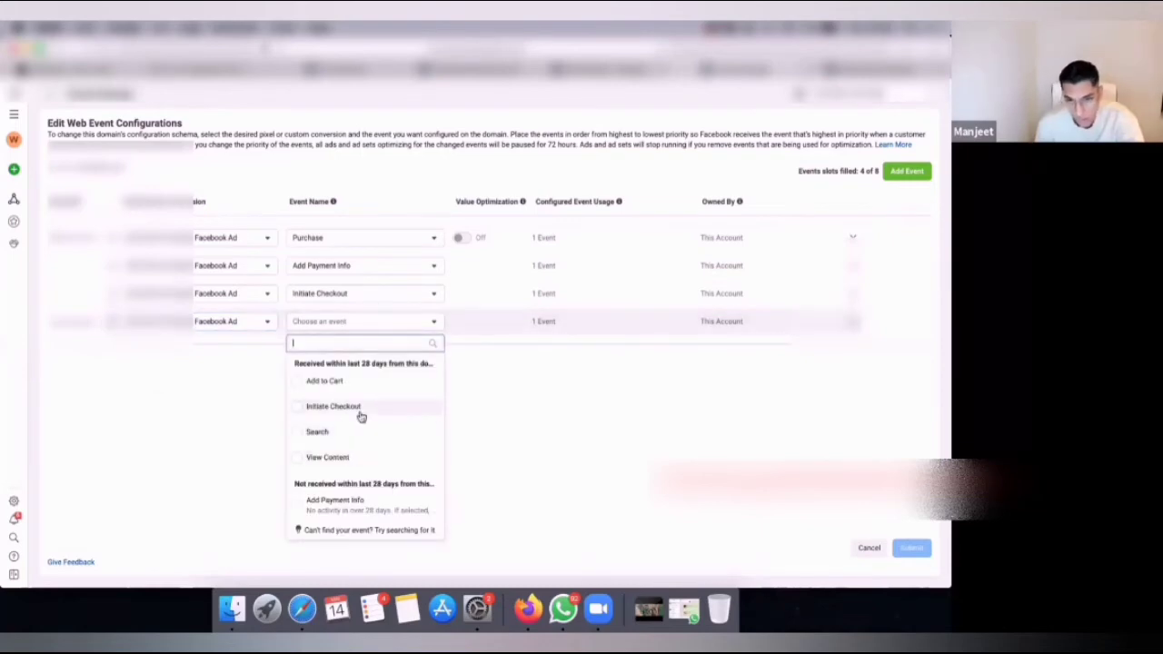
left_click(343, 383)
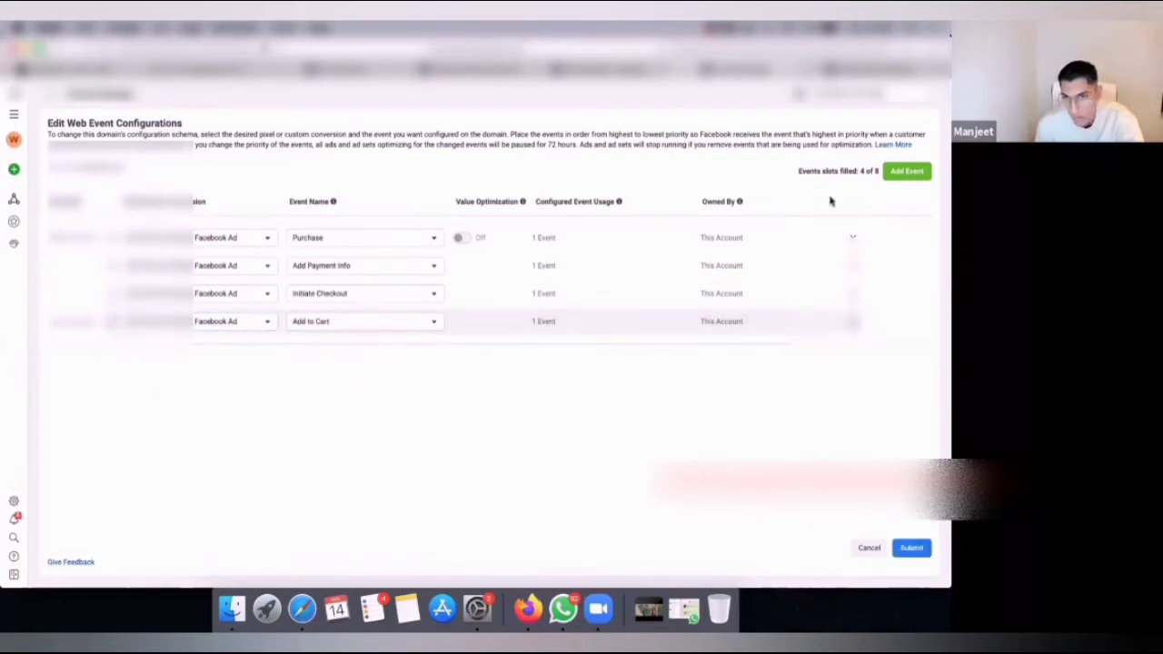
Add a fifth, lowest-priority event using the same Shopify Facebook Ad pixel and the View Content event.
left_click(906, 171)
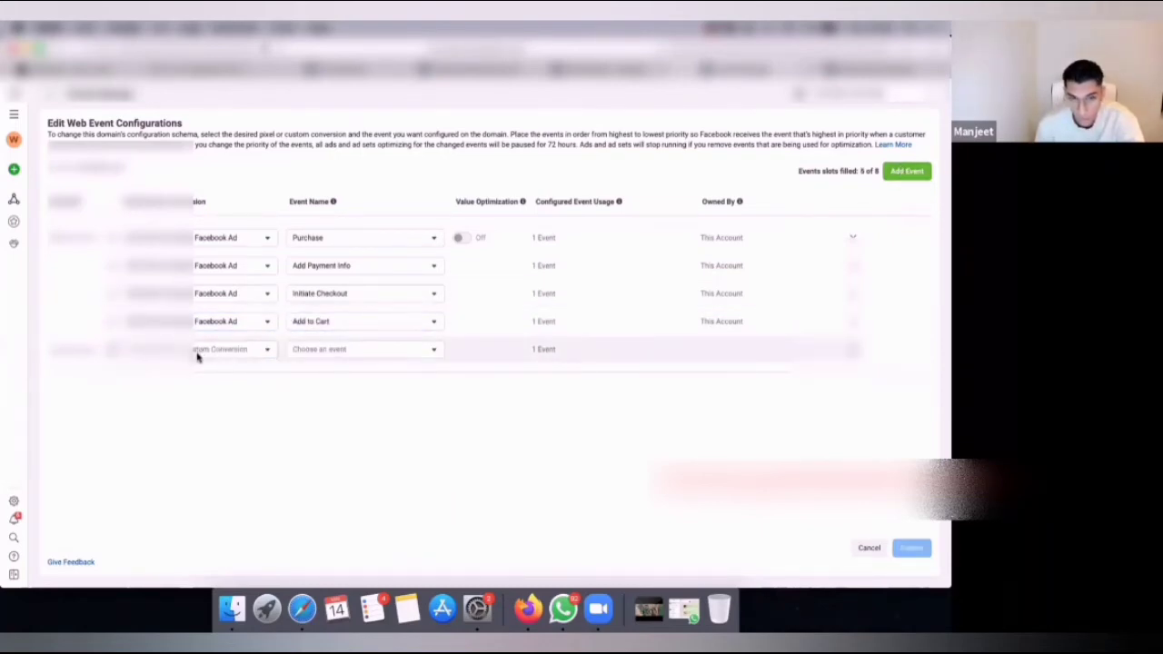
left_click(197, 354)
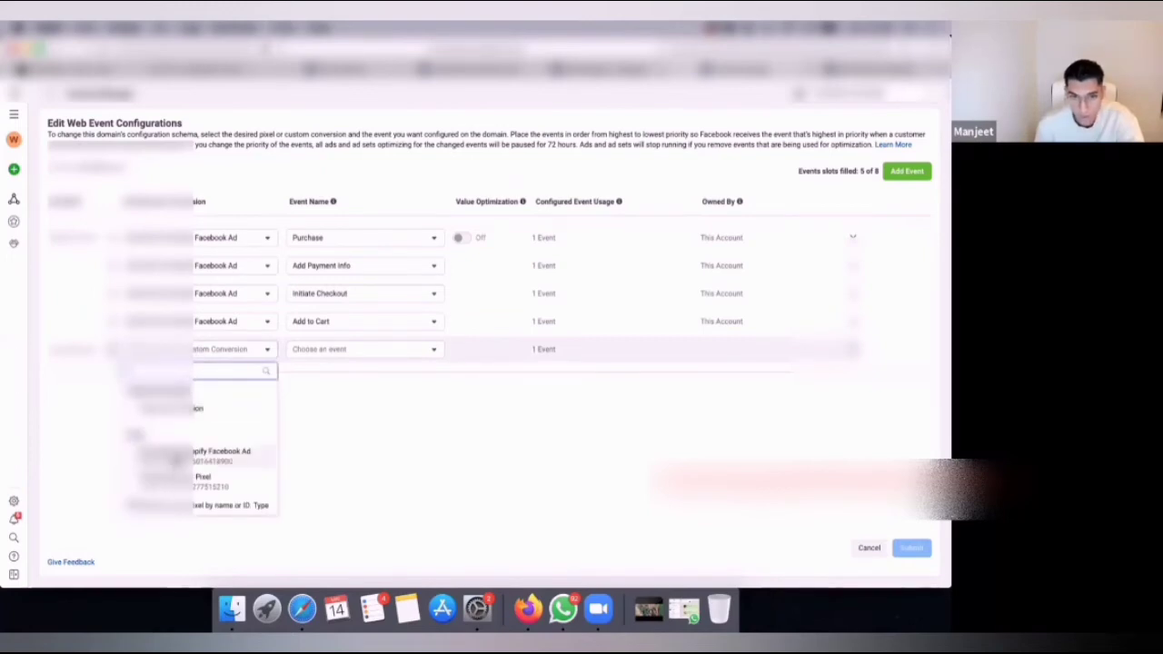
left_click(221, 452)
left_click(385, 351)
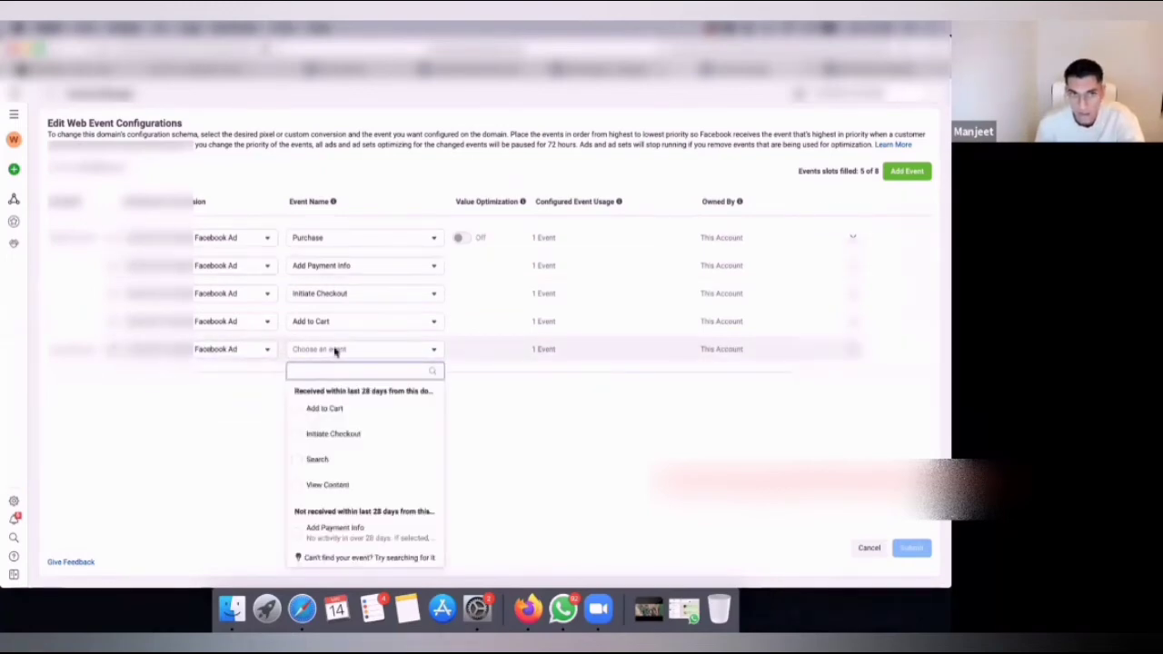
left_click(336, 487)
Submit the domain's event configuration, agree to the waiting-period condition, apply the changes and close the confirmation.
left_click(908, 552)
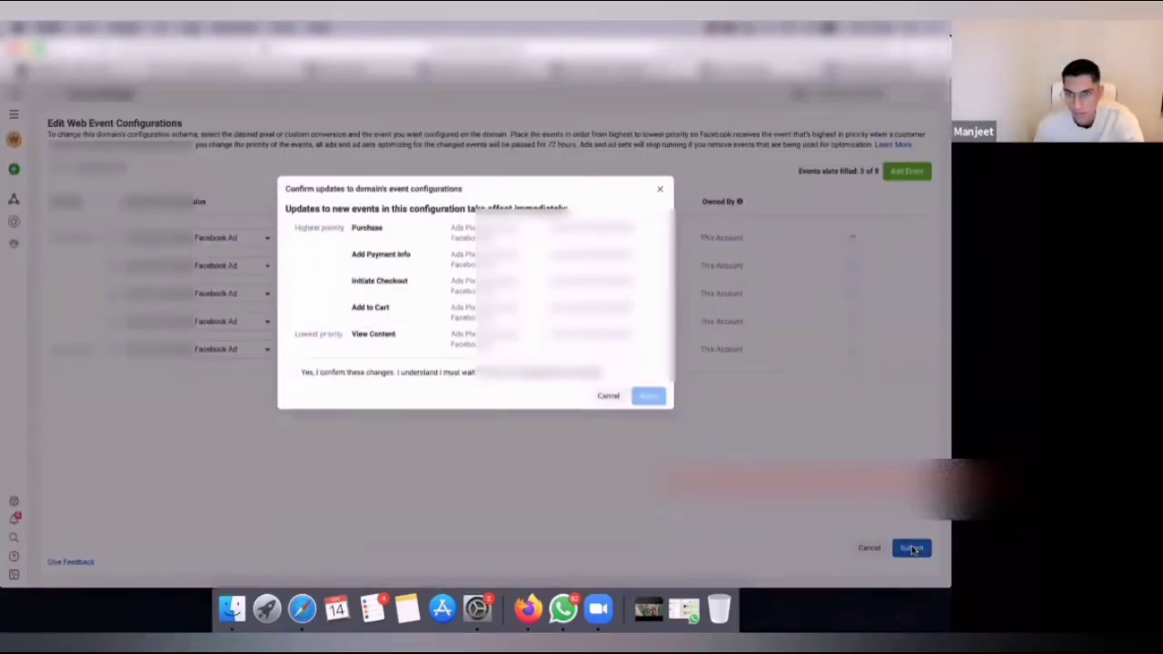
left_click(291, 374)
left_click(657, 400)
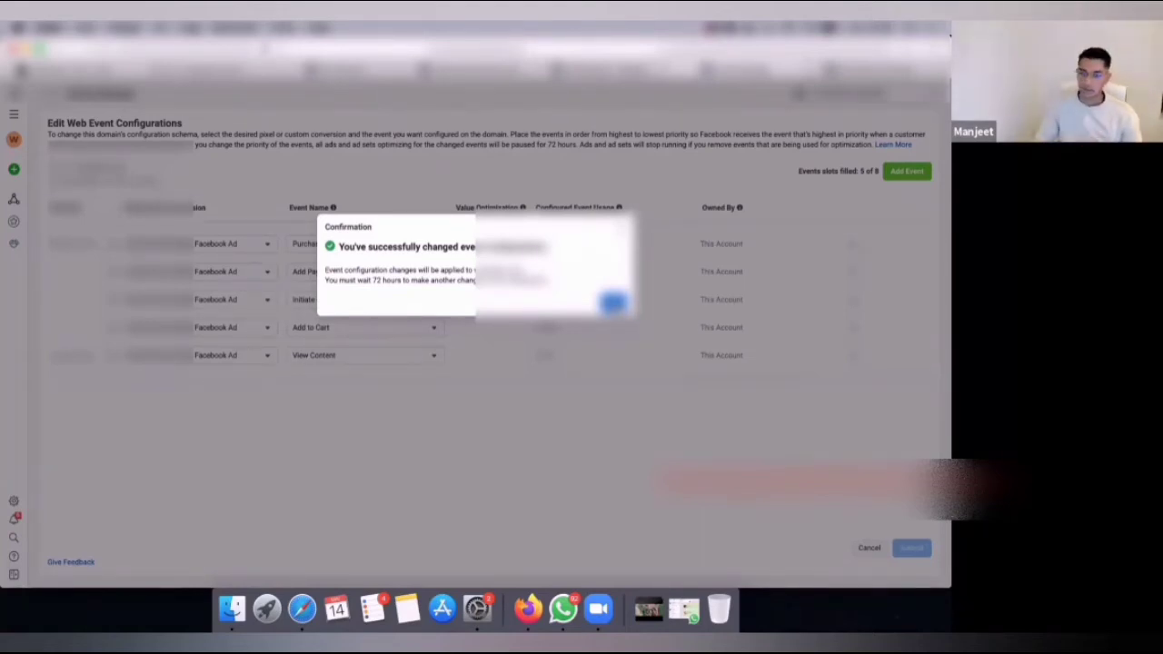
left_click(615, 304)
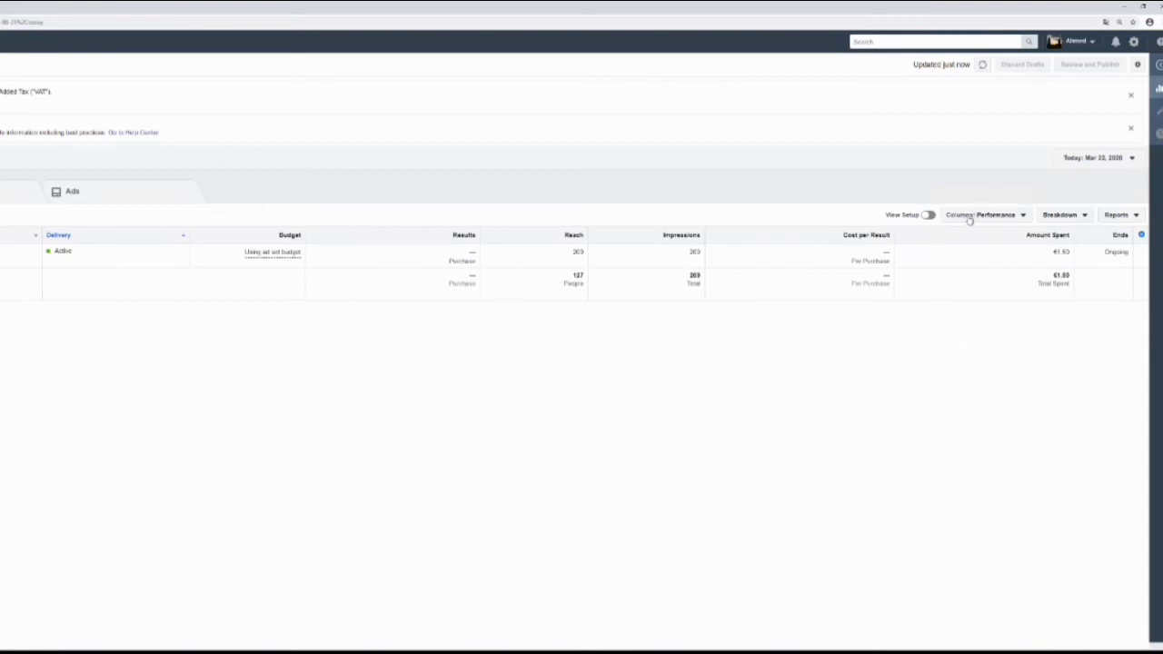
Open column customization for the campaign table and remove the Bid Strategy and Last Significant Edit columns.
left_click(996, 218)
left_click(999, 397)
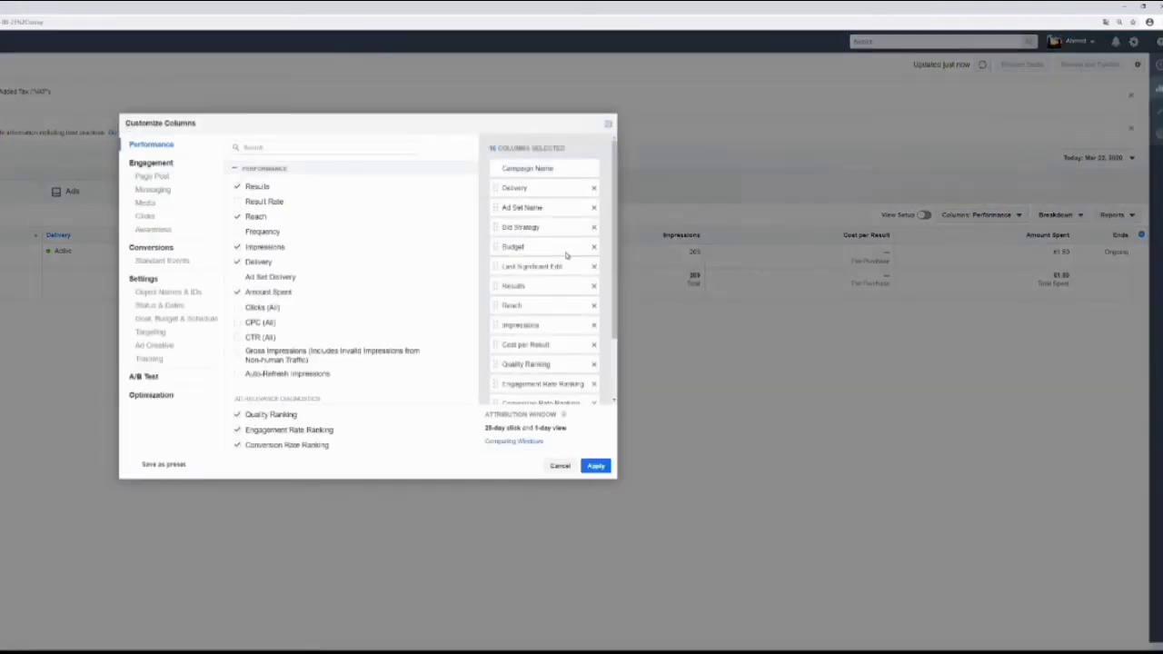
left_click(594, 227)
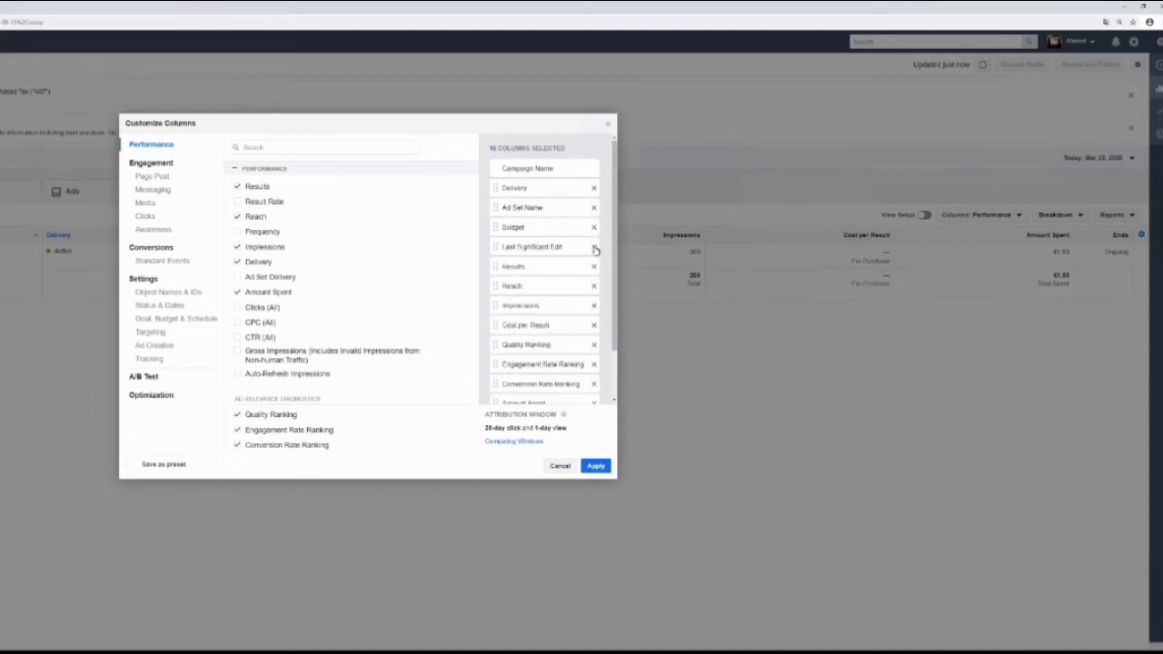
left_click(594, 247)
Remove the Quality, Engagement Rate and Conversion Rate Ranking columns, along with Schedule and Ends.
scroll(597, 254, "down", 2)
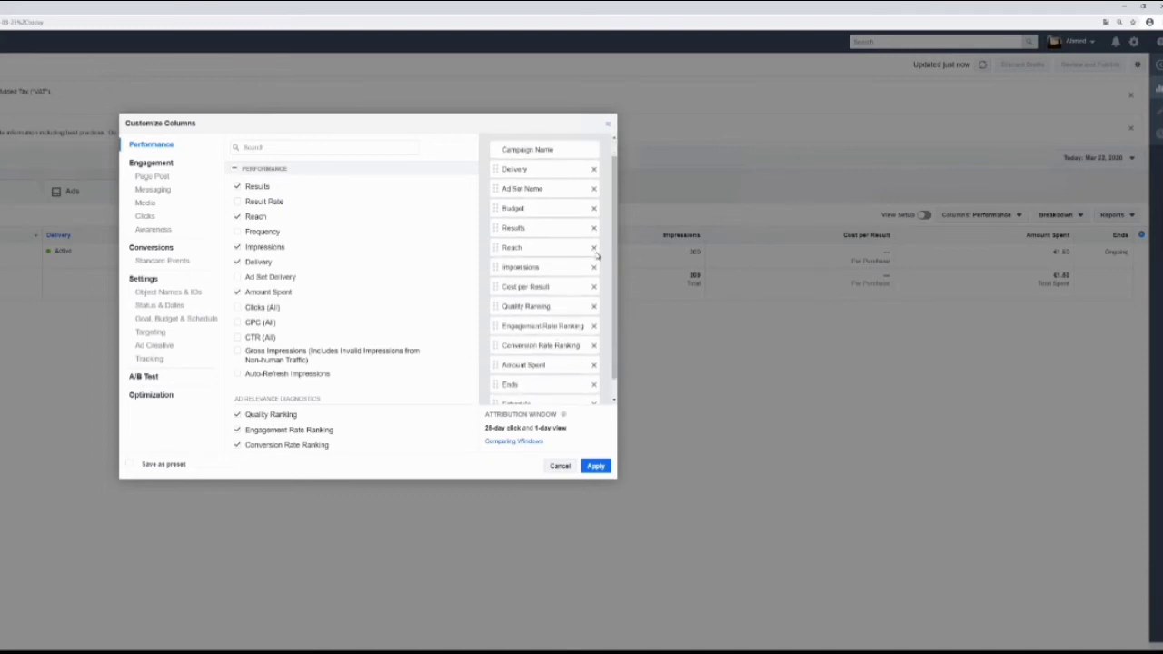
left_click(594, 286)
left_click(594, 306)
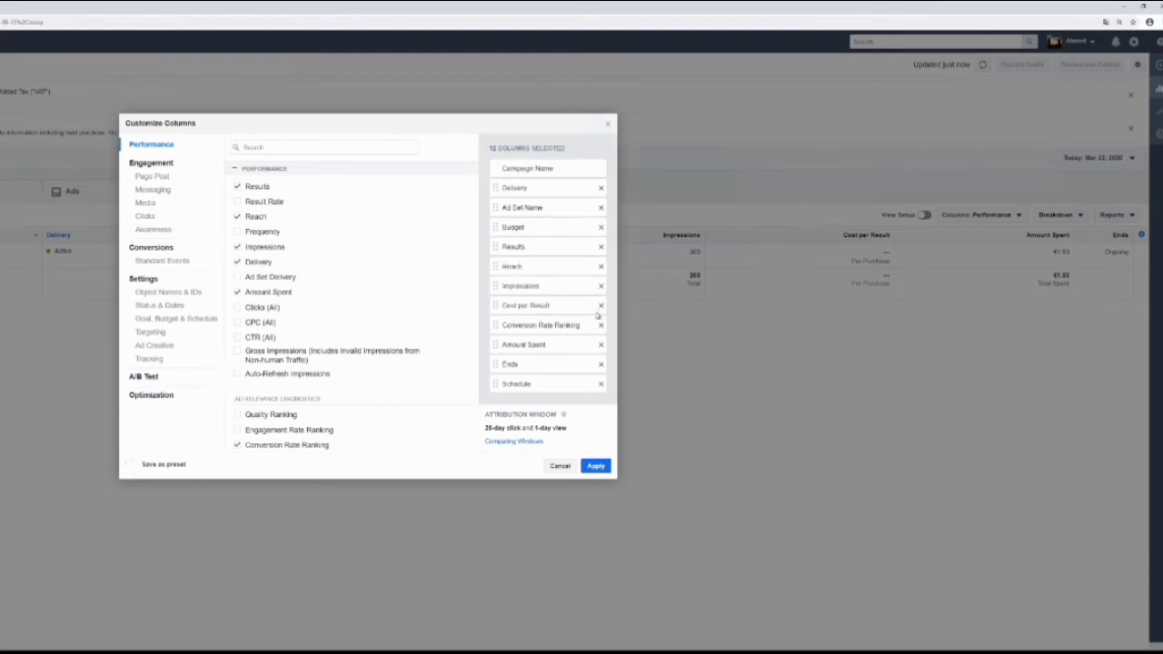
left_click(600, 325)
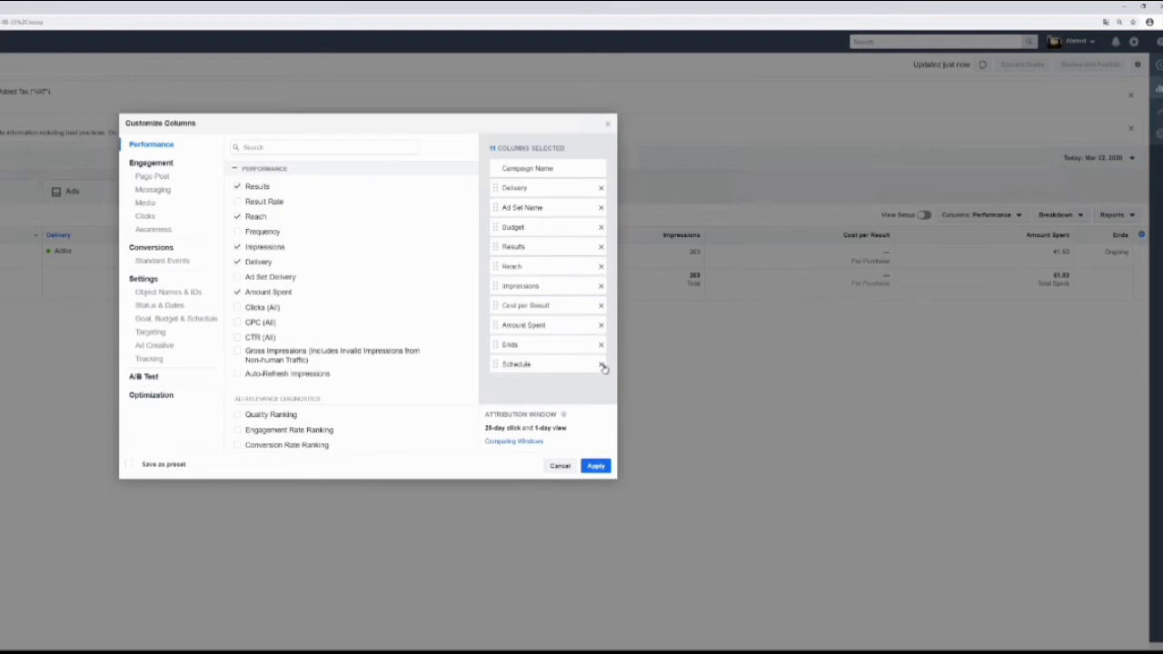
left_click(601, 364)
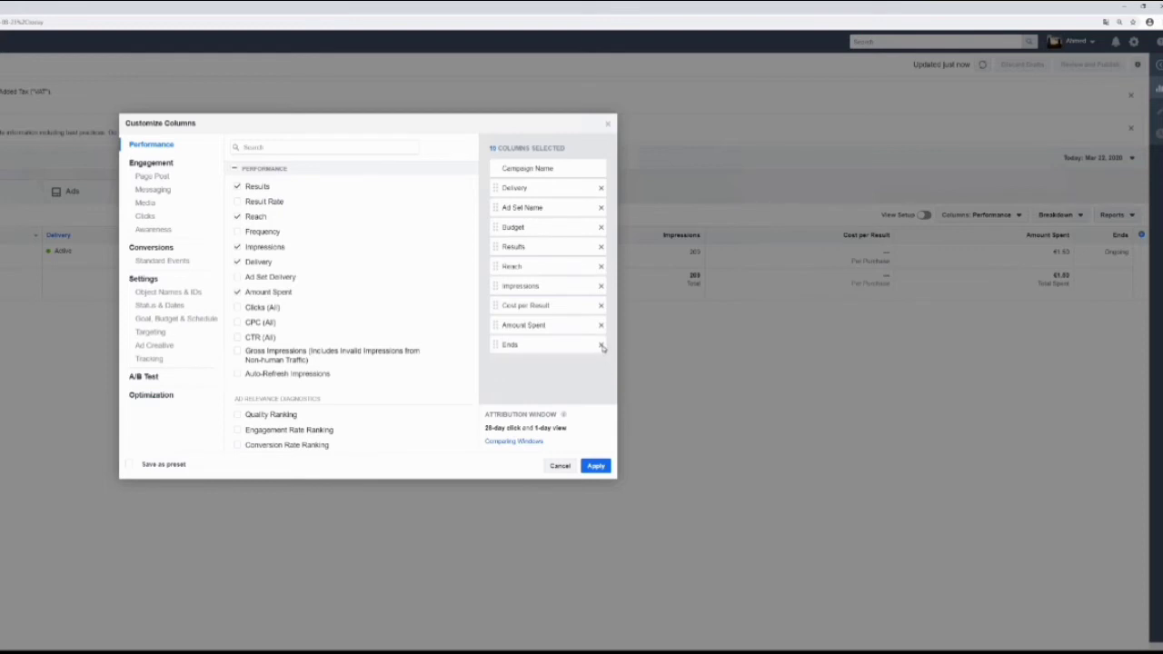
left_click(600, 345)
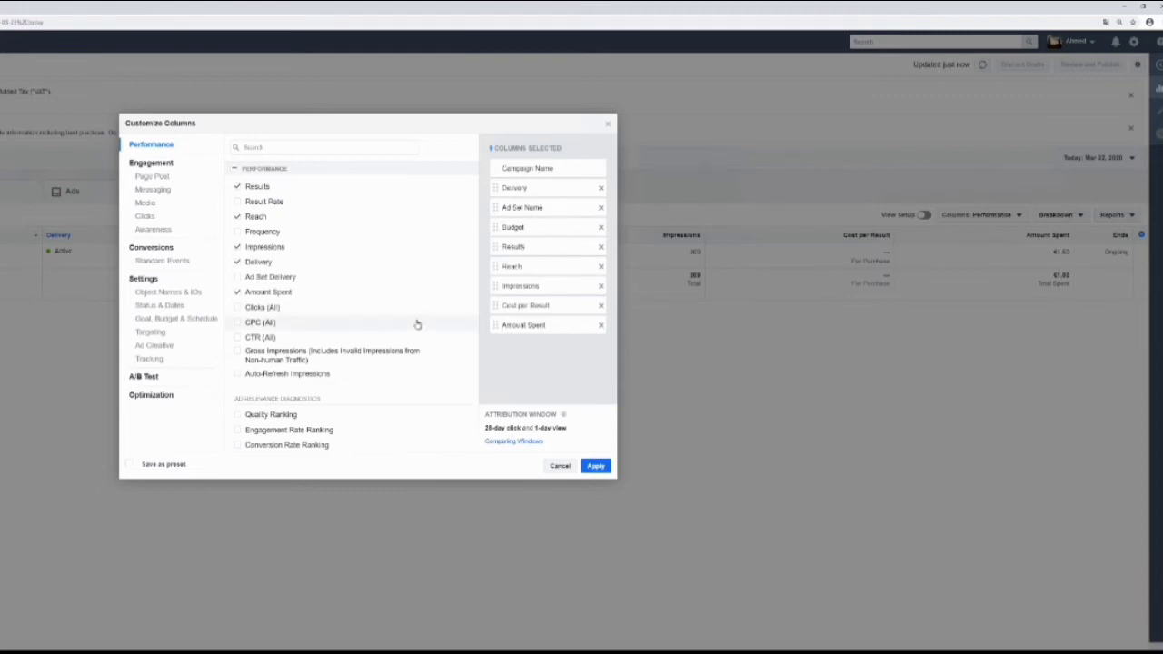
Add the CTR (All) and Link Clicks metrics to the selected columns.
left_click(256, 339)
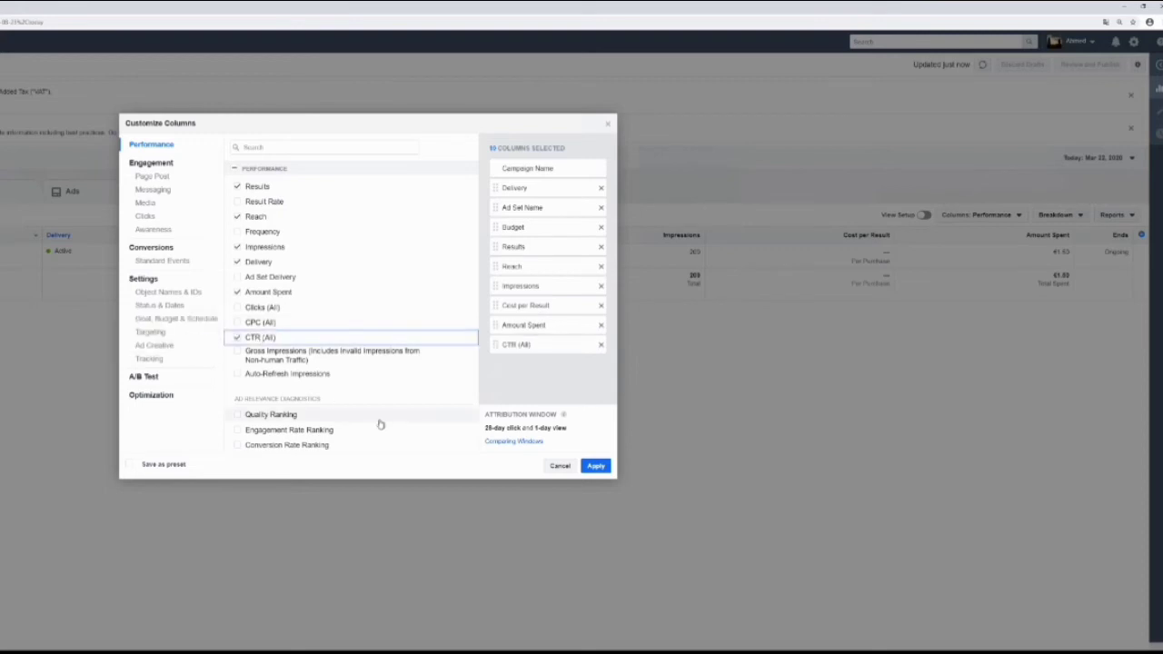
left_click(281, 147)
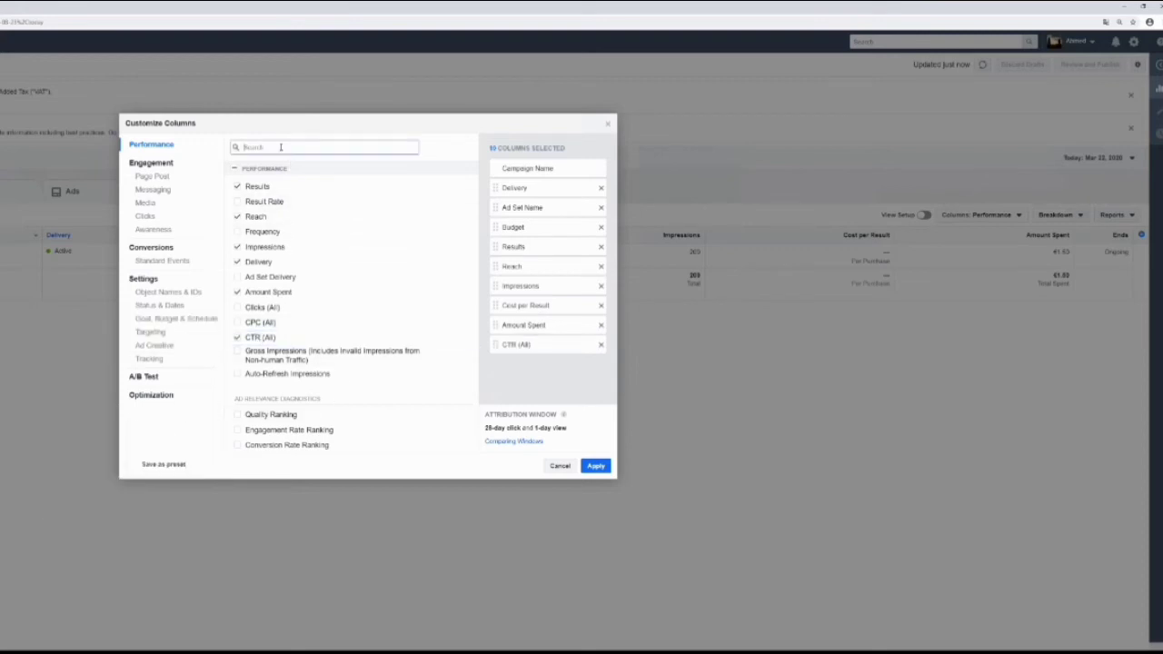
type("link")
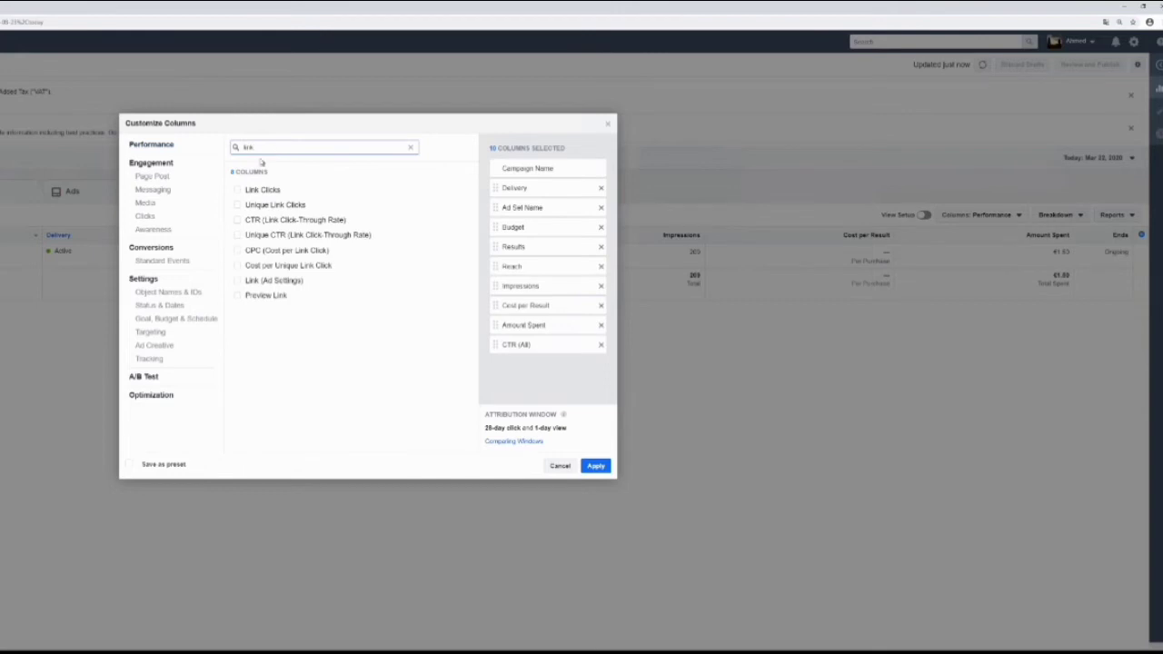
left_click(275, 192)
Find and add the CPC (All) and CPM (Cost per 1,000 Impressions) metrics to the selected columns.
double_click(275, 145)
type("cpc")
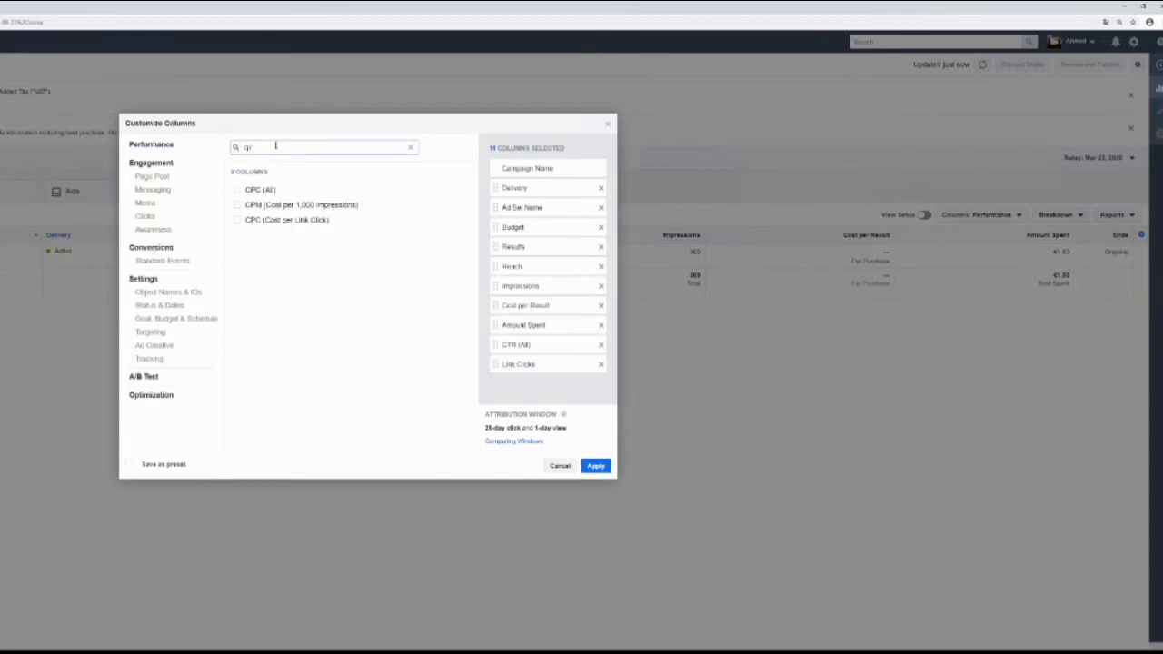
left_click(258, 189)
double_click(284, 145)
type("cpm")
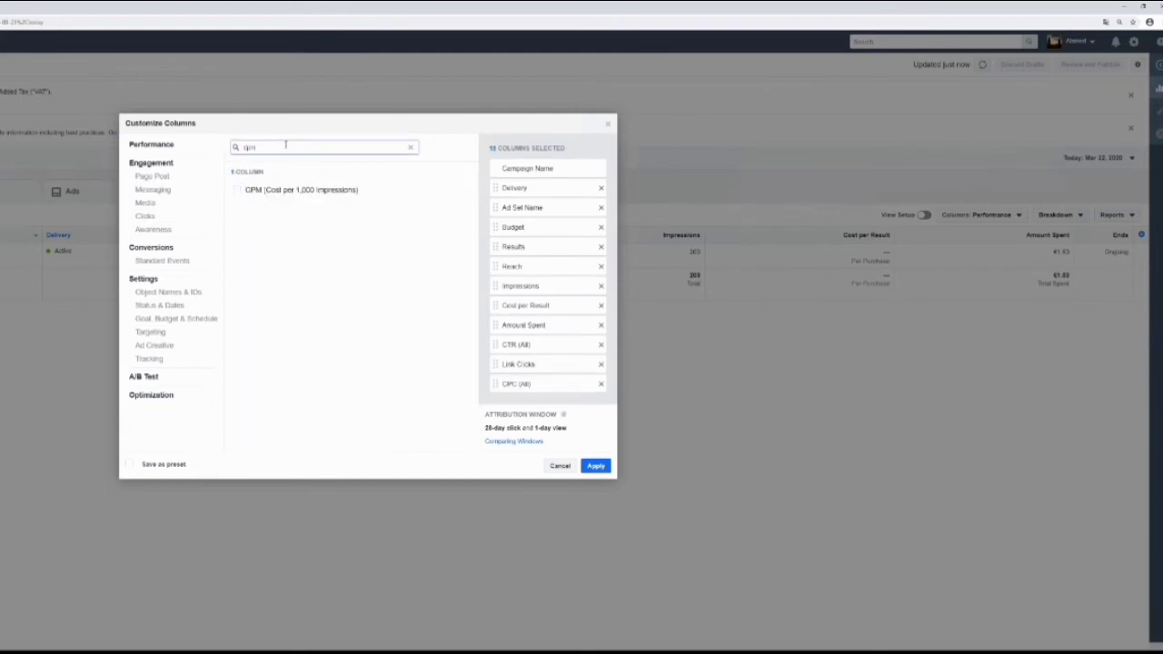
left_click(292, 190)
scroll(529, 318, "down", 2)
scroll(529, 318, "down", 1)
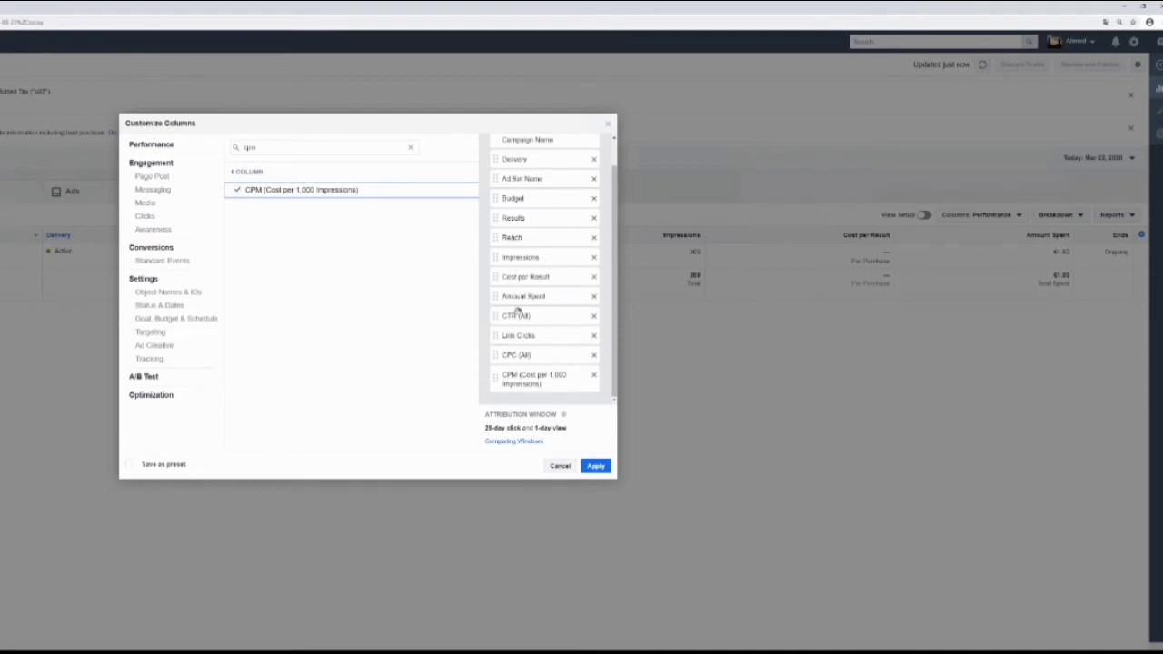
Find the Adds to Cart metric and include its Unique and Value columns.
double_click(261, 148)
type("add")
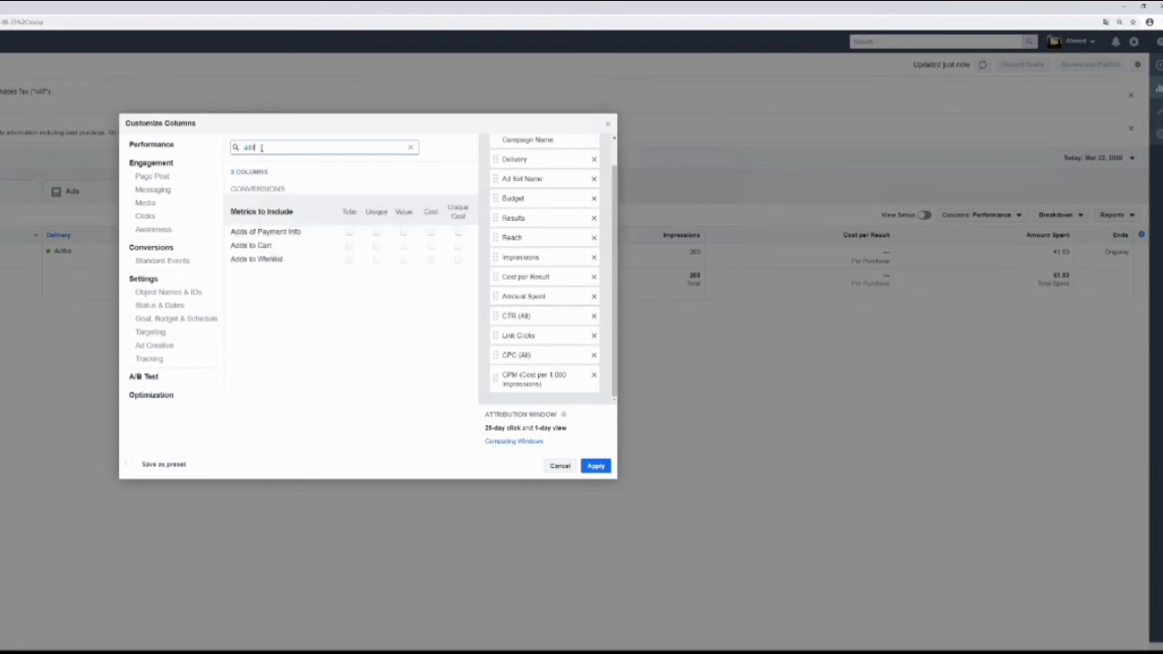
left_click(376, 246)
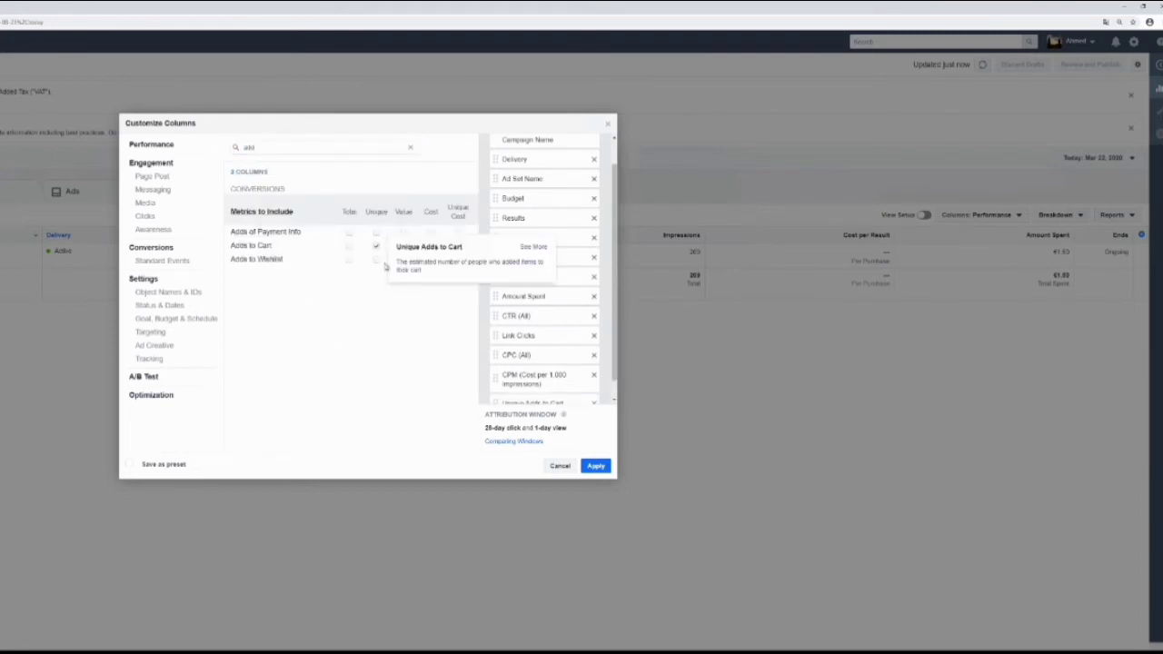
left_click(403, 245)
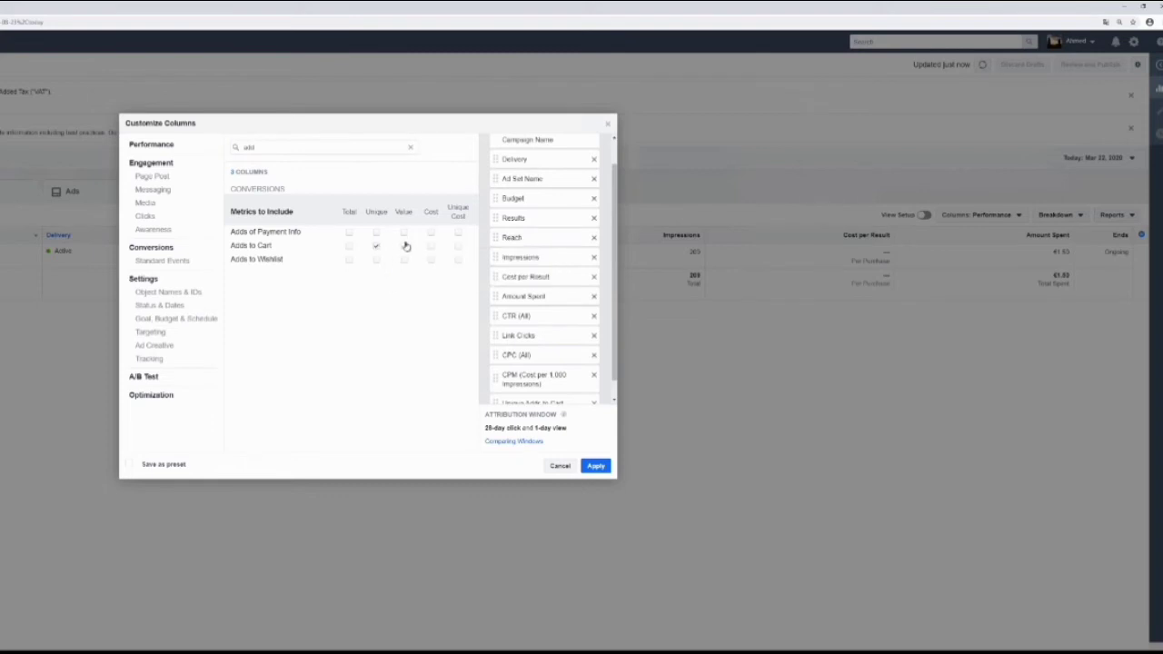
Find the purchase metrics and include Unique and Value for Purchases, plus the Total for Purchase ROAS.
double_click(288, 143)
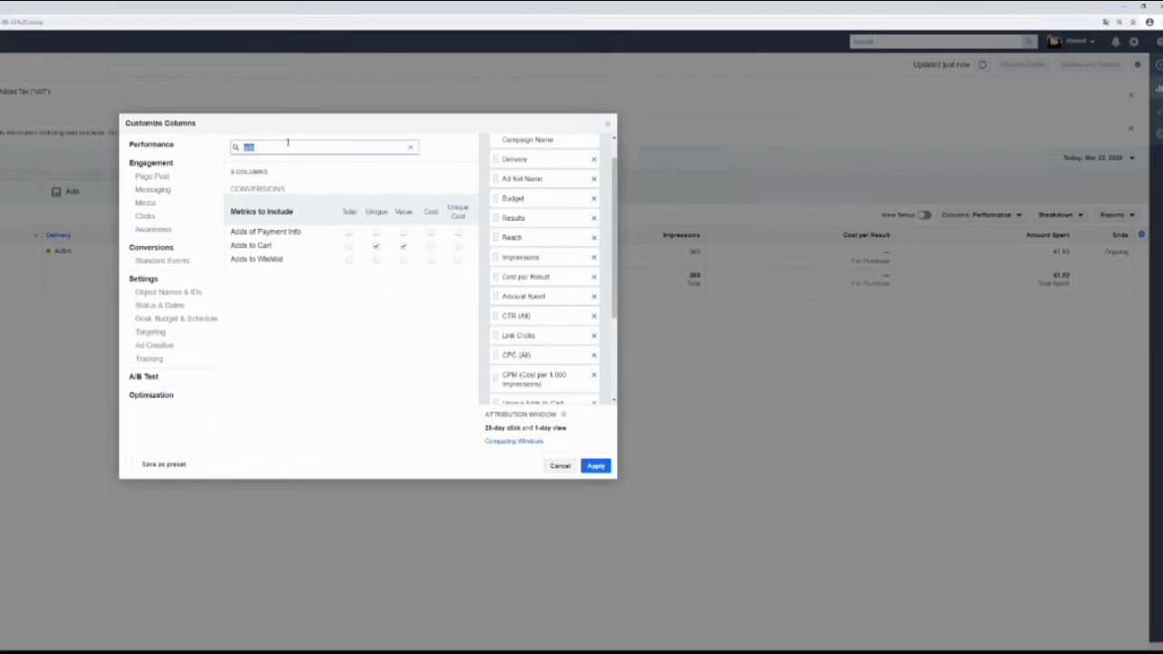
type("pur")
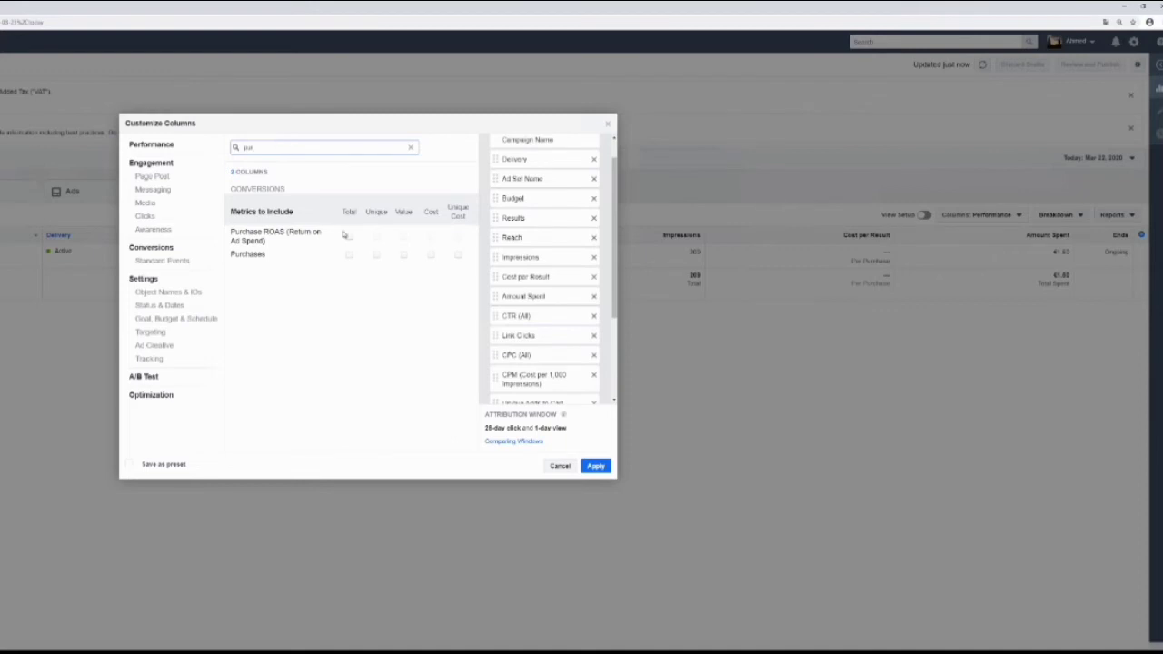
left_click(377, 258)
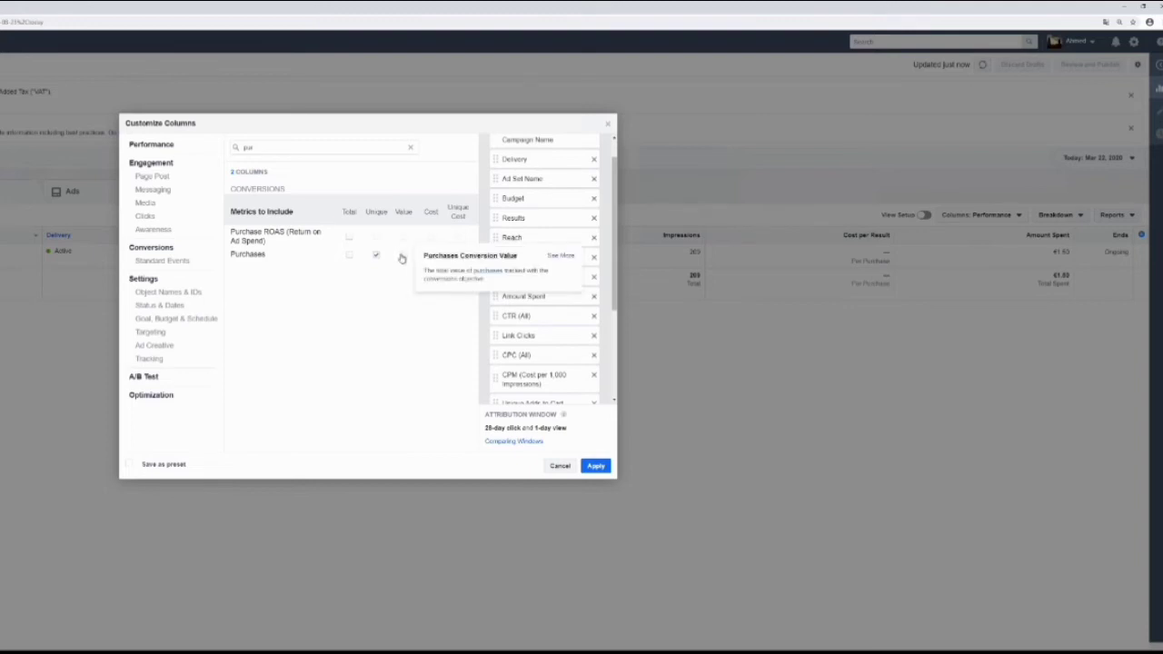
left_click(402, 257)
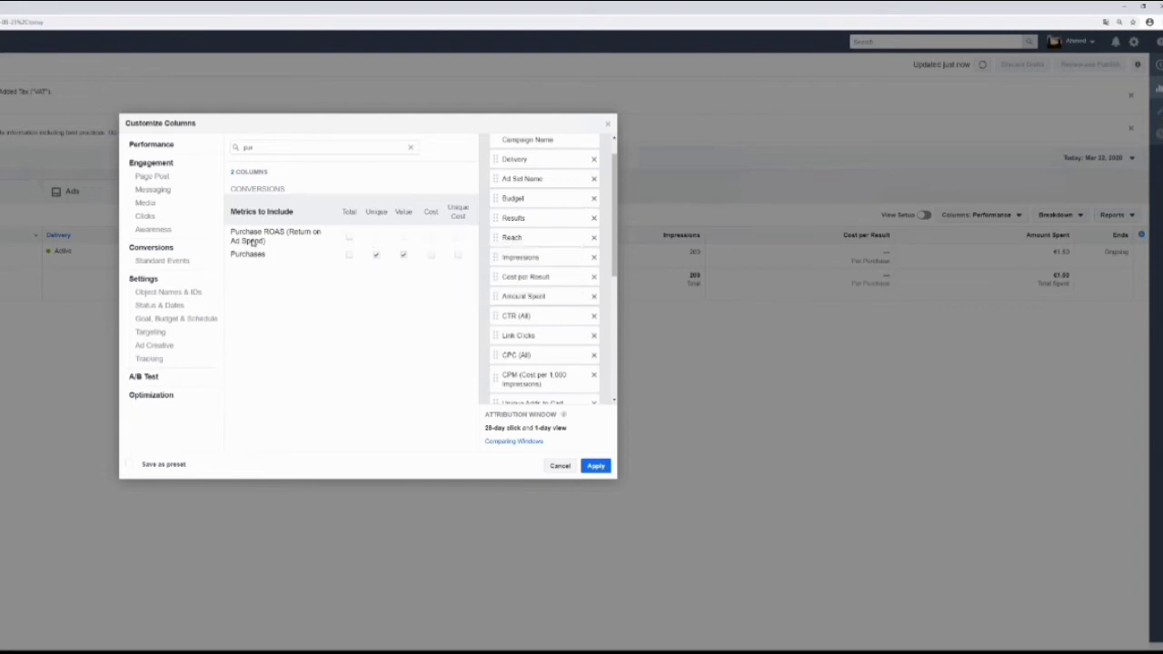
left_click(348, 238)
Deselect the website, offline and on-Facebook breakdowns under Adds to Cart and Purchases Conversion Value, plus Website Purchase ROAS.
scroll(572, 318, "down", 3)
scroll(572, 318, "down", 4)
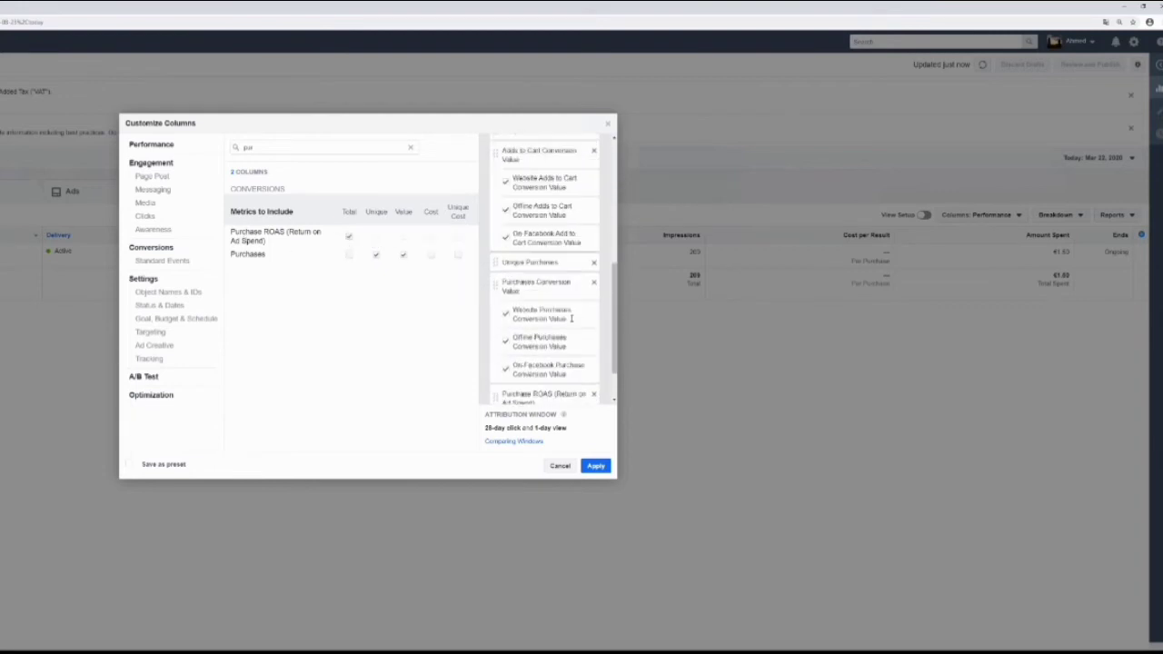
left_click(506, 313)
left_click(506, 286)
left_click(505, 259)
scroll(510, 298, "up", 2)
left_click(506, 286)
left_click(506, 259)
left_click(506, 230)
scroll(511, 273, "up", 4)
scroll(514, 300, "down", 4)
scroll(514, 308, "down", 2)
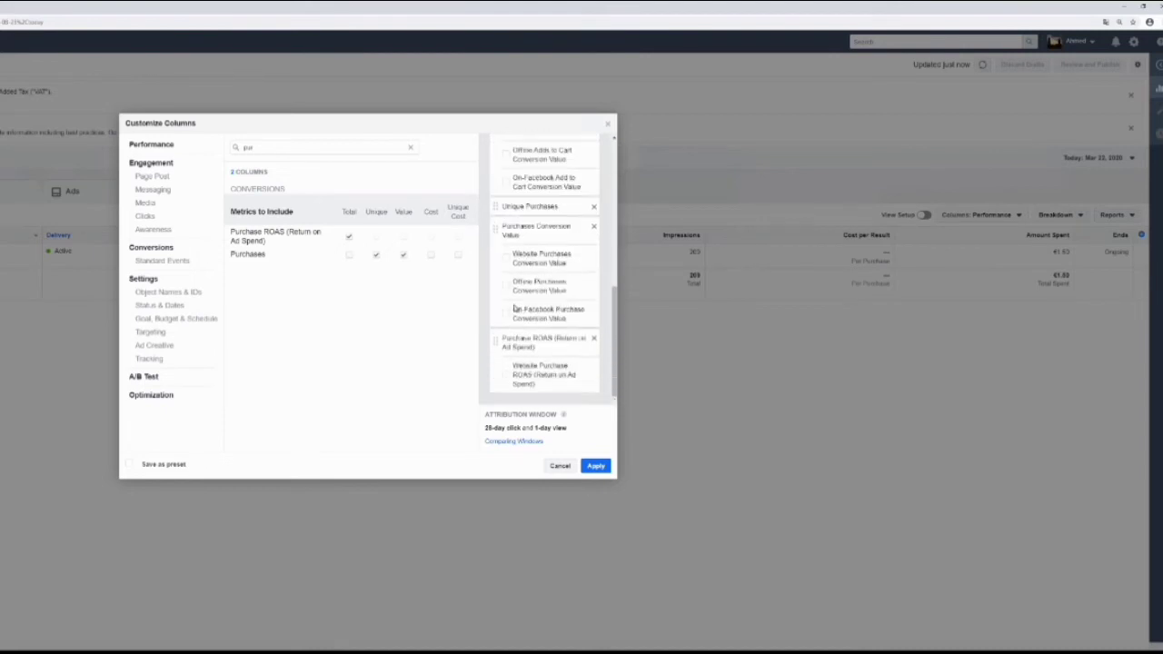
Review the list of selected columns and apply the customized set to the campaign table.
scroll(514, 307, "up", 5)
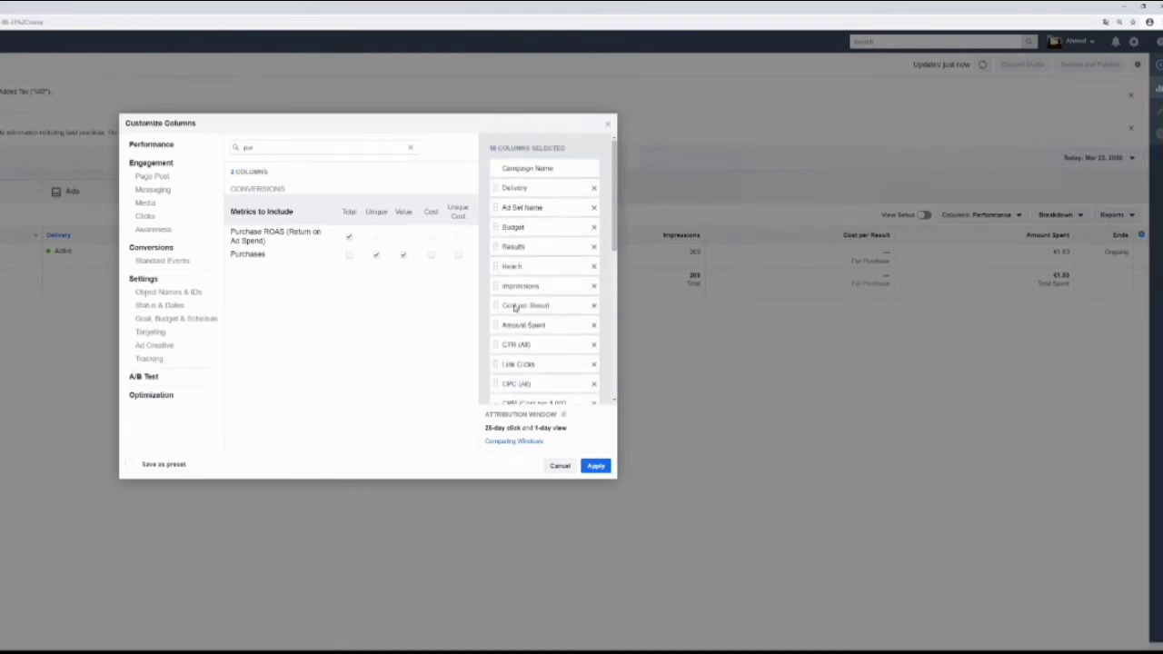
scroll(514, 307, "down", 5)
left_click(595, 465)
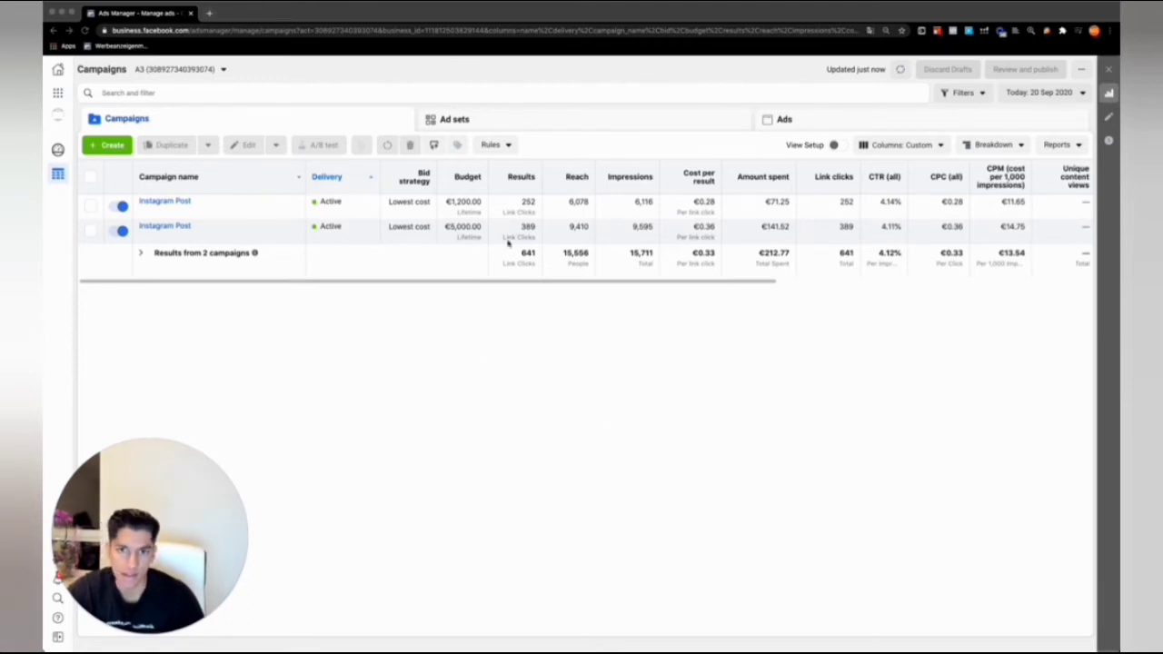
Switch the campaign table from the Custom columns to the Performance (Default) preset.
left_click(809, 328)
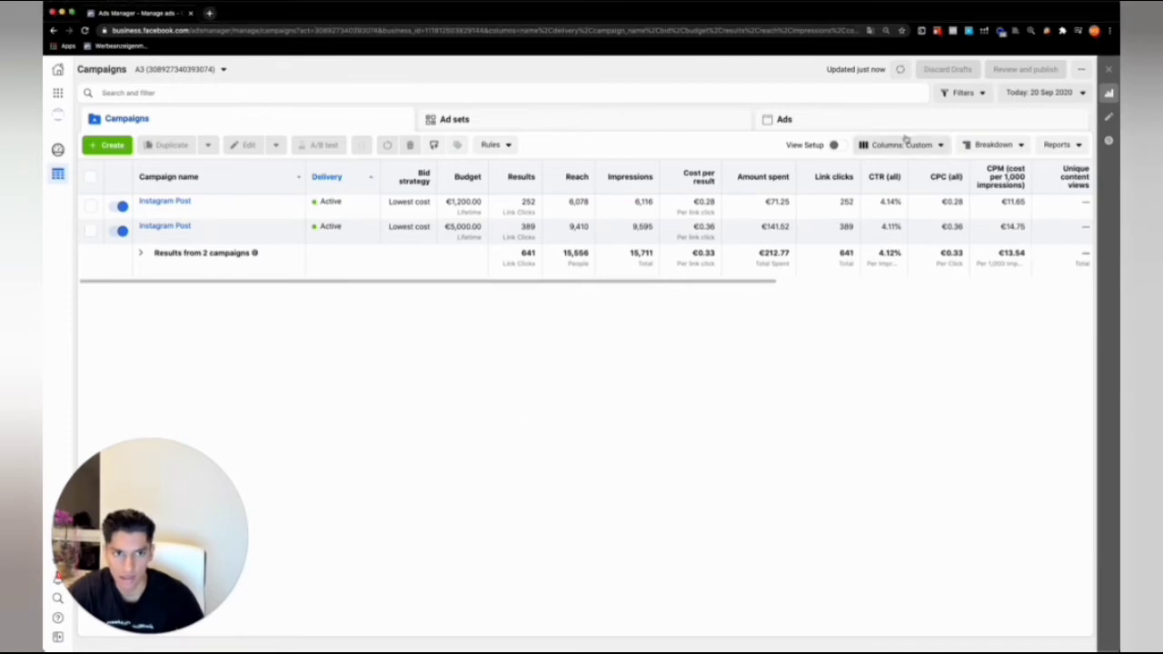
left_click(898, 147)
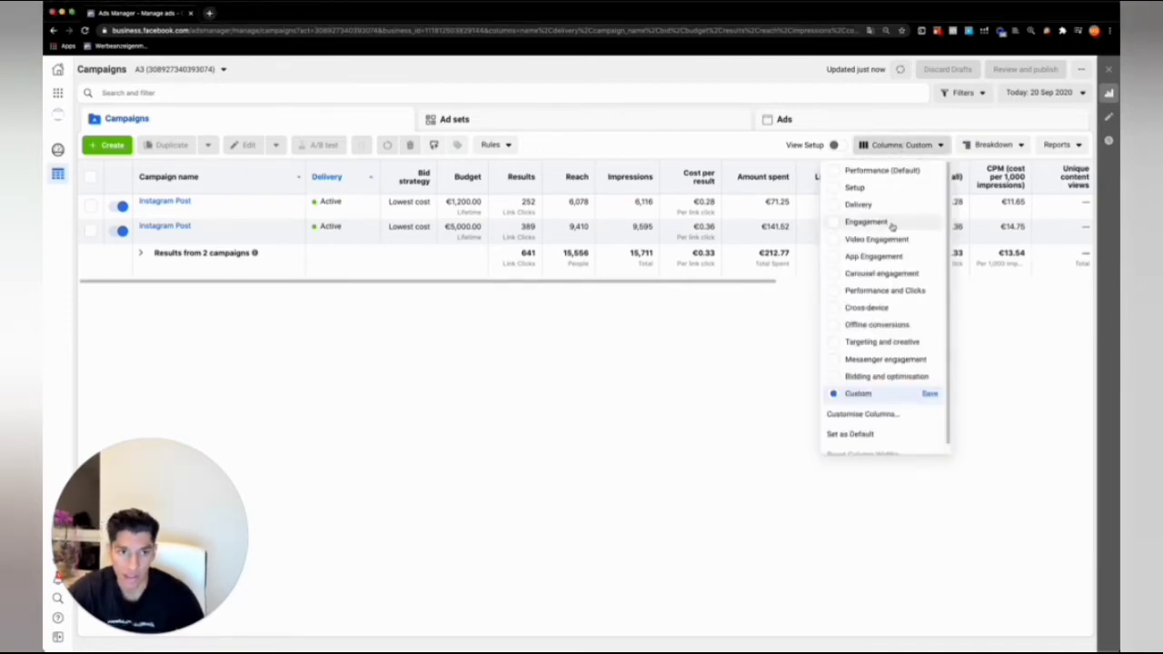
left_click(868, 170)
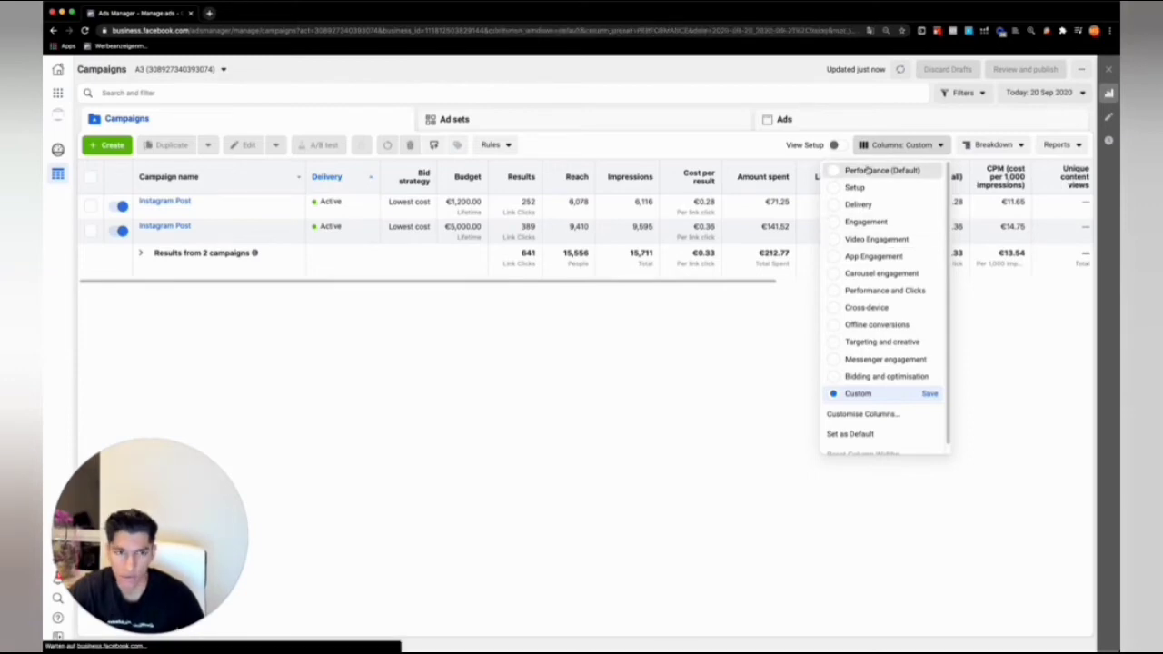
Start customising the Performance preset's columns and remove Last significant edit.
left_click(924, 148)
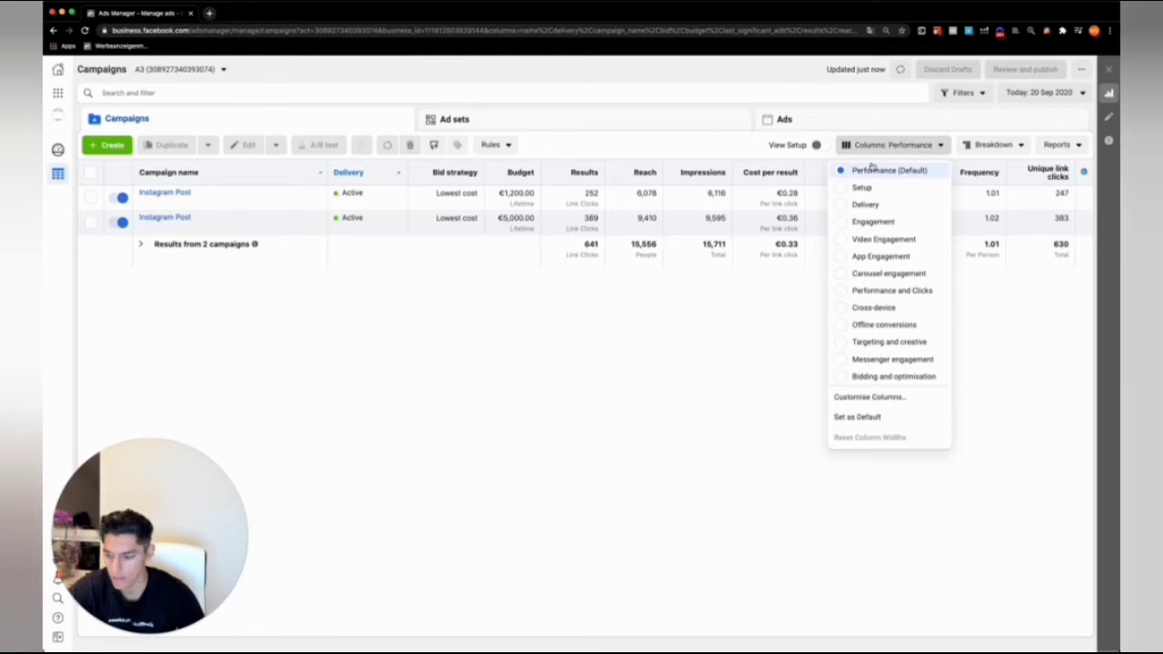
left_click(862, 415)
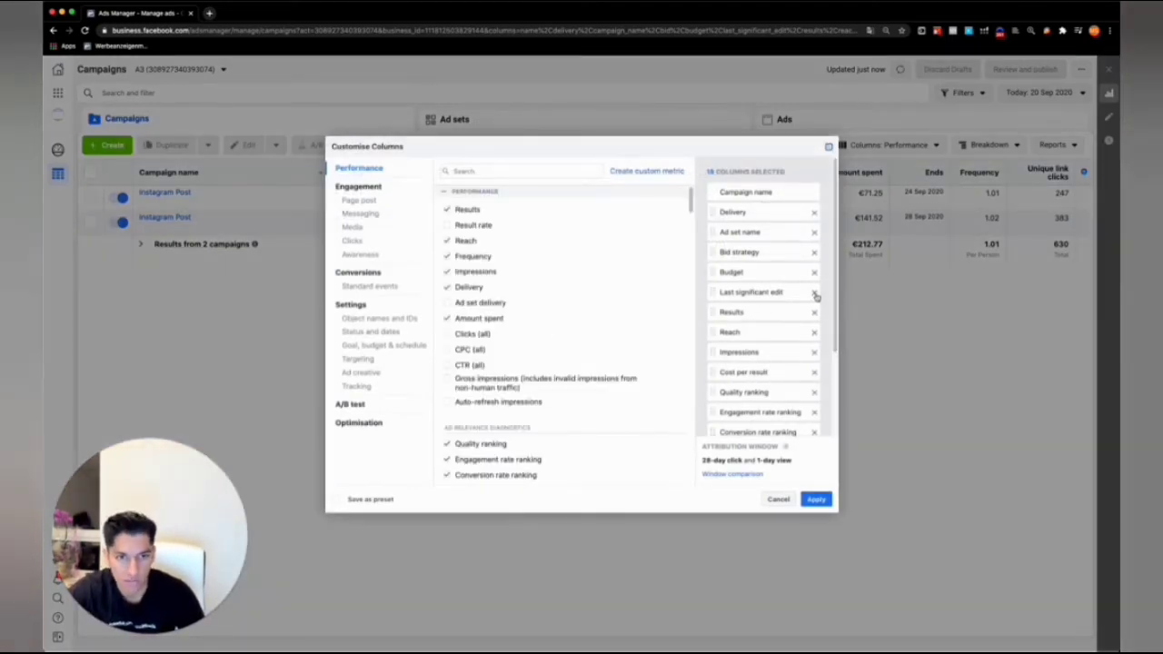
left_click(814, 293)
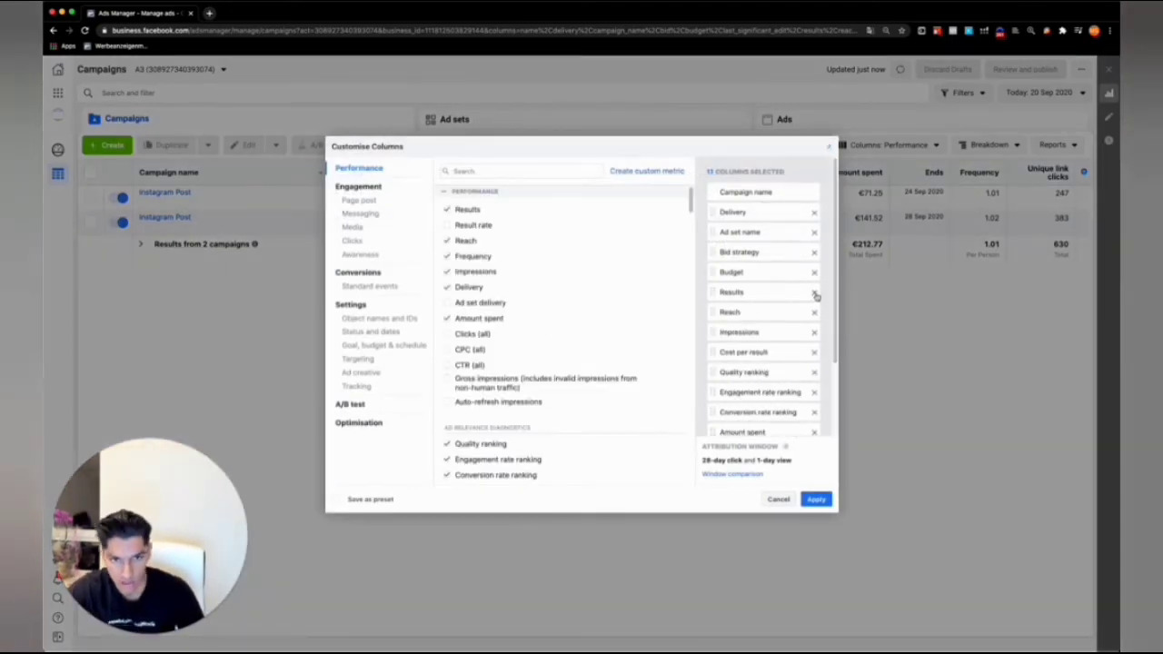
Remove the Quality ranking, Engagement rate ranking and Conversion rate ranking columns from the selection.
scroll(815, 293, "down", 3)
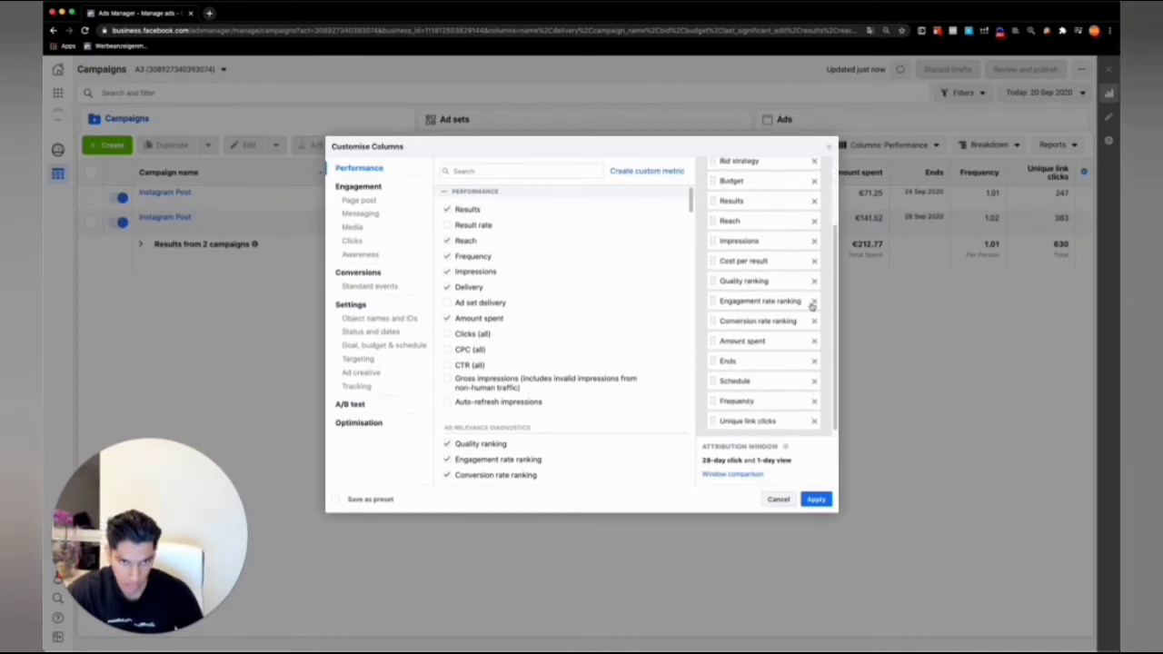
left_click(813, 281)
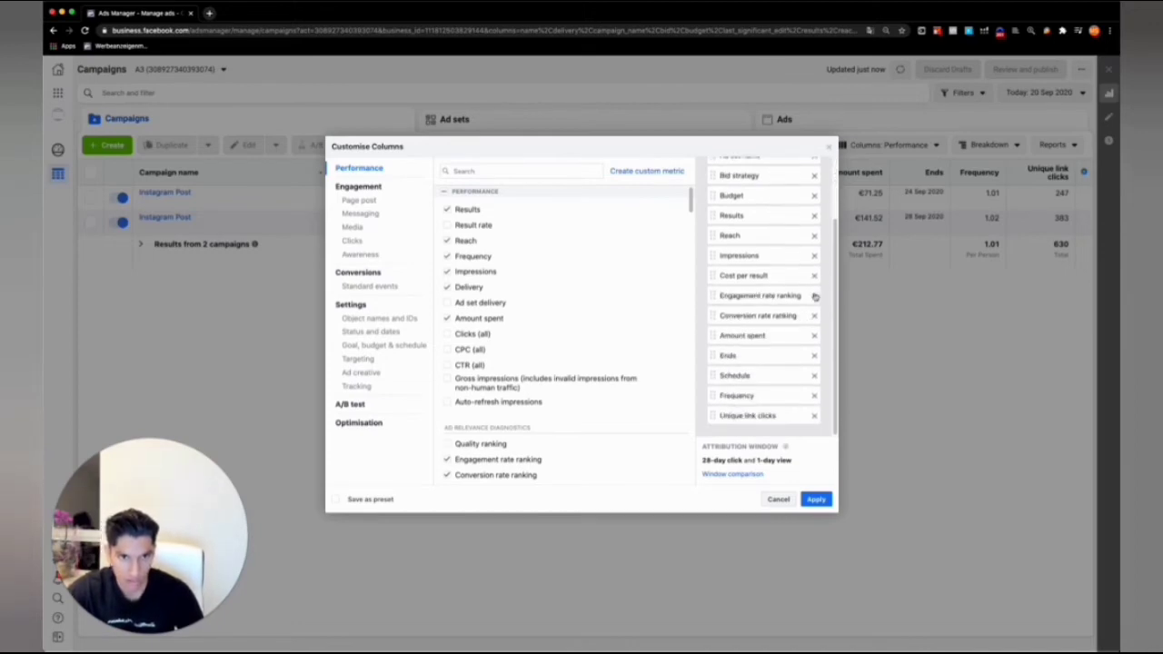
left_click(814, 296)
left_click(813, 317)
Remove the Schedule, Frequency and Unique link clicks columns from the selection.
left_click(812, 376)
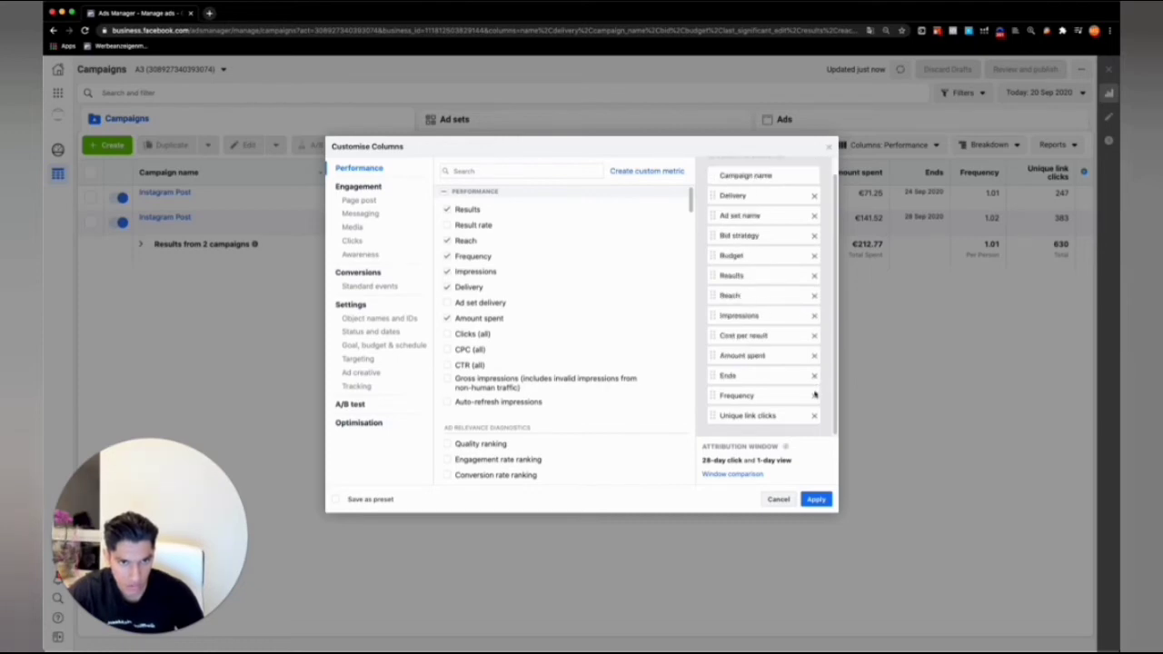
left_click(813, 396)
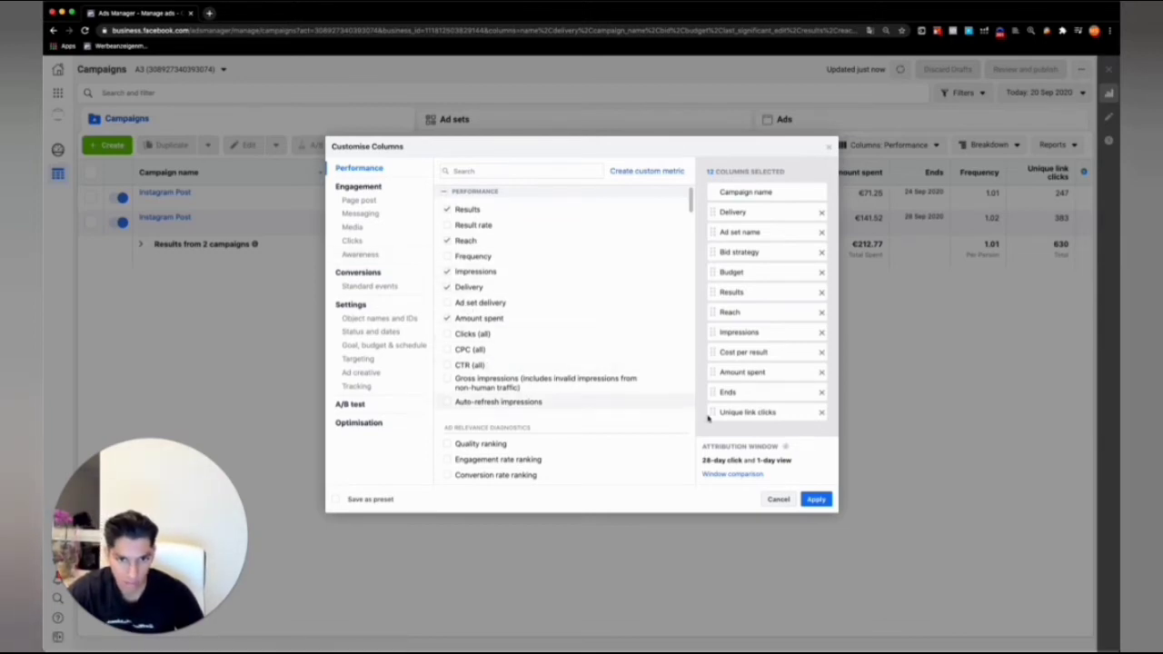
left_click(821, 413)
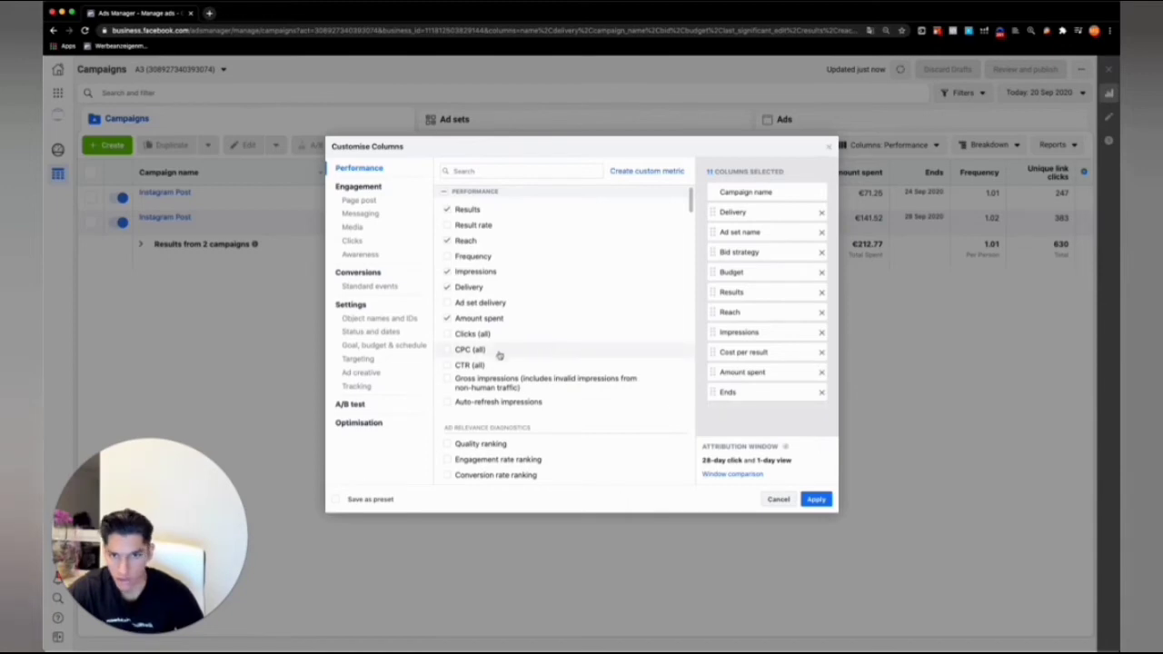
Add the CTR (all) and Link clicks columns to the selection.
left_click(458, 364)
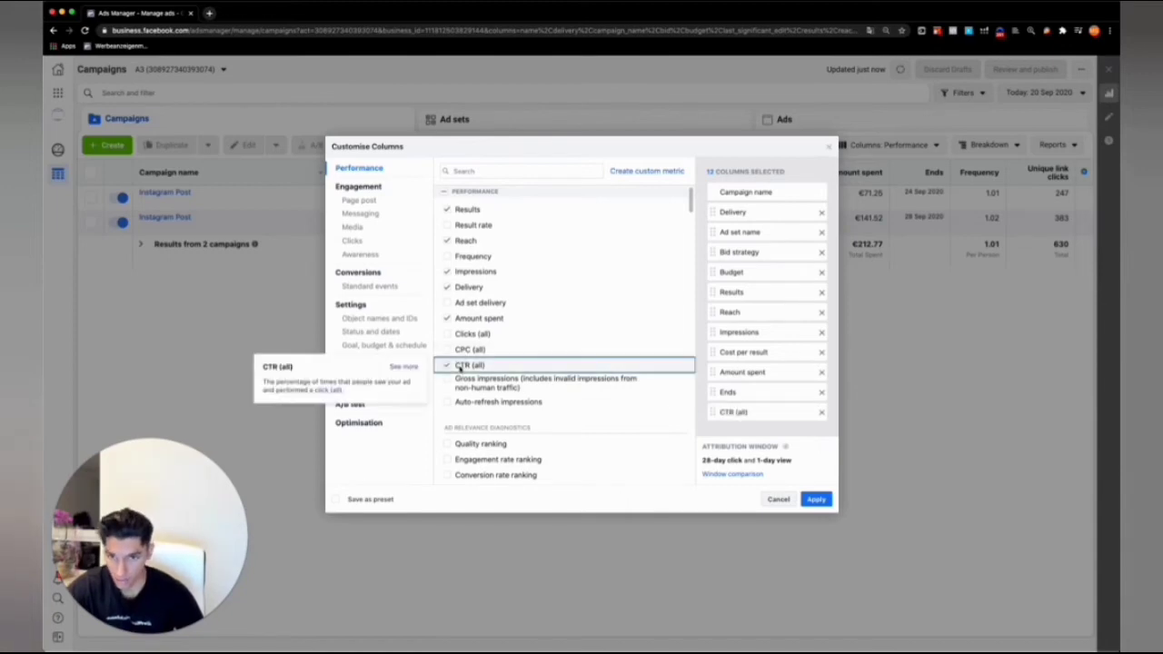
left_click(474, 173)
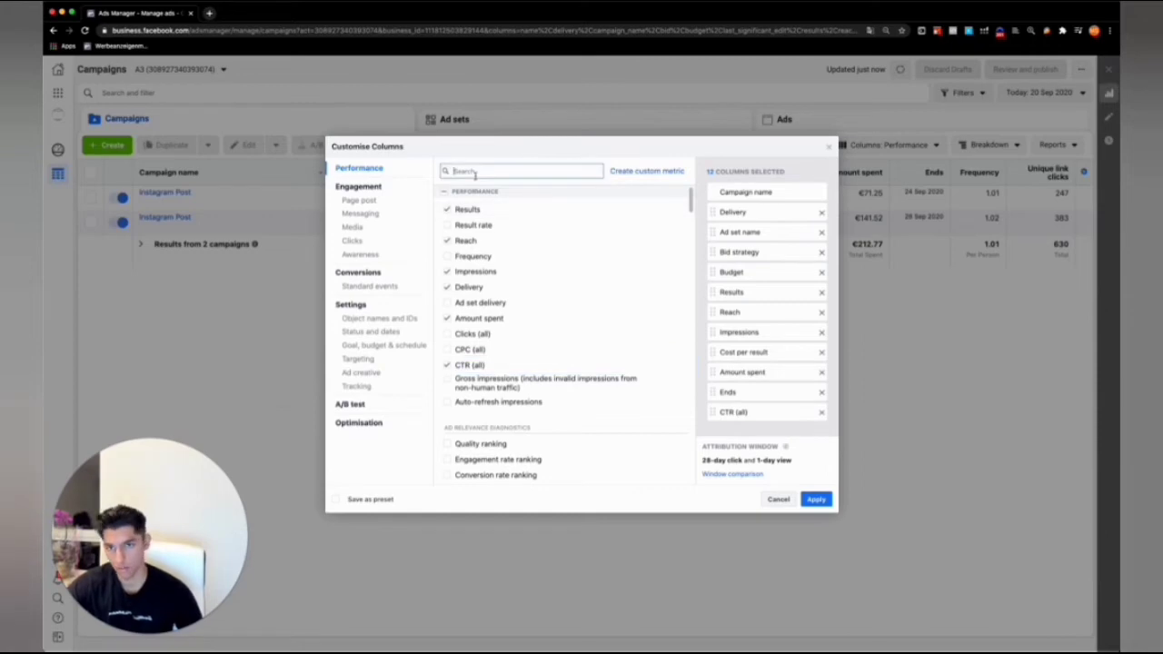
type("lin")
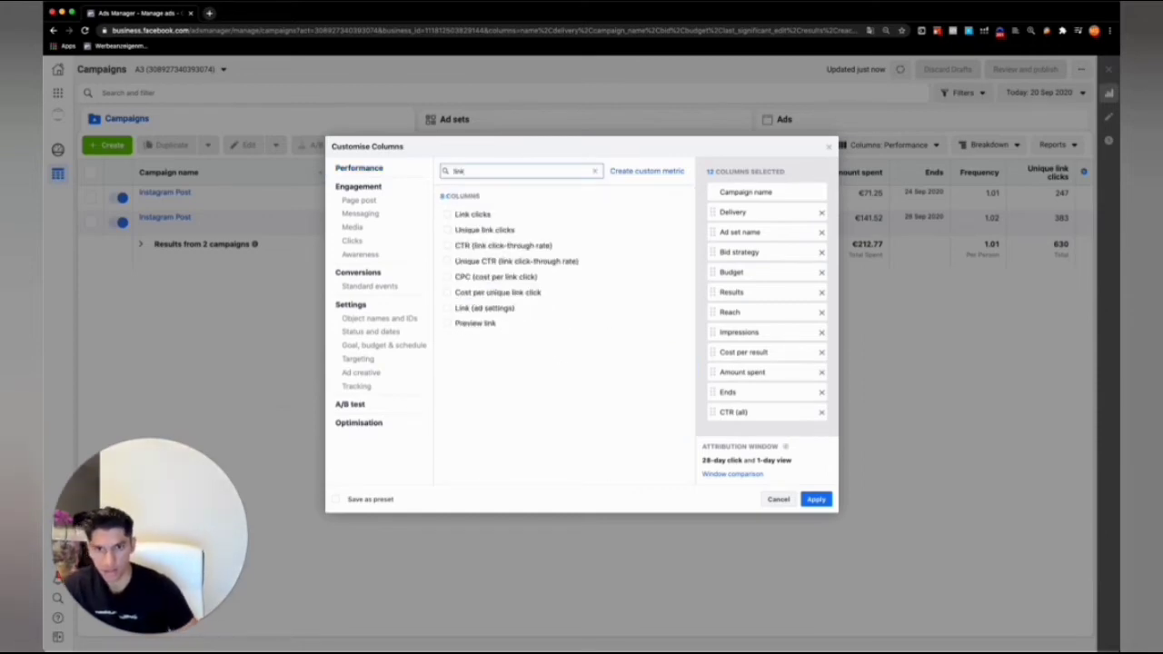
type("k")
left_click(473, 215)
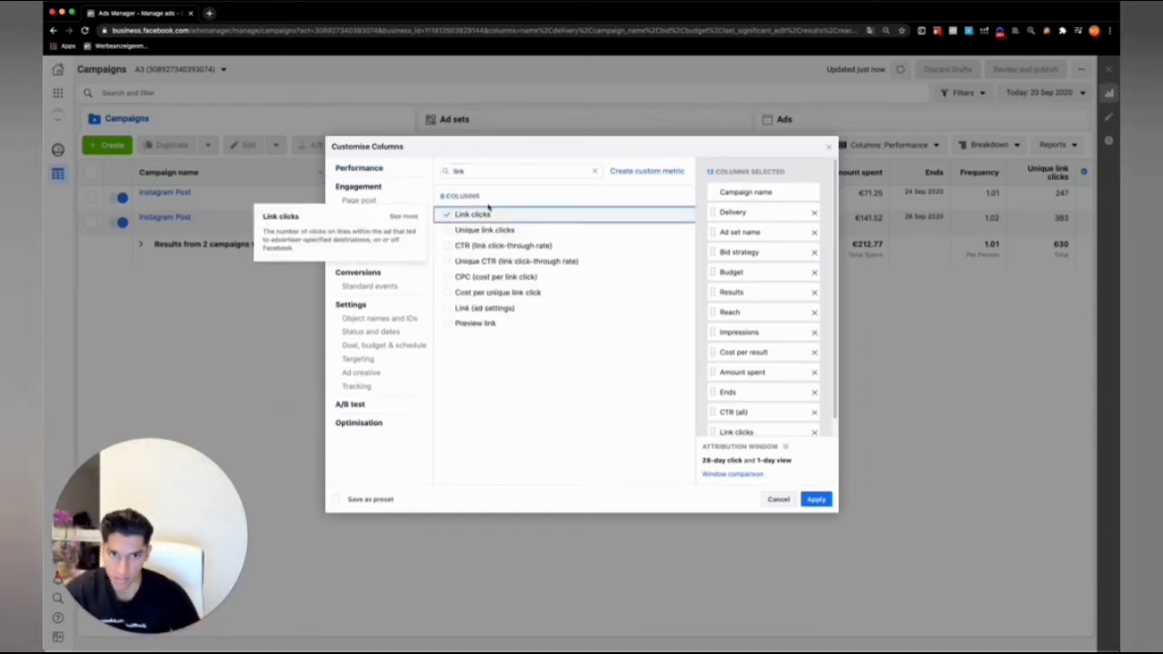
Search the metrics for cpc and add the CPC (all) column.
scroll(717, 287, "down", 1)
double_click(541, 170)
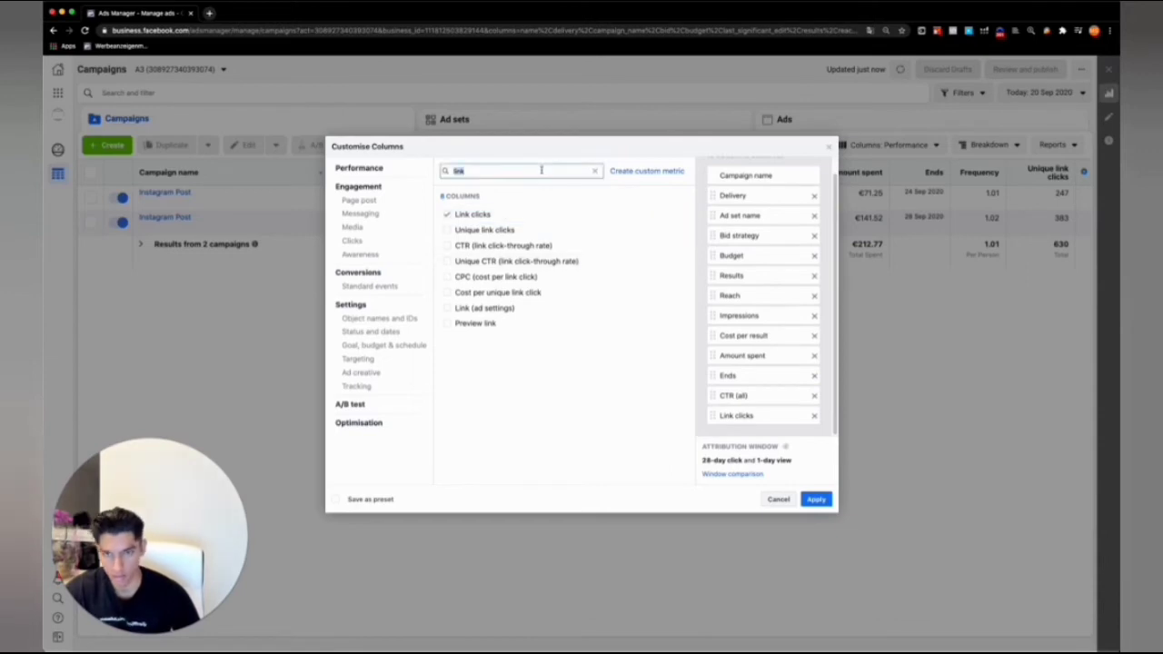
type("cpc")
left_click(542, 213)
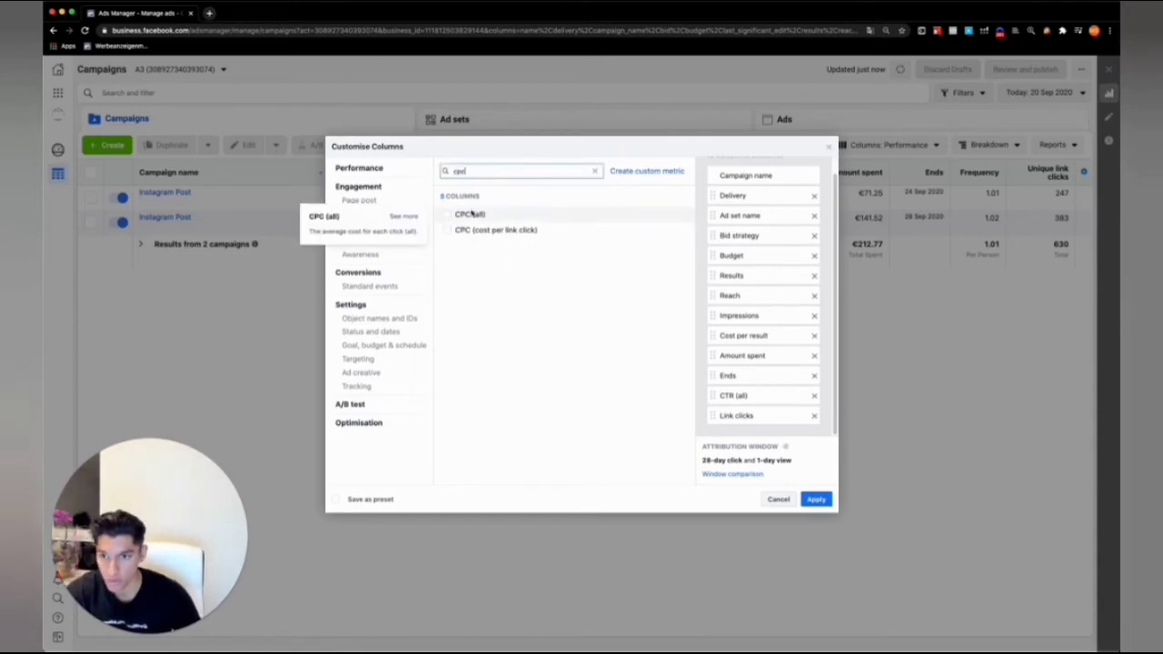
Find the Adds to cart conversion metric and include its Unique and Value columns.
double_click(491, 171)
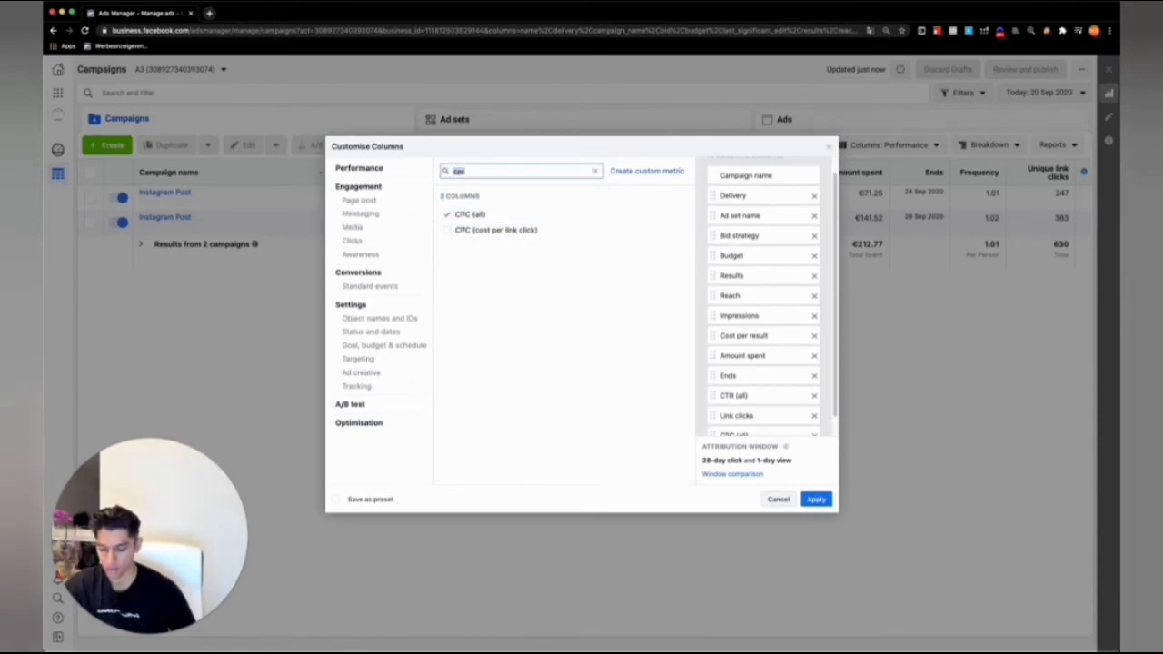
type("add")
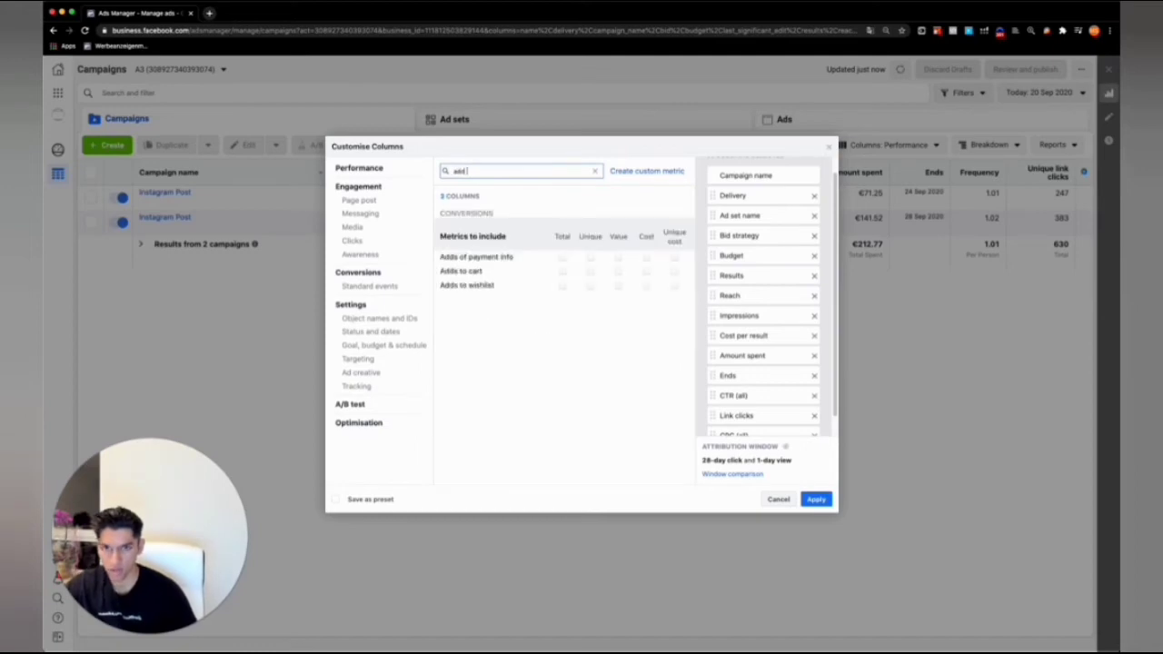
left_click(591, 272)
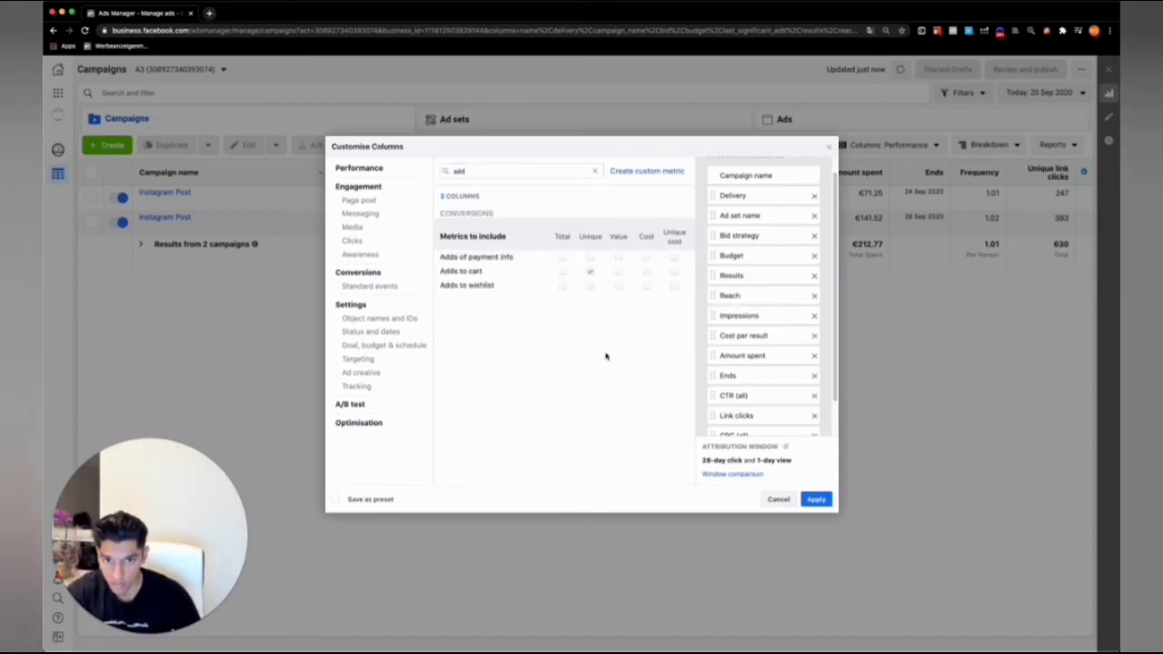
left_click(618, 272)
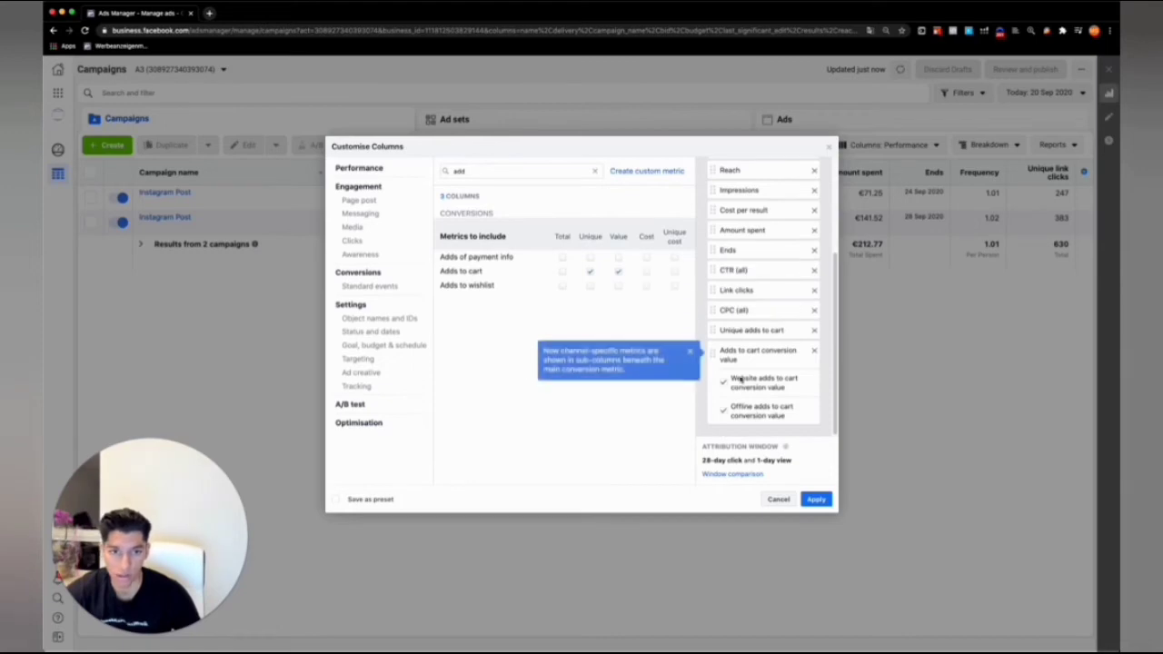
Include the Unique and Value columns for Purchases and the Total column for Purchase ROAS (return on ad spend).
left_click(534, 175)
key("super+a")
type("pur")
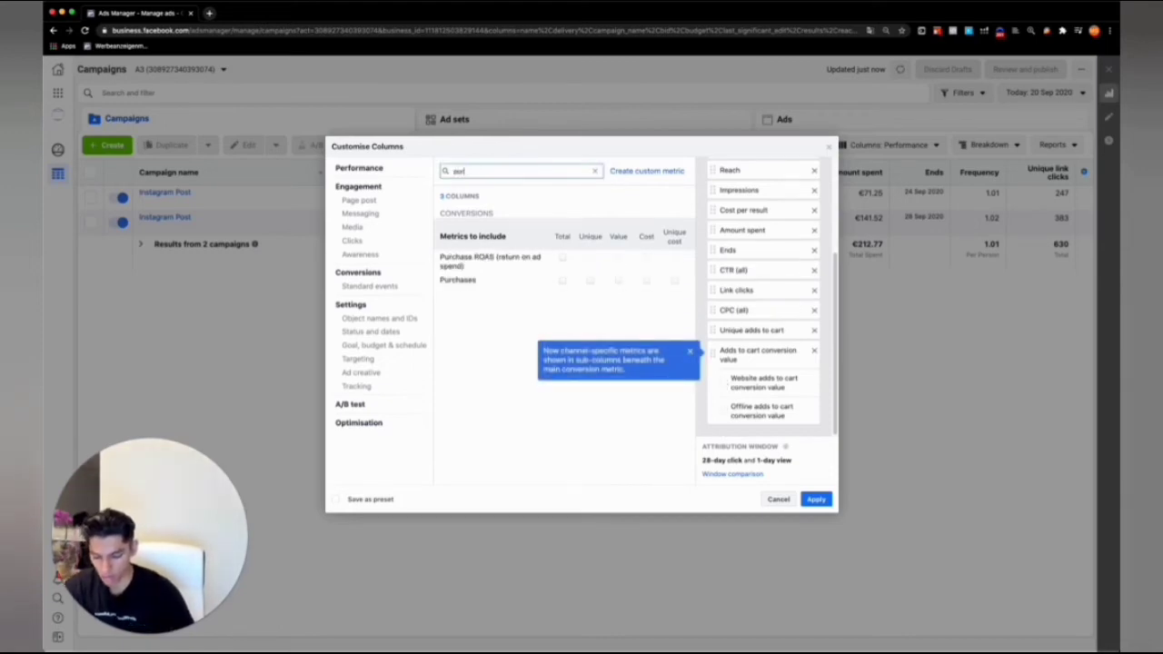
type("cha")
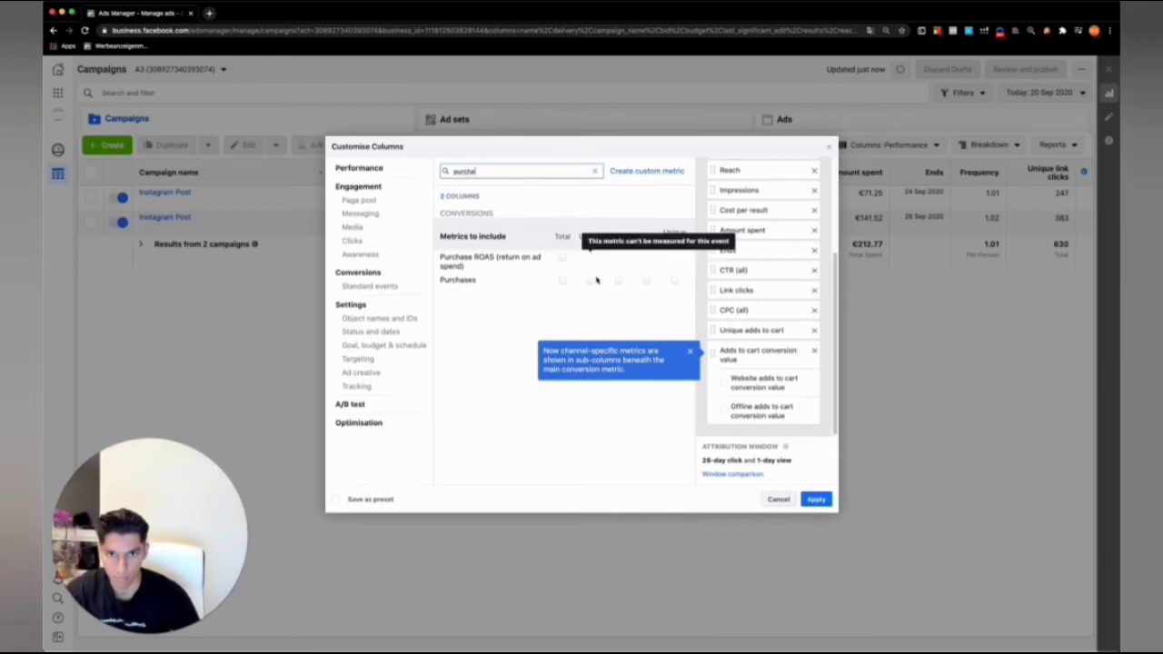
left_click(591, 281)
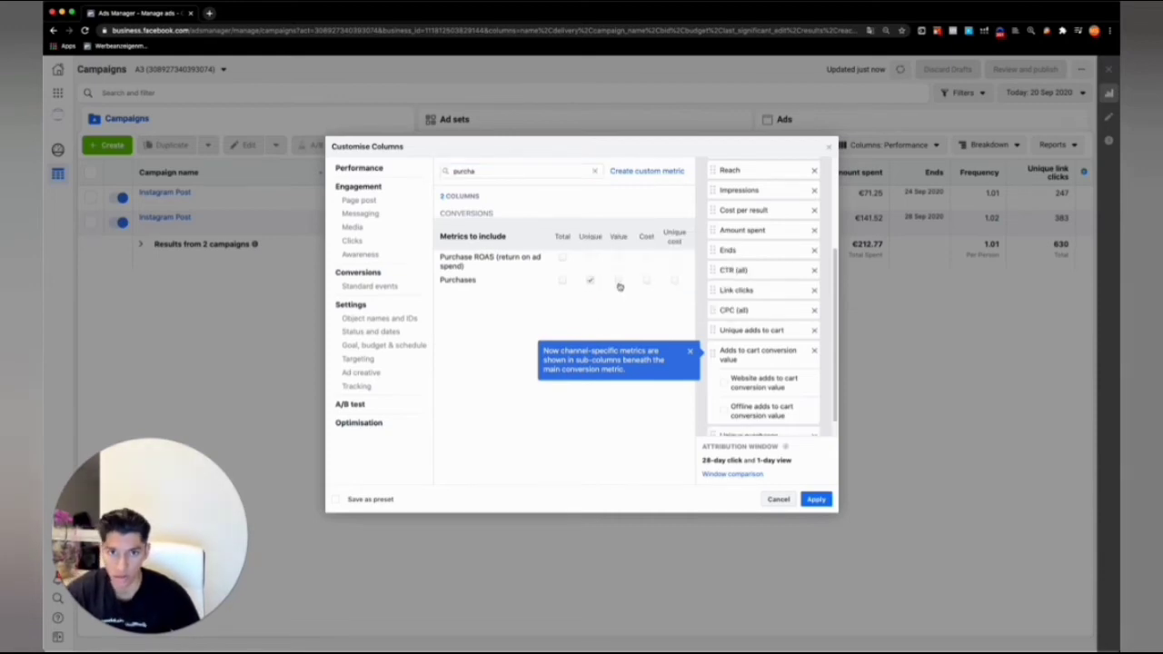
left_click(618, 281)
left_click(562, 259)
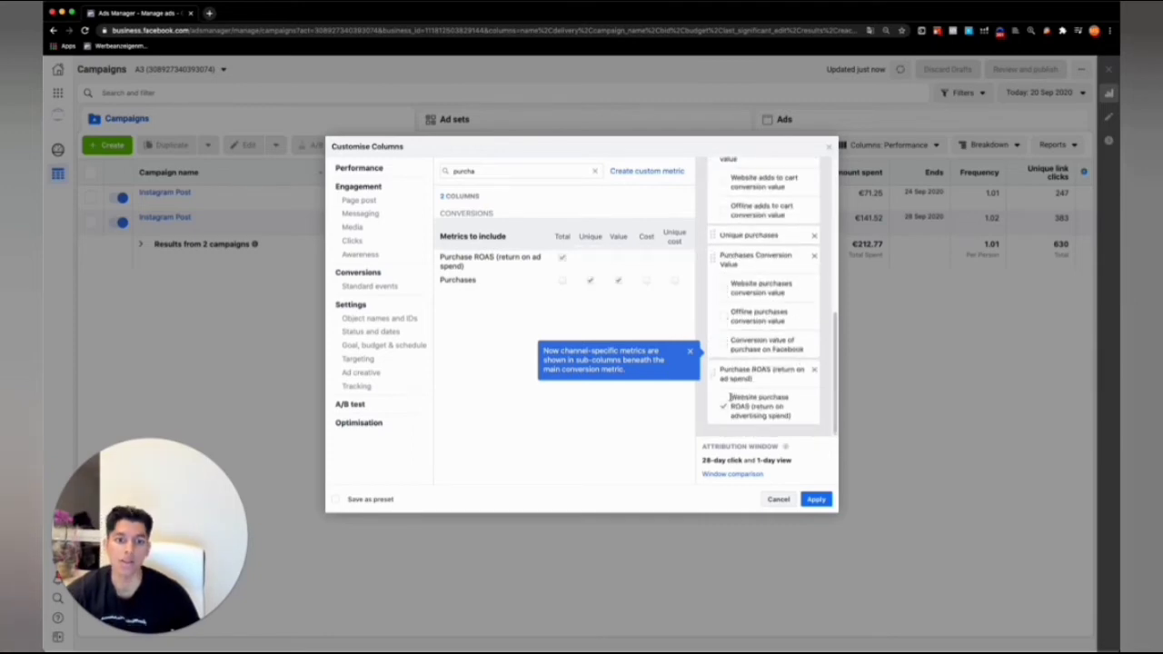
scroll(733, 338, "up", 4)
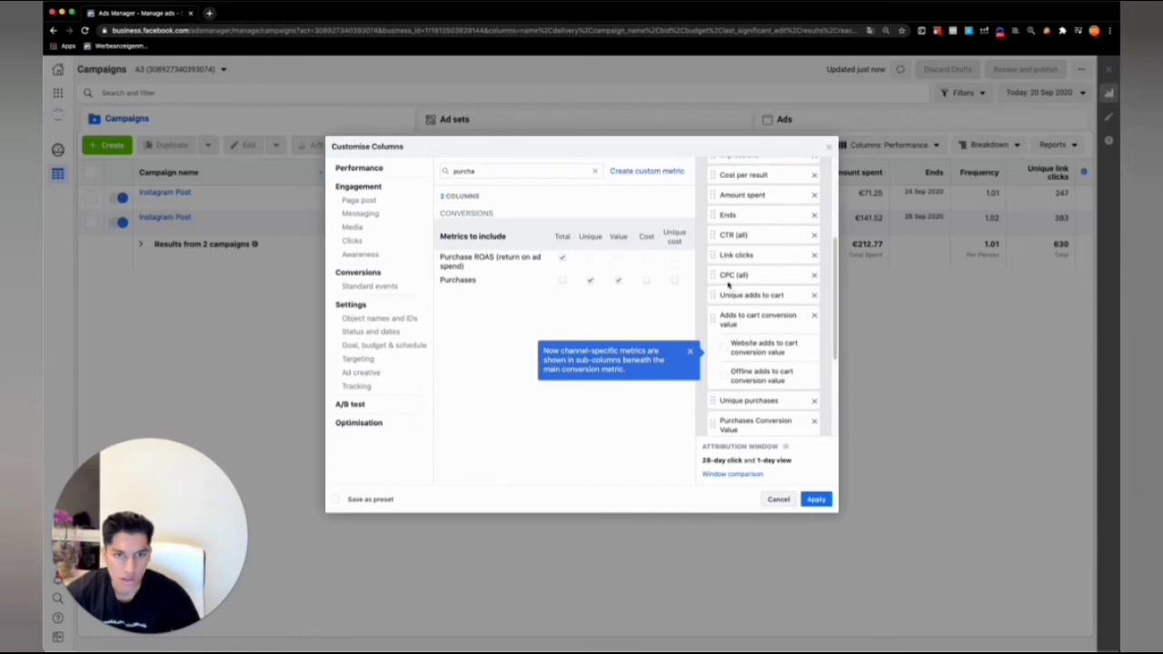
Add the CPM (cost per 1,000 impressions) column and place it directly after CPC (all).
triple_click(511, 169)
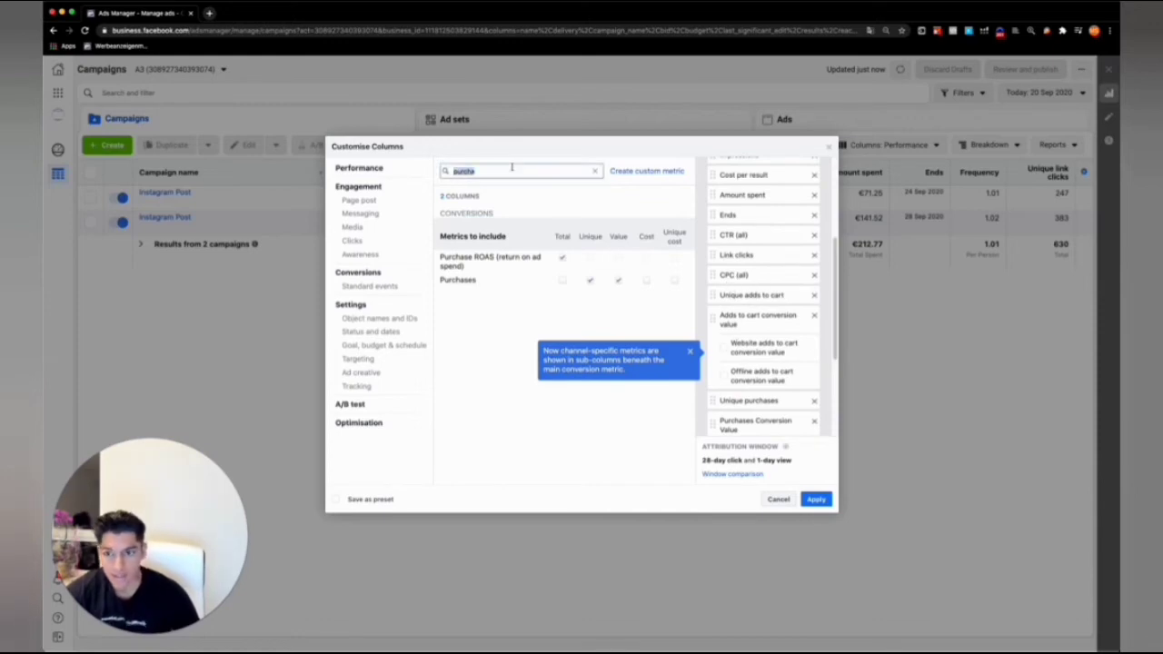
type("cpm")
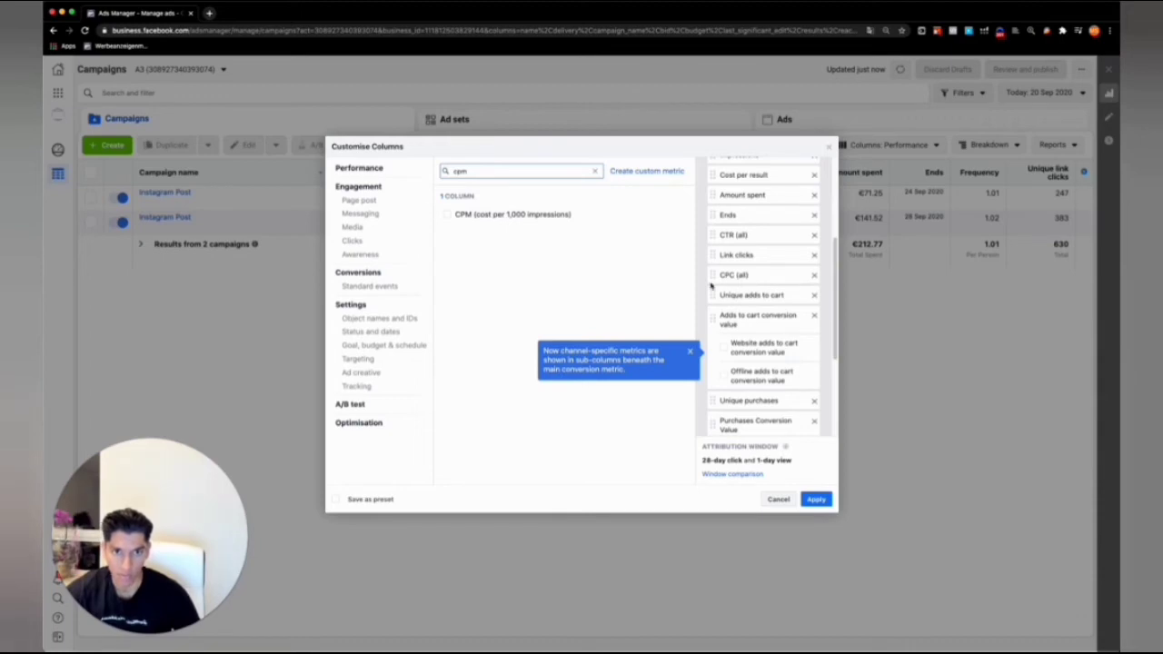
left_click(446, 214)
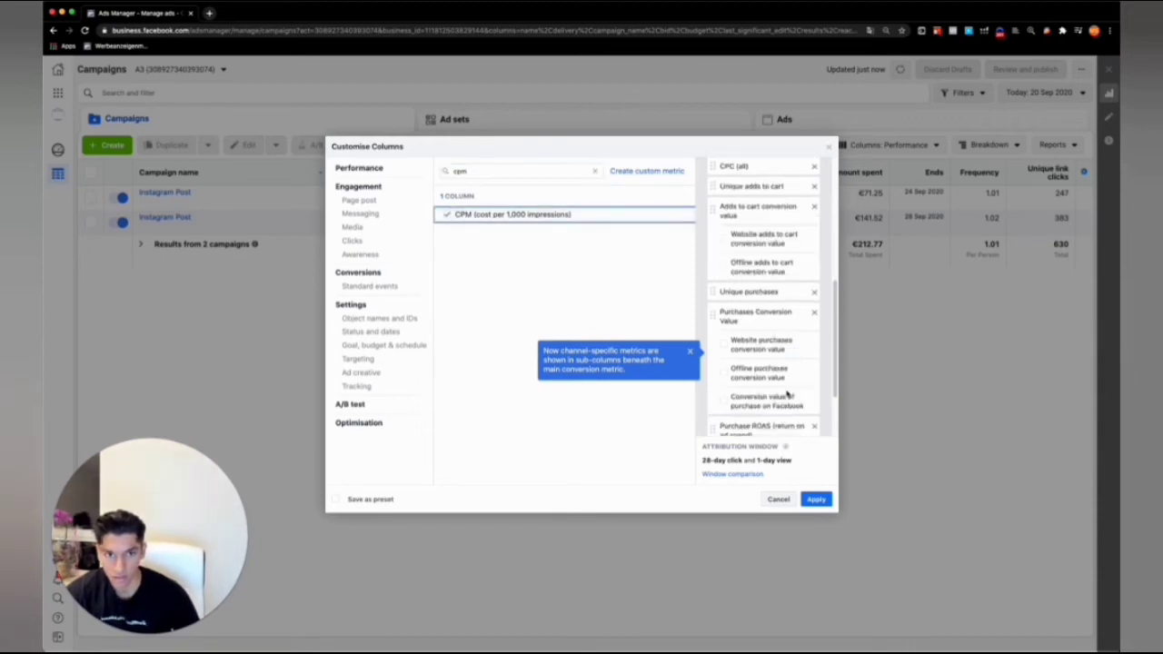
left_click_drag(729, 413, 732, 351)
Review the full list and order of the selected columns, from Campaign name through Purchase ROAS.
scroll(733, 345, "up", 5)
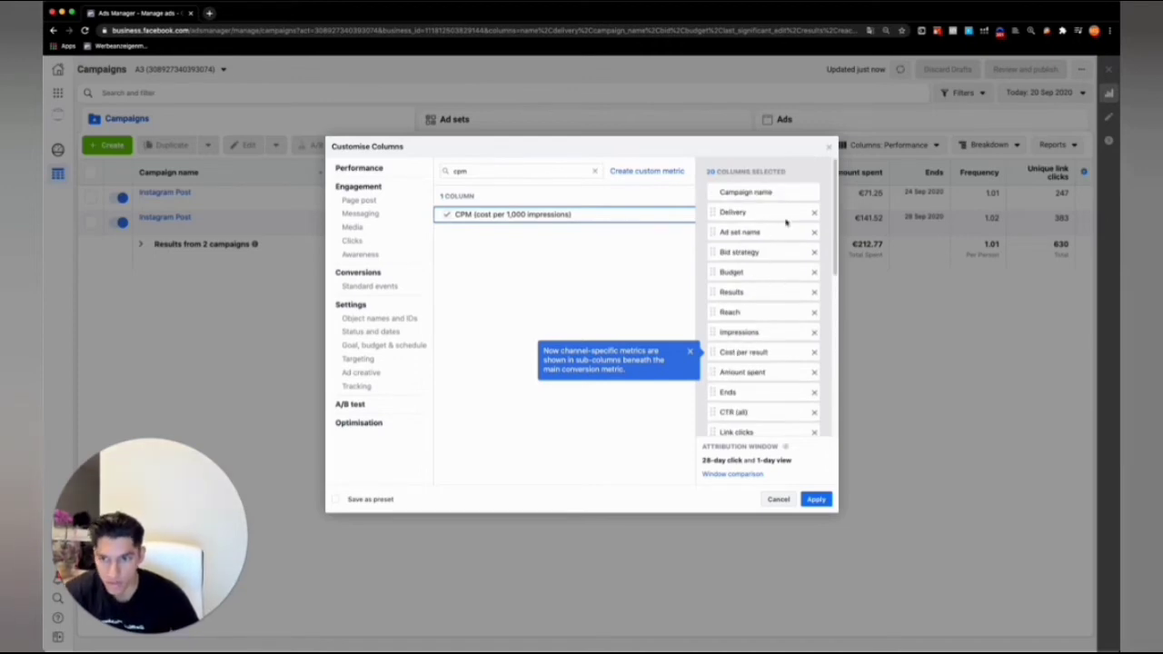
scroll(785, 214, "down", 1)
scroll(786, 214, "up", 1)
scroll(787, 221, "down", 1)
scroll(787, 221, "down", 1)
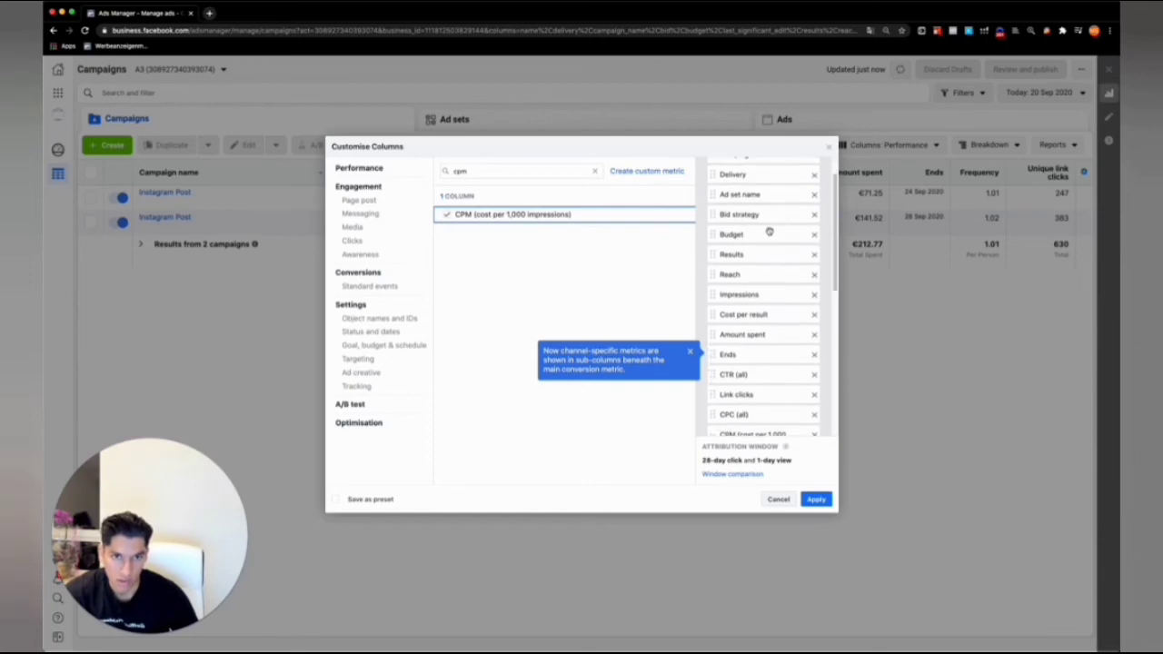
scroll(742, 271, "down", 2)
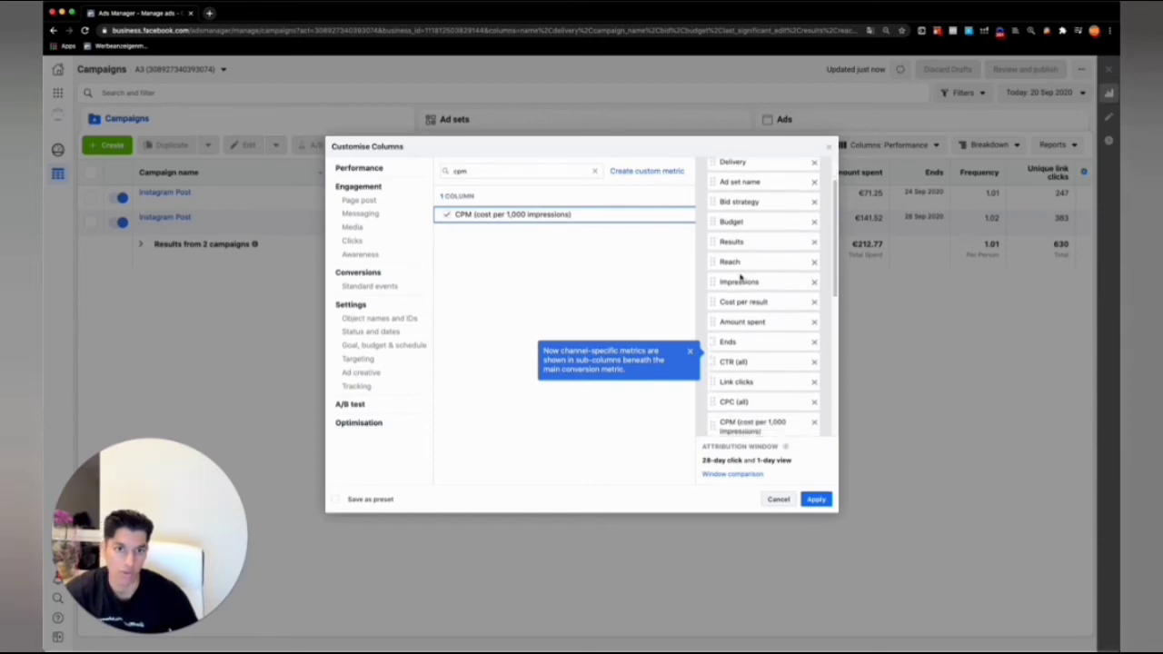
scroll(740, 291, "down", 4)
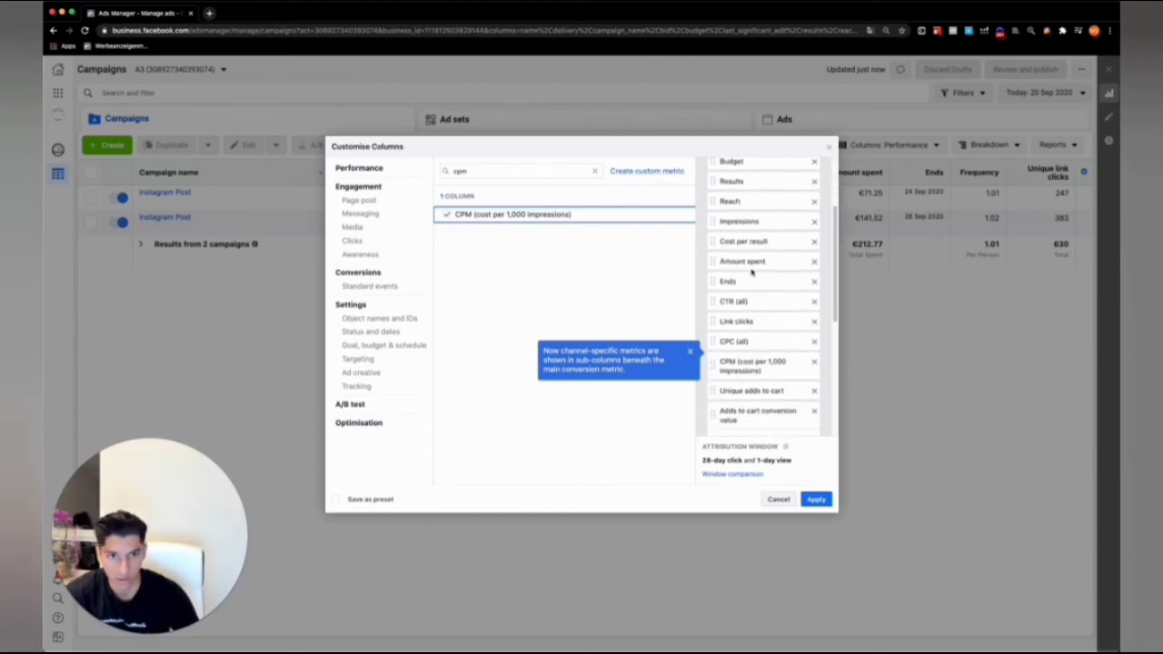
scroll(740, 283, "down", 3)
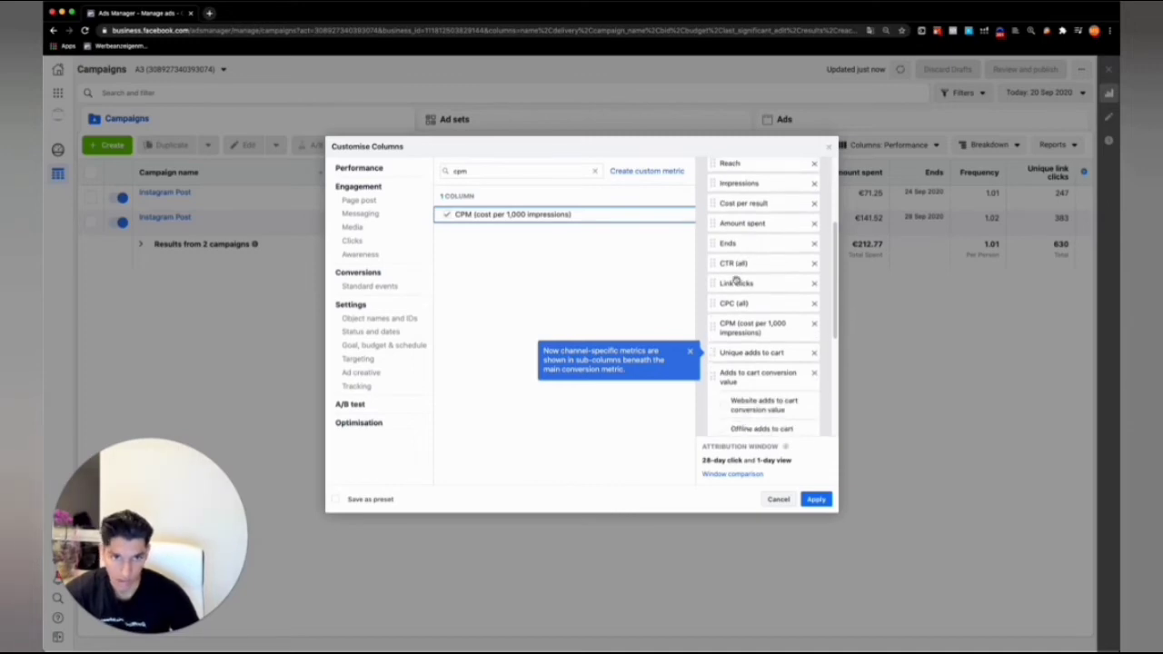
scroll(743, 300, "down", 1)
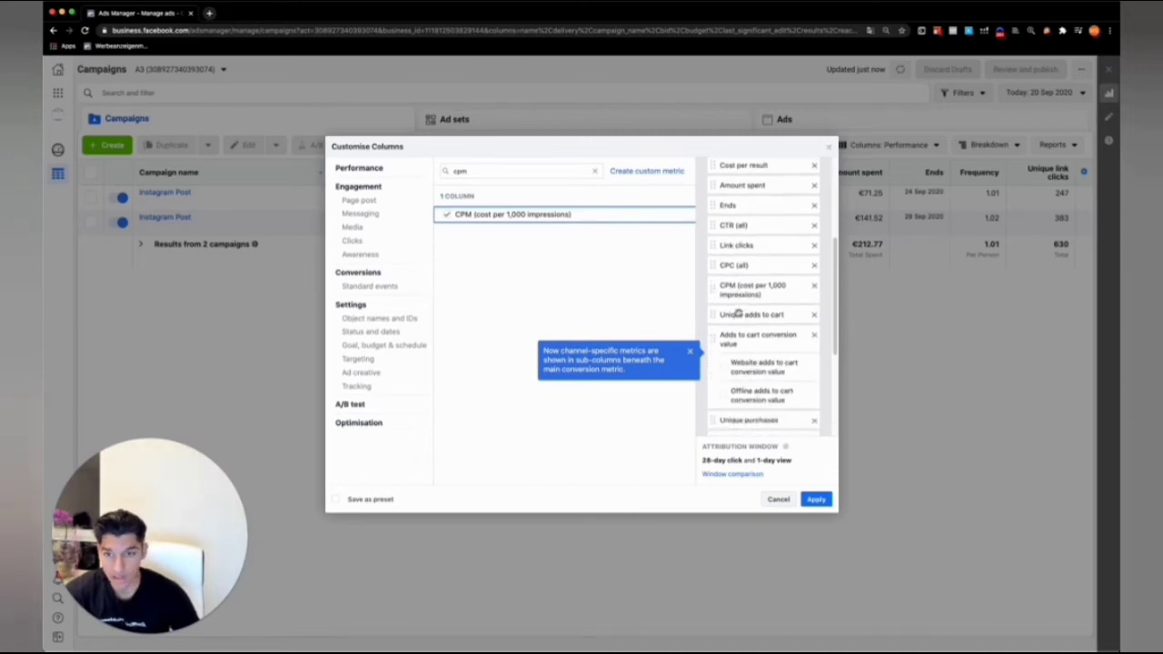
scroll(747, 329, "down", 1)
scroll(776, 314, "down", 1)
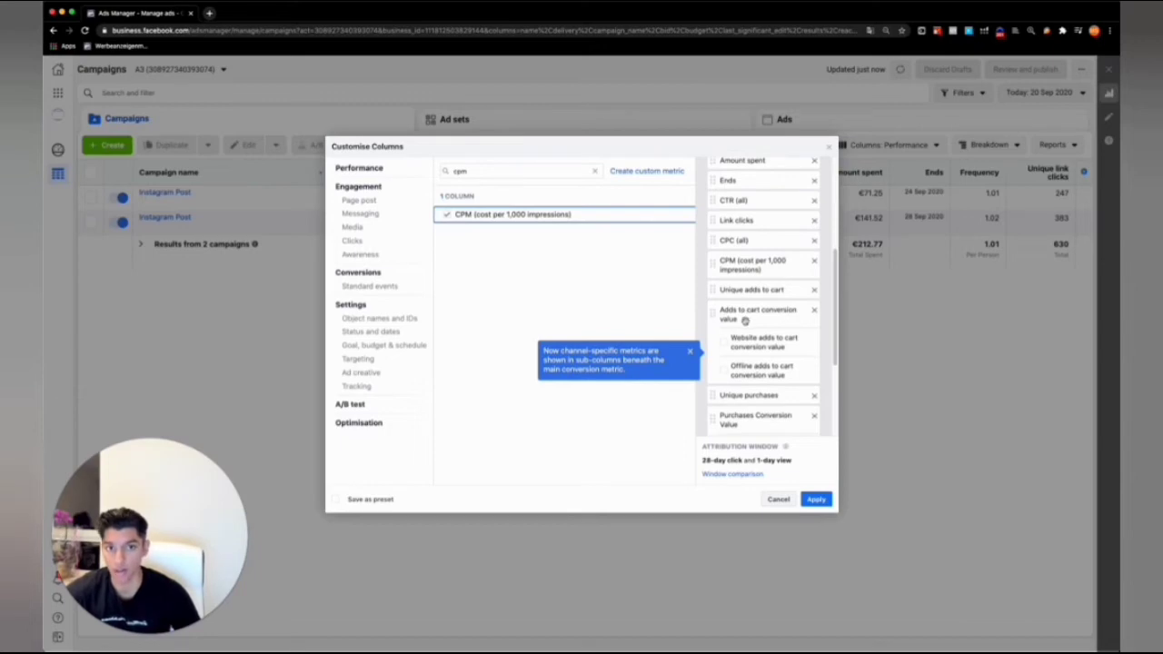
scroll(775, 325, "down", 3)
scroll(768, 318, "down", 3)
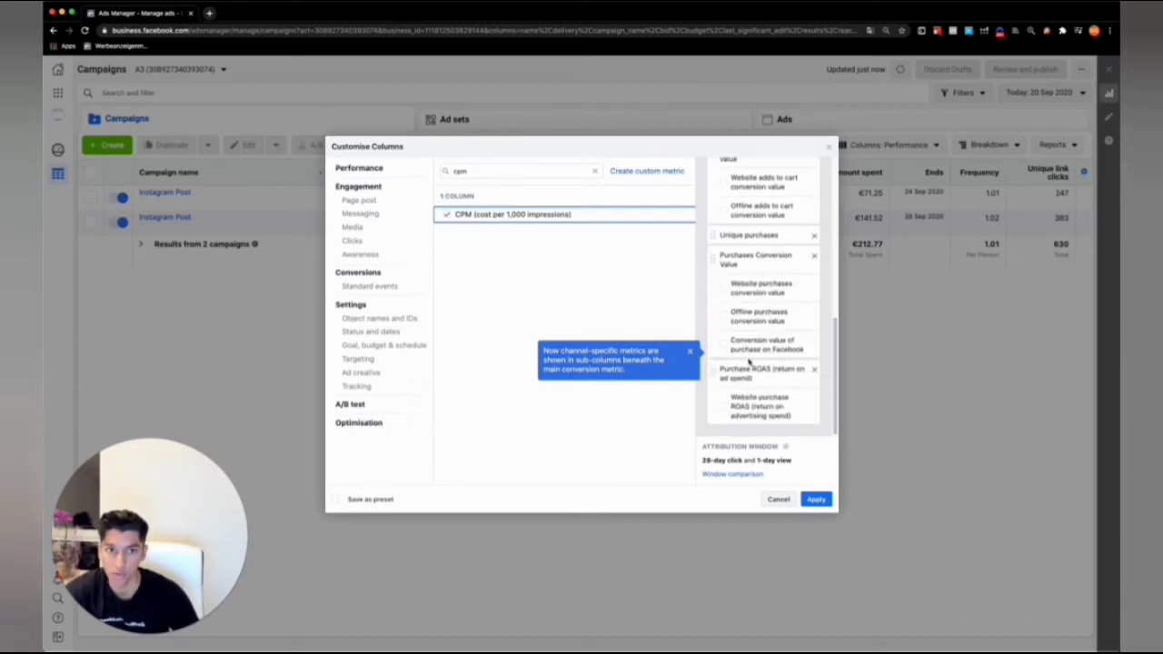
Apply the customised columns and save them as a column preset named BOSS.
left_click(816, 498)
left_click(902, 144)
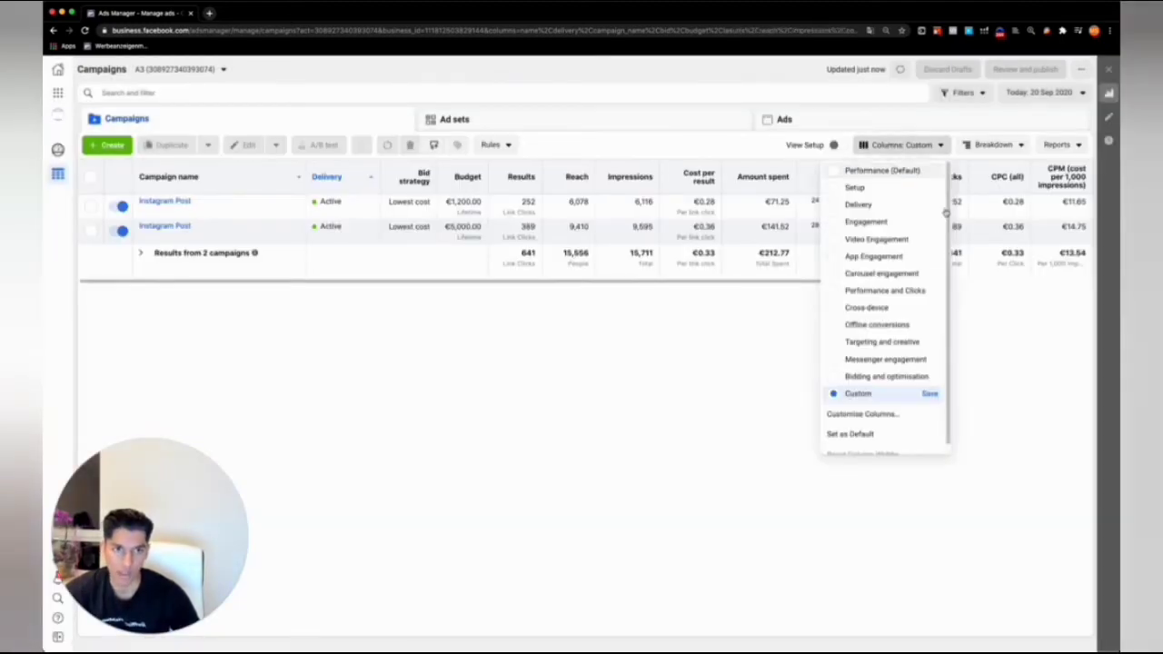
left_click(929, 393)
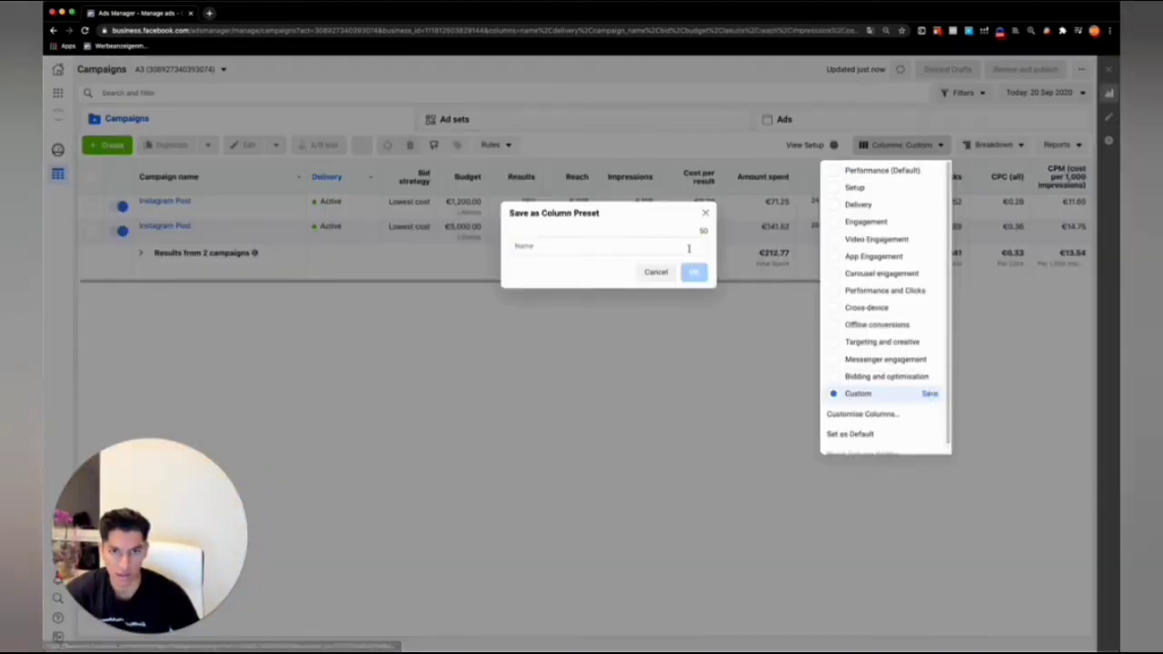
type("ROS")
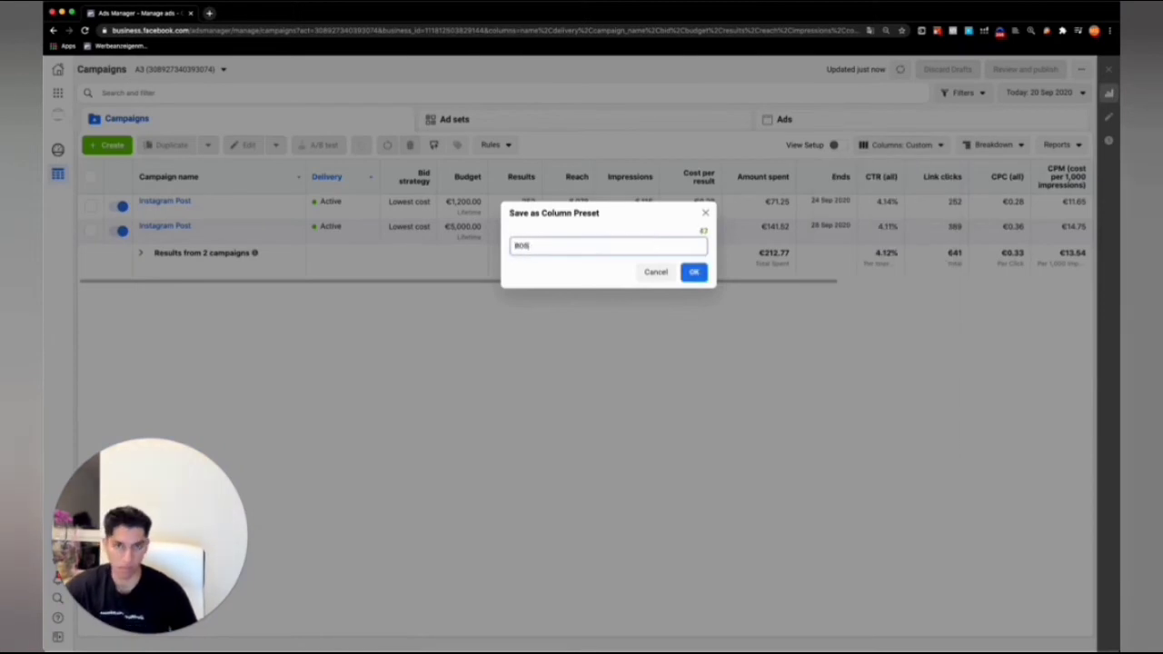
type("S")
key("Return")
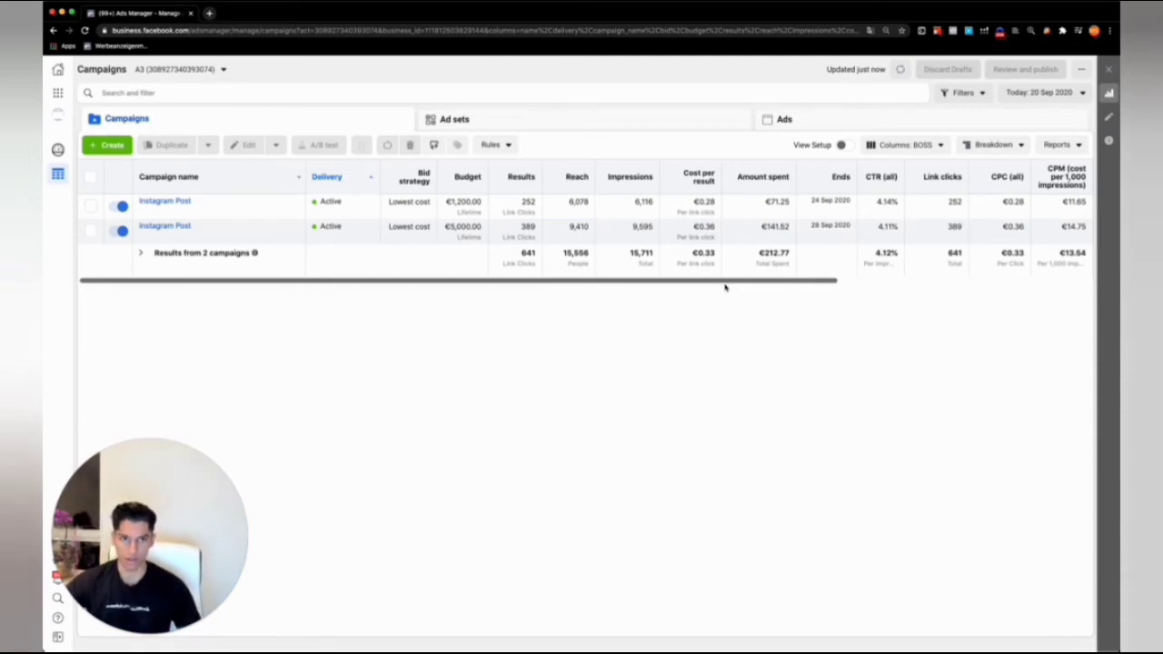
Examine the add-to-cart and purchase columns of the two Instagram Post campaigns in the table.
left_click_drag(725, 287, 784, 287)
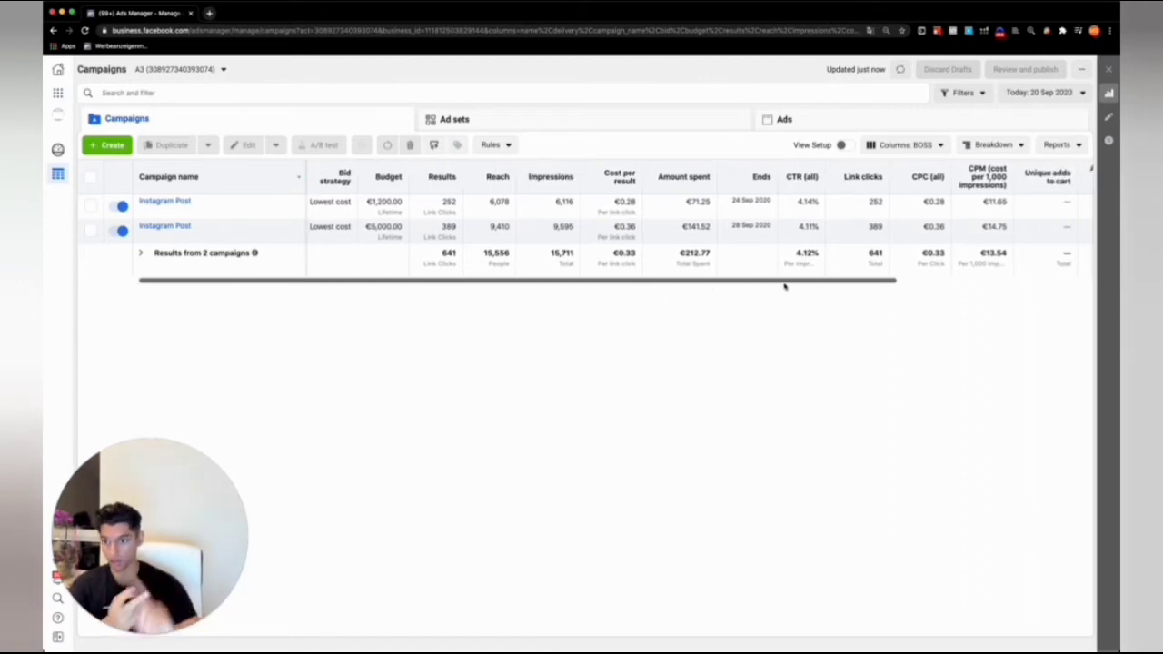
left_click_drag(785, 287, 1000, 257)
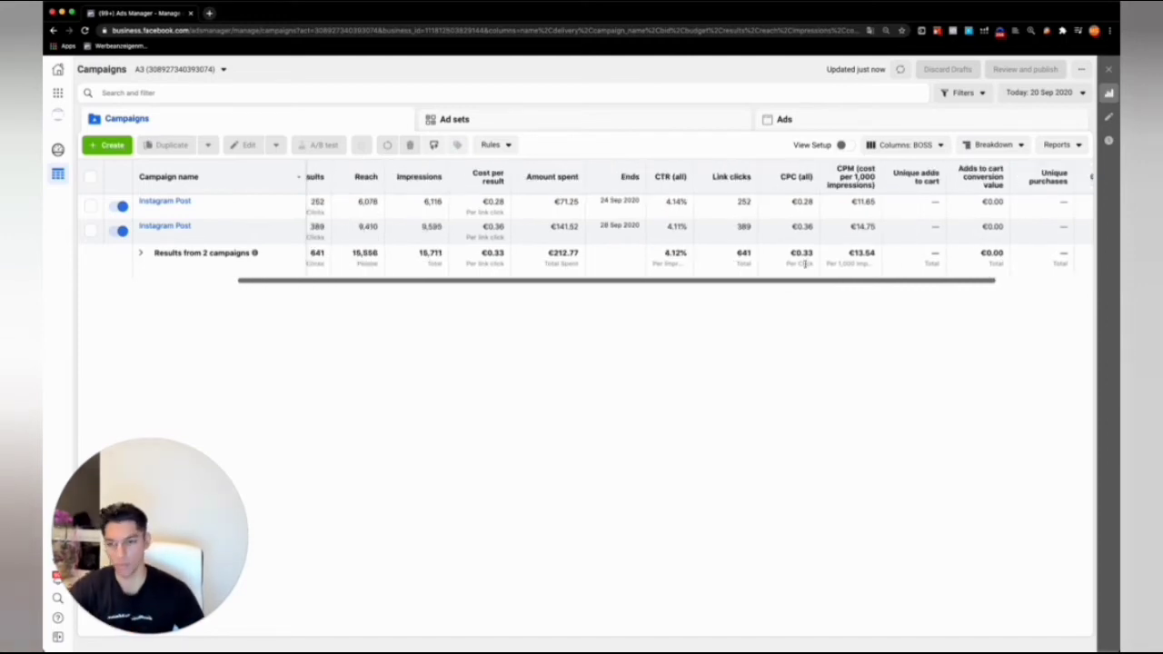
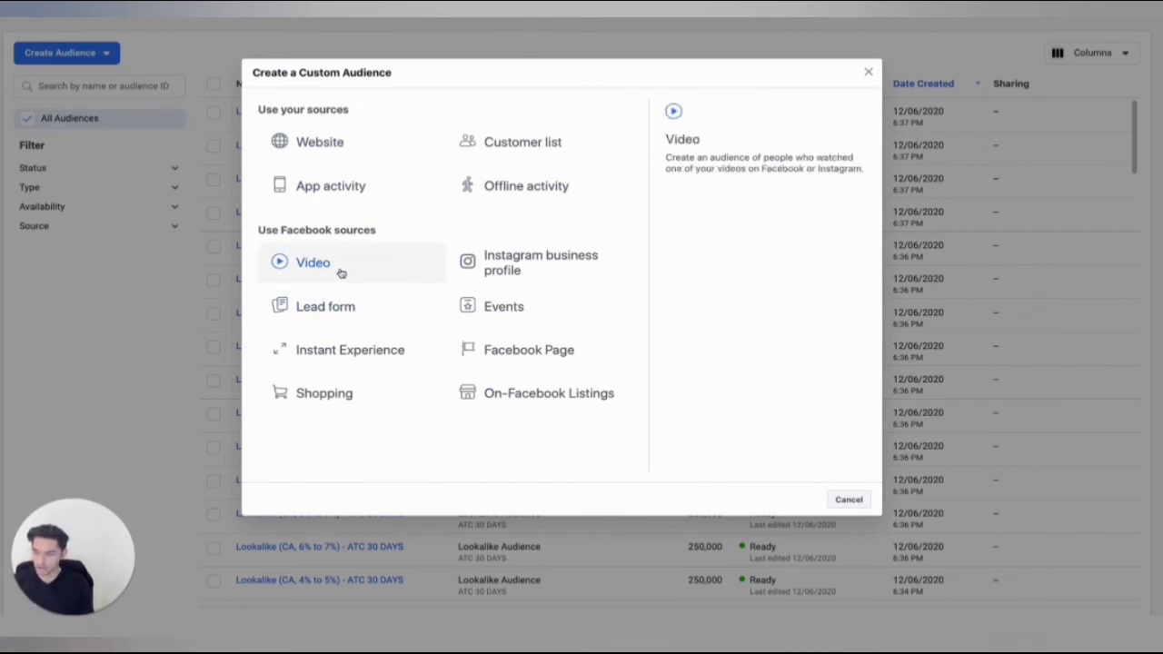
Start a video custom audience of people who have watched at 95% of the chosen video.
left_click(341, 273)
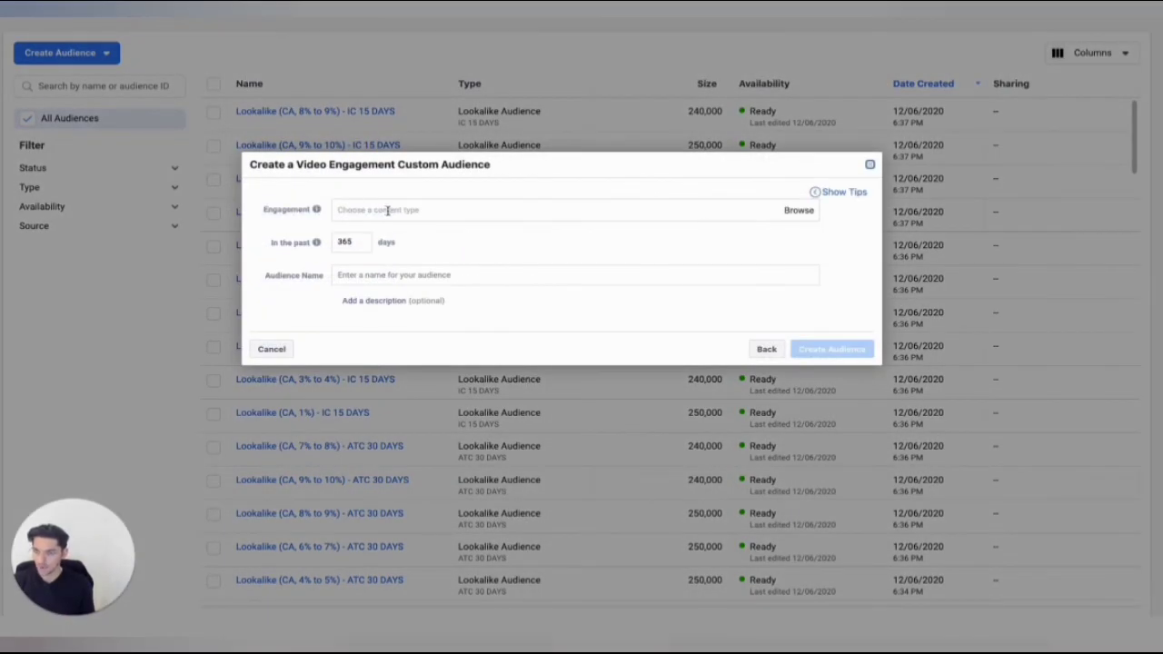
left_click(388, 210)
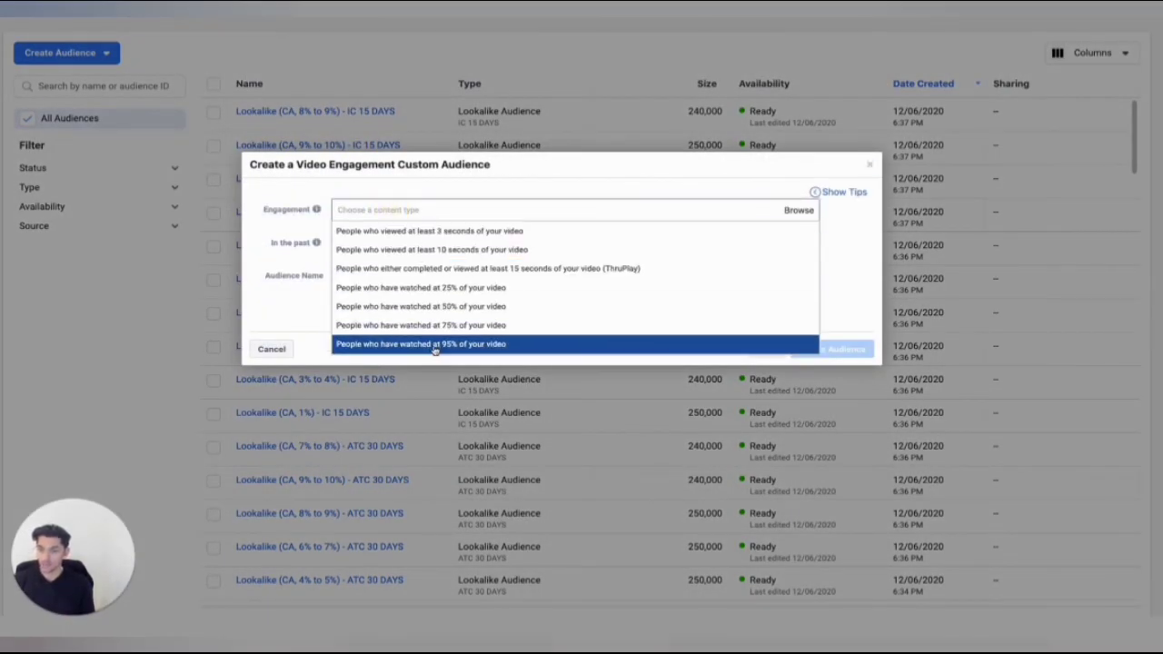
left_click(434, 345)
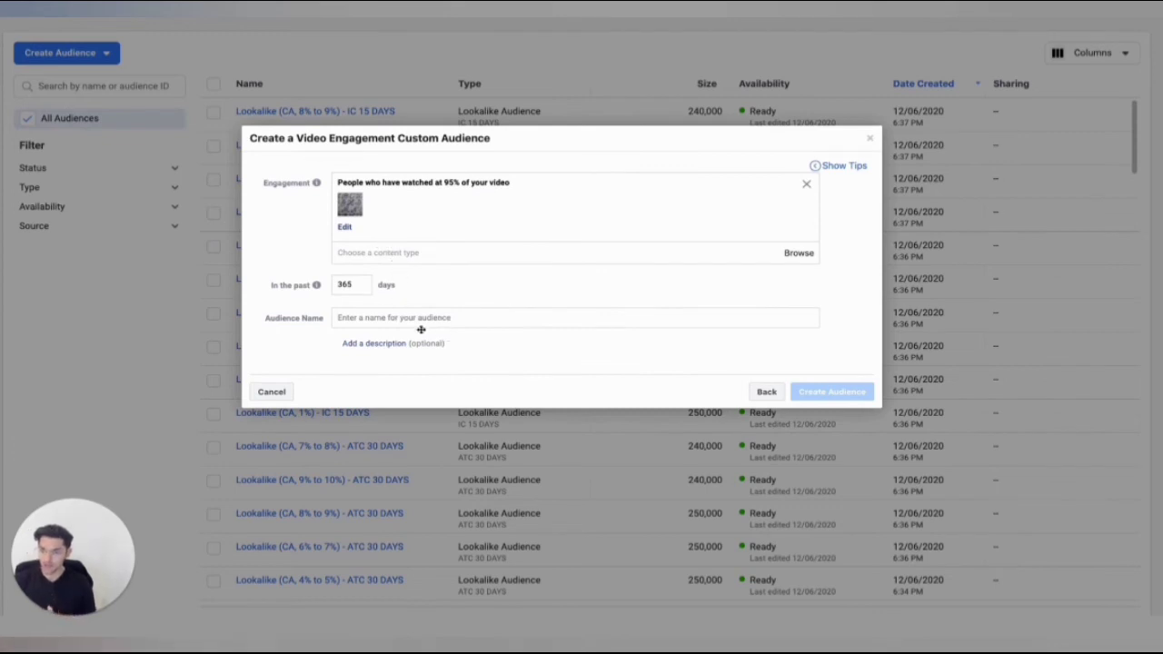
Name the video engagement audience VV95% PEN, create it and dismiss the follow-up dialog.
left_click(374, 317)
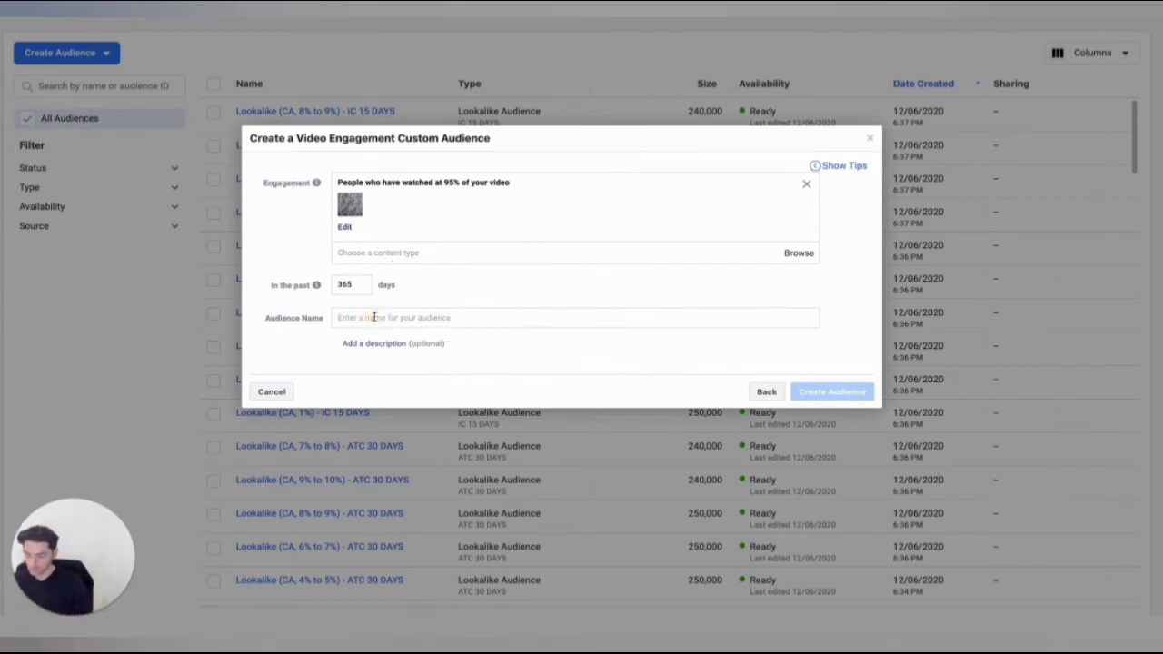
type("VV95% P")
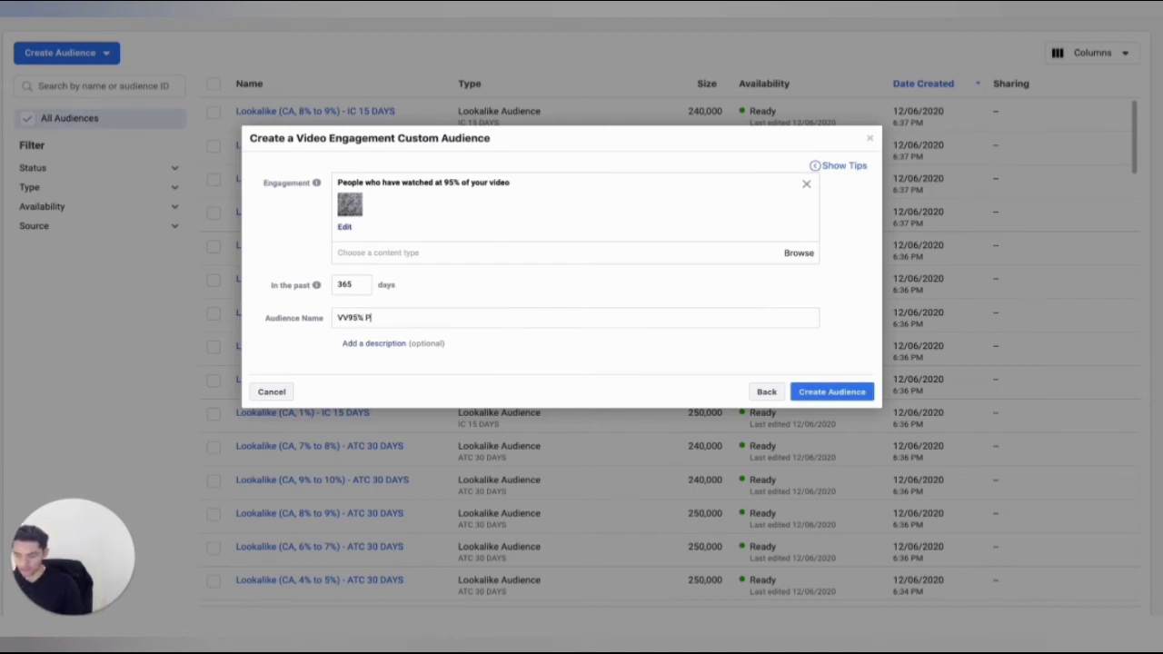
type("EN")
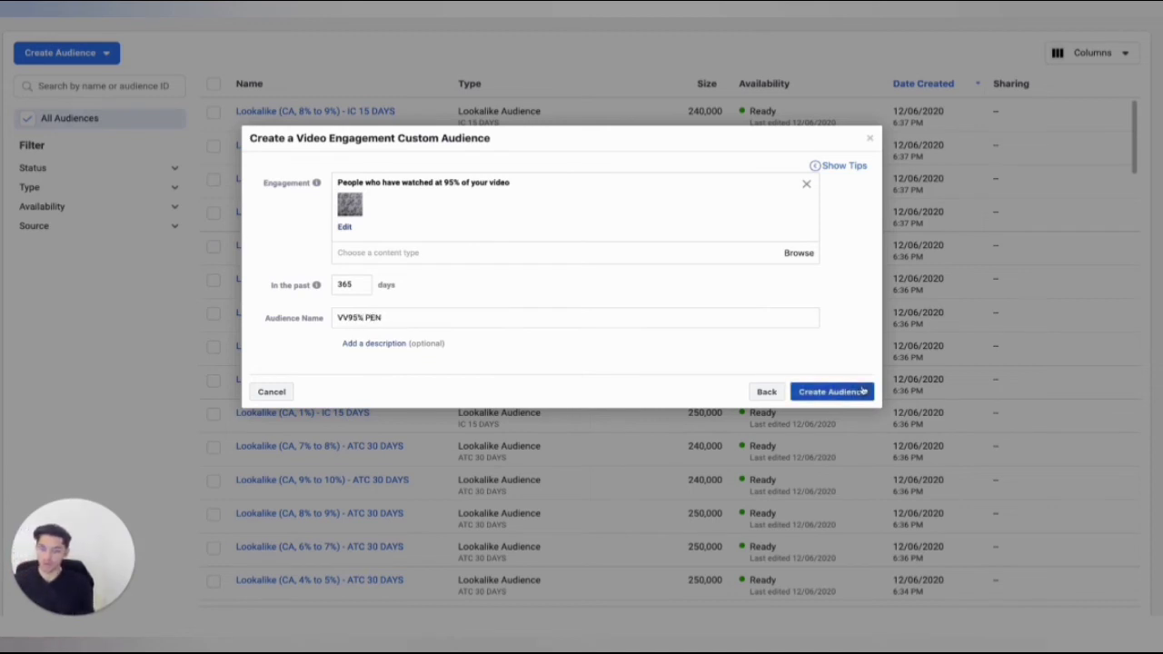
left_click(861, 392)
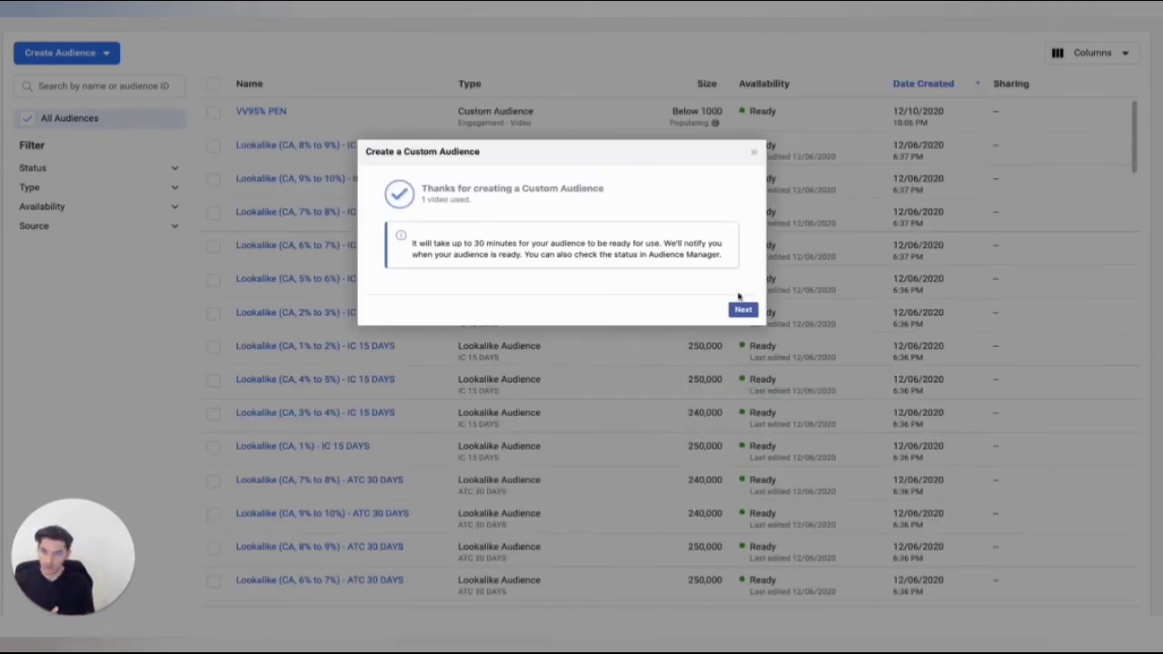
left_click(752, 154)
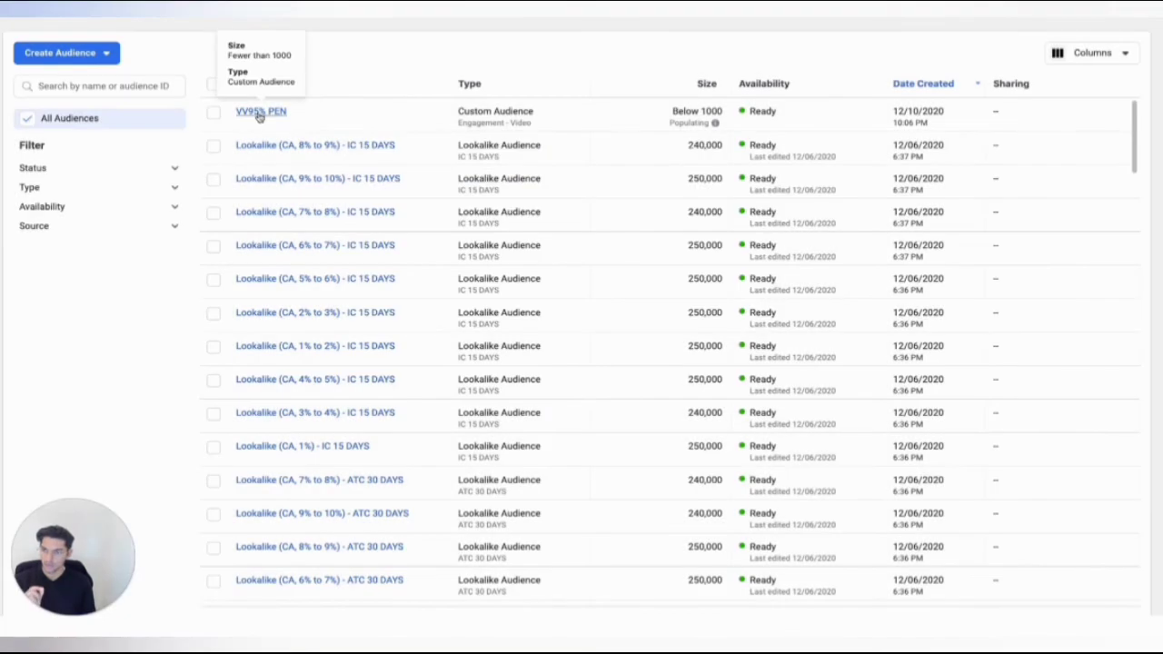
Start a lookalike audience from the VV95% PEN custom audience with United States as its location.
left_click(214, 116)
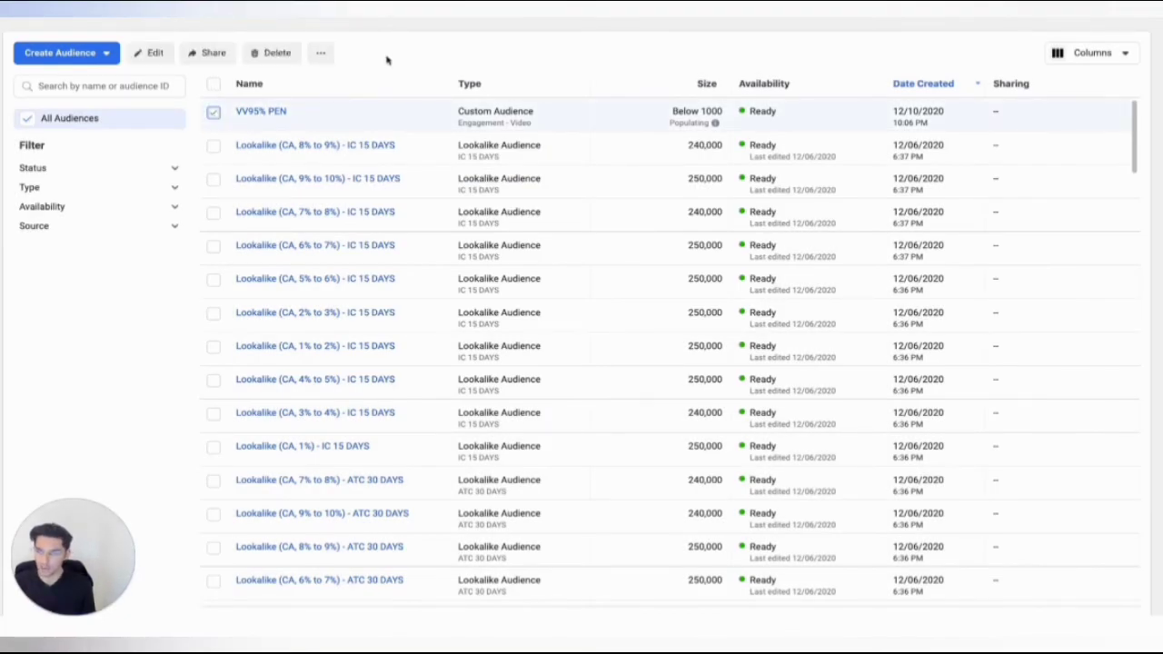
left_click(321, 53)
left_click(355, 87)
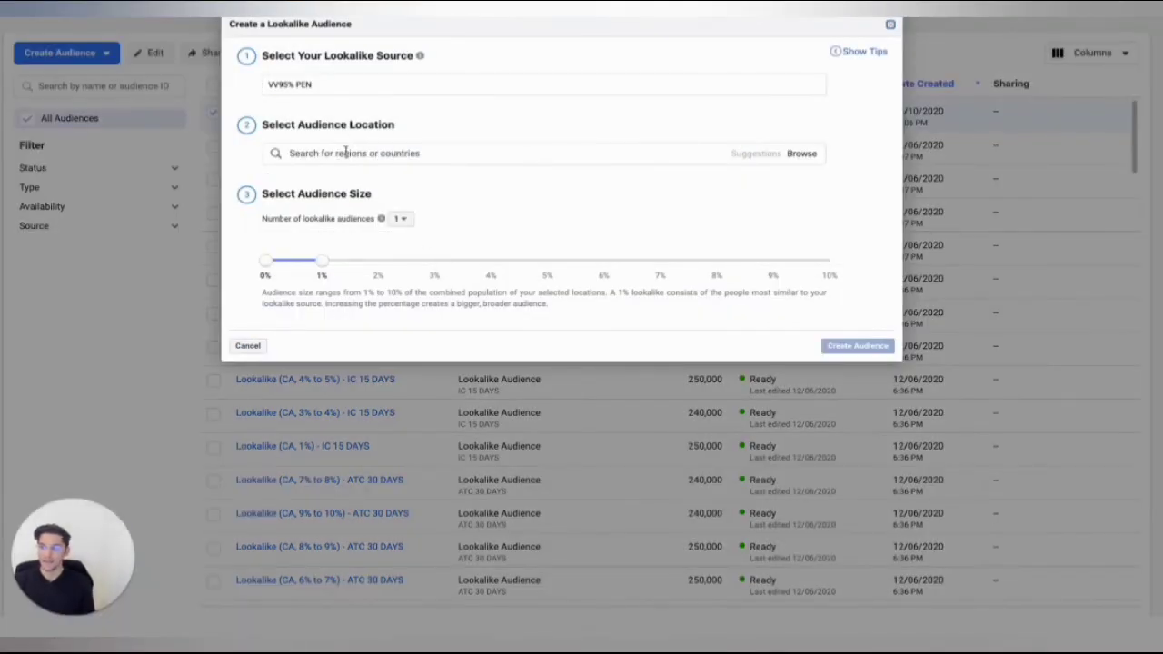
left_click(345, 153)
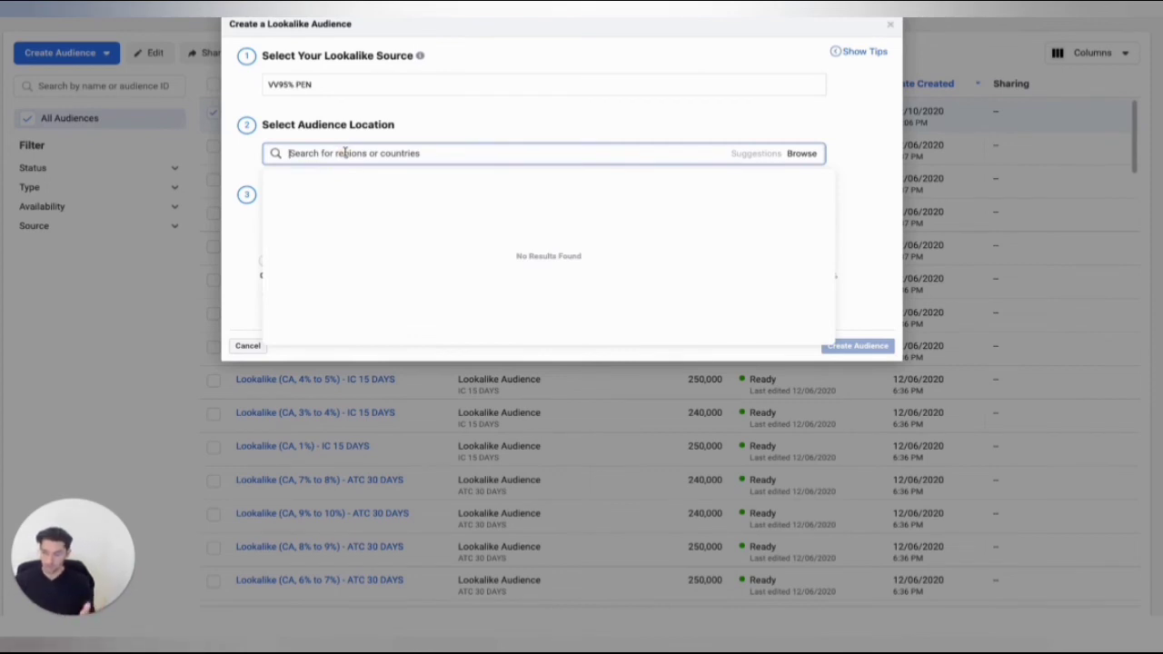
type("UNI")
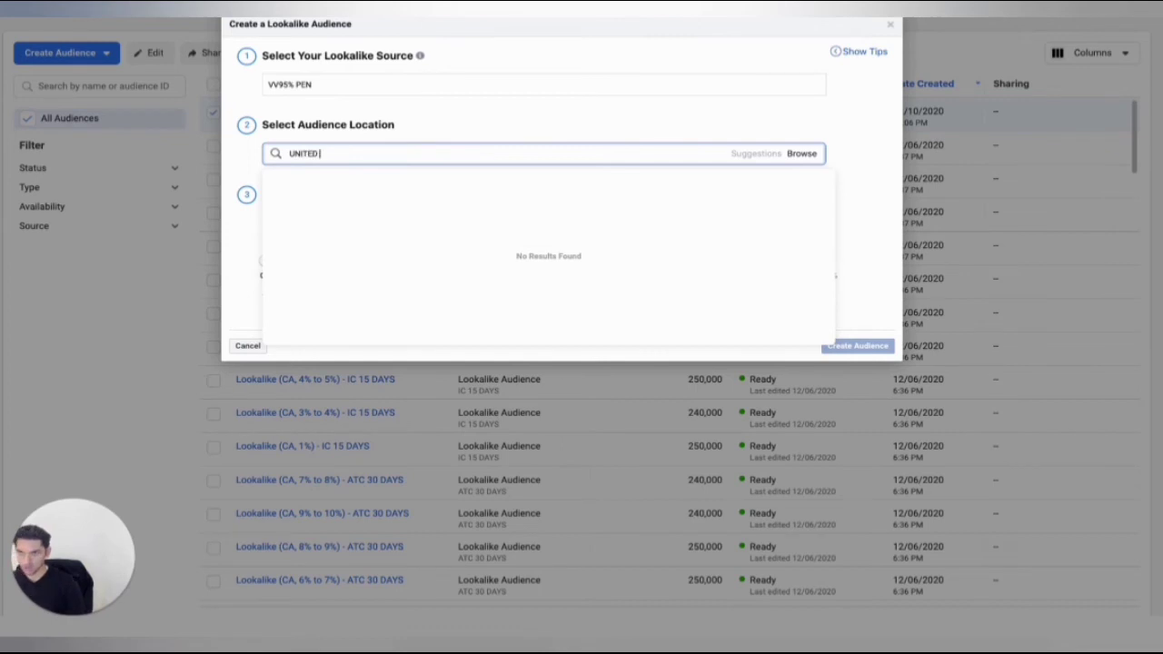
type("TED")
left_click(363, 219)
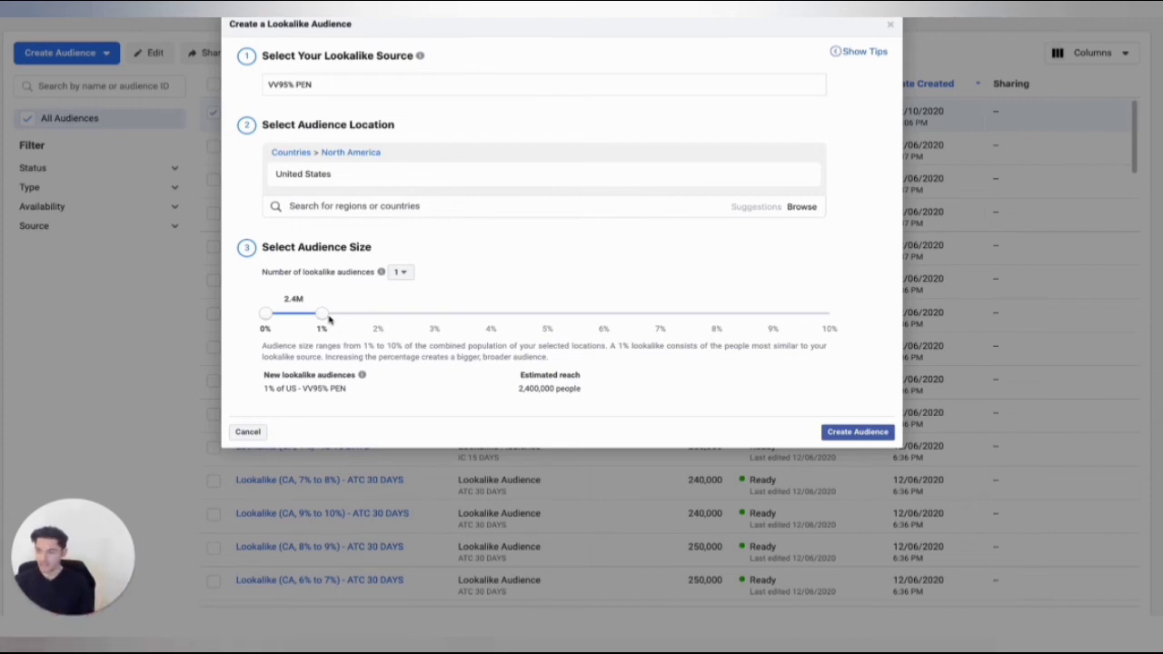
Set the number of lookalike audiences to 6, create them and show all audiences in the list.
left_click(403, 272)
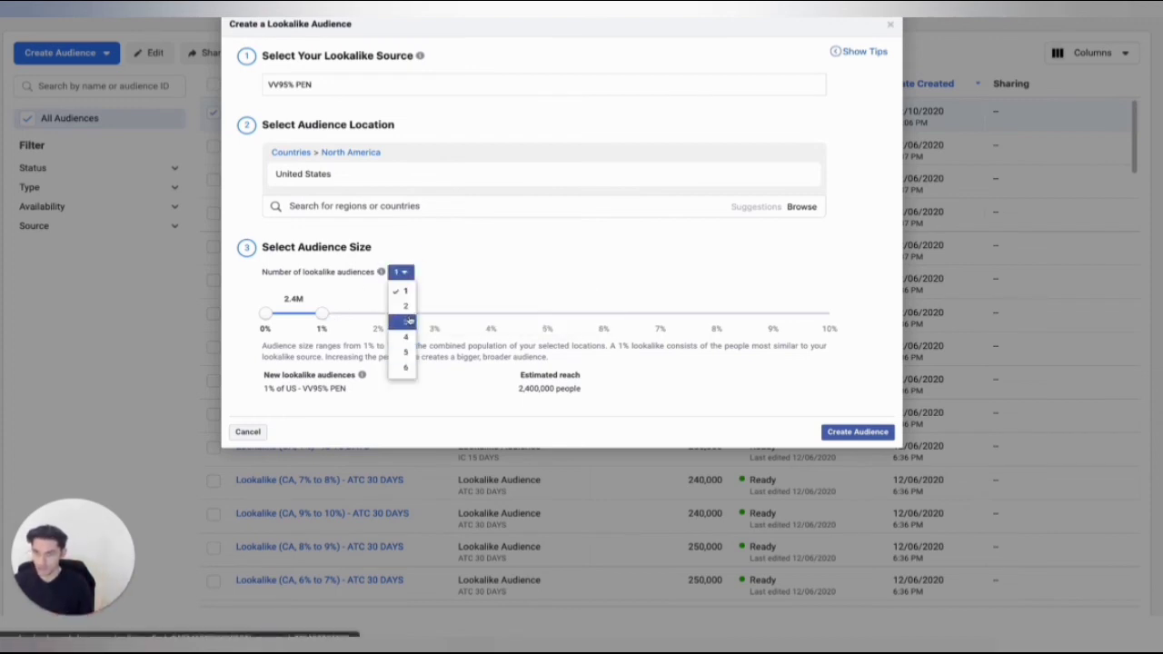
left_click(406, 367)
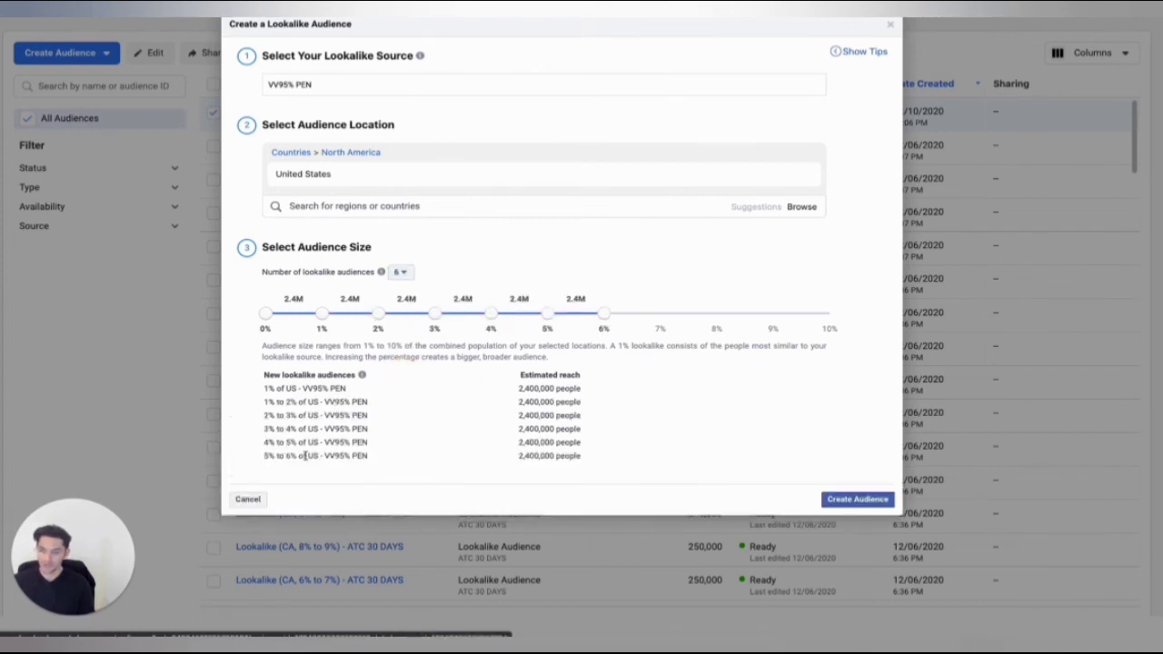
left_click(838, 500)
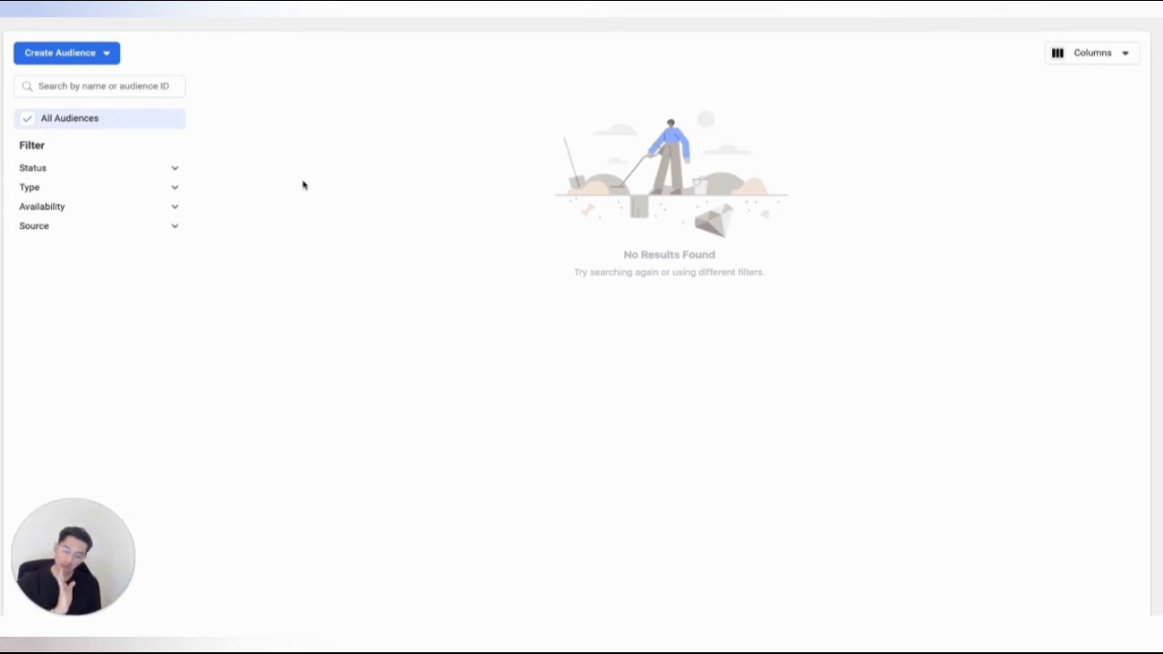
left_click(27, 120)
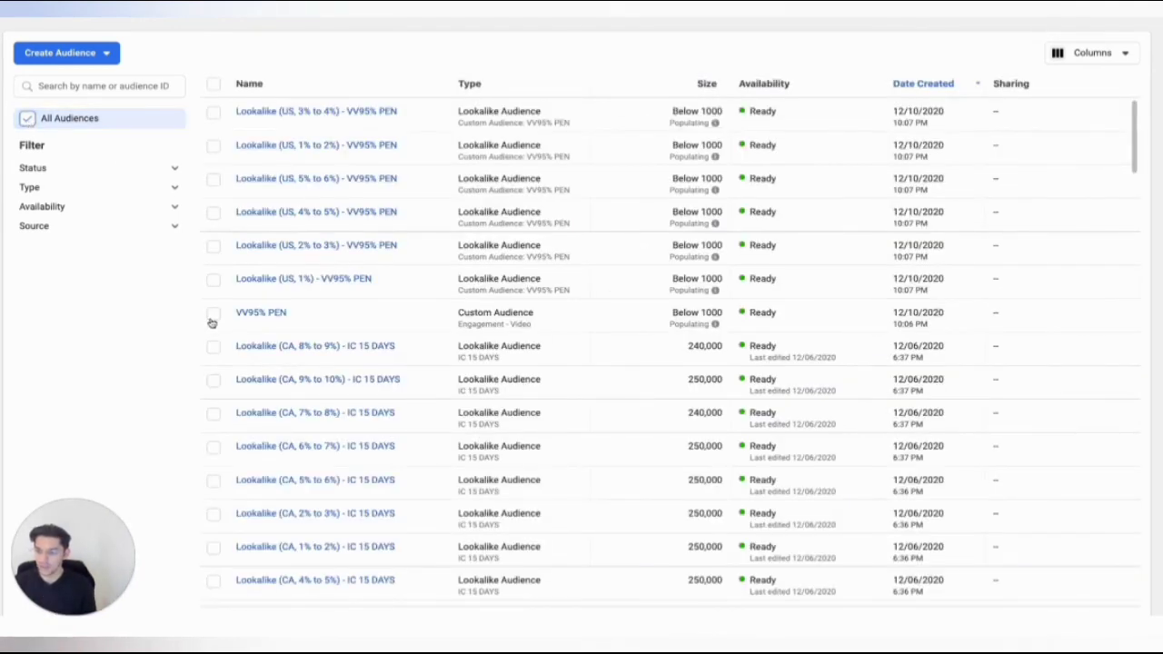
Start another lookalike from VV95% PEN with 4 audiences spanning the 6% to 10% range.
left_click(212, 315)
left_click(319, 53)
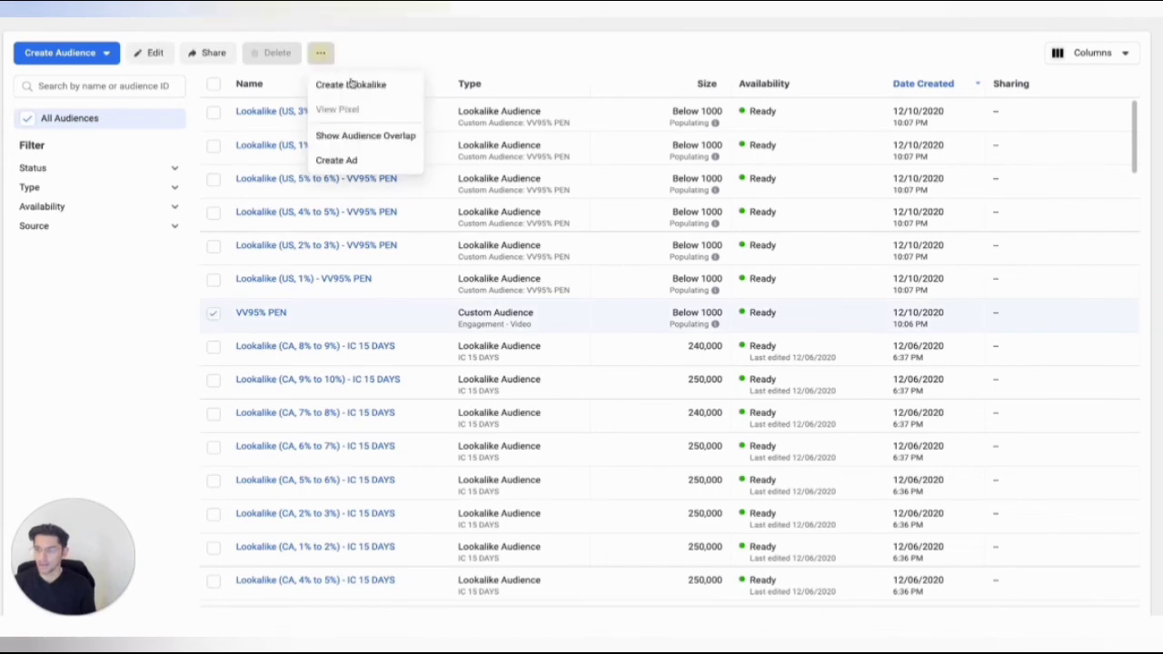
left_click(351, 84)
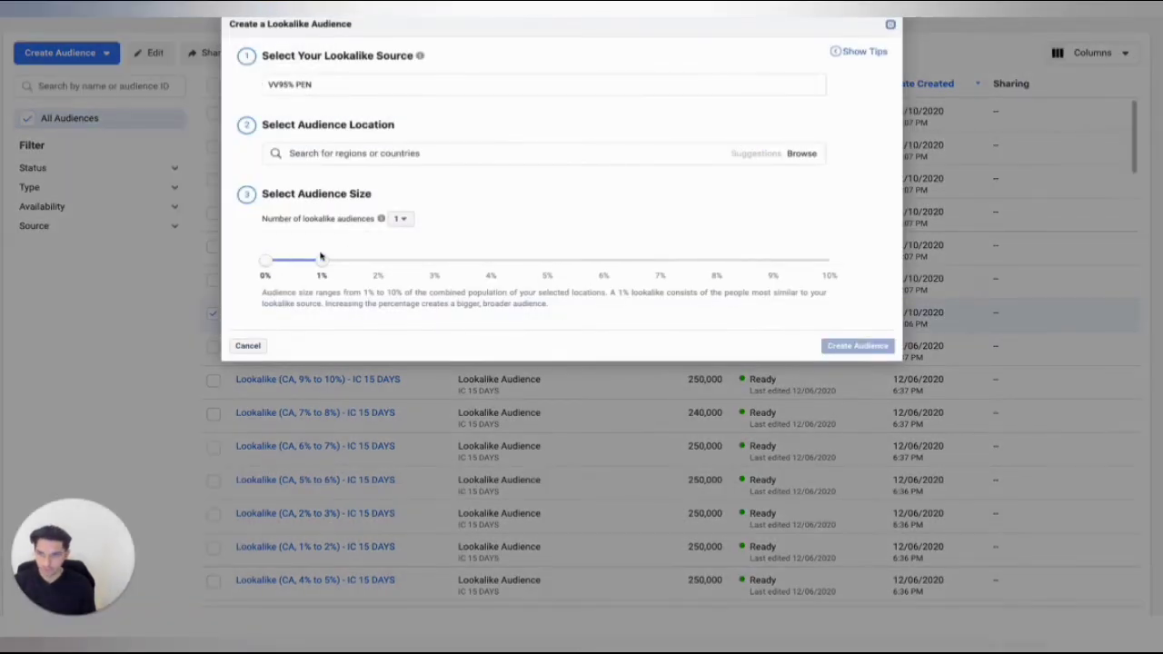
left_click_drag(320, 268, 661, 261)
left_click_drag(265, 264, 603, 263)
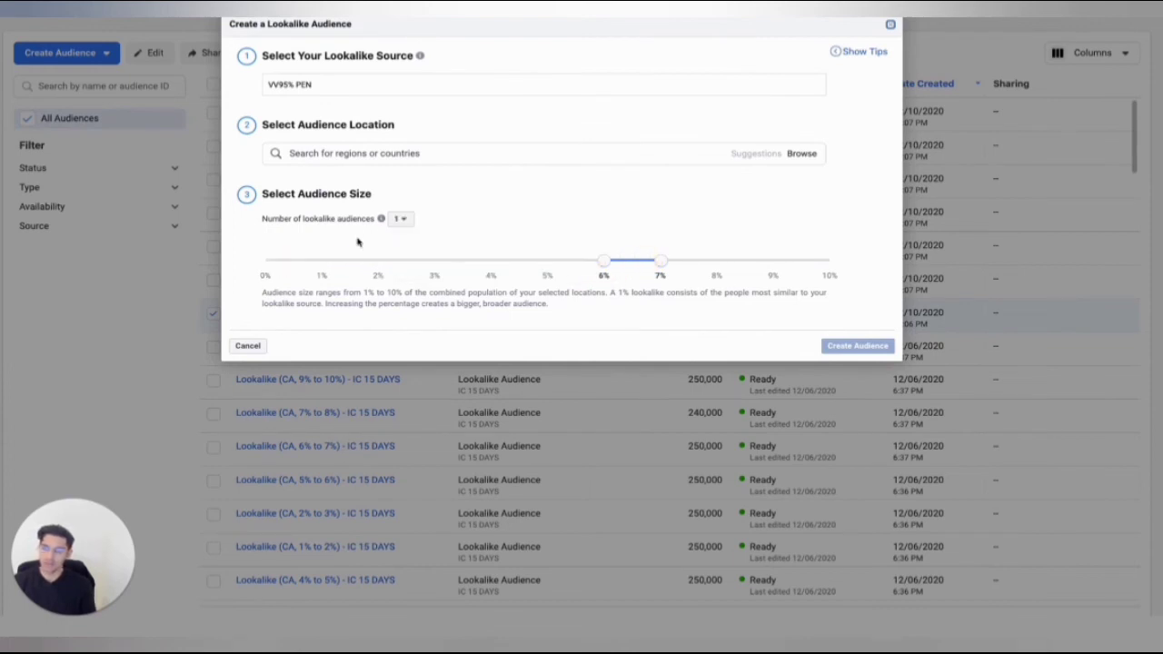
left_click(401, 219)
left_click(405, 283)
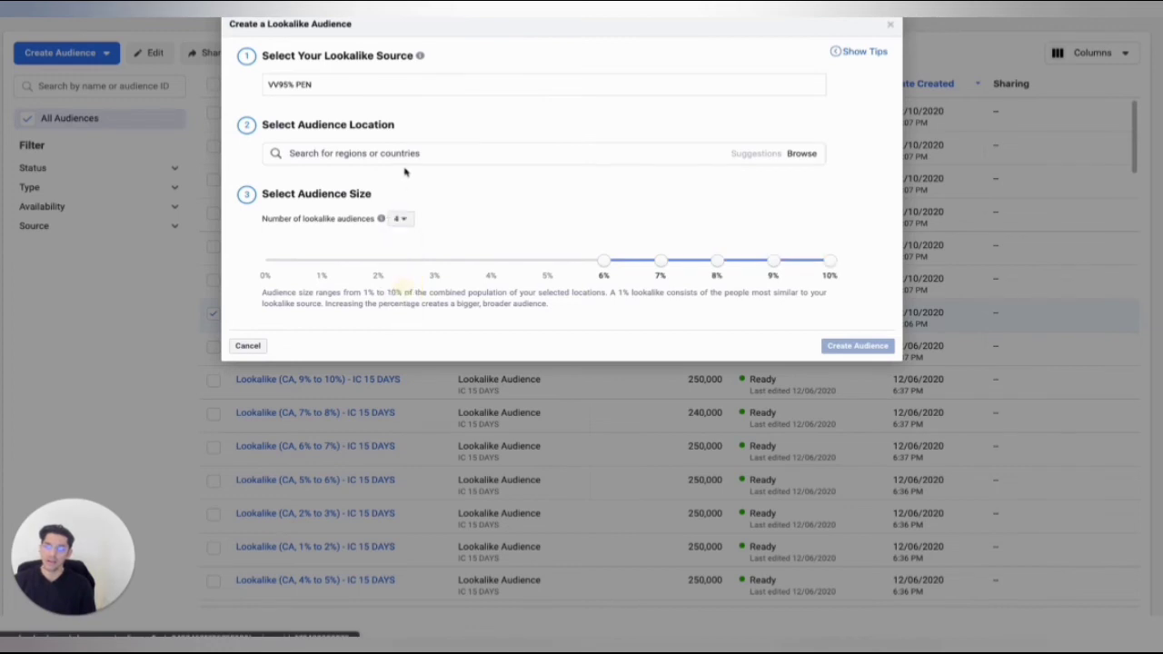
Set the lookalike location to United States and create the four audiences.
left_click(401, 155)
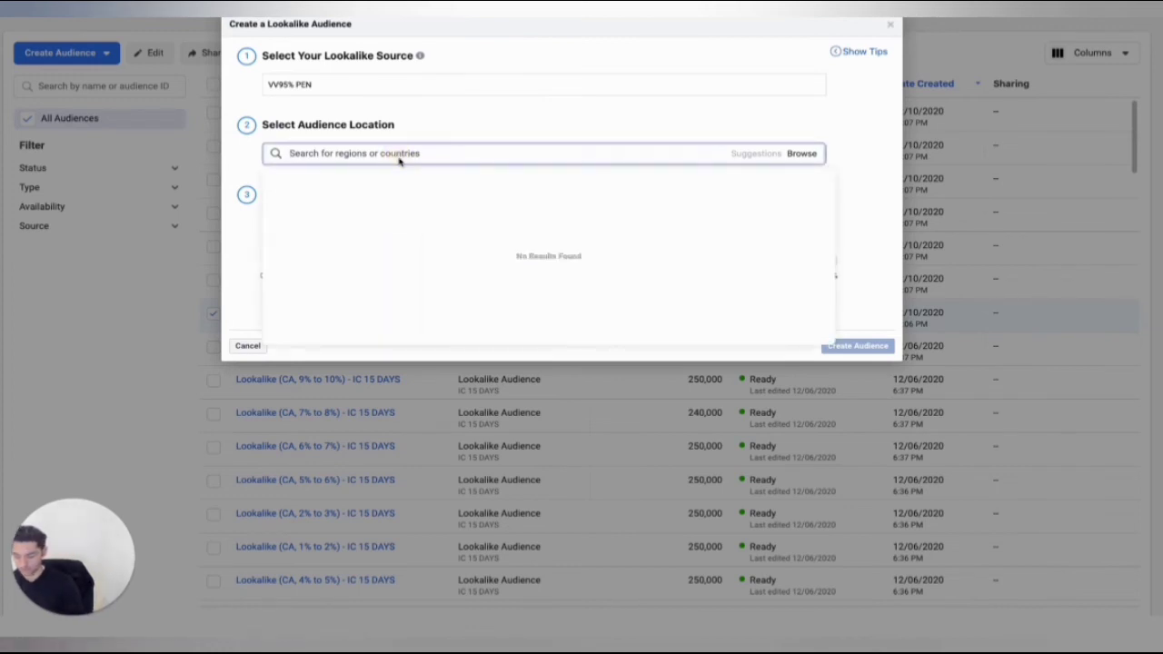
type("UNITED S")
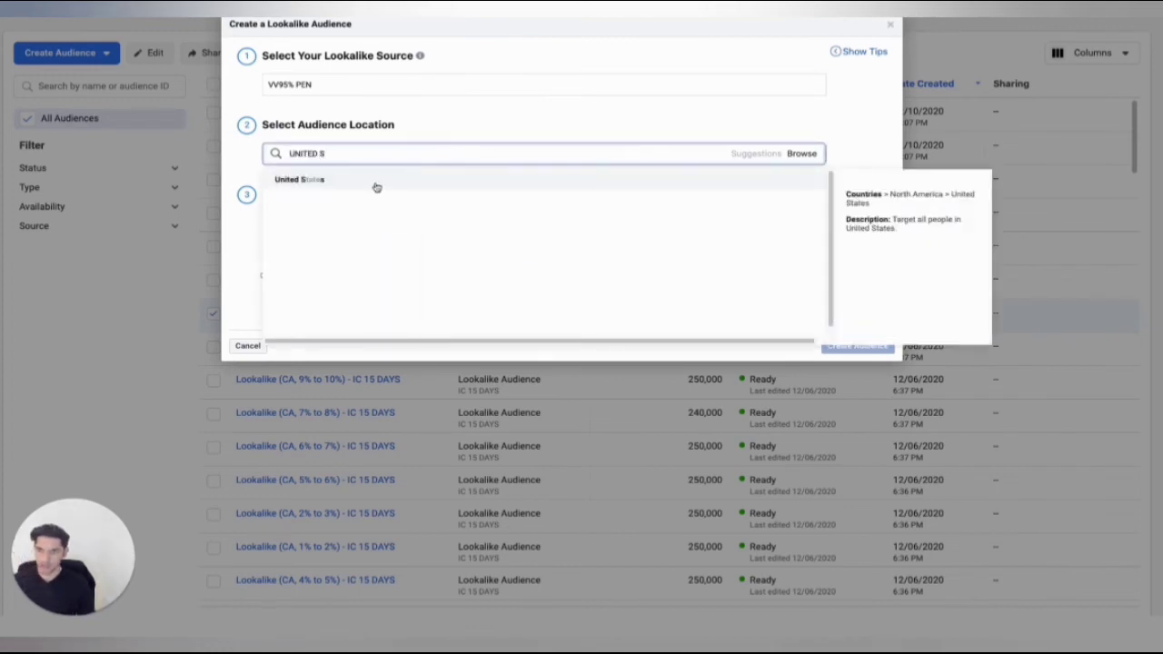
left_click(376, 185)
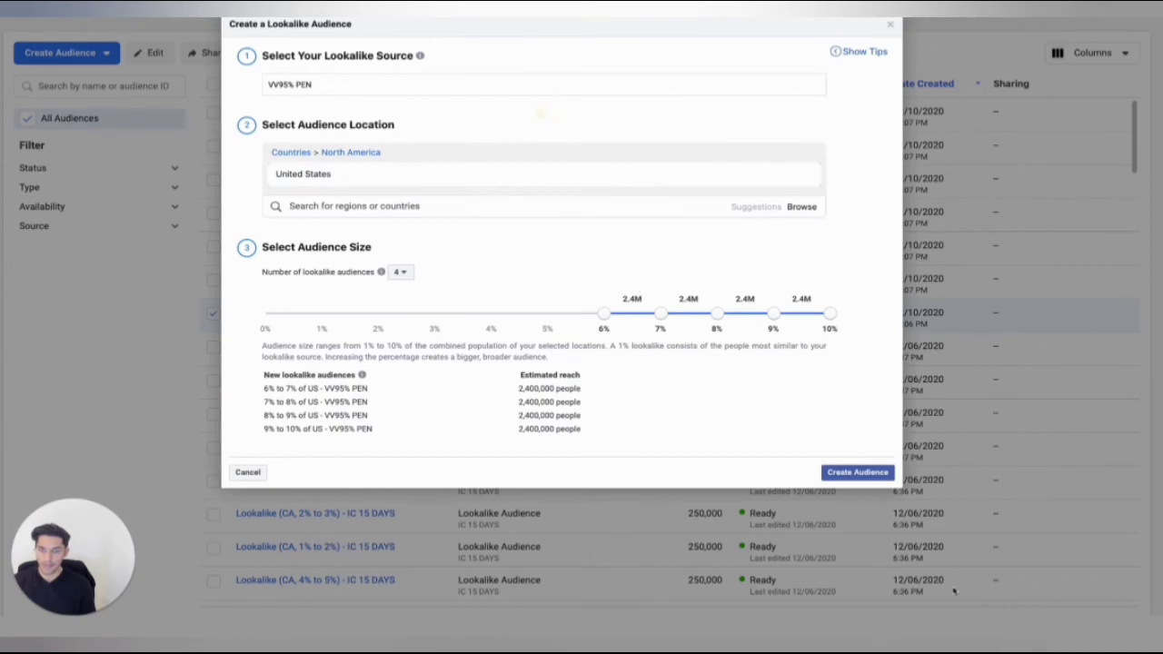
left_click(830, 473)
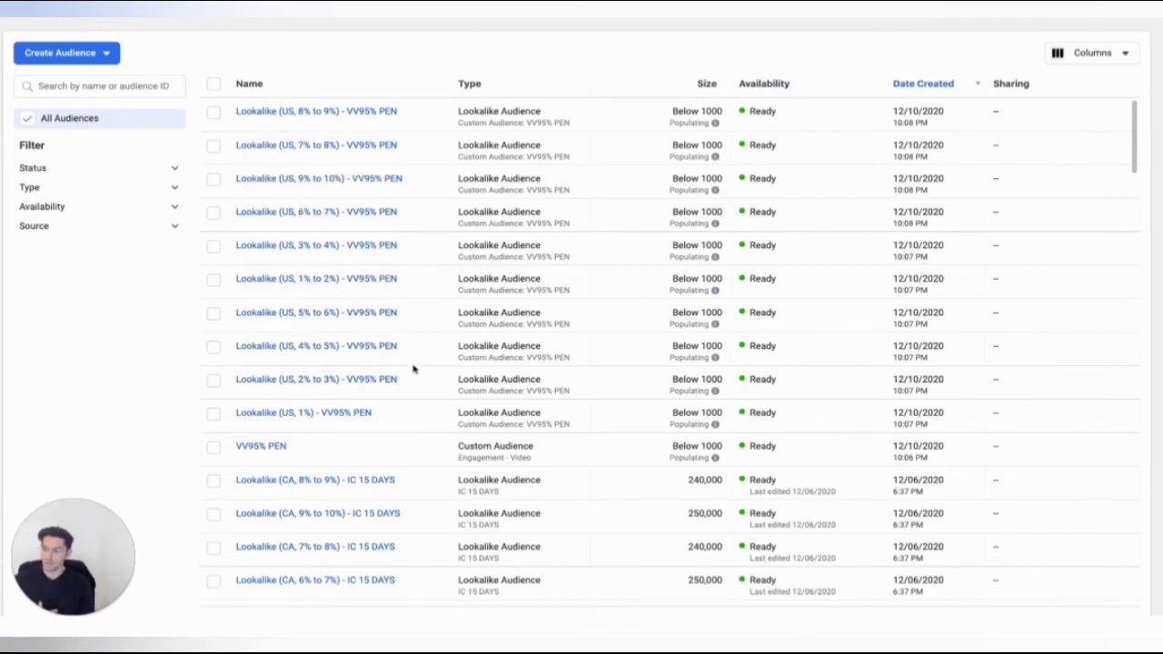
Start a website custom audience that includes people with the Purchase event.
left_click(88, 53)
left_click(121, 85)
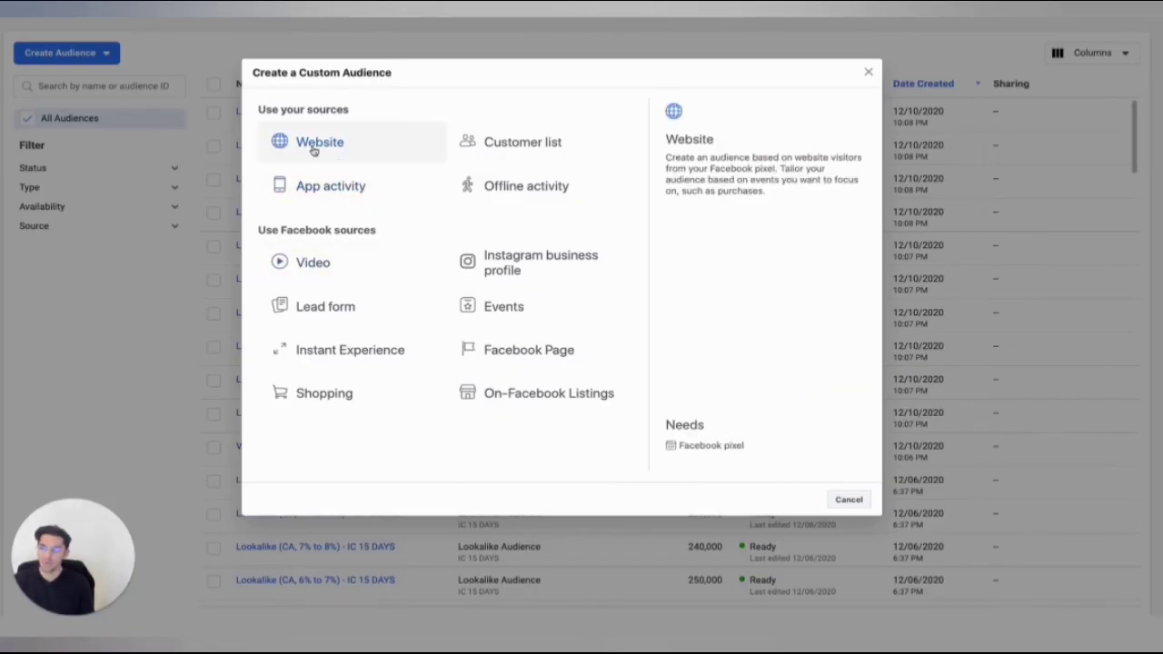
left_click(314, 148)
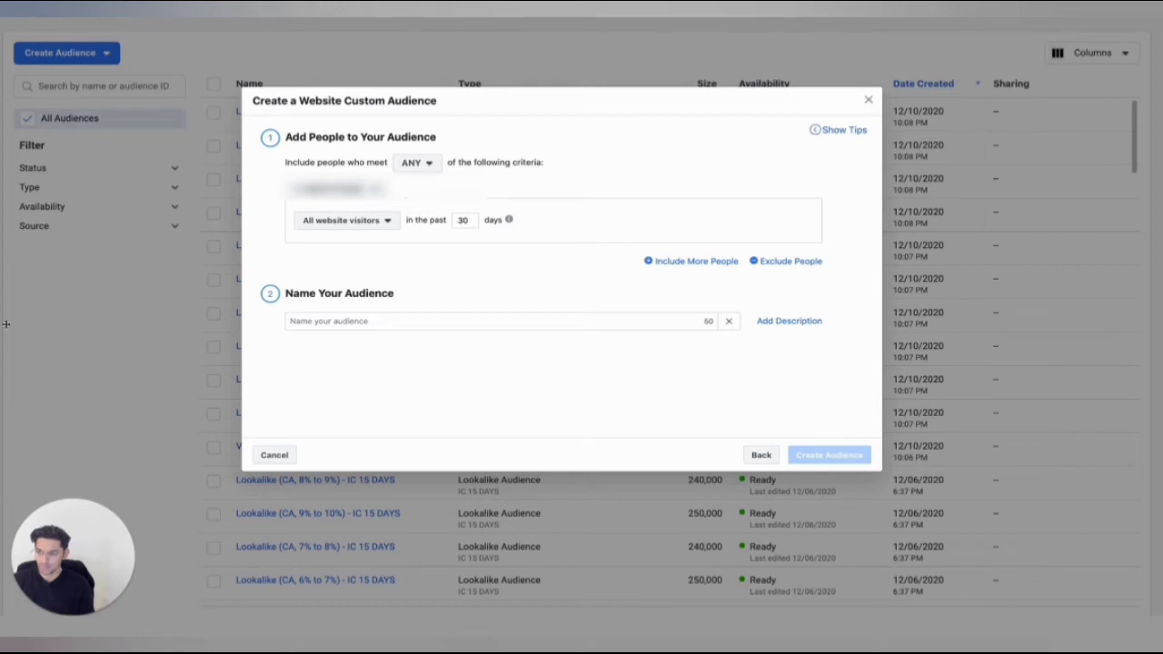
left_click(386, 225)
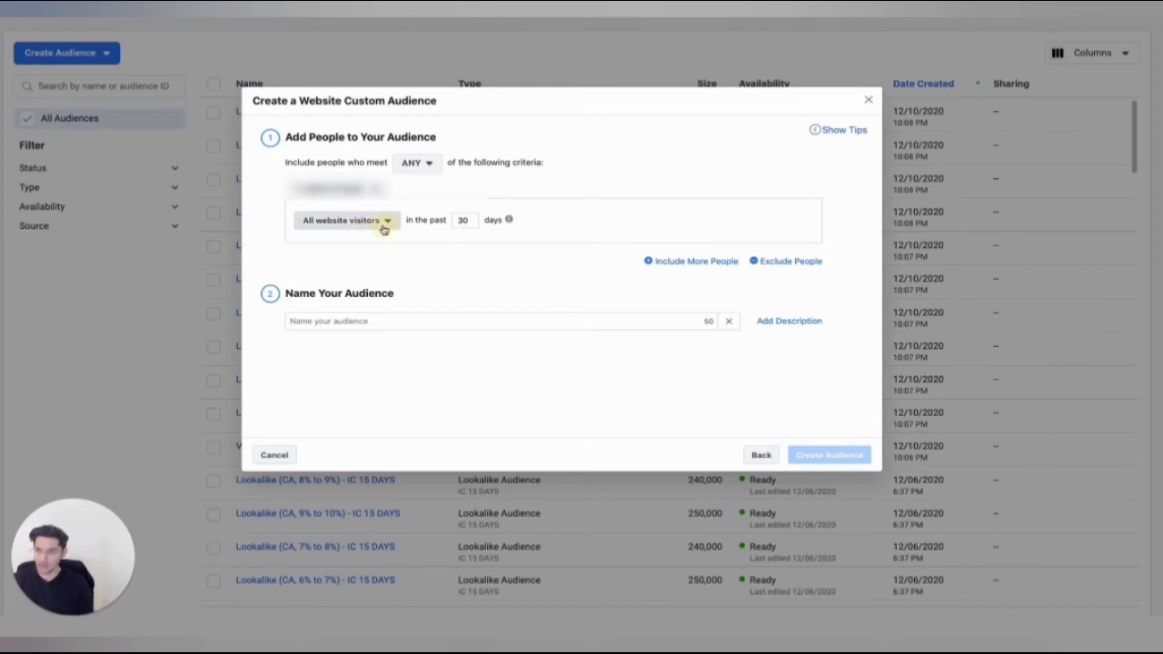
scroll(345, 368, "down", 3)
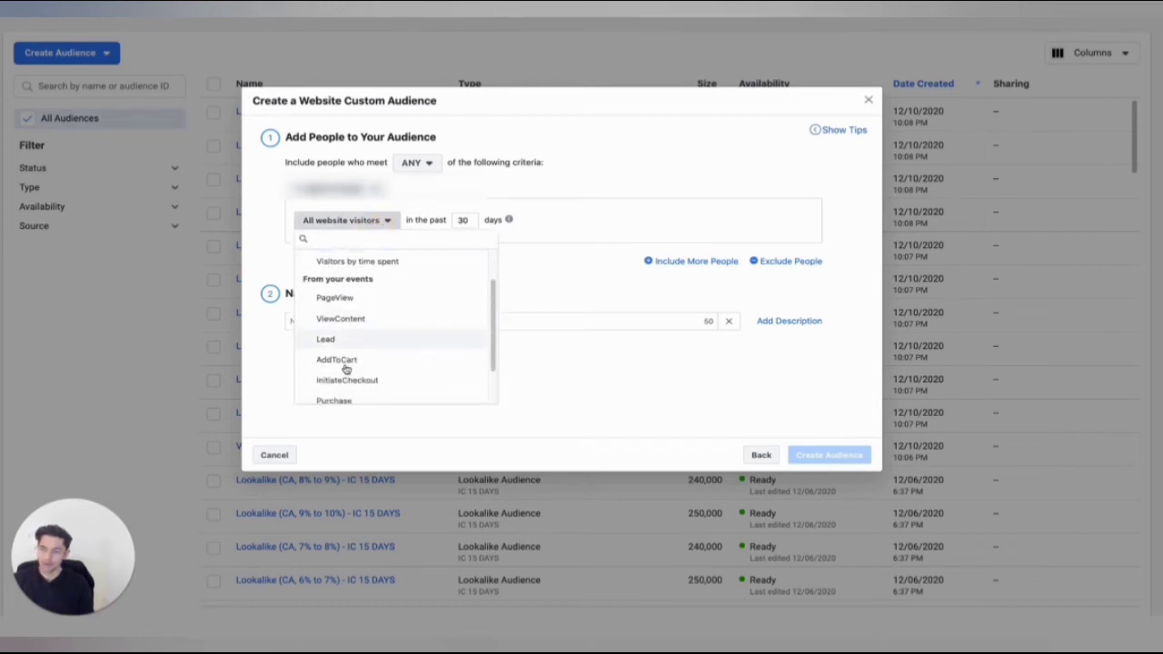
left_click(336, 352)
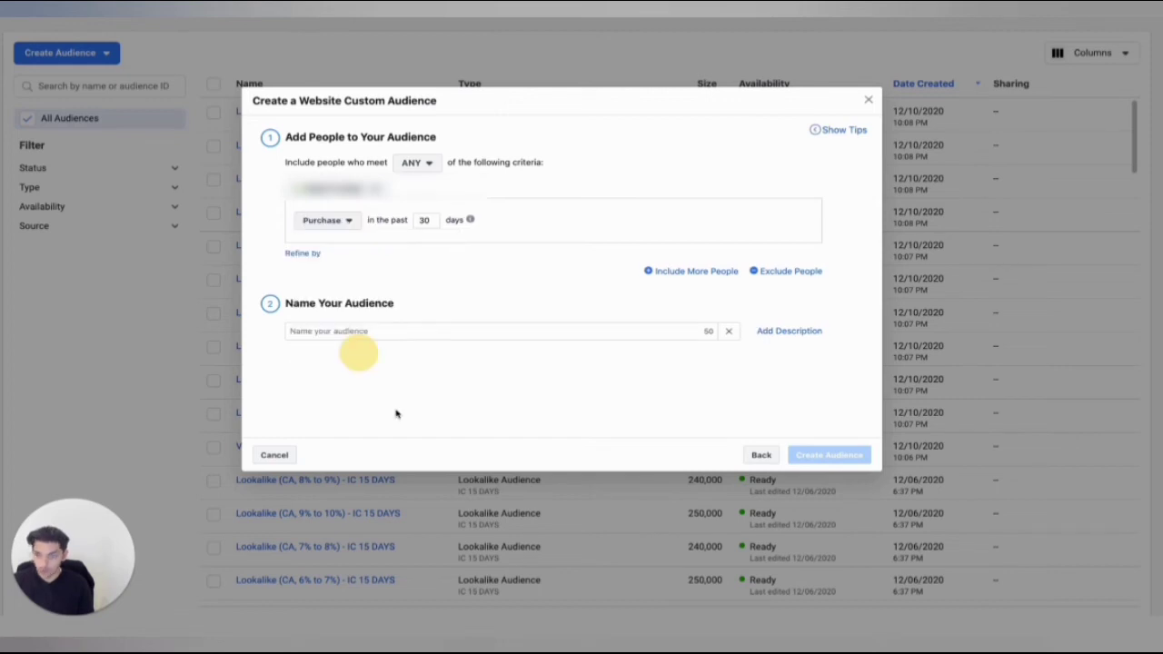
Refine the Purchase criterion by URL/Parameter, using content_ids as the parameter.
left_click(309, 258)
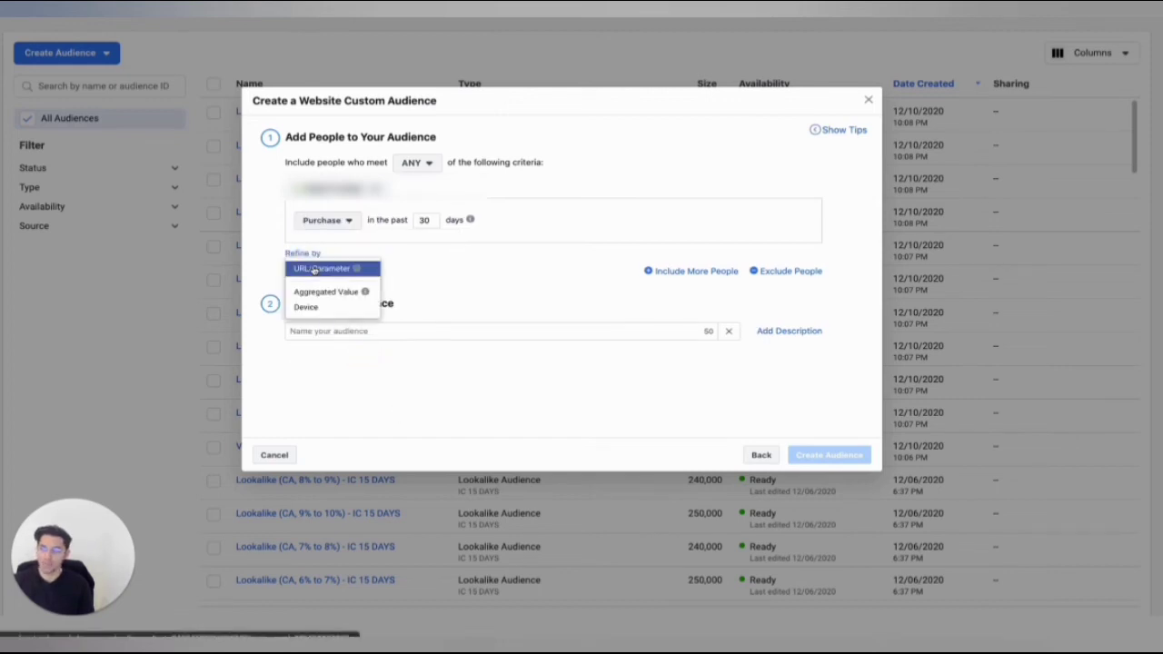
left_click(307, 267)
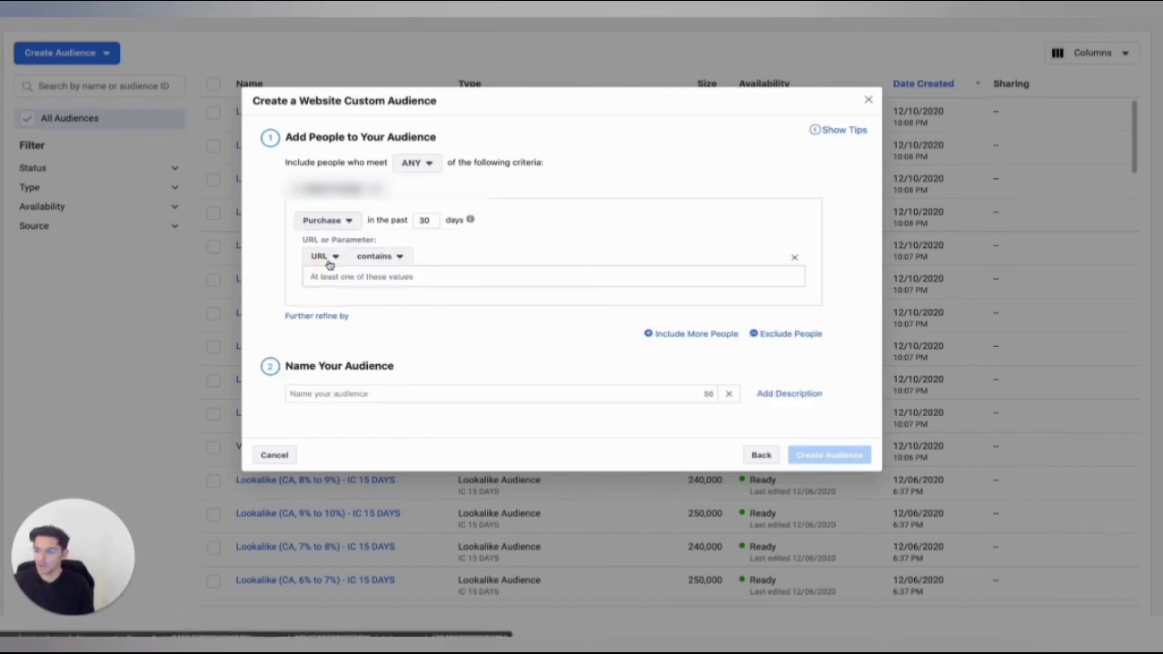
left_click(330, 264)
left_click(340, 338)
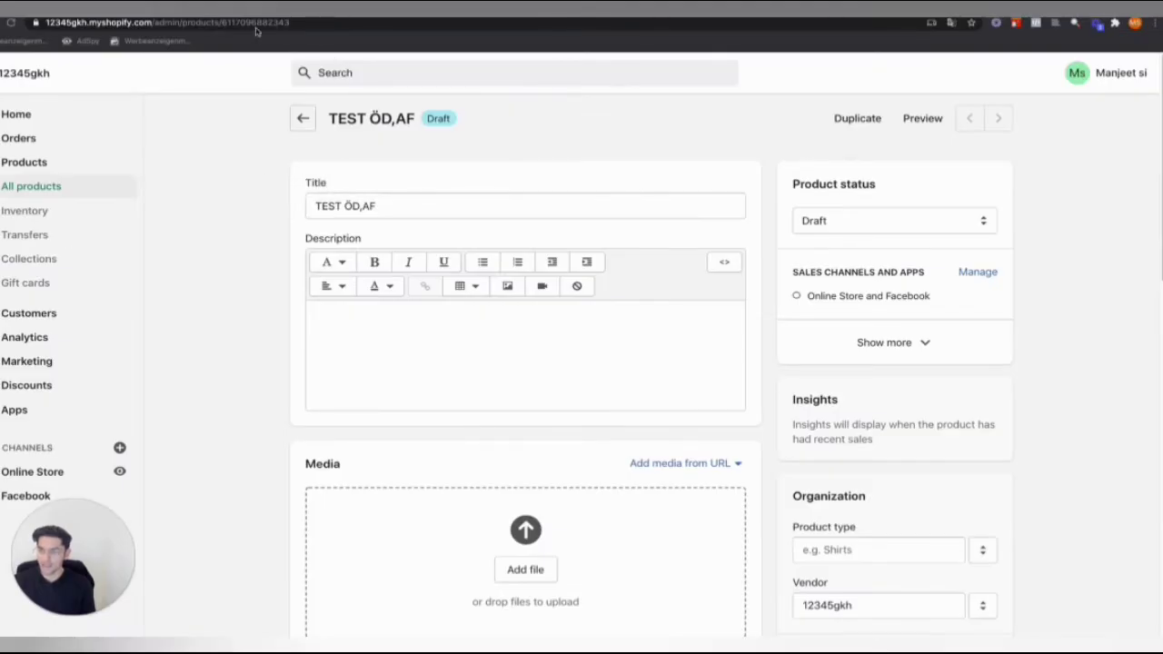
Copy the product ID from the web address of the TEST ÖD,AF product page in Shopify.
double_click(261, 26)
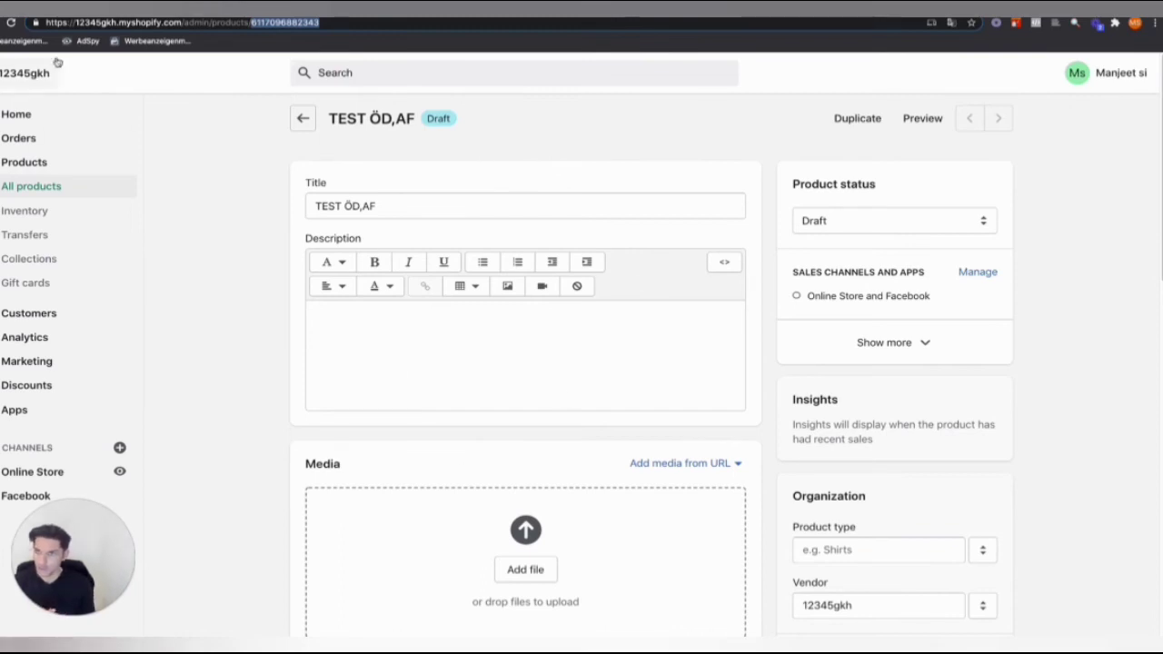
right_click(279, 25)
left_click(337, 115)
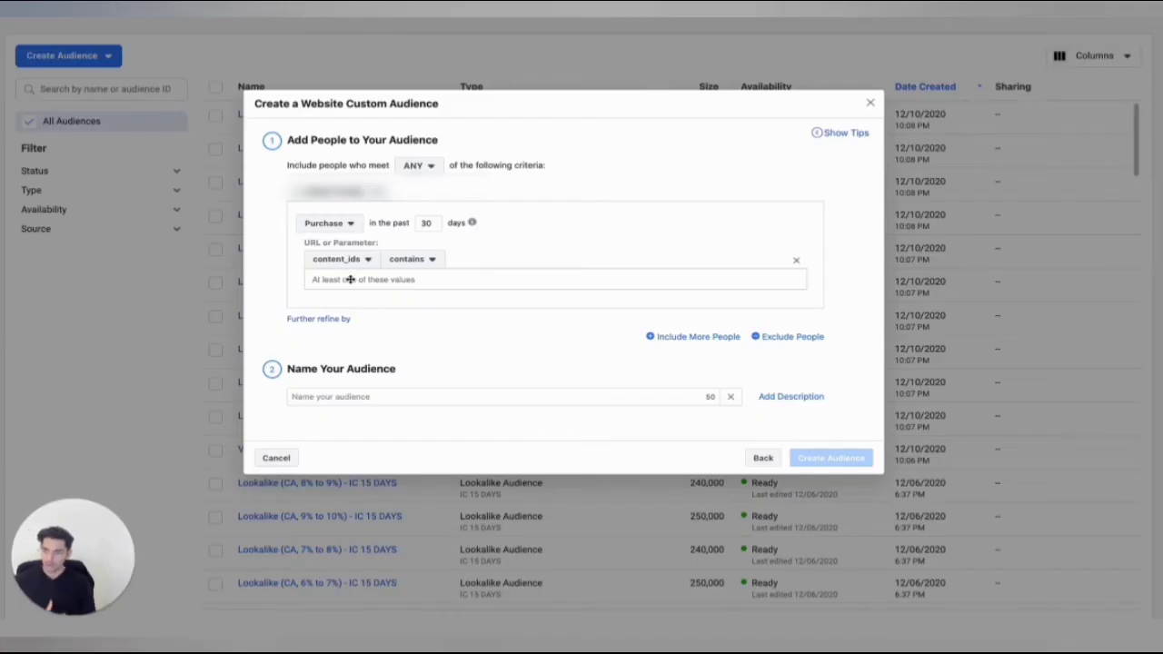
right_click(360, 281)
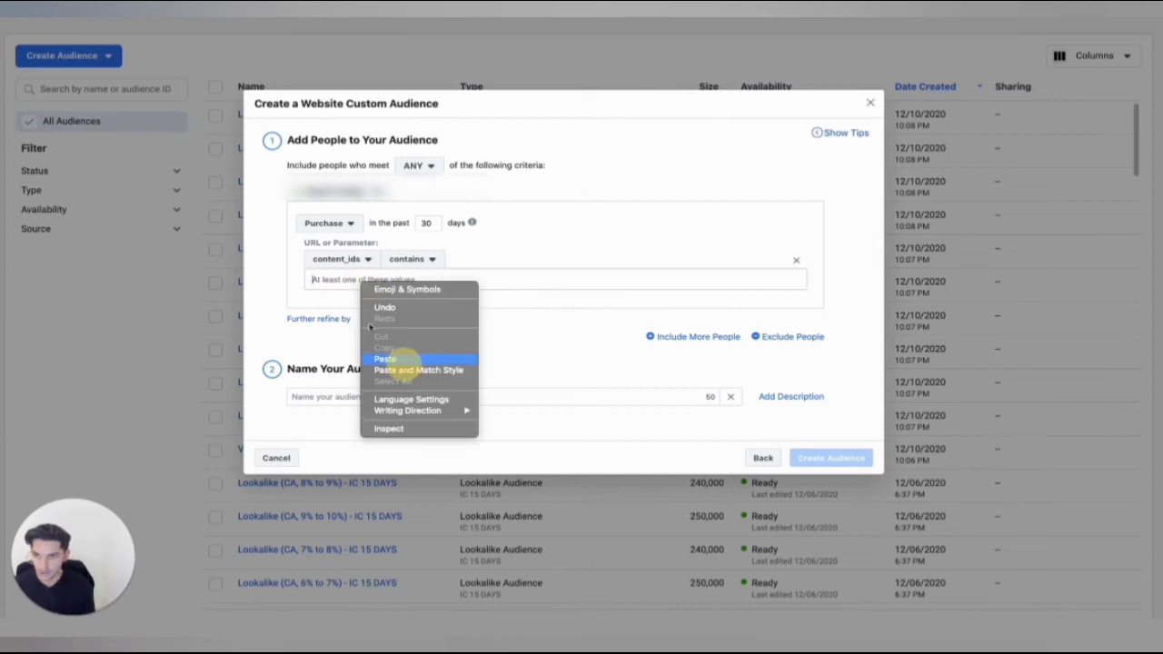
left_click(400, 360)
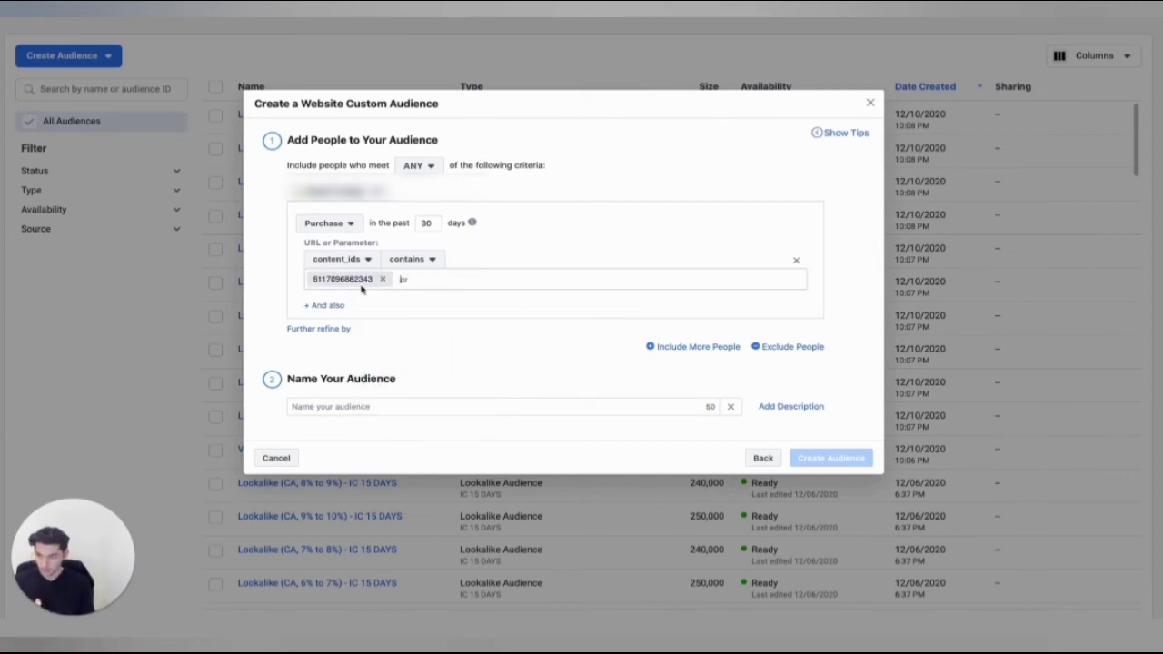
left_click(342, 413)
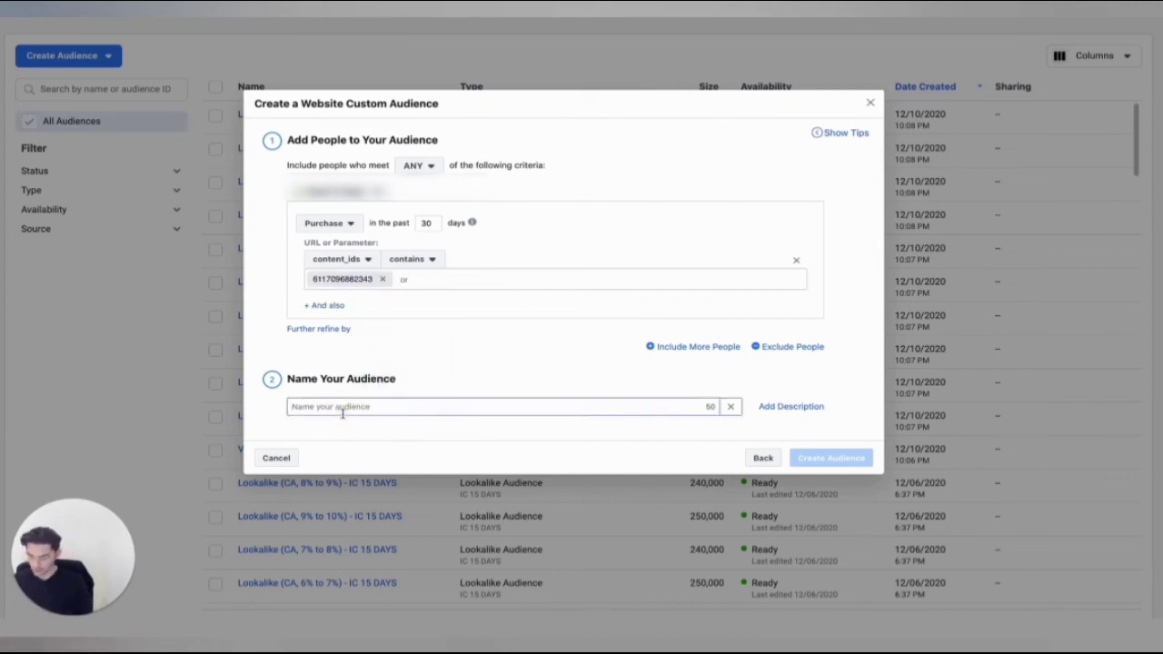
type("PUR PEN")
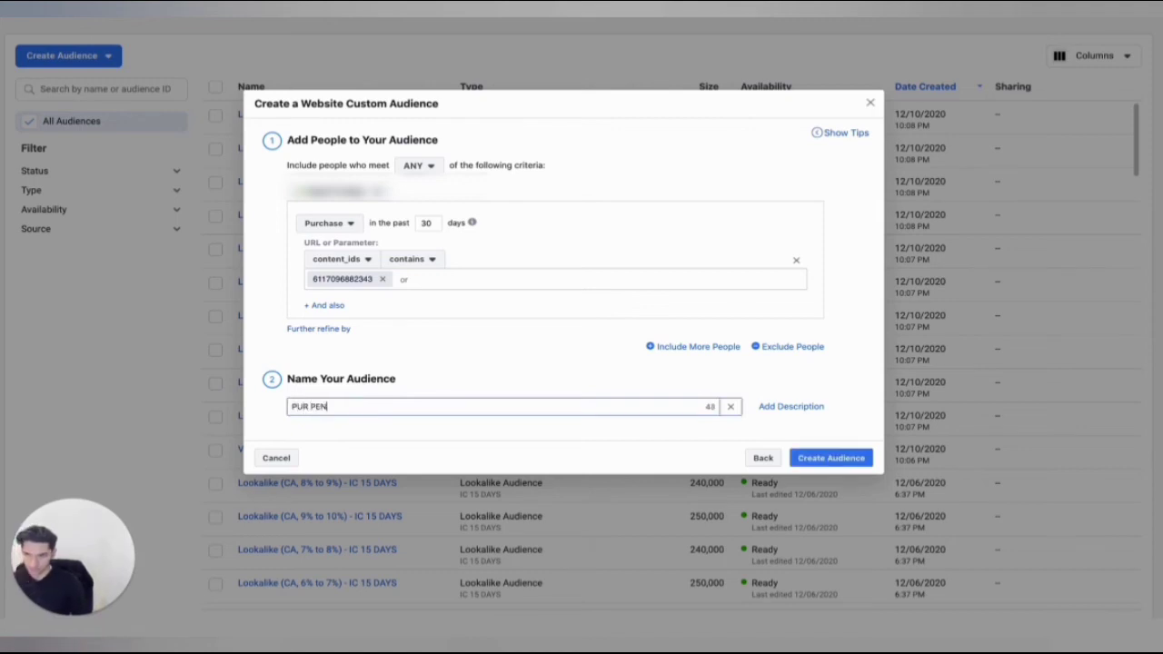
left_click(470, 343)
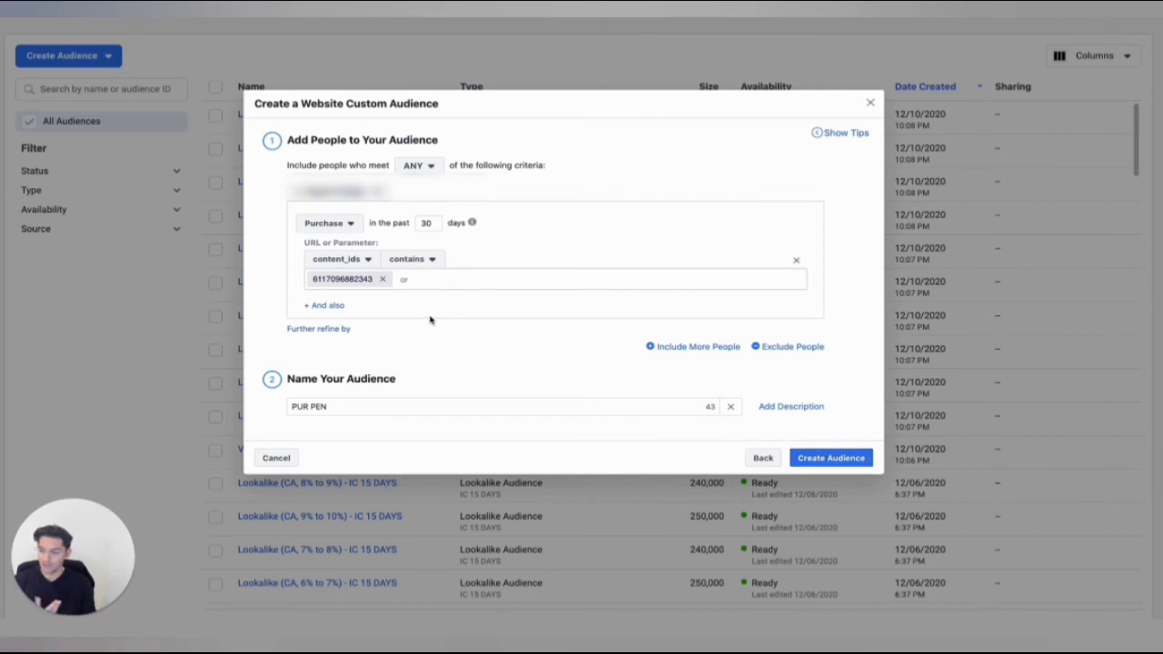
Change the audience event to ViewContent and refine it by URL/Parameter, using content_ids as the parameter.
left_click(331, 223)
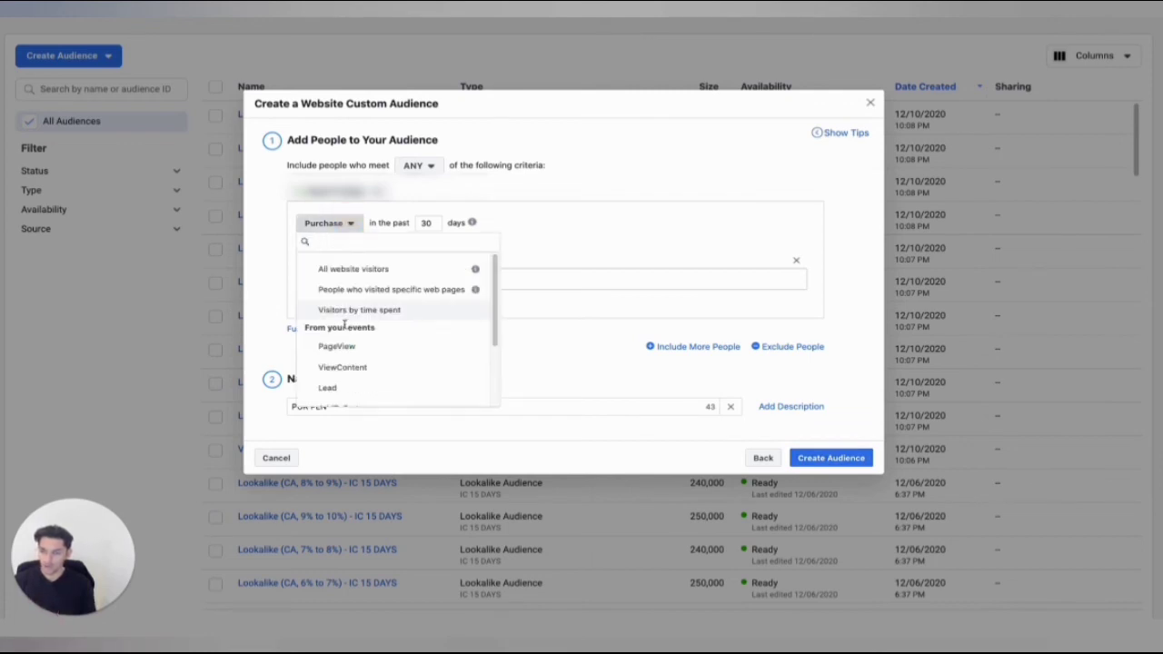
left_click(332, 368)
left_click(304, 256)
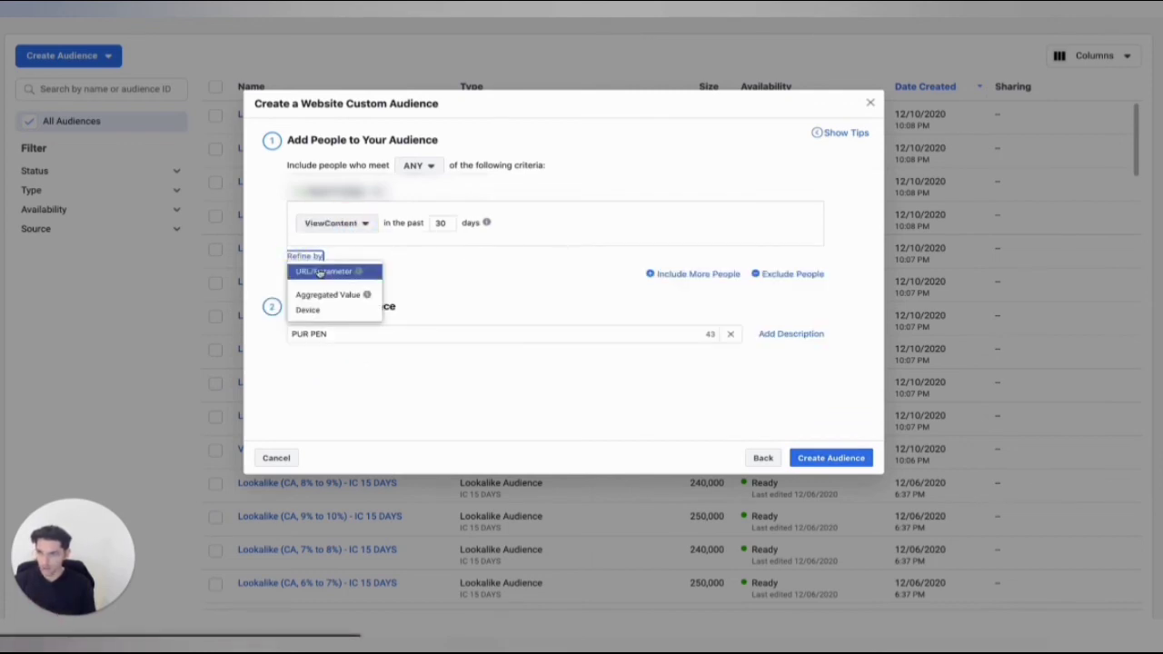
left_click(318, 265)
left_click(323, 258)
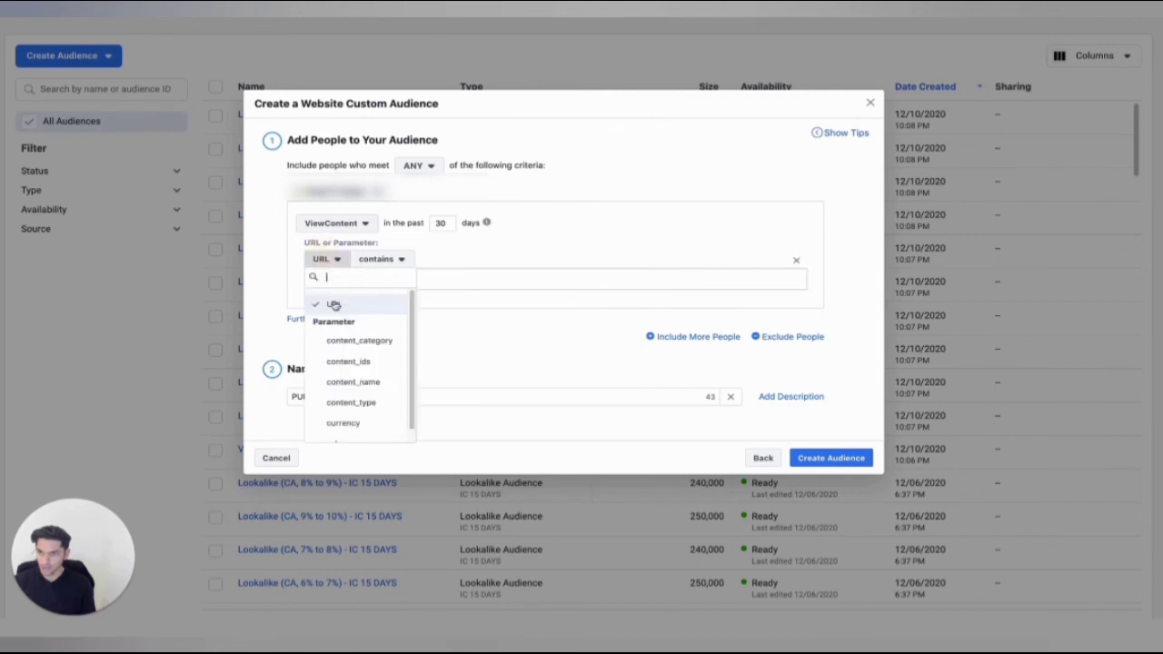
left_click(329, 359)
right_click(352, 276)
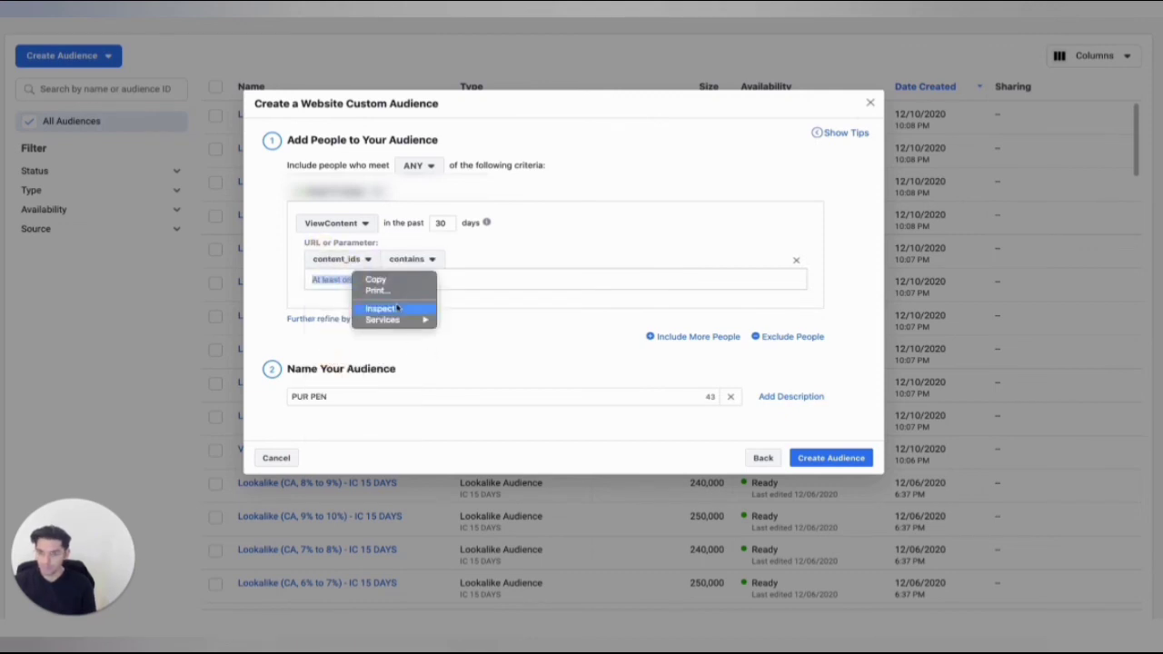
left_click(351, 280)
right_click(358, 278)
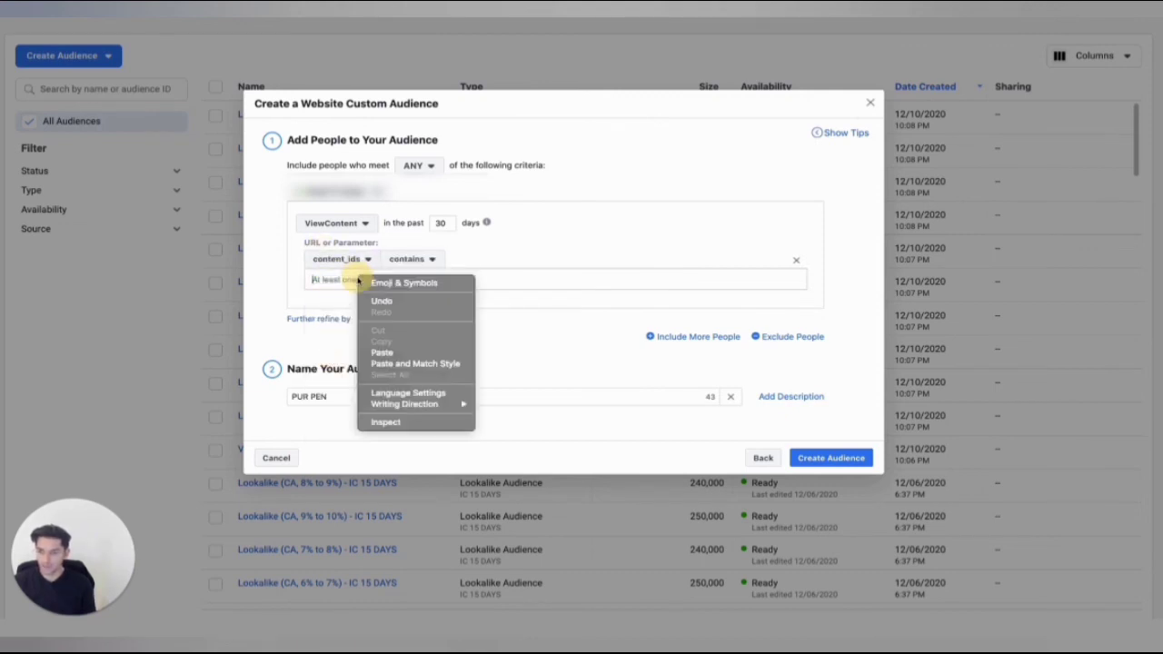
left_click(385, 353)
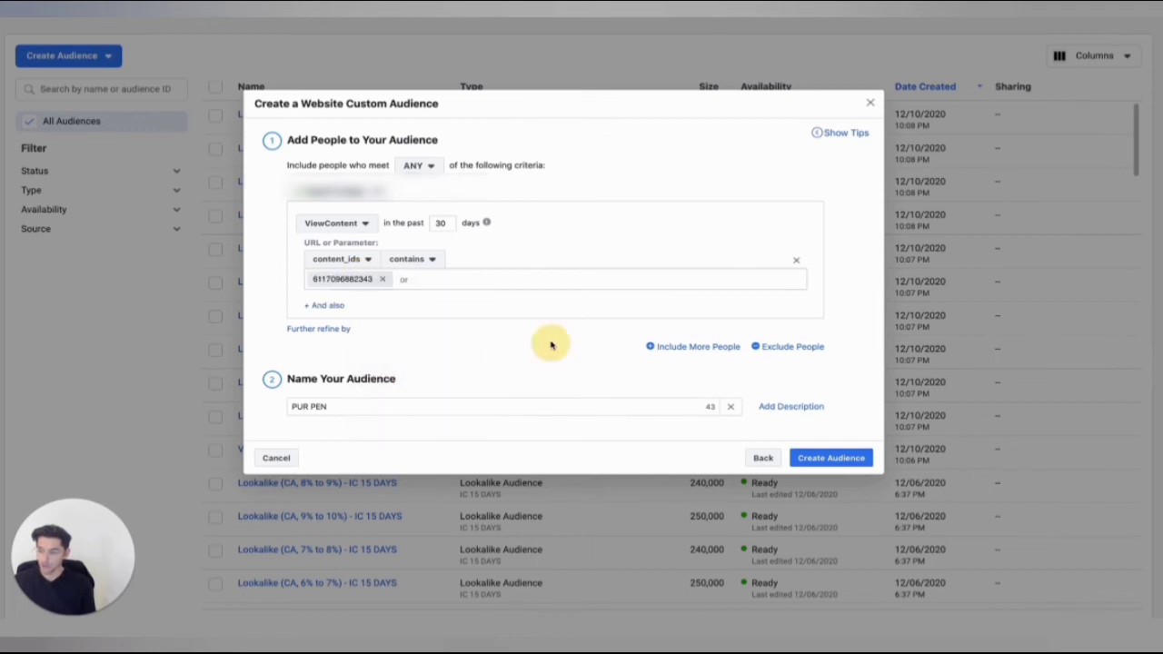
Rename the website custom audience VC .PEN and create it.
triple_click(316, 409)
type("VC ")
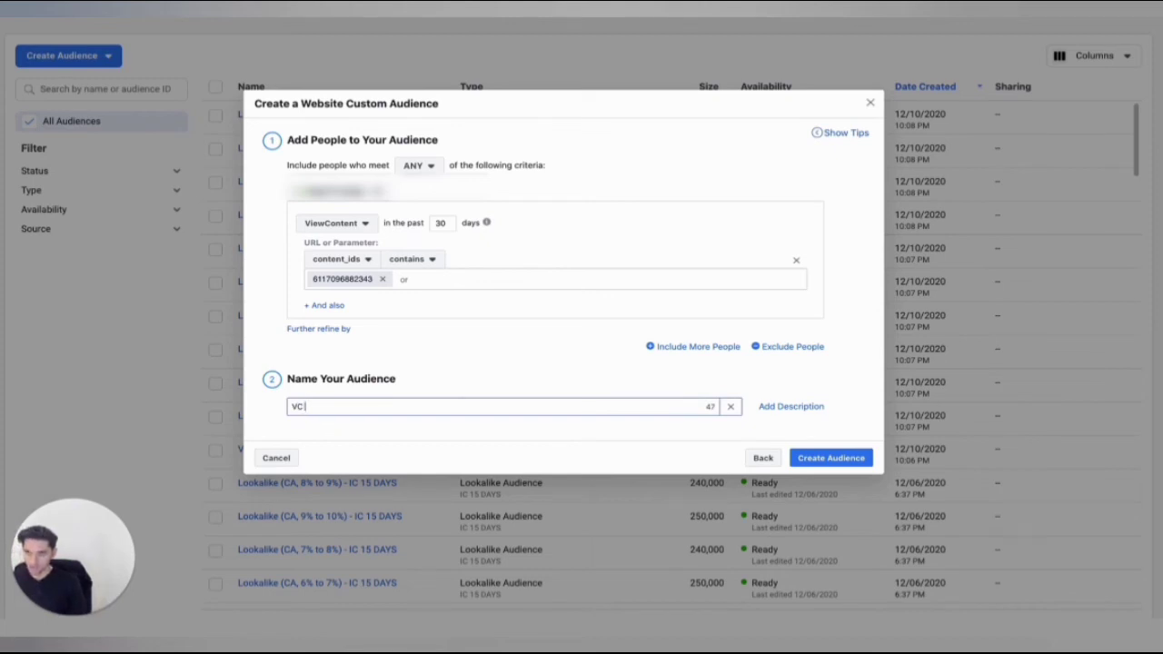
type("-PEN")
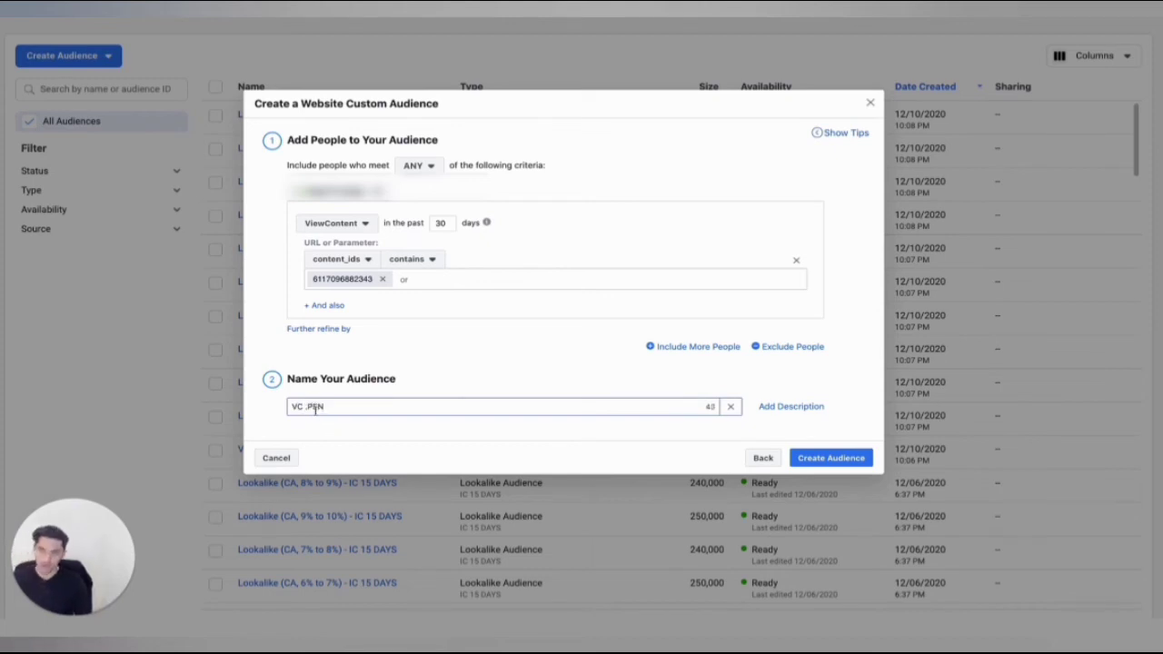
left_click(826, 456)
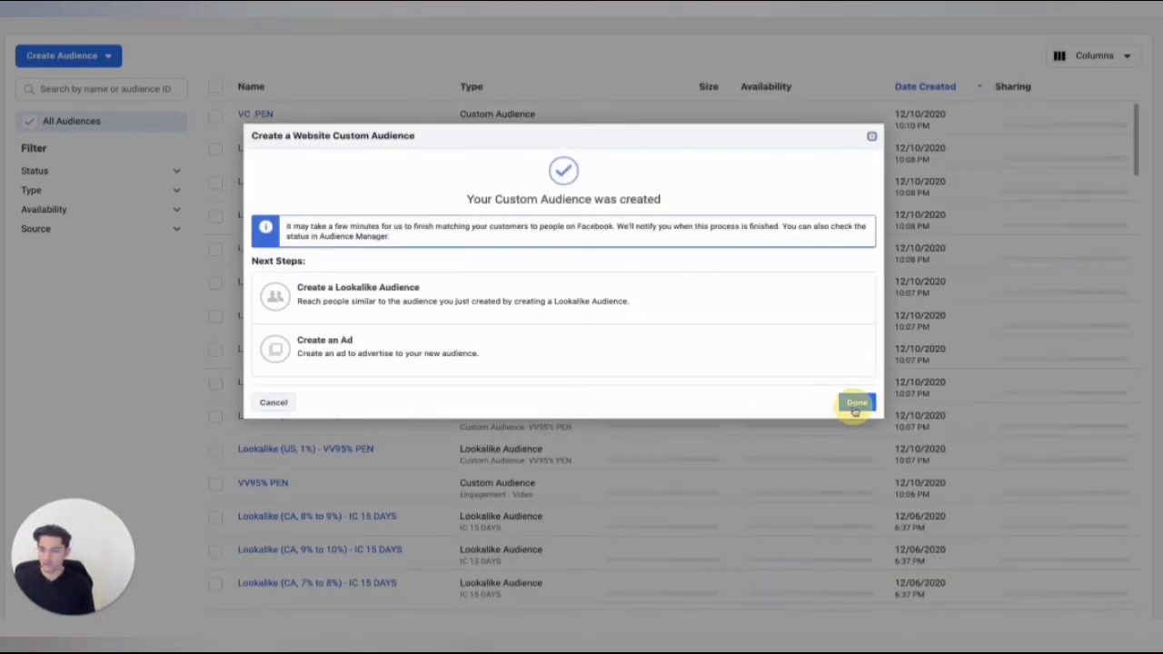
left_click(855, 403)
left_click(215, 115)
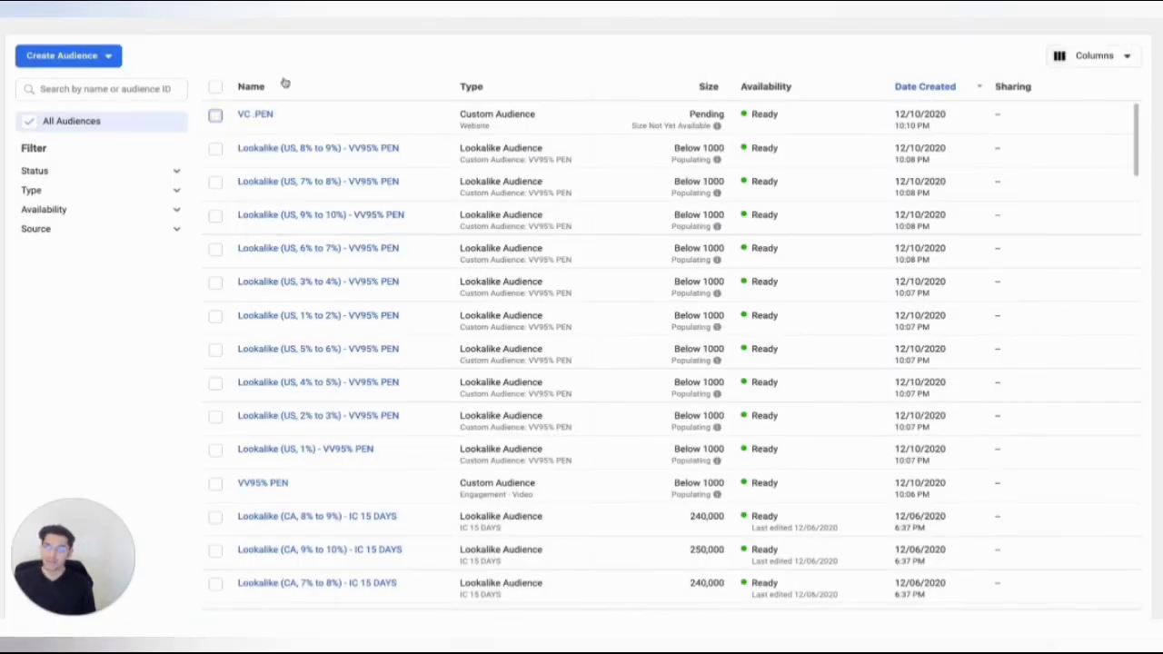
left_click(323, 55)
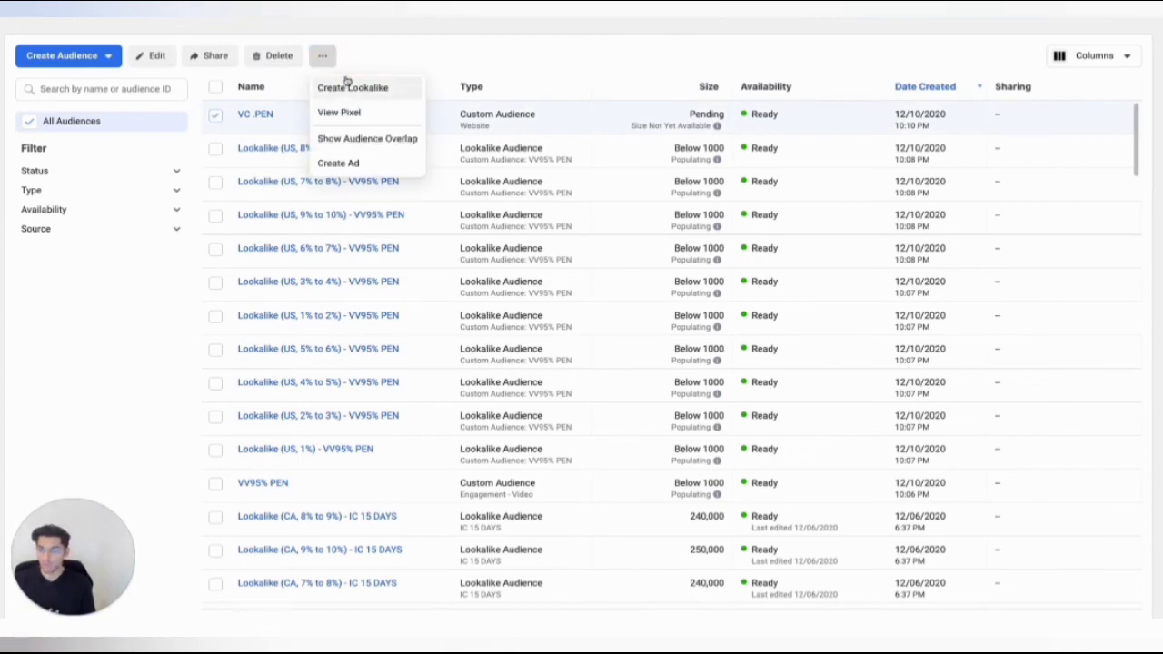
left_click(340, 86)
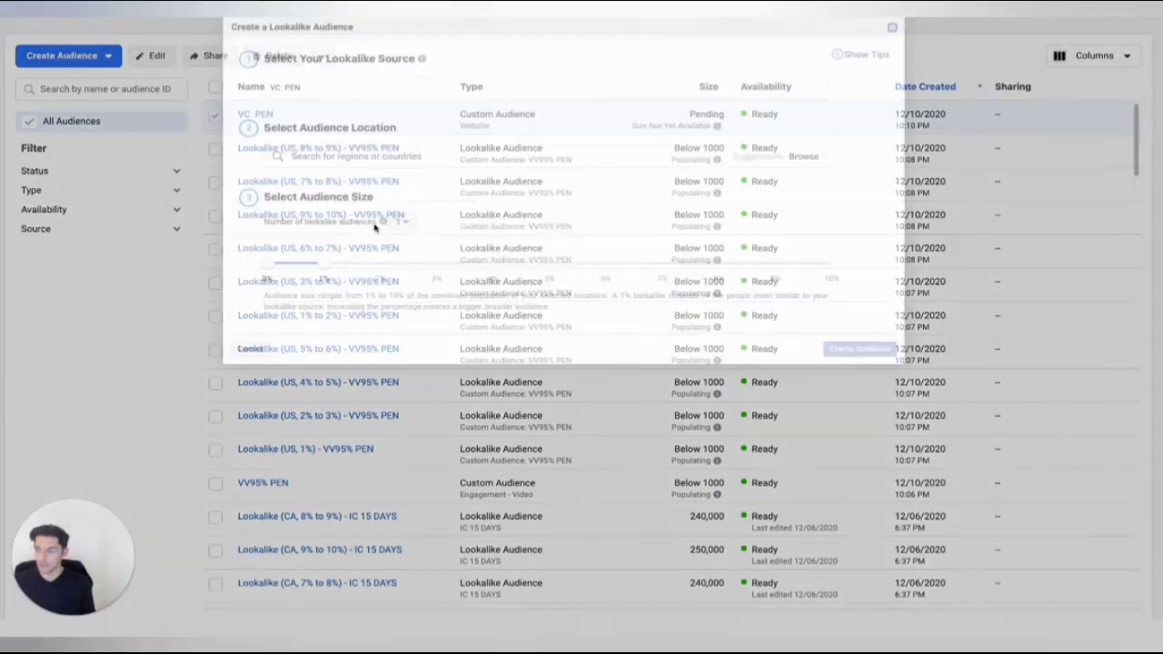
left_click(332, 157)
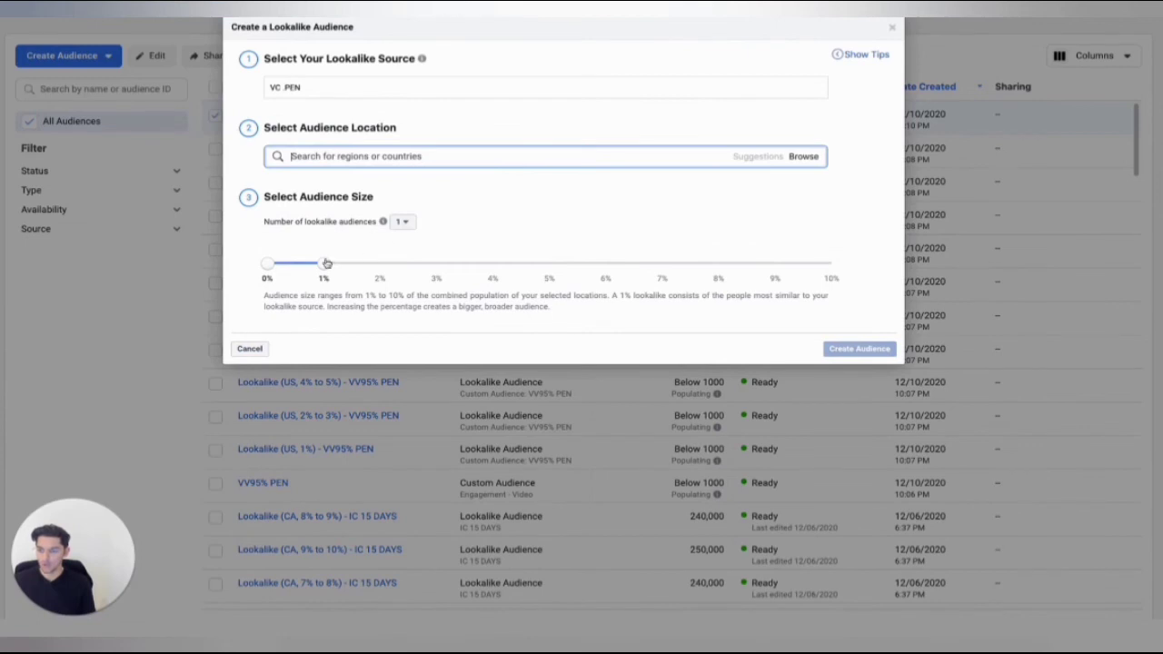
left_click(404, 224)
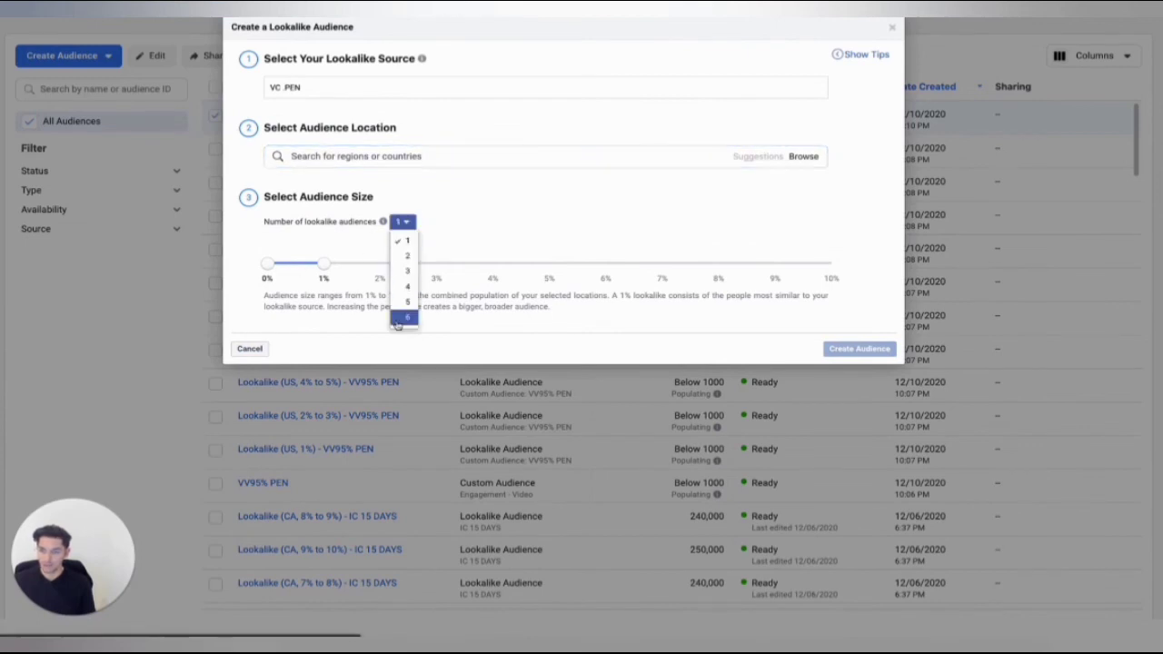
left_click(403, 318)
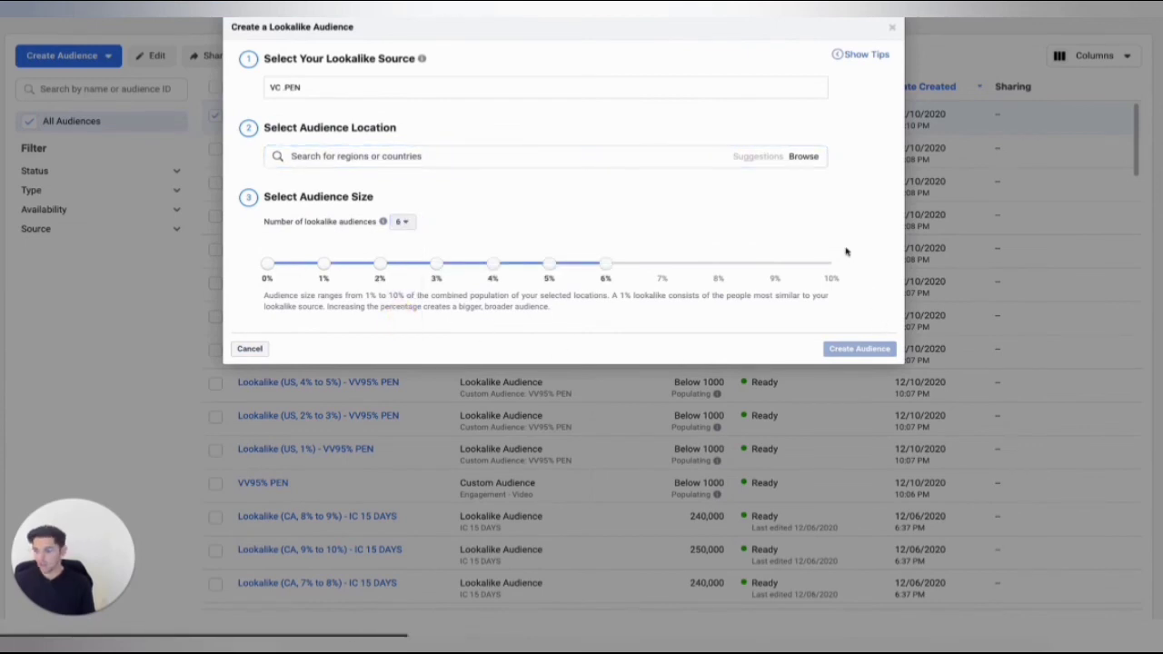
left_click(891, 32)
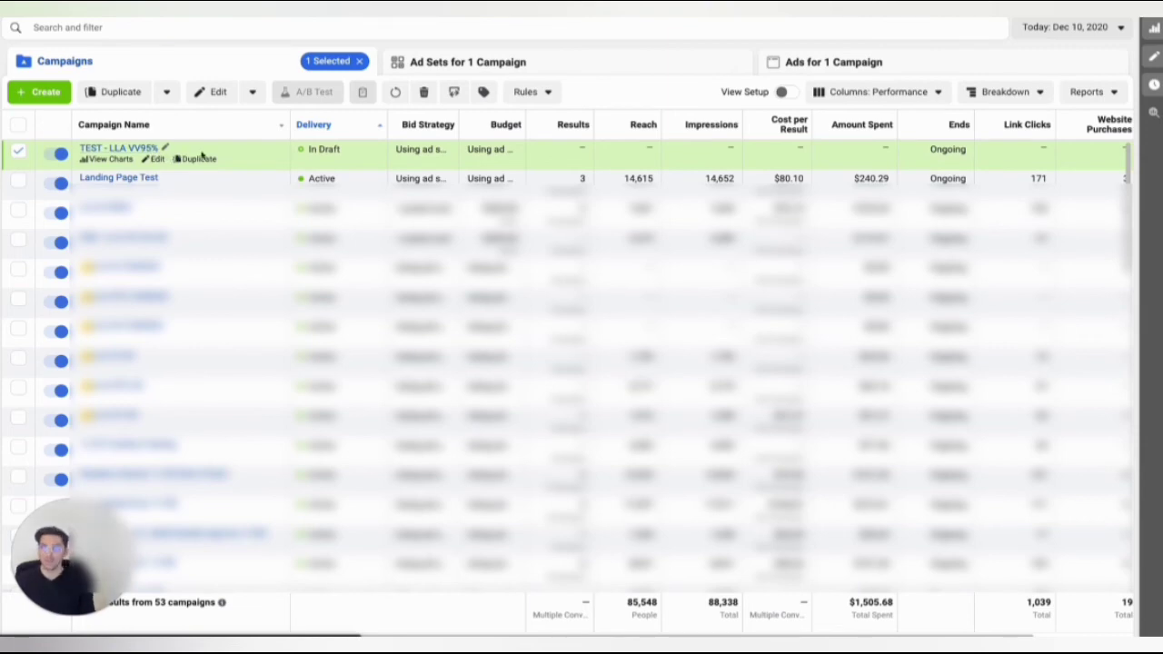
Create an ad set named 1 with an ad named 1 inside the existing campaign TEST - LLA VV95%.
left_click(432, 65)
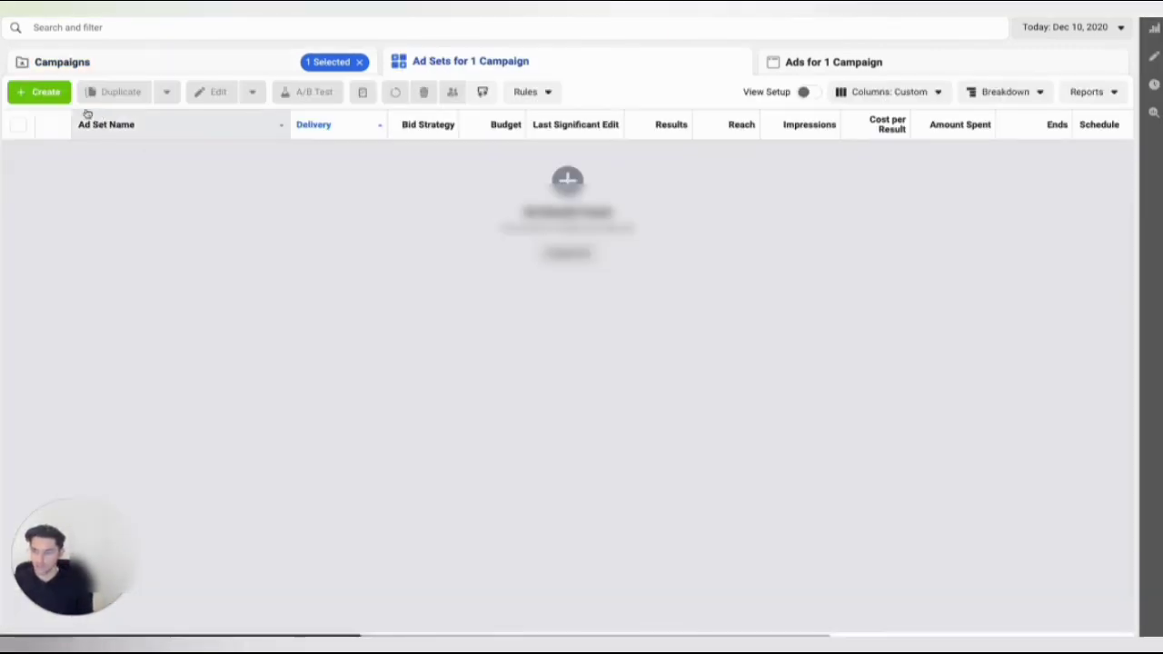
left_click(46, 93)
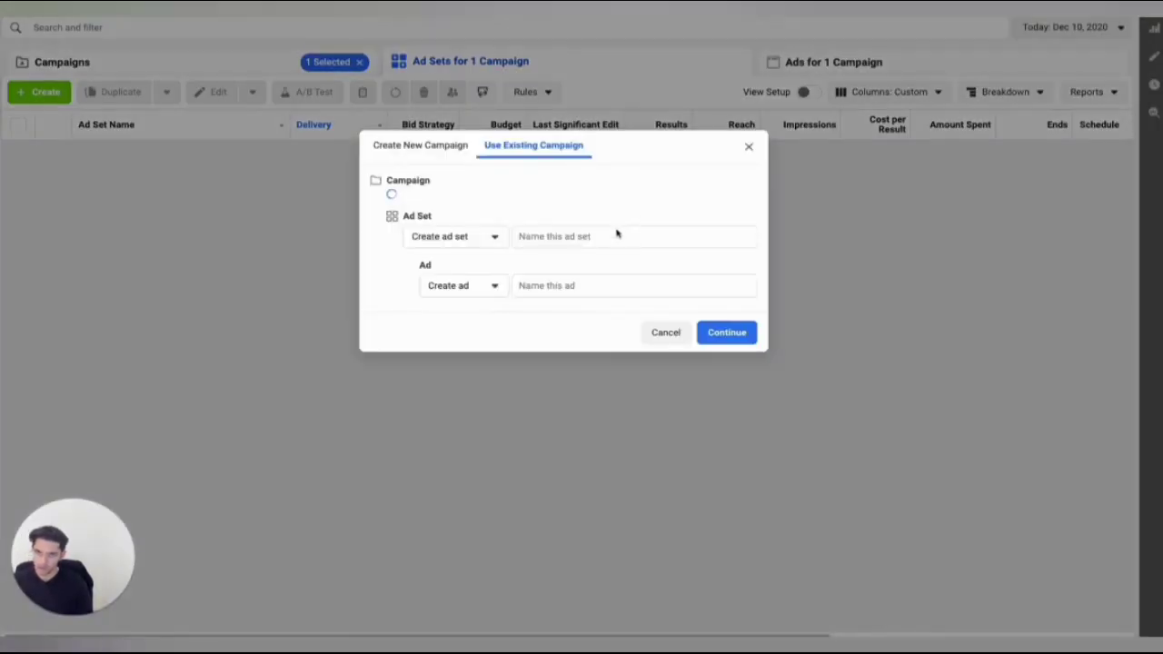
left_click(583, 236)
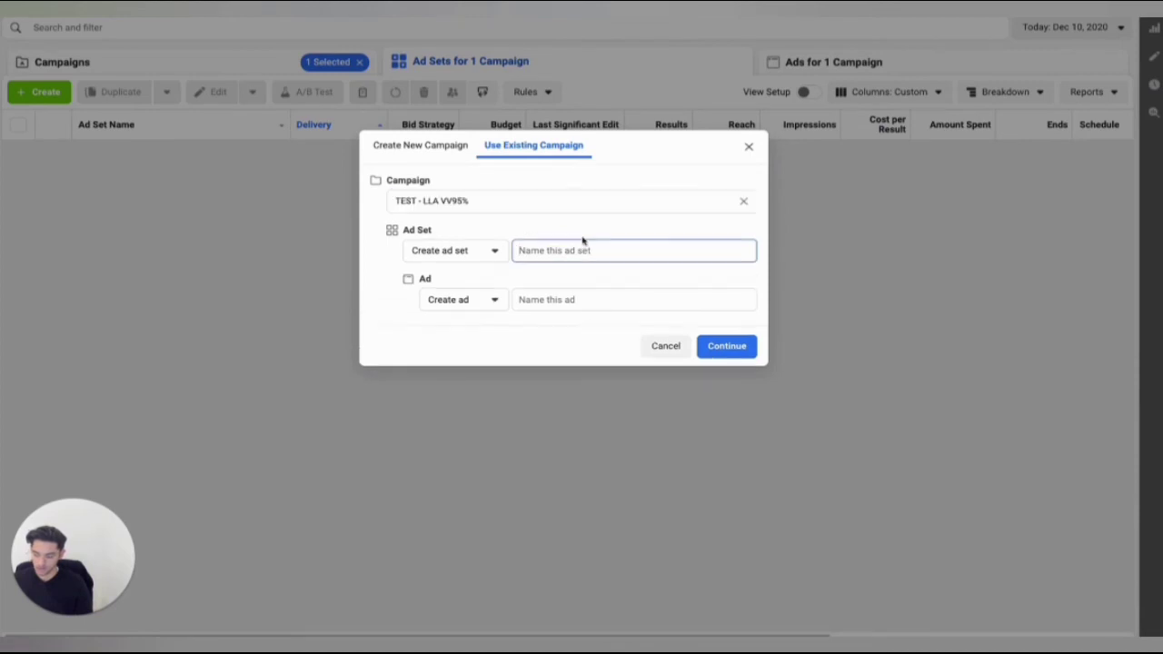
type("1")
left_click(579, 298)
type("1")
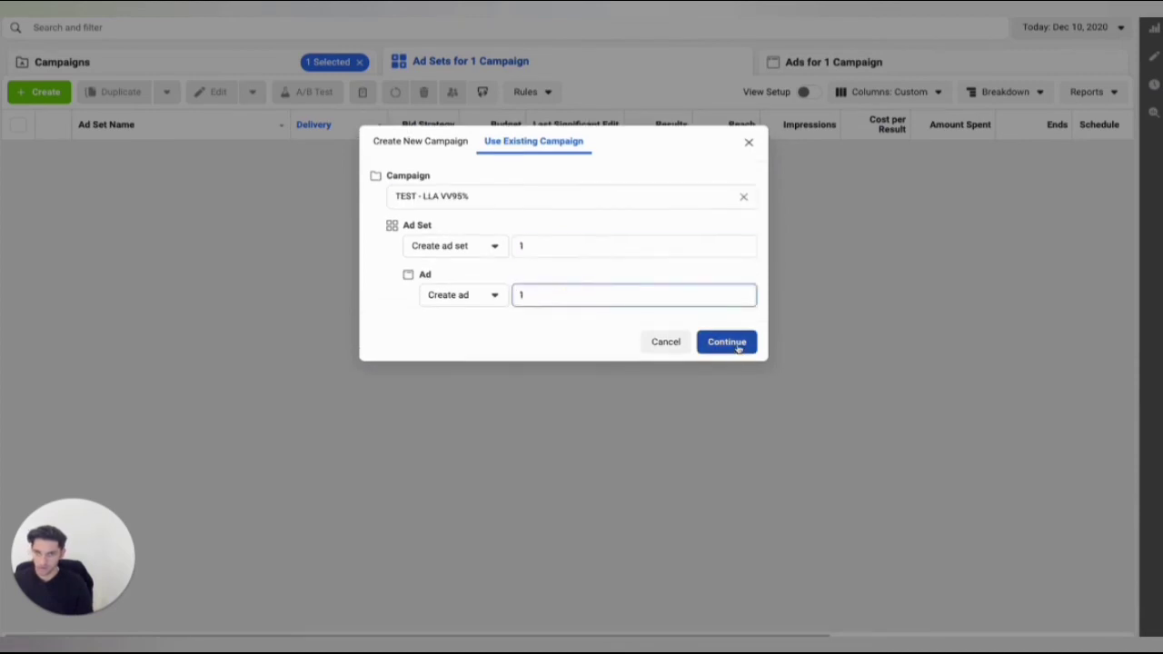
left_click(738, 345)
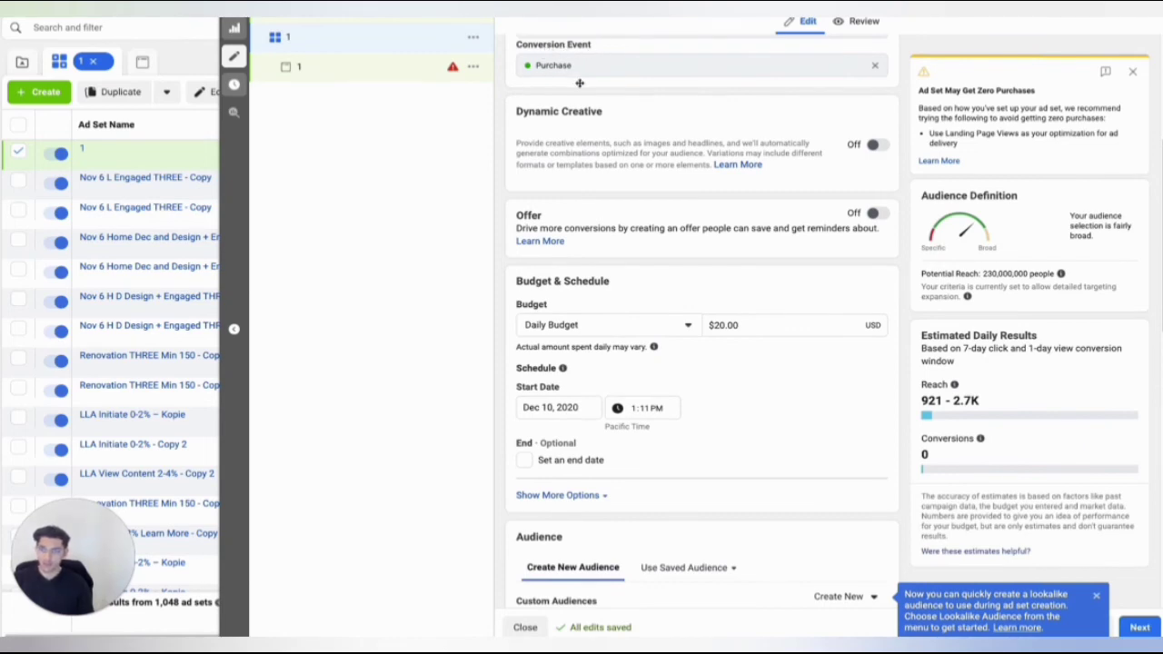
Set the ad set's daily budget to $10.
scroll(591, 173, "down", 3)
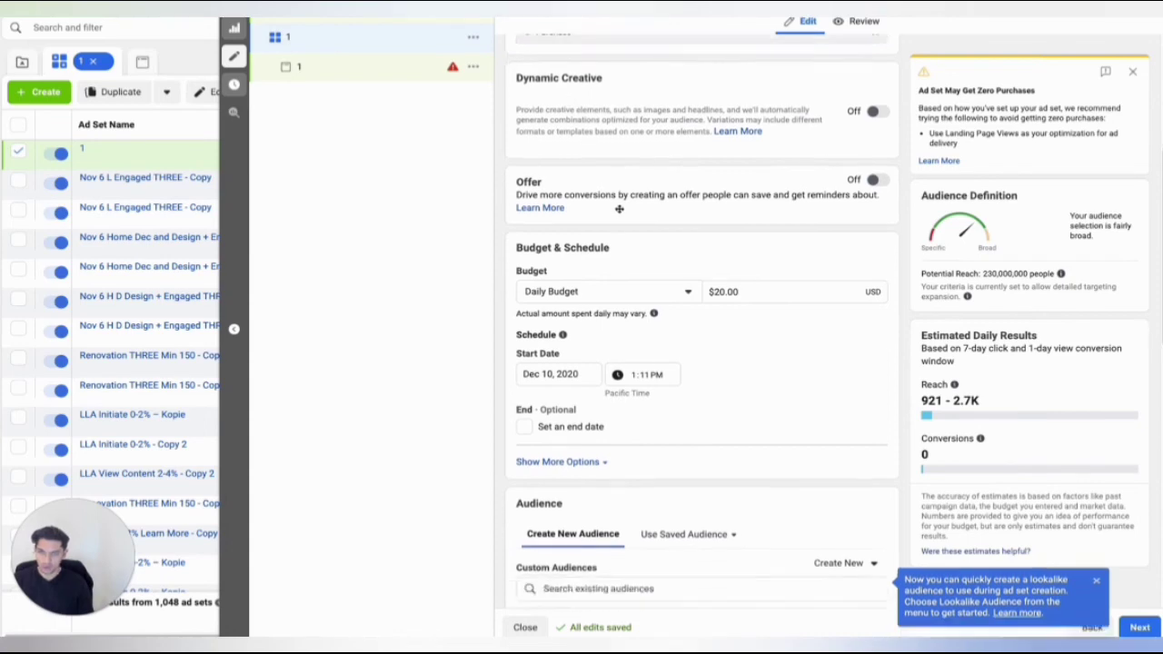
double_click(717, 158)
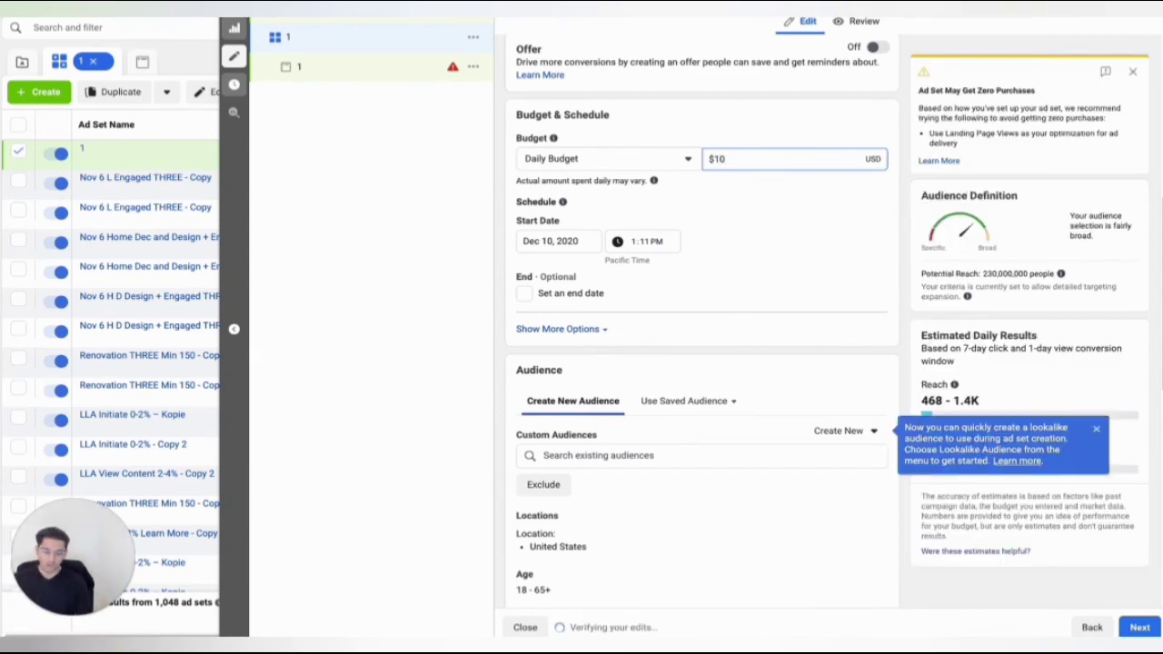
left_click(785, 117)
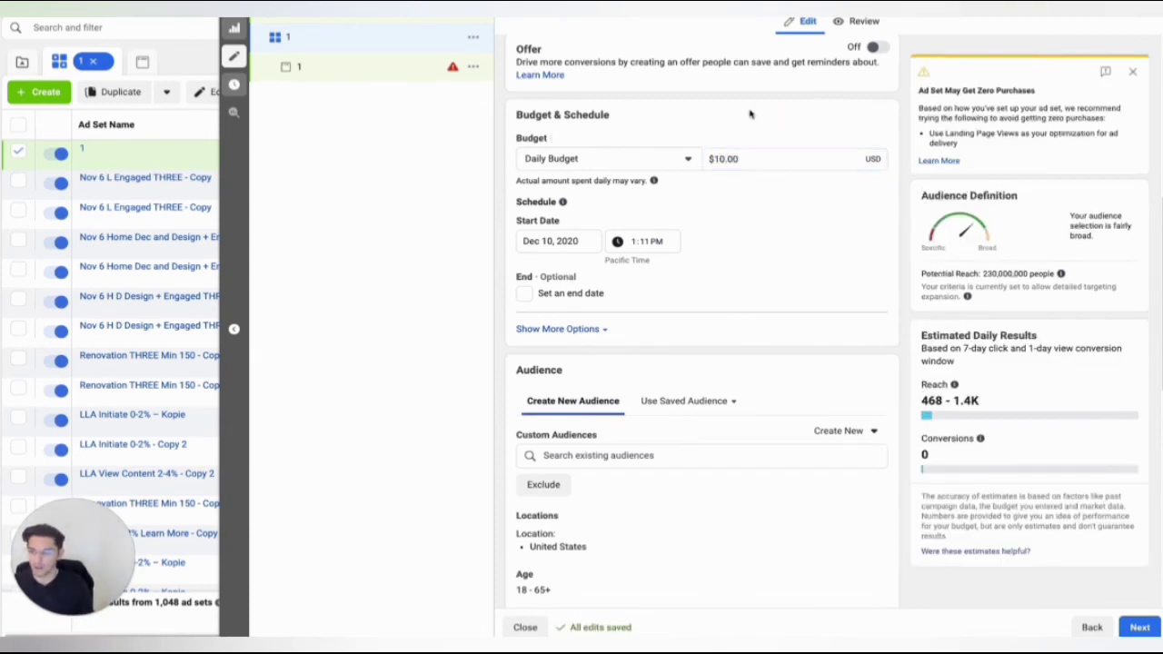
Schedule the ad set to start on December 11, 2020 at 12:00 AM.
scroll(663, 245, "down", 1)
left_click(571, 224)
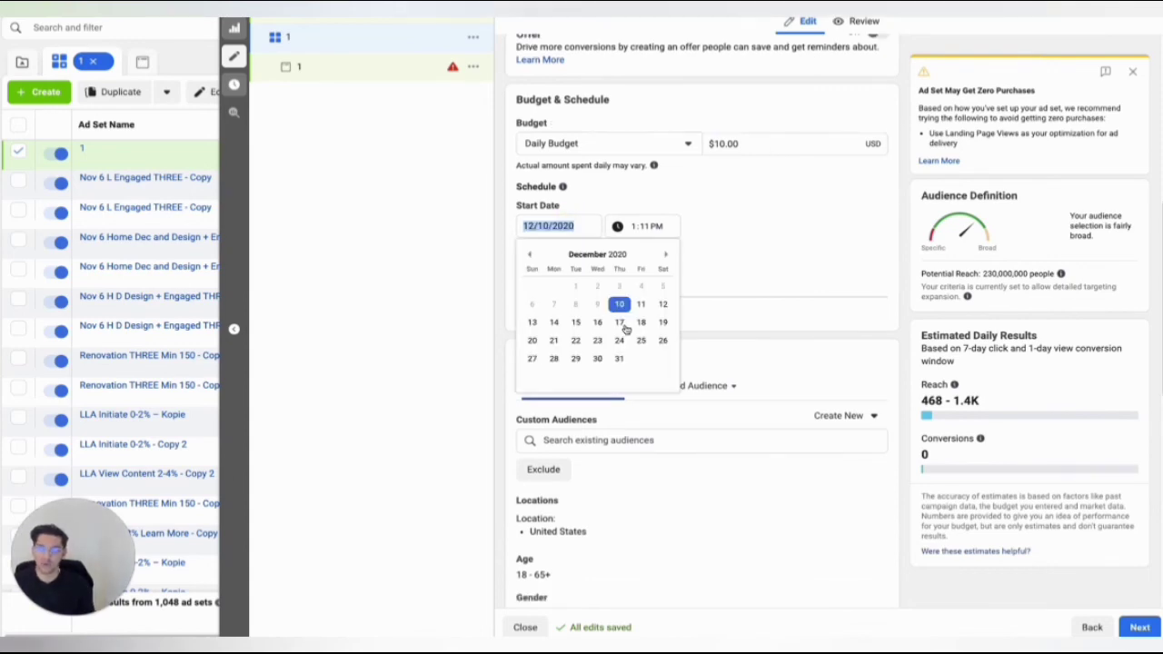
left_click(639, 305)
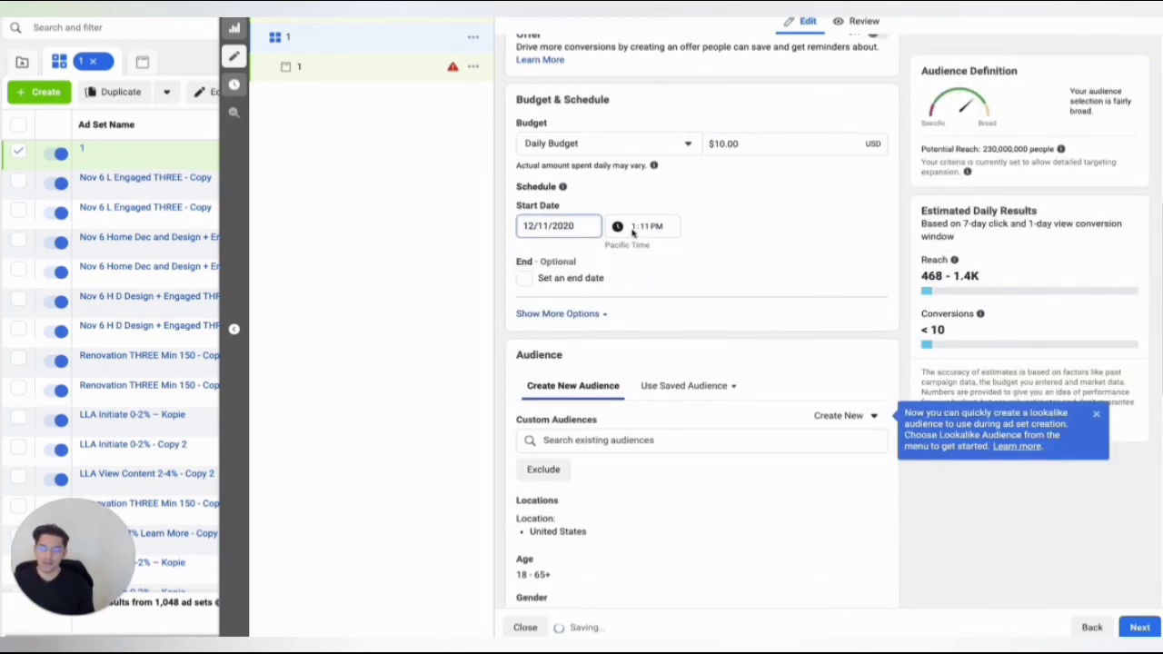
left_click(633, 231)
type("00")
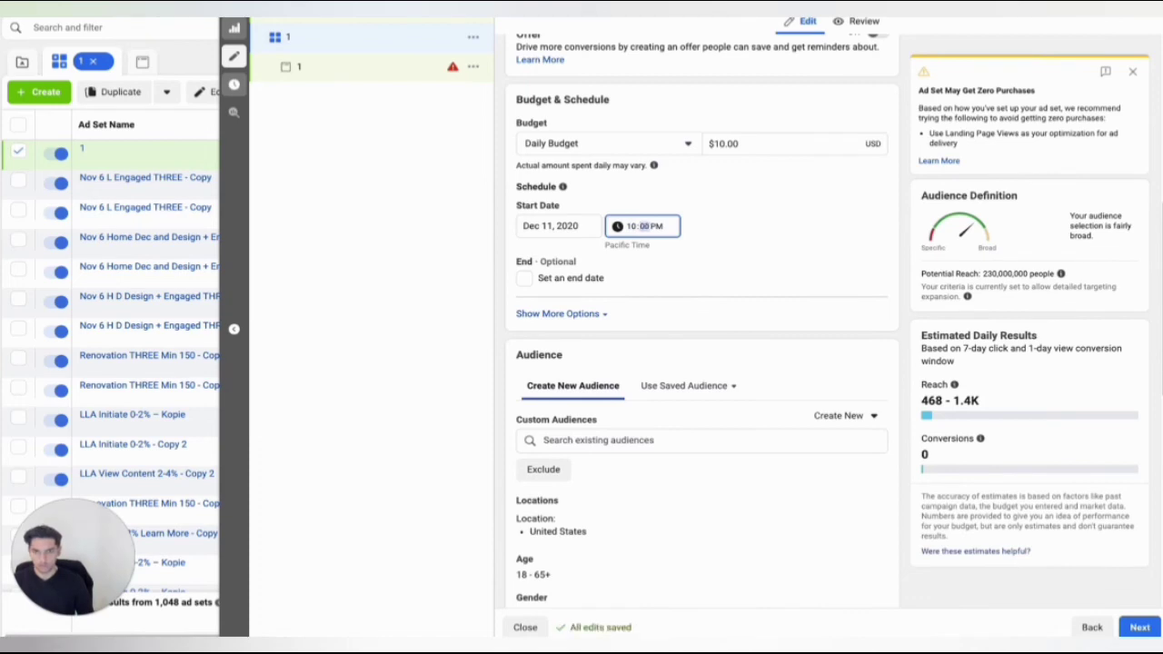
left_click(633, 227)
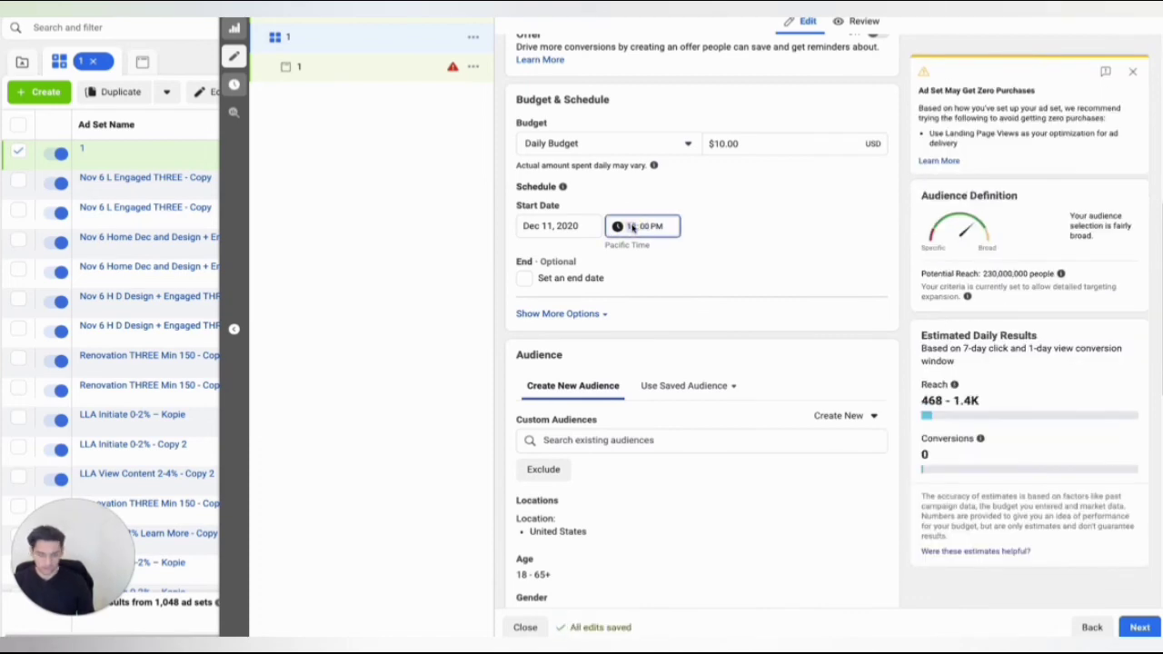
type("12")
left_click(663, 227)
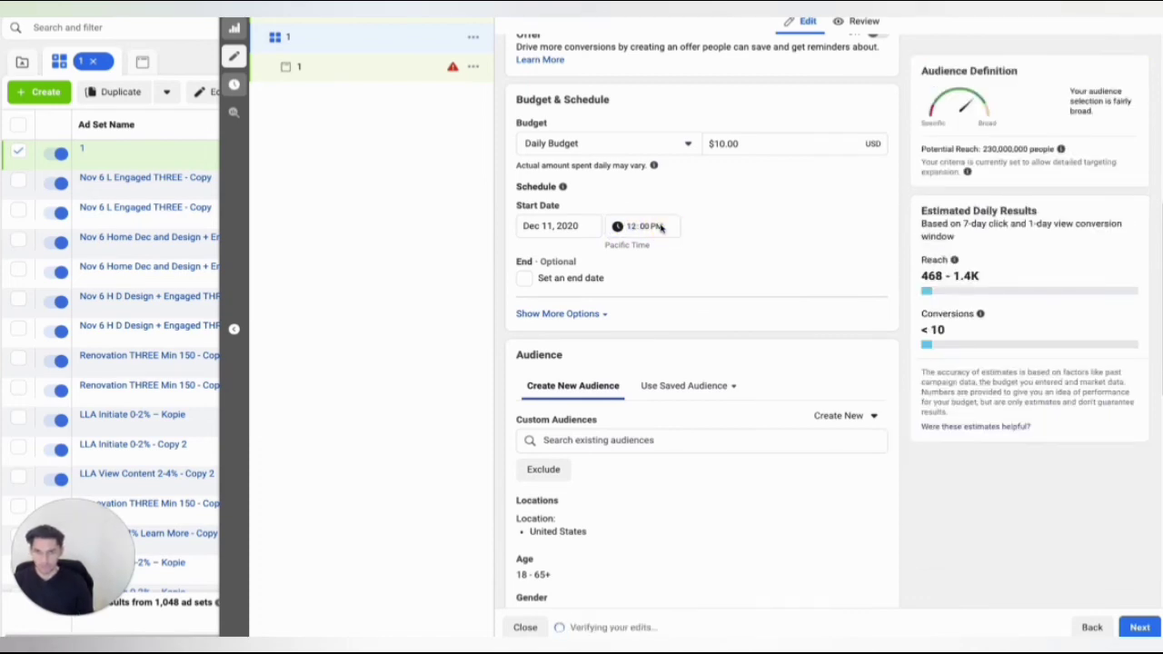
left_click(660, 227)
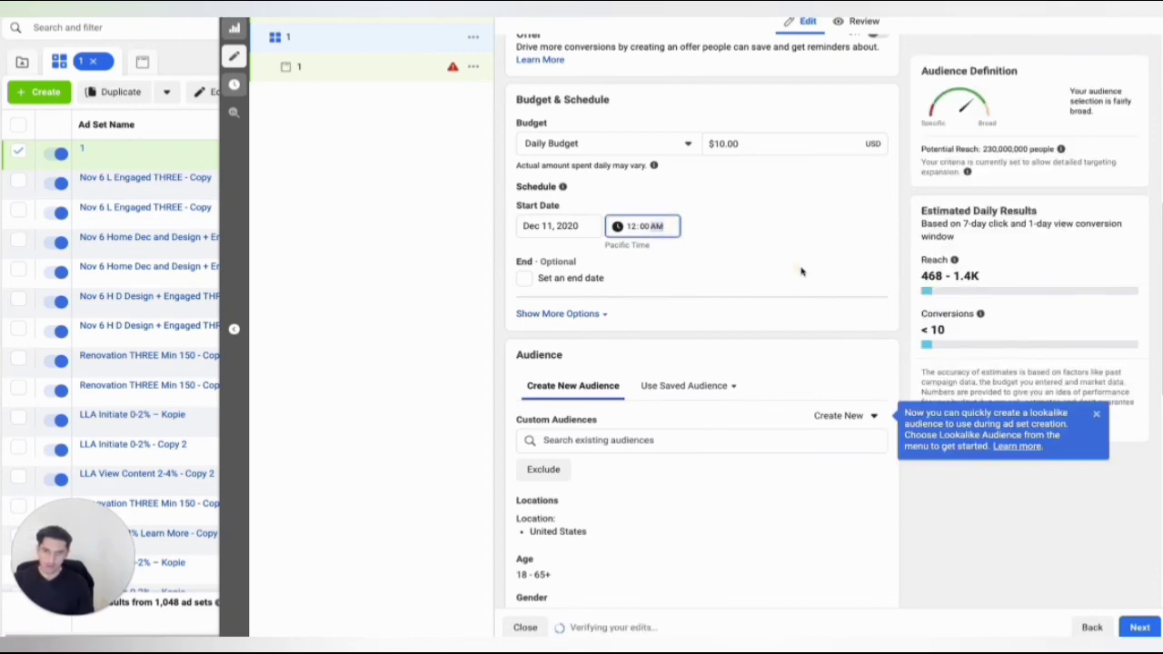
Turn off detailed targeting expansion in the audience of ad set 1 and close its editor.
scroll(656, 278, "down", 5)
scroll(659, 280, "down", 1)
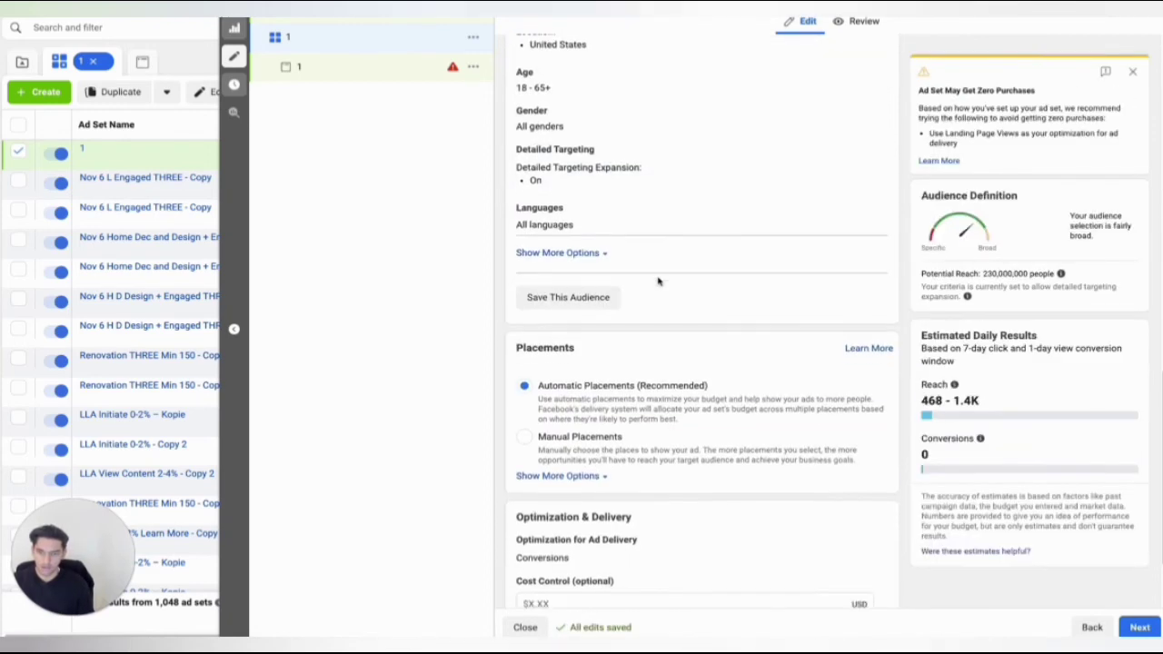
scroll(659, 281, "up", 1)
left_click(864, 230)
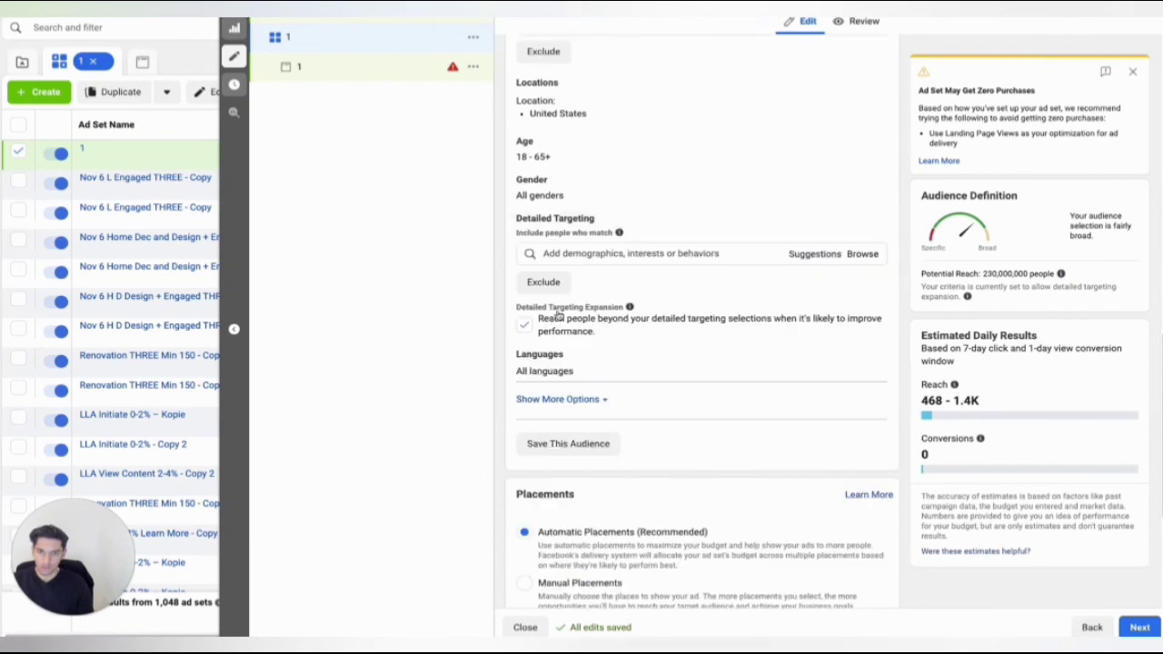
left_click(525, 327)
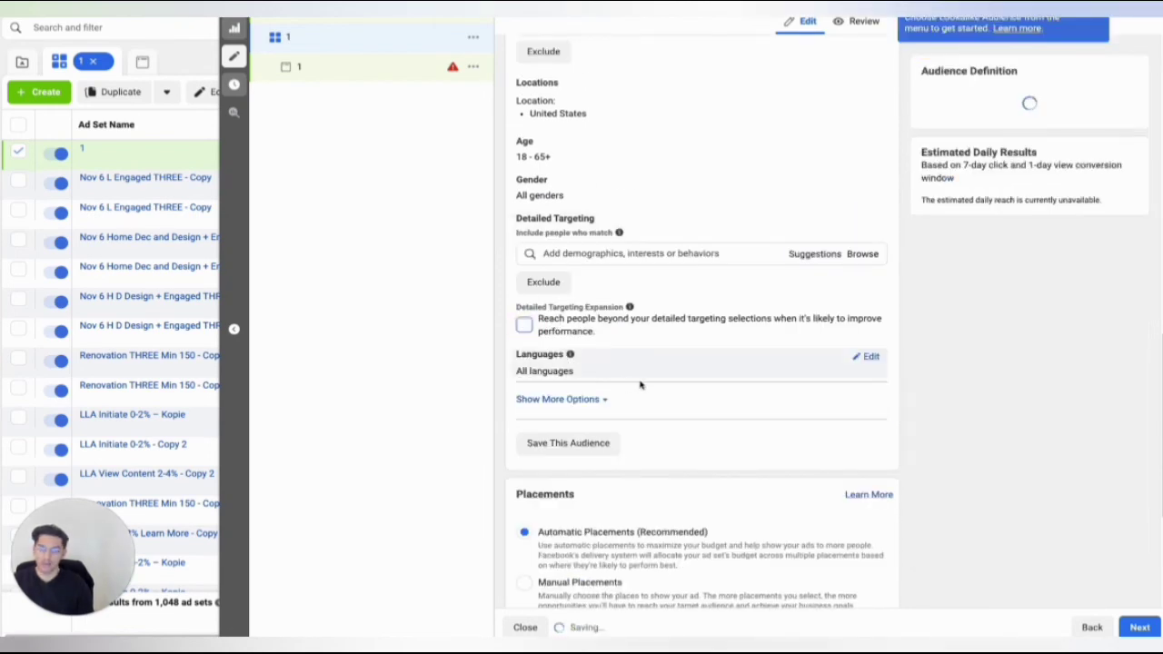
scroll(607, 268, "up", 1)
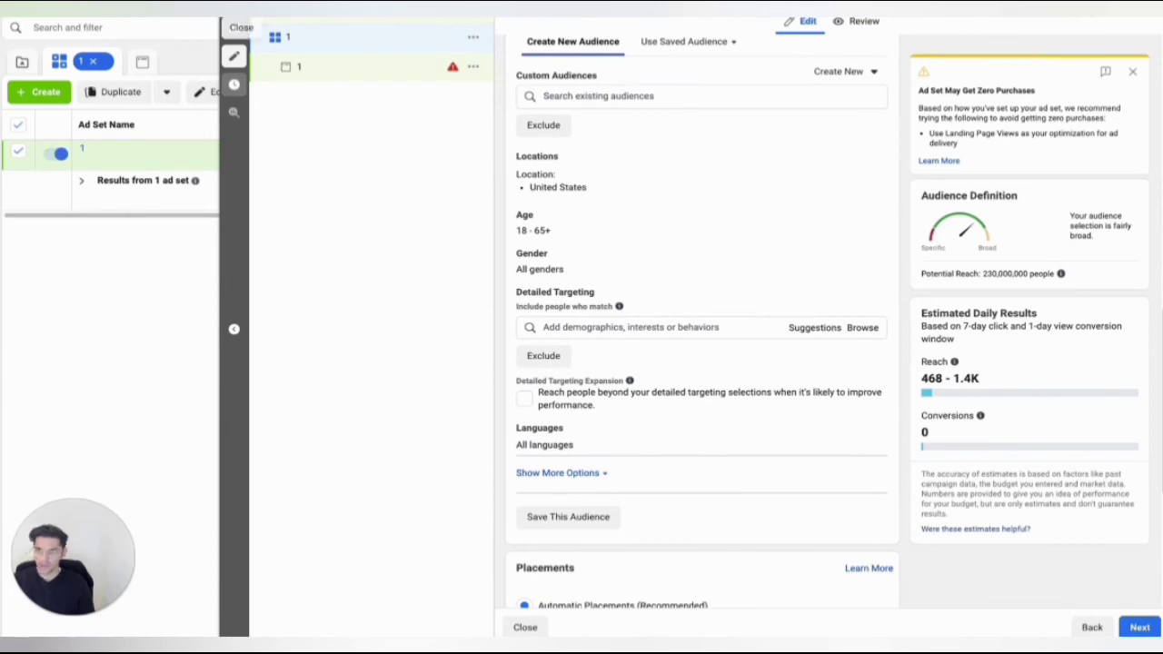
left_click(234, 27)
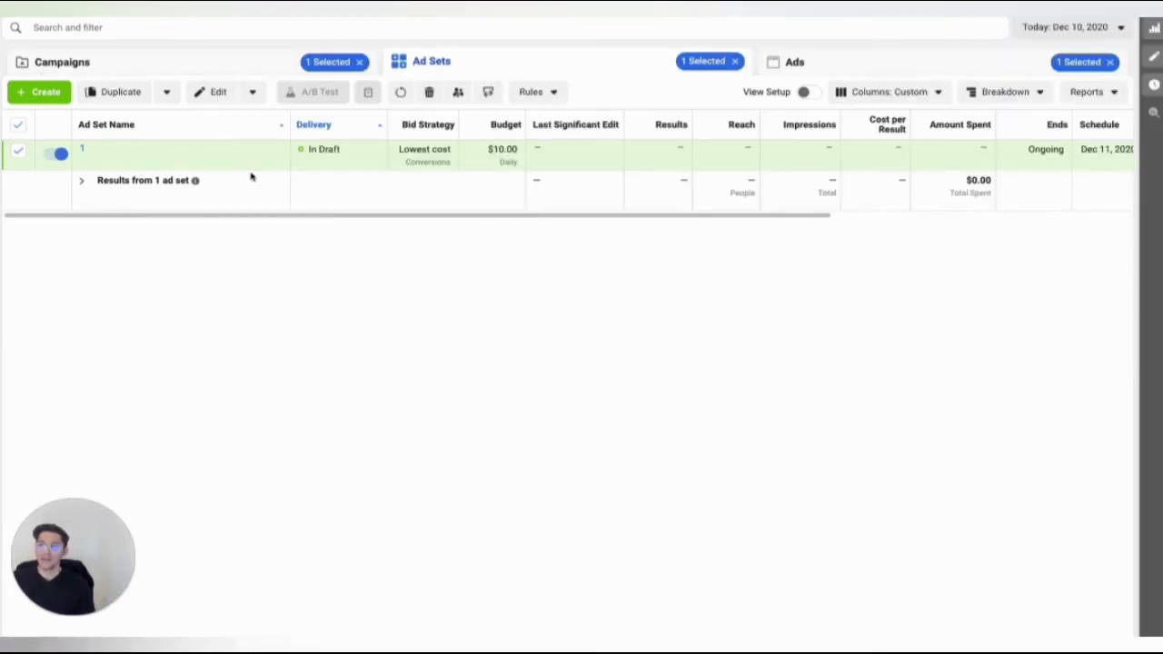
Duplicate ad set 1 into the original campaign with 9 copies.
left_click(199, 159)
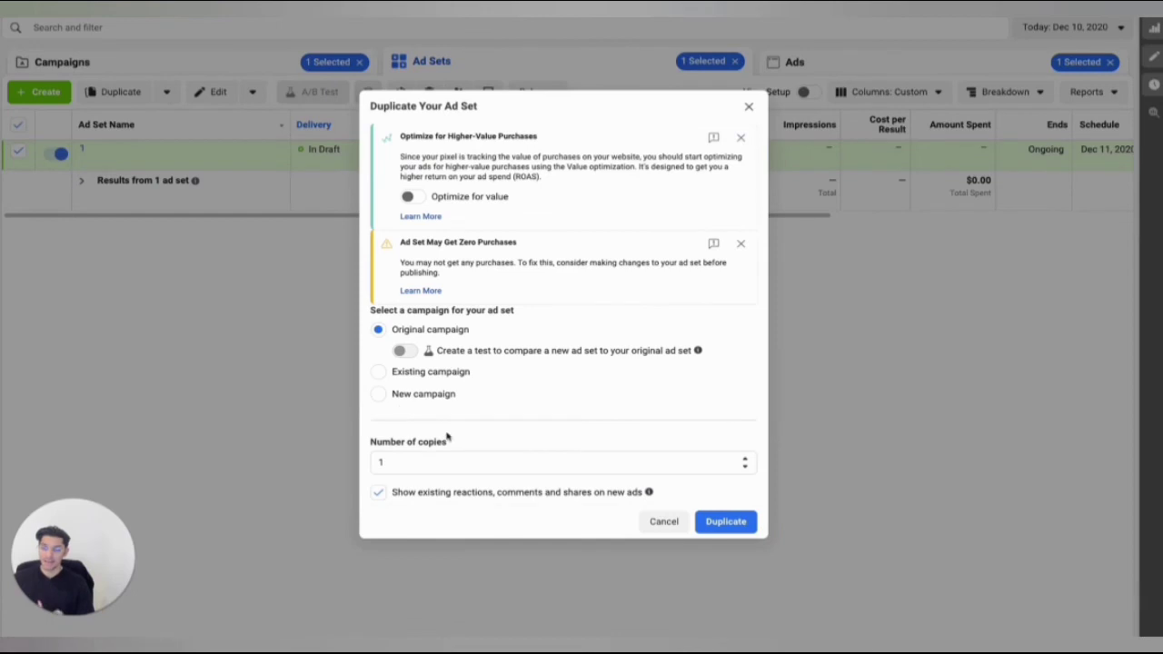
left_click(428, 461)
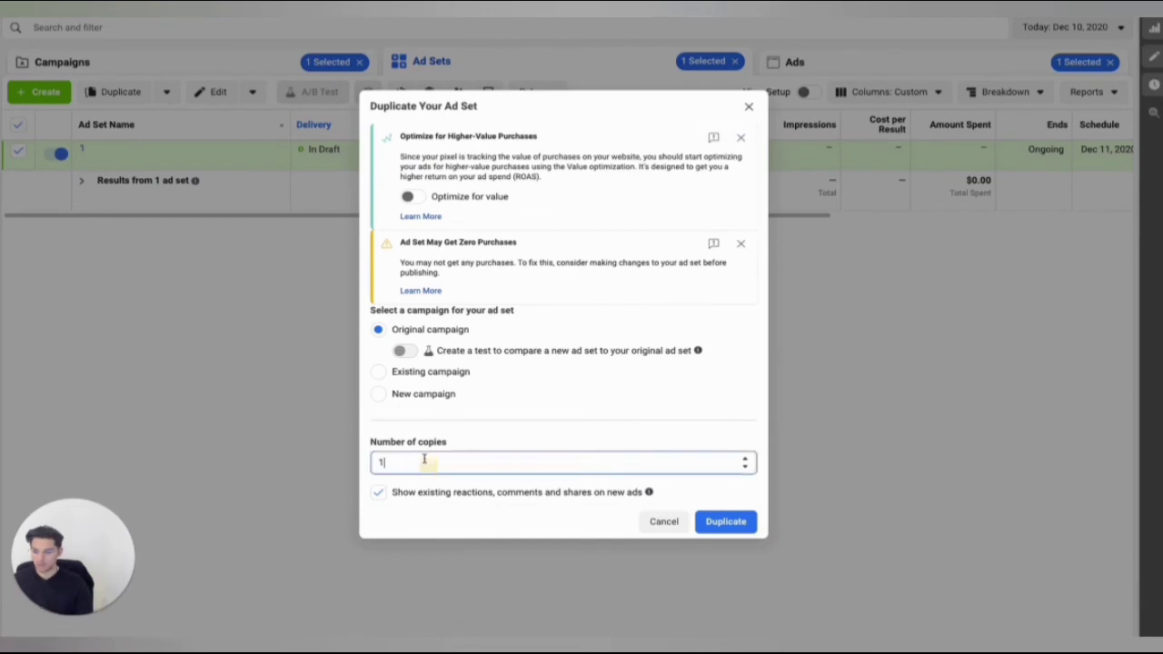
key("BackSpace")
type("9")
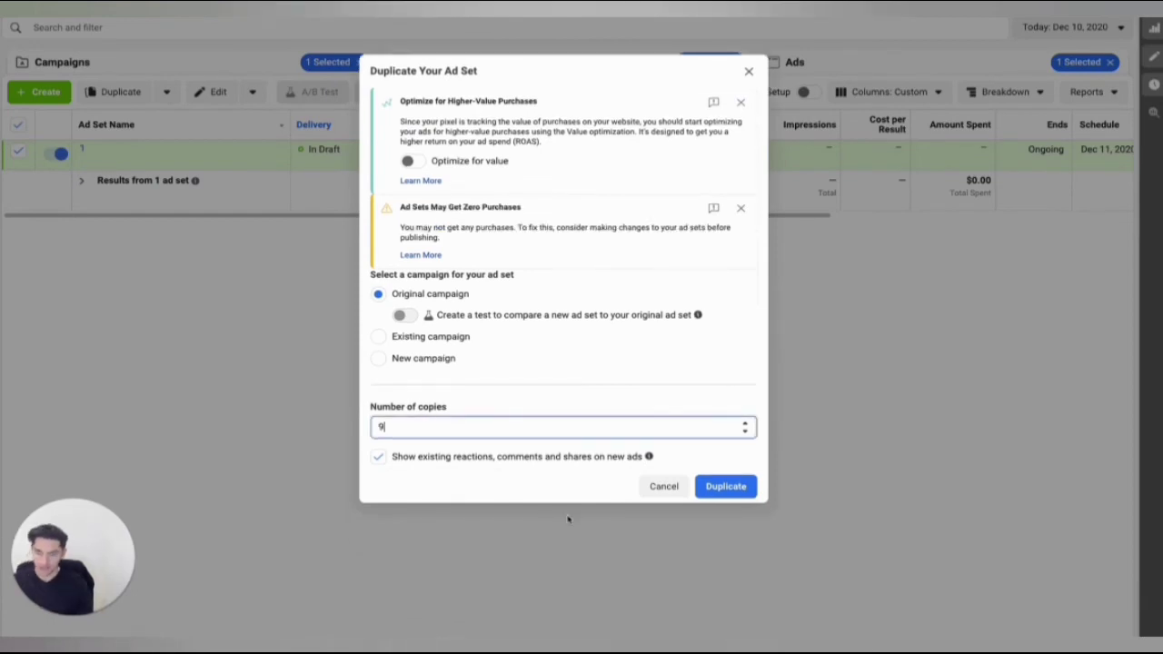
left_click(718, 490)
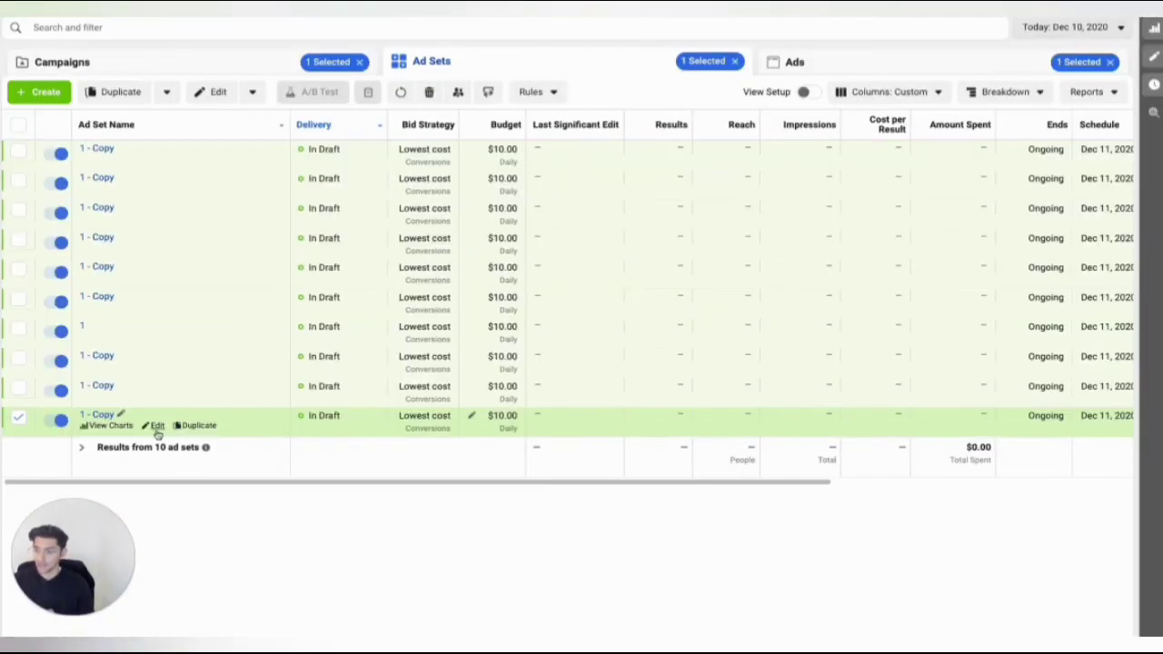
Add the Lookalike (CA, 1%) - IC 15 DAYS audience to the first ad set copy in the campaign tree.
left_click(157, 427)
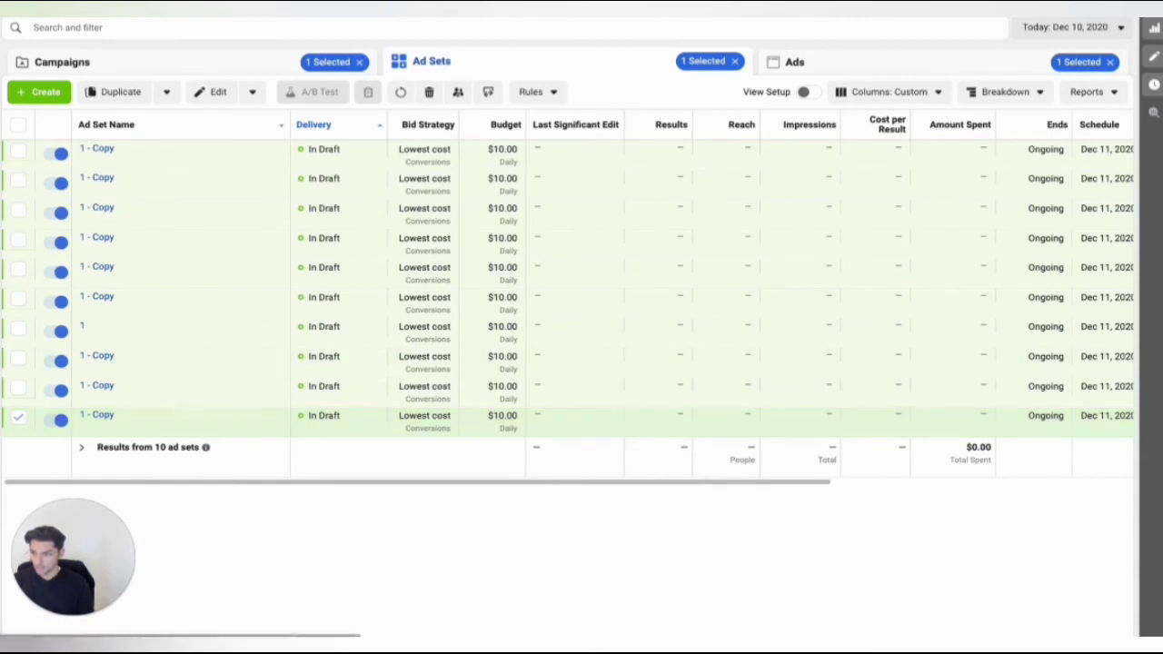
scroll(654, 382, "down", 3)
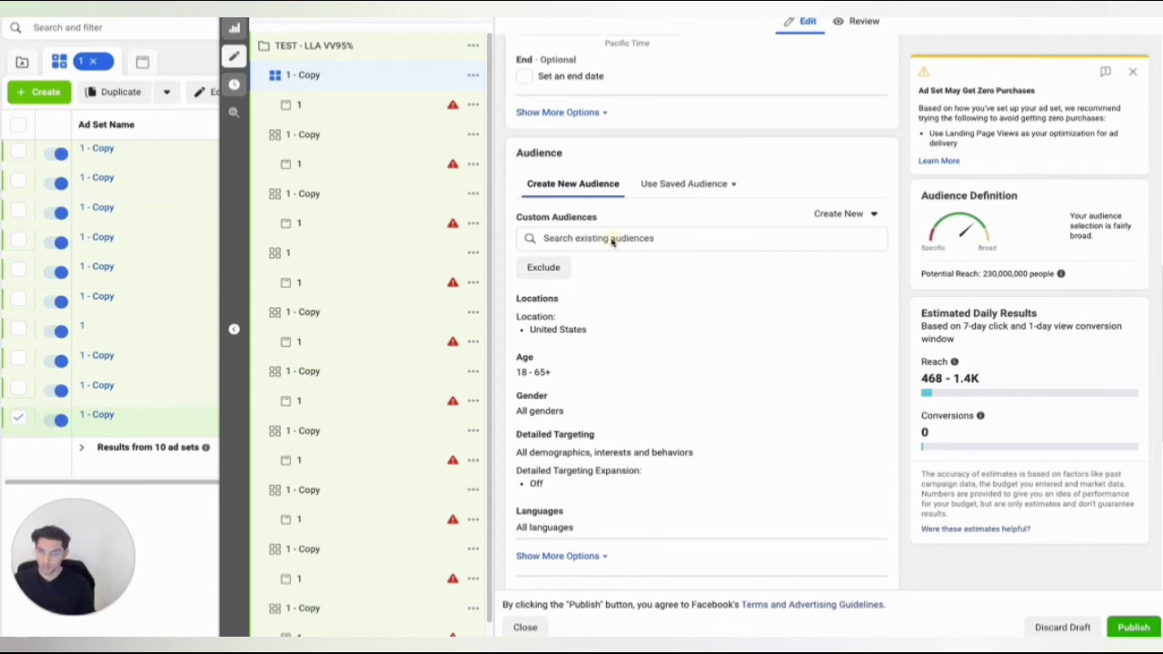
left_click(553, 238)
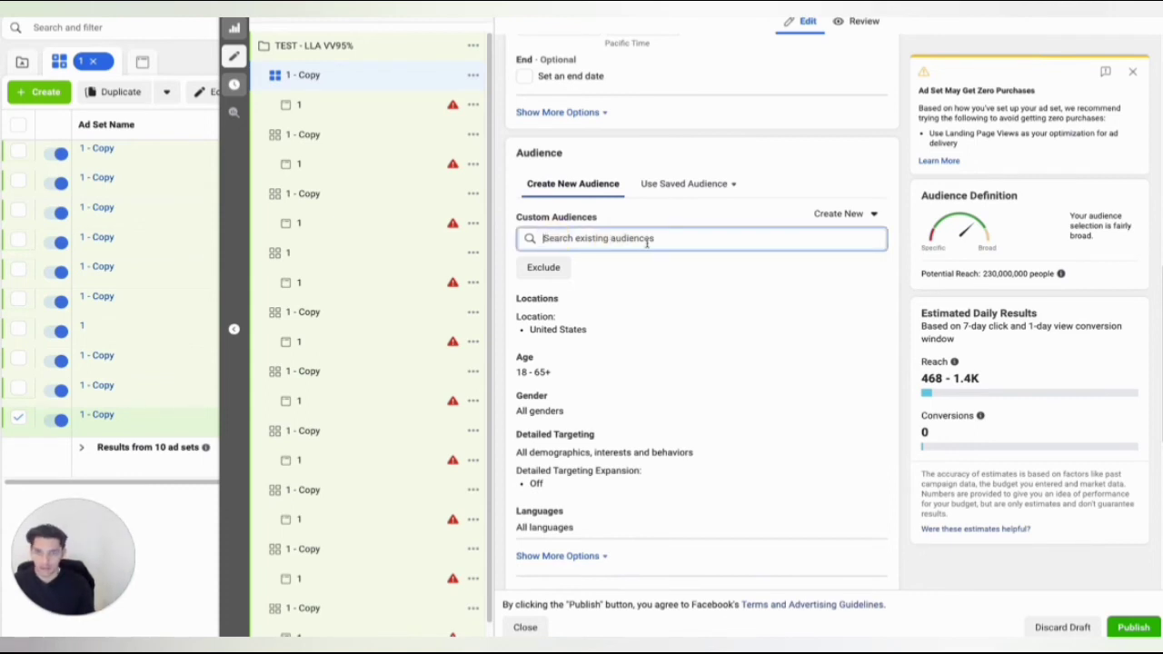
left_click(647, 242)
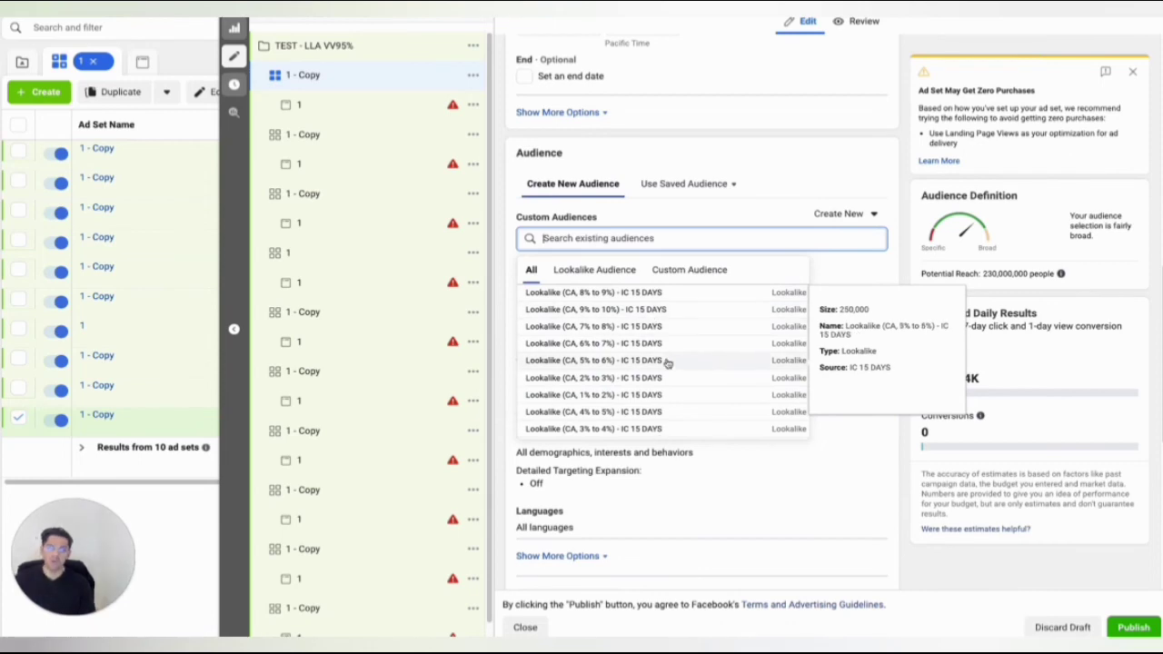
scroll(631, 386, "down", 2)
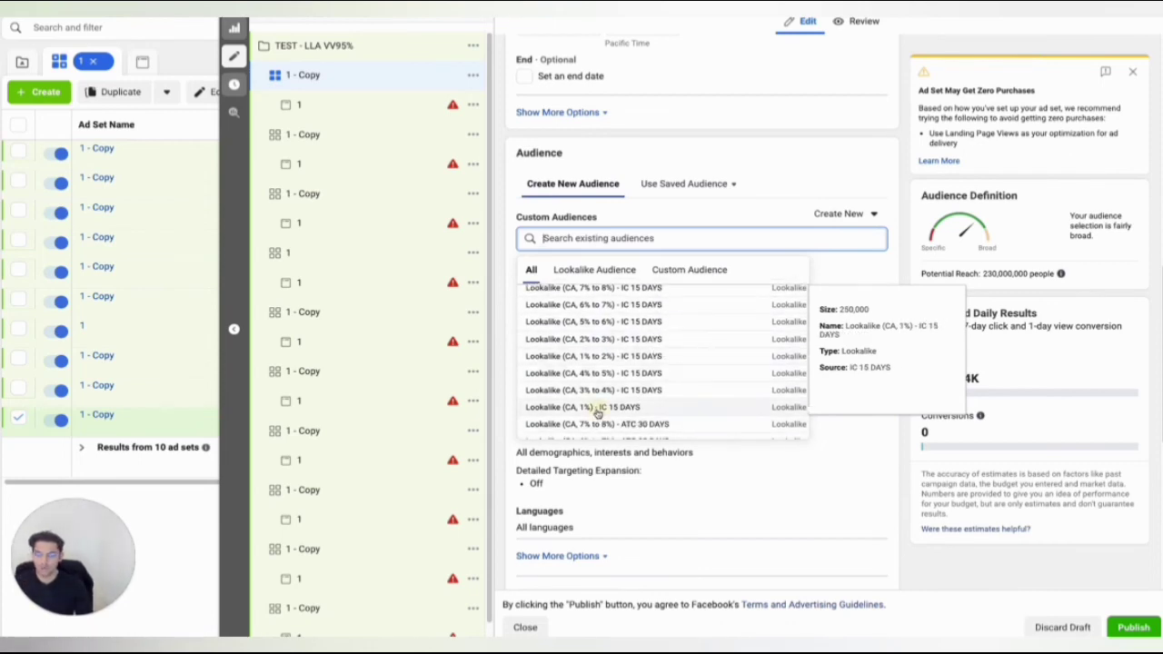
left_click(597, 410)
Rename the first ad set copy after its audience, Lookalike (CA, 1%) - IC 15 DAYS.
triple_click(606, 263)
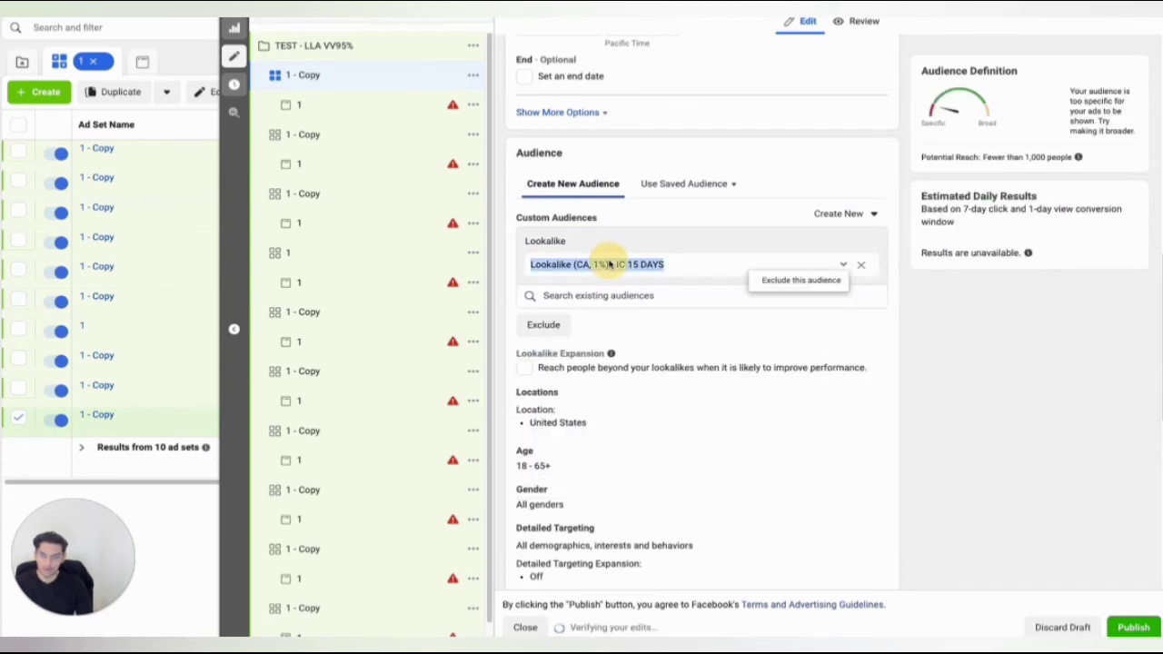
right_click(607, 264)
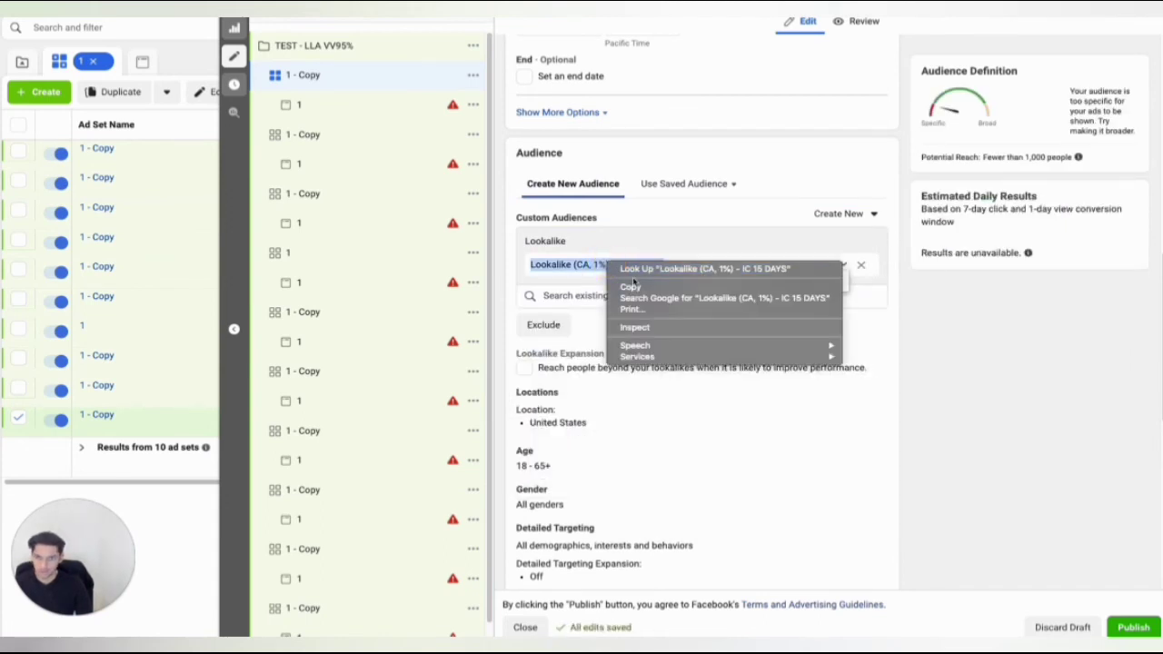
left_click(633, 282)
left_click(334, 74)
left_click(334, 75)
right_click(337, 74)
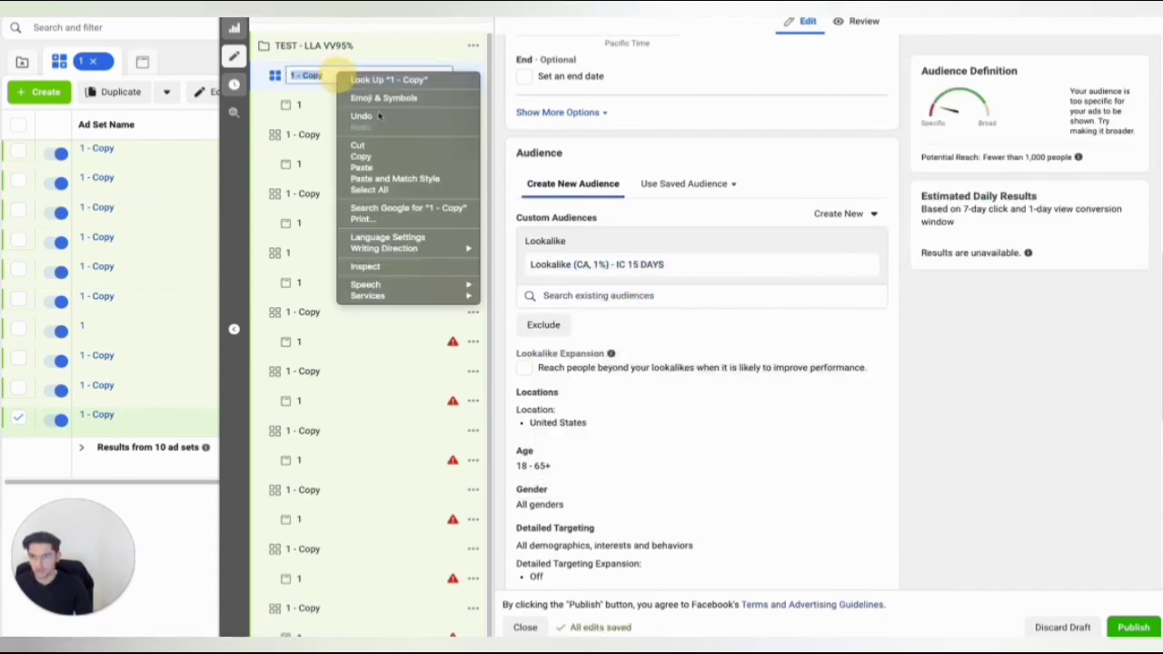
left_click(376, 168)
left_click(343, 135)
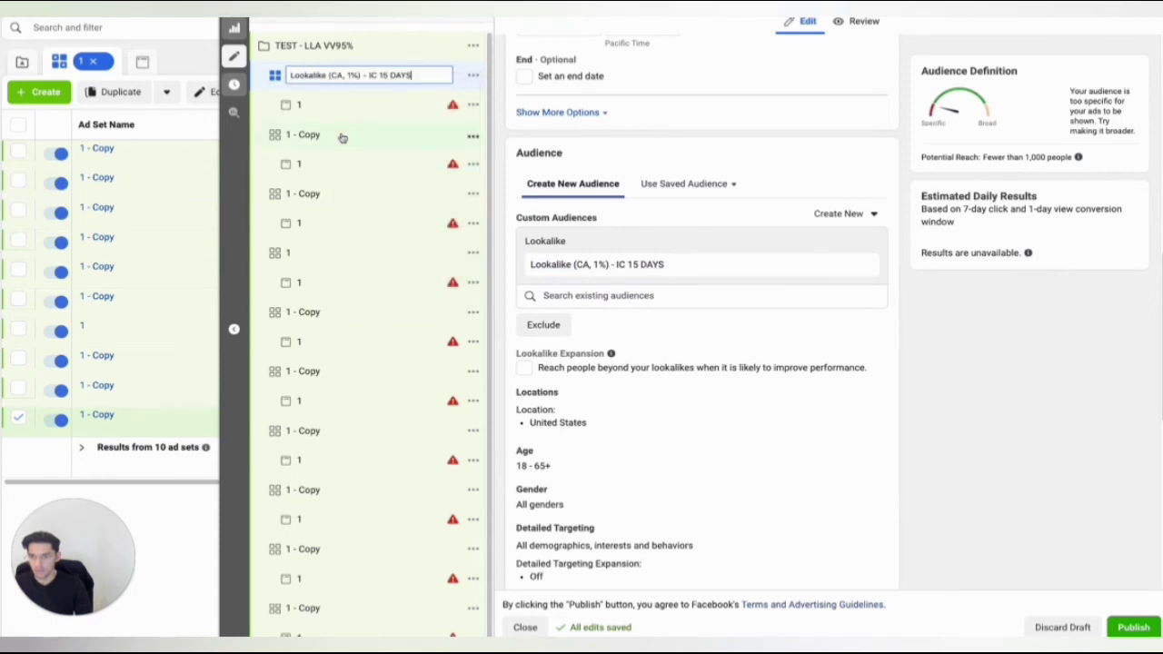
Target the second ad set copy at Lookalike (CA, 1% to 2%) - IC 15 DAYS and rename the ad set to match.
left_click(341, 134)
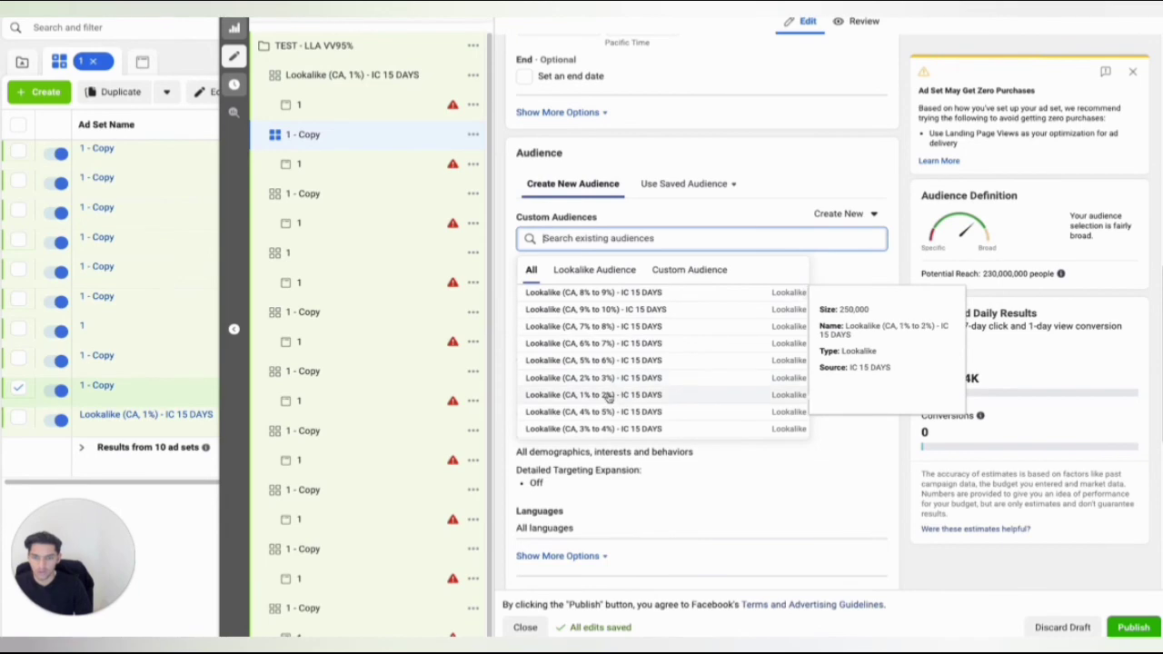
triple_click(606, 263)
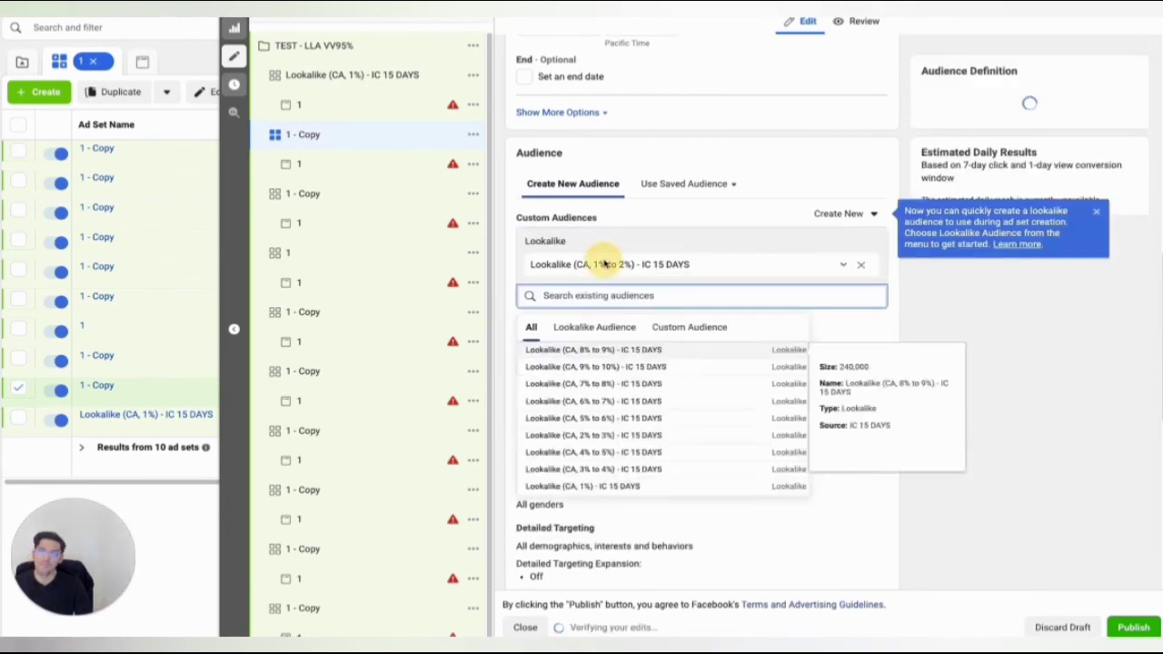
right_click(606, 263)
left_click(646, 288)
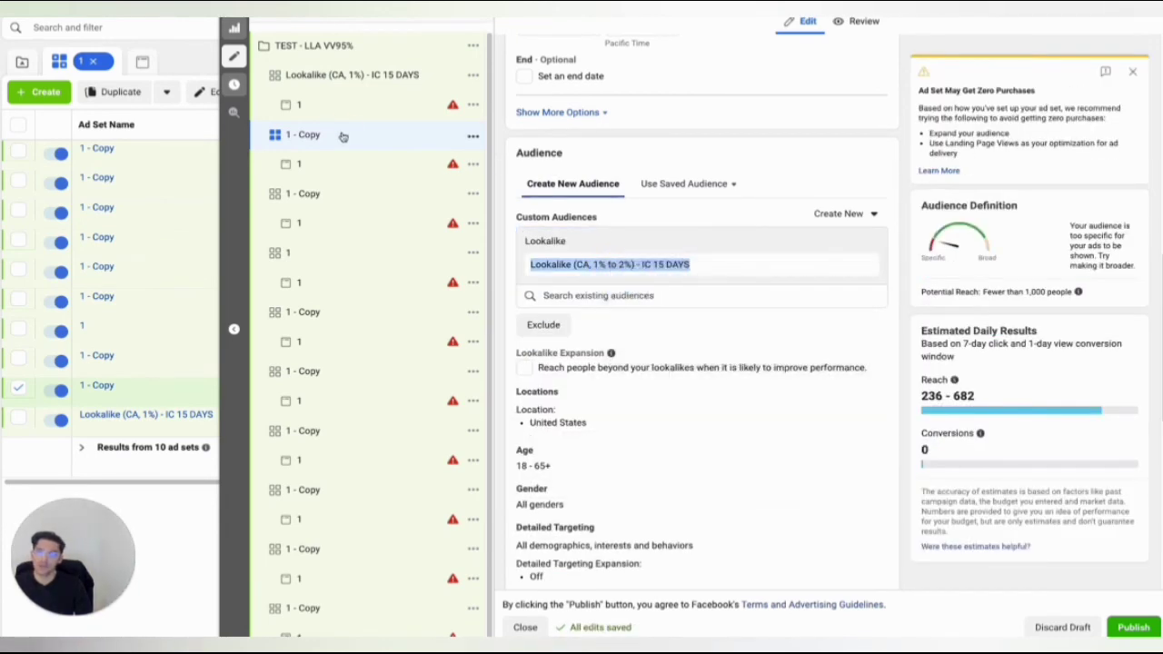
double_click(343, 135)
right_click(342, 132)
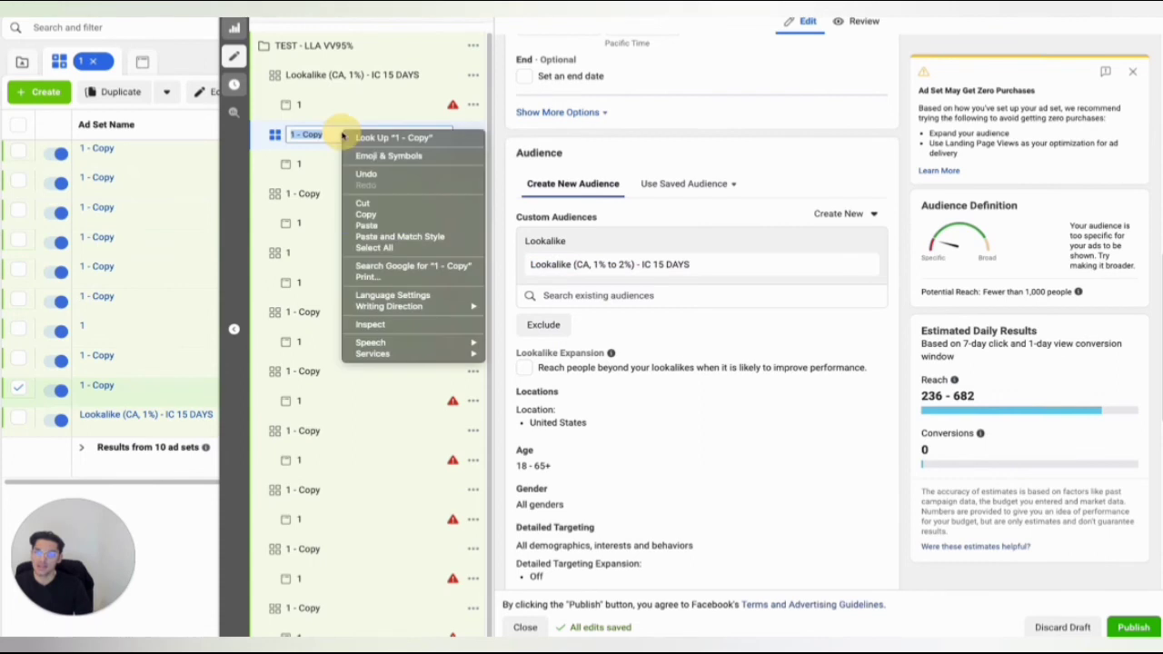
left_click(385, 226)
key("Return")
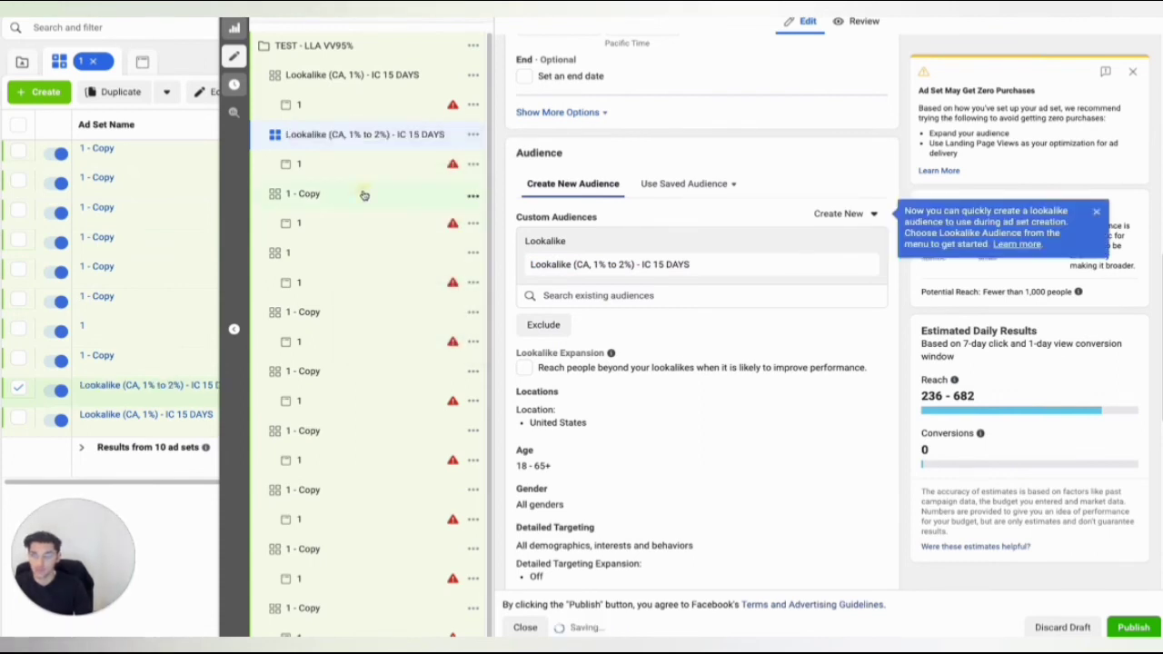
Target the third ad set copy at Lookalike (CA, 2% to 3%) - IC 15 DAYS and rename the ad set to match.
left_click(363, 196)
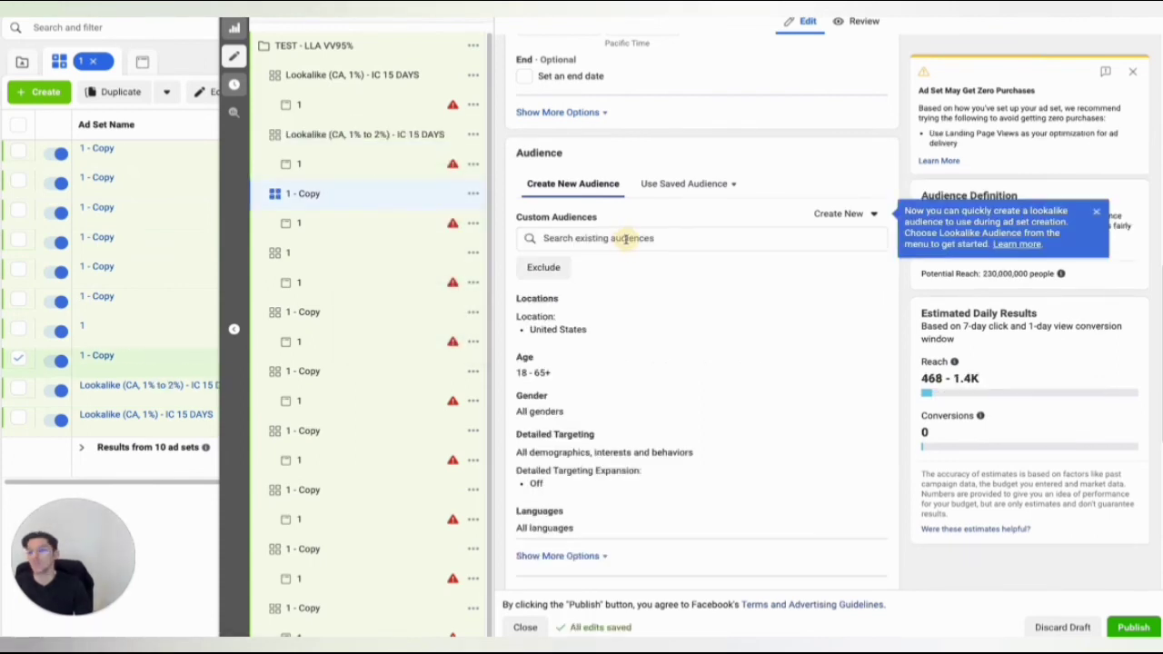
left_click(625, 238)
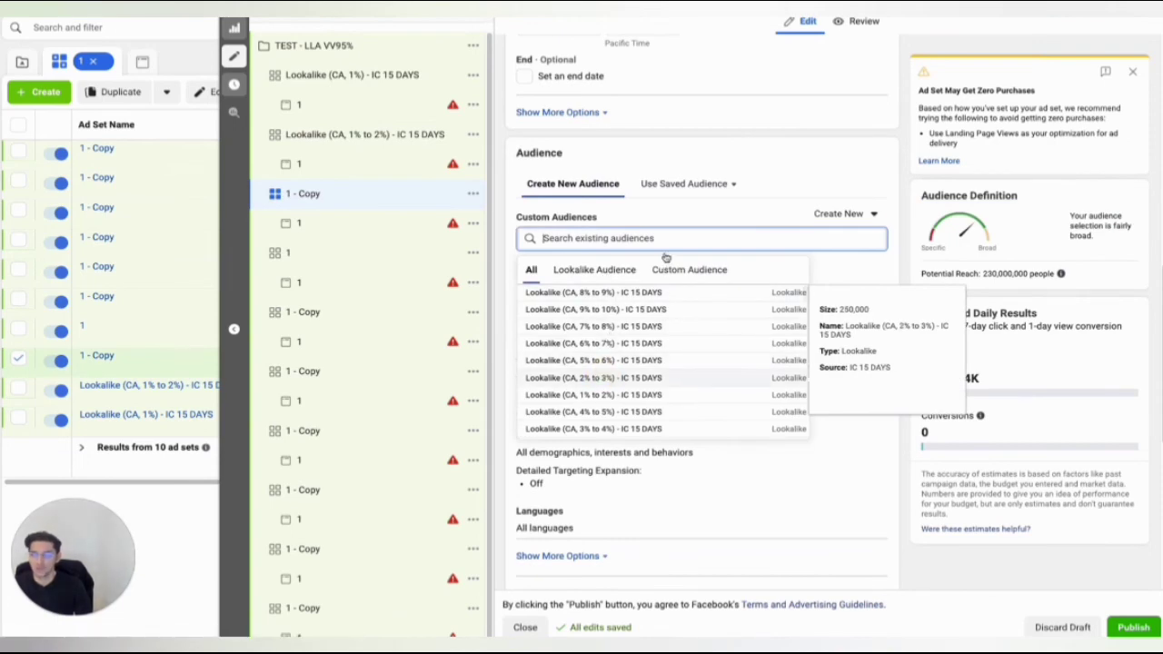
left_click(666, 377)
left_click_drag(691, 266, 545, 263)
right_click(552, 265)
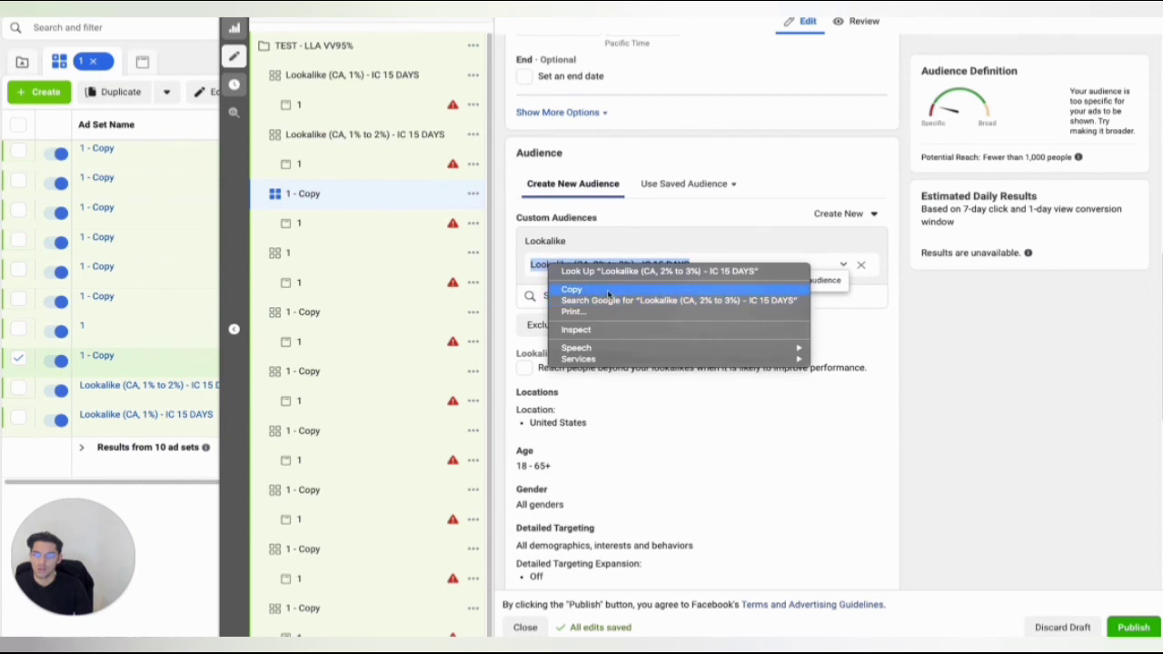
left_click(608, 292)
left_click(348, 194)
right_click(350, 194)
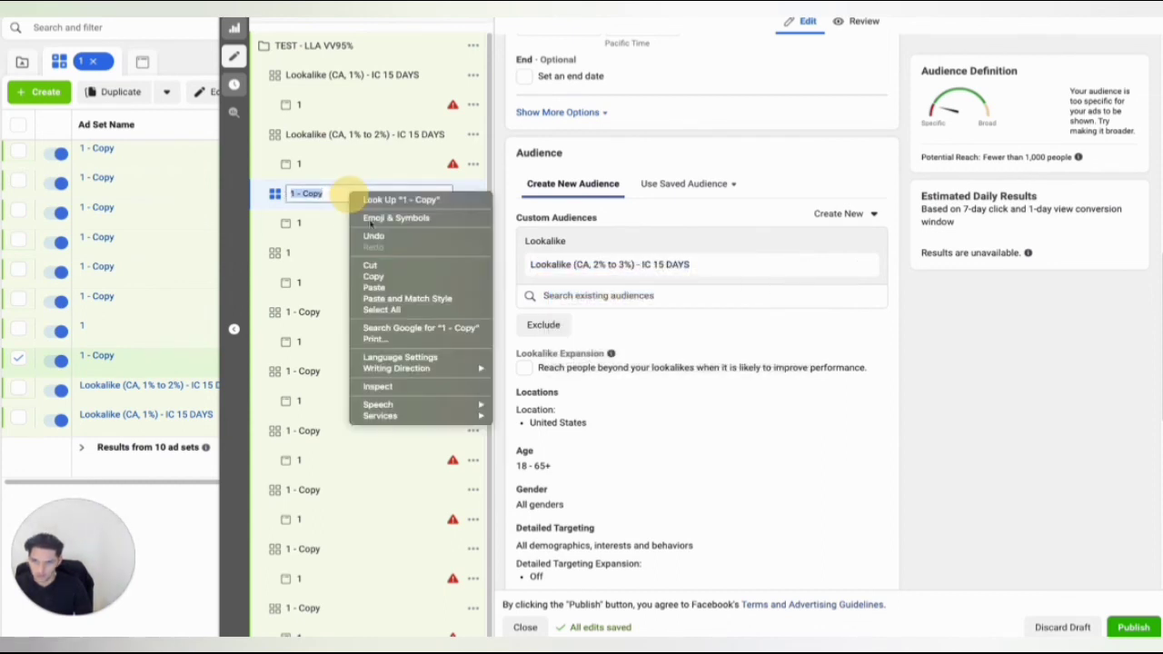
left_click(376, 287)
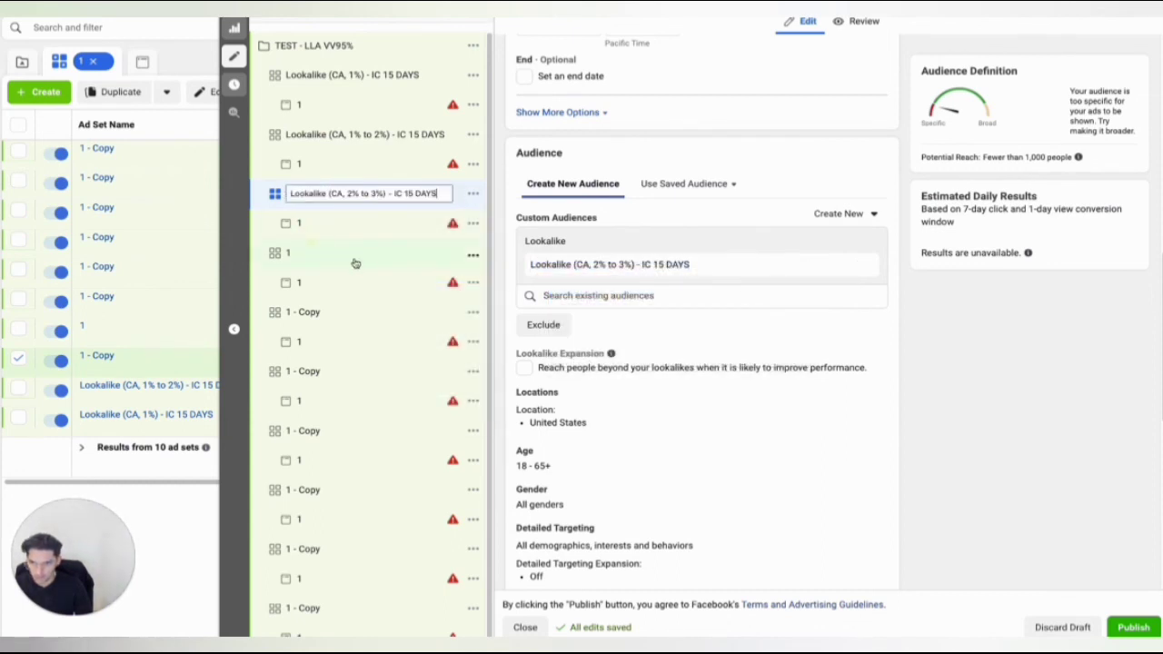
Target the original ad set 1 at Lookalike (CA, 3% to 4%) - IC 15 DAYS and rename the ad set to match.
left_click(352, 256)
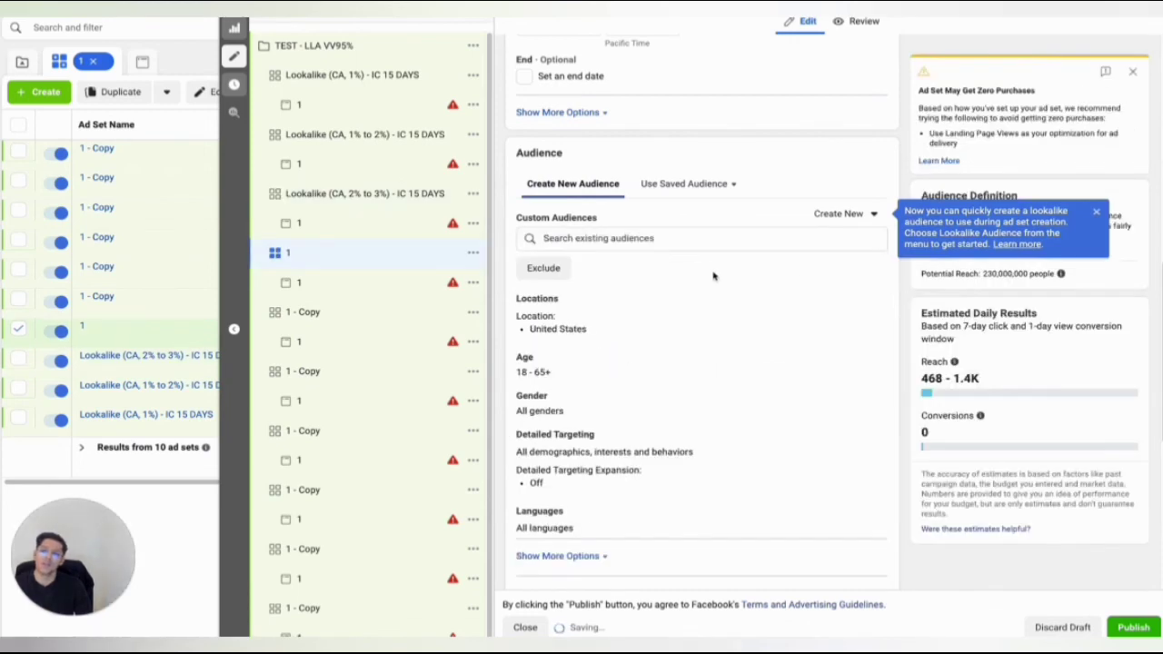
left_click(656, 236)
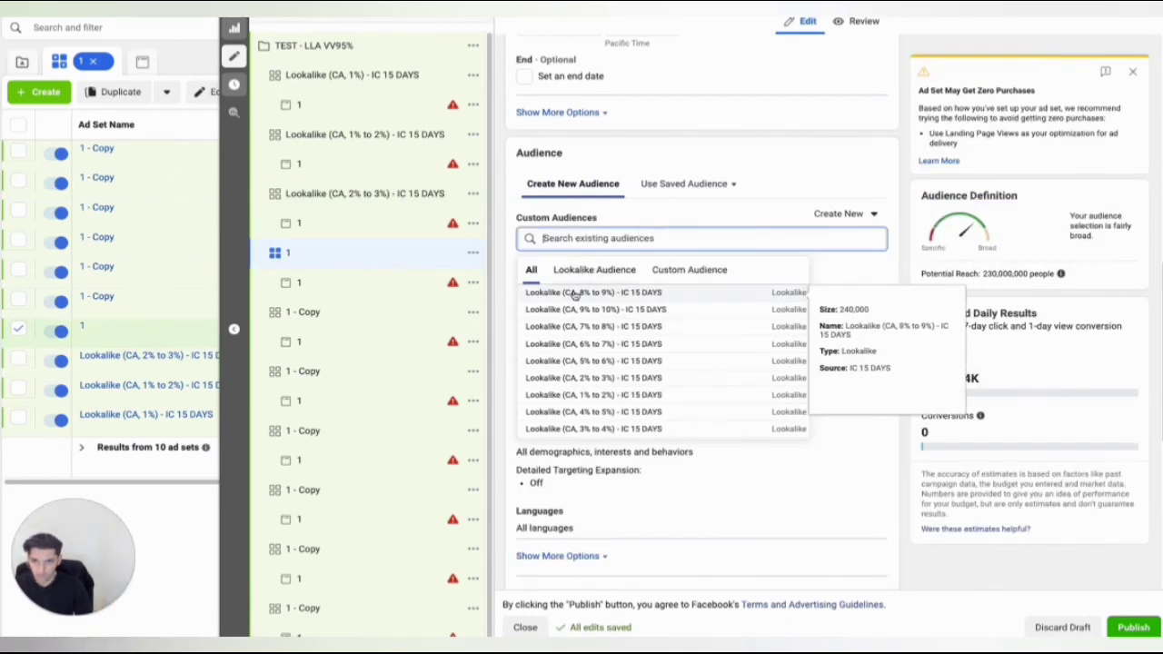
left_click(595, 426)
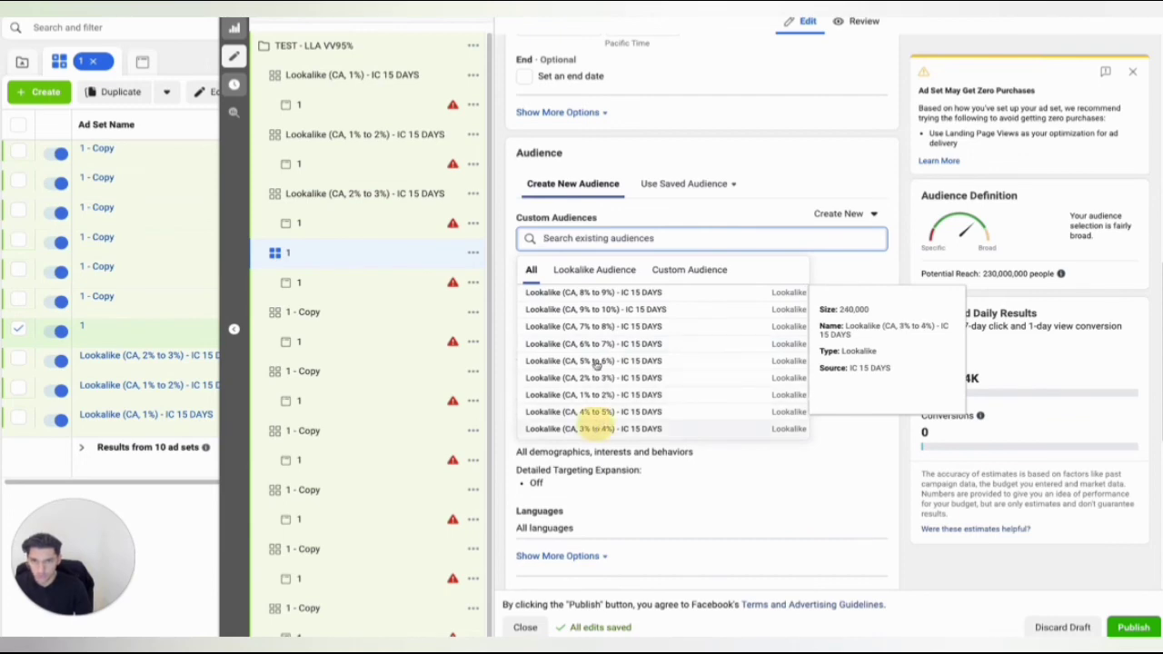
triple_click(595, 263)
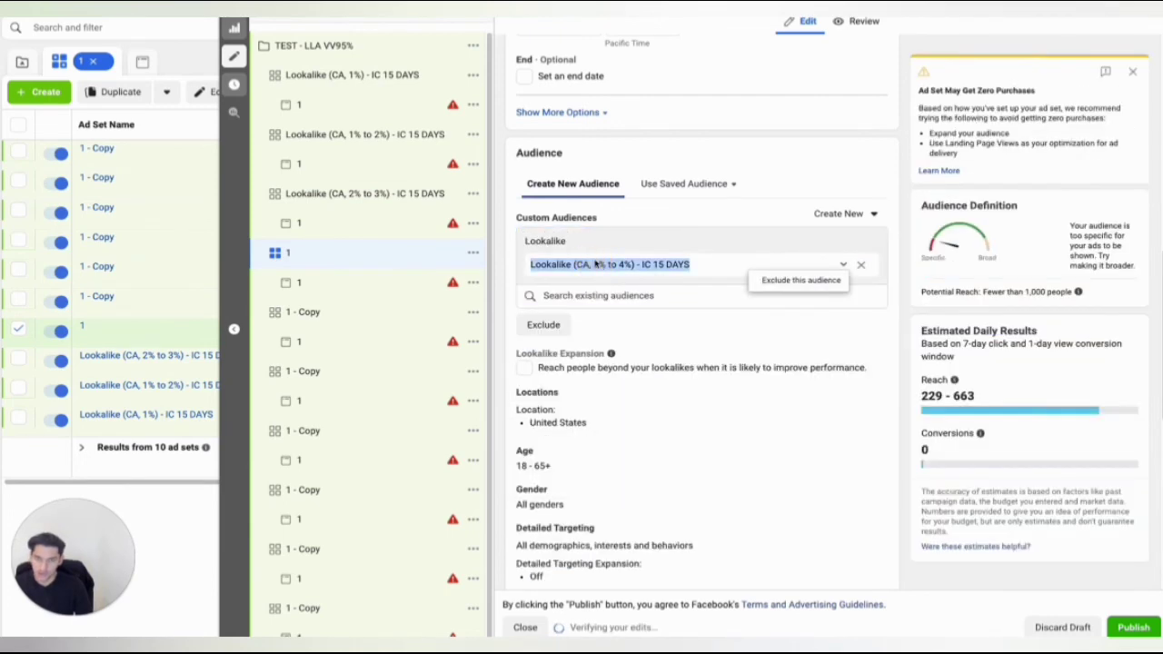
right_click(596, 263)
left_click(620, 281)
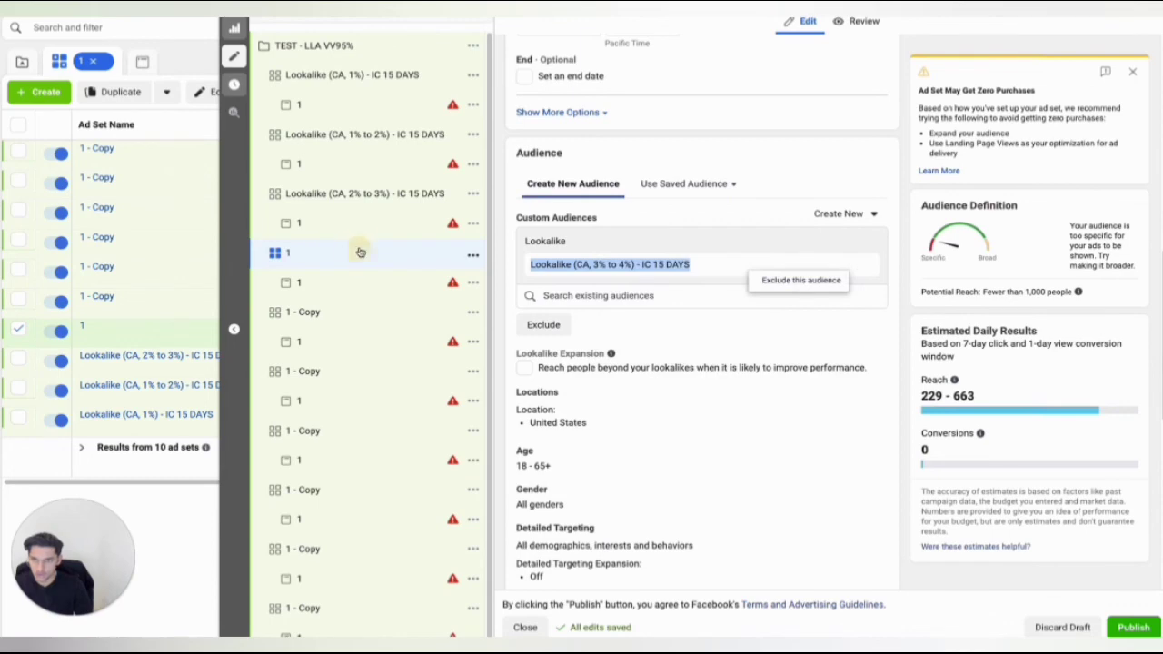
left_click(360, 252)
right_click(358, 247)
left_click(408, 342)
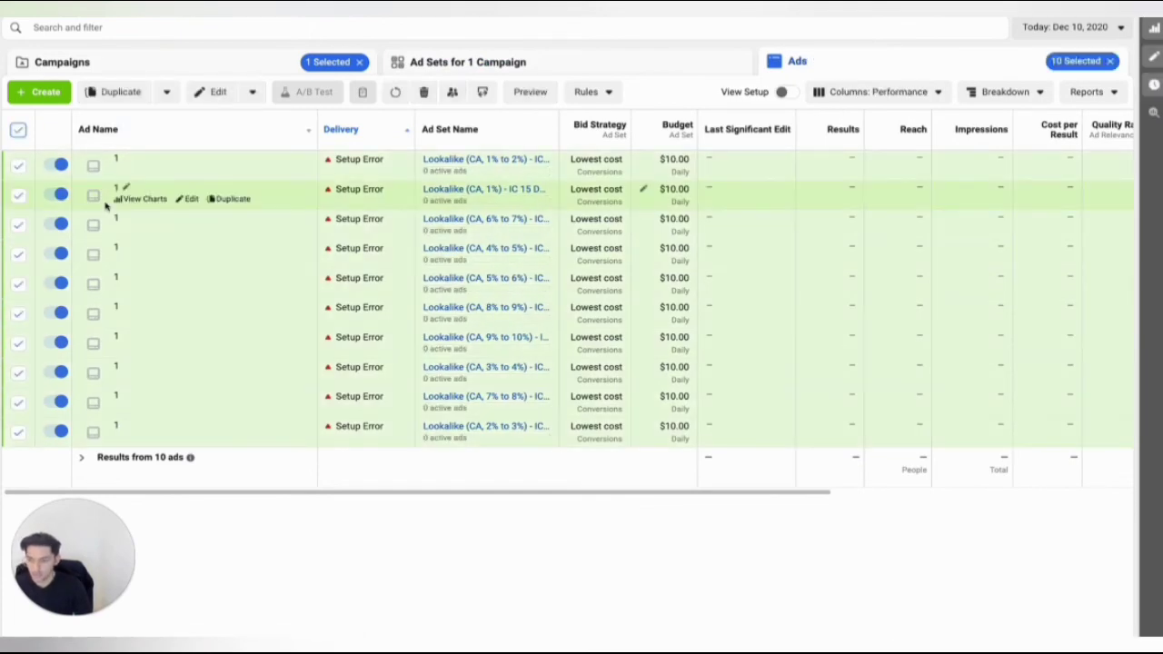
Set all ten selected ads to use the existing Nov 4, 2020 Facebook video post "Kinder lieben es mit diesen Stiften zu malen" and close the editor.
left_click(218, 92)
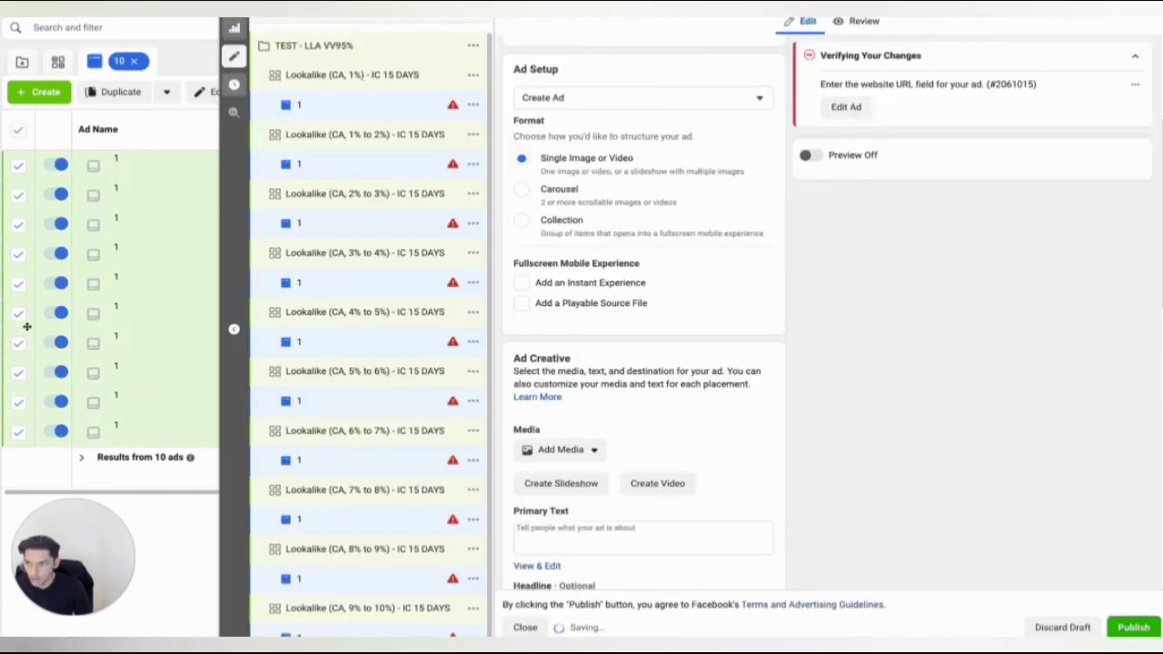
left_click(648, 102)
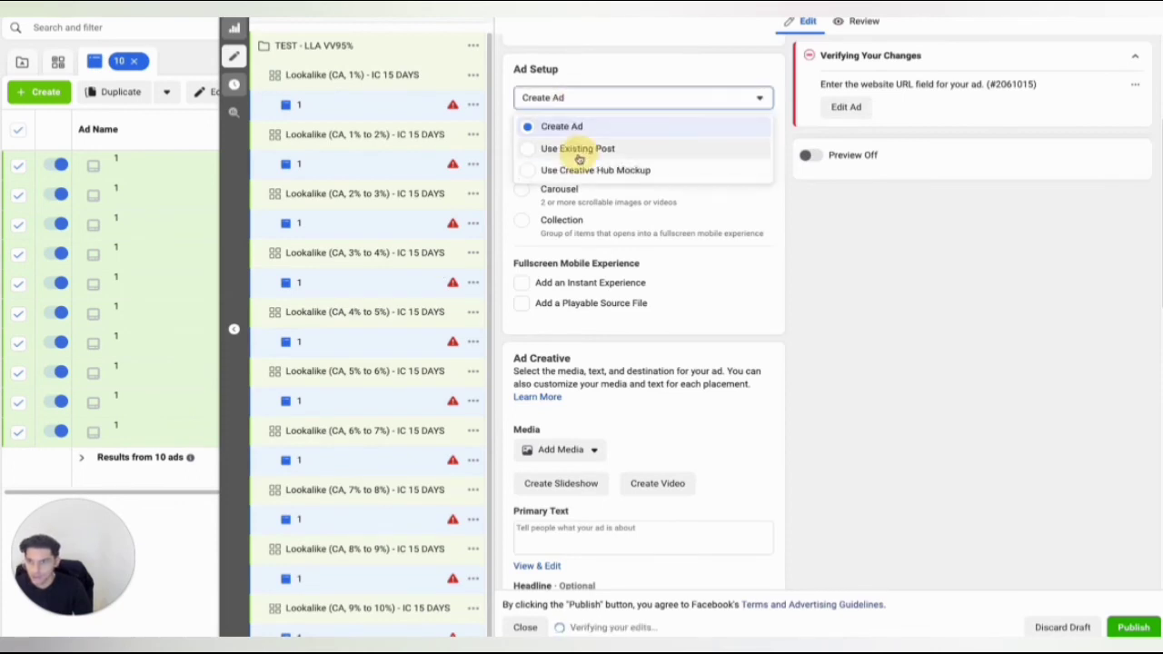
left_click(581, 151)
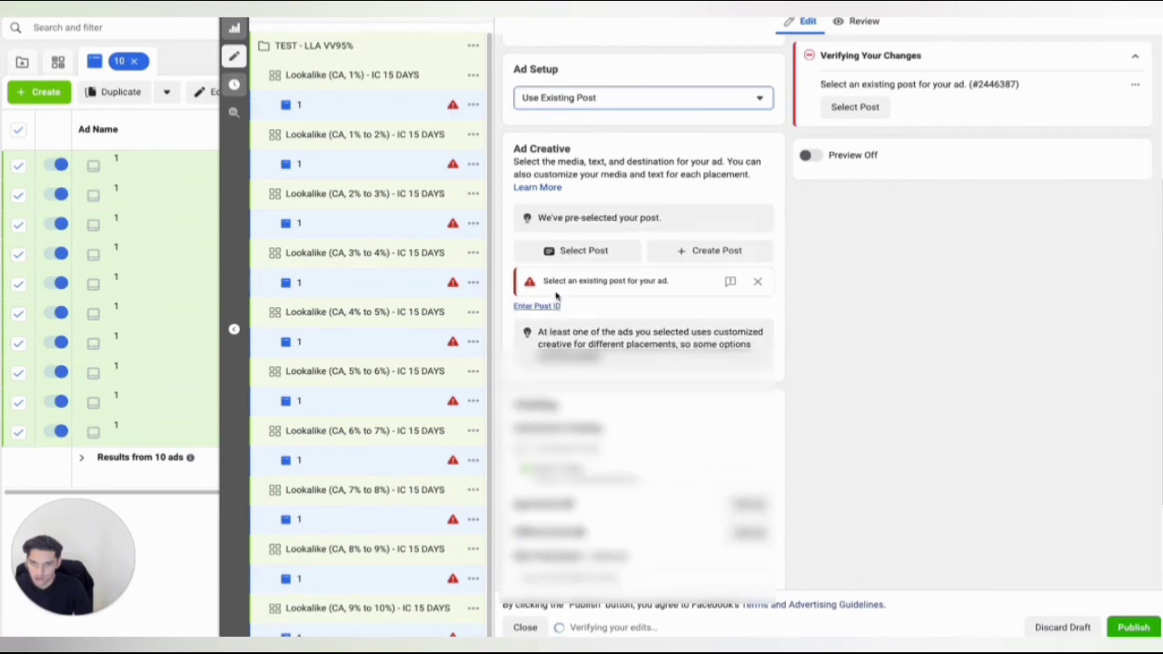
left_click(576, 254)
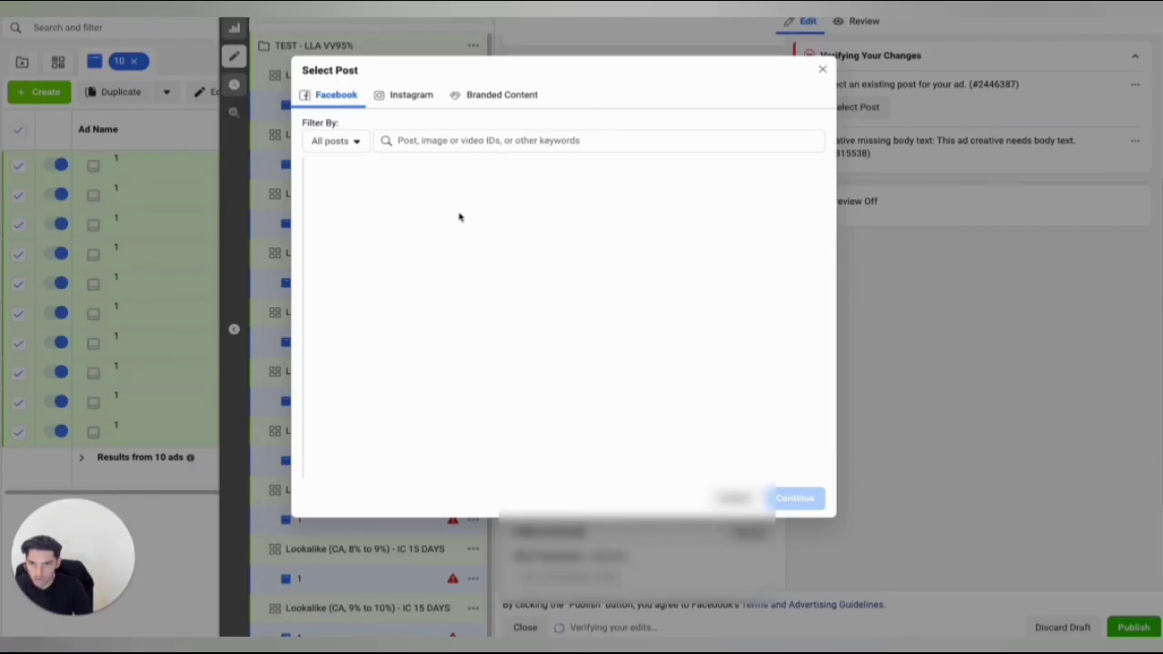
left_click(797, 501)
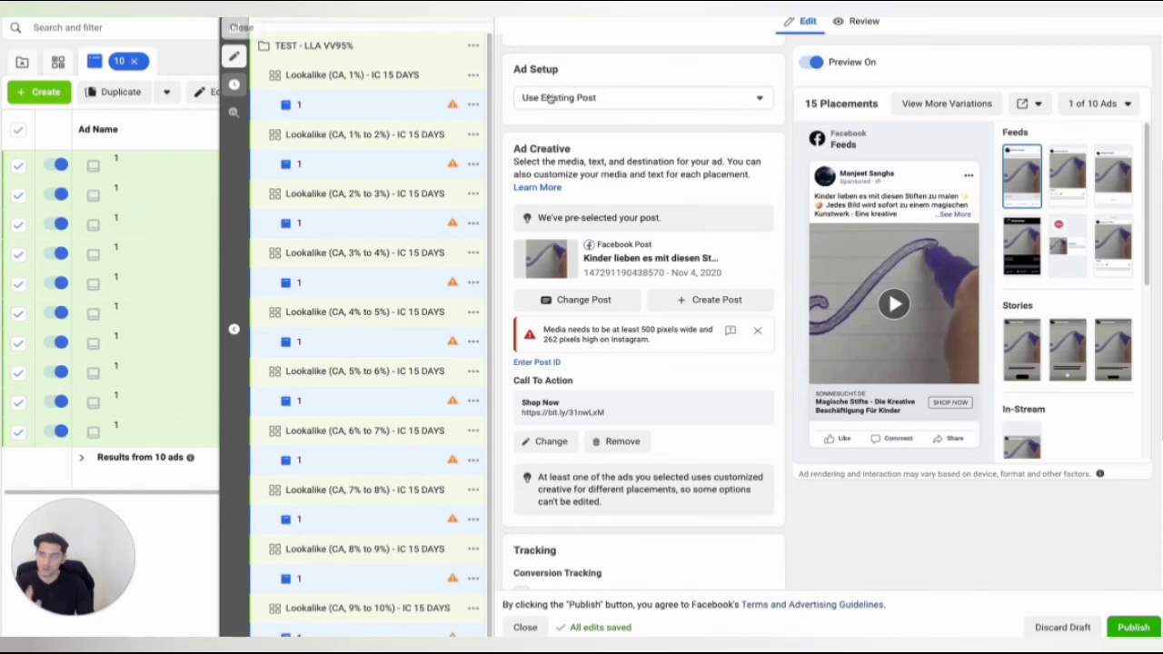
left_click(234, 27)
left_click(517, 62)
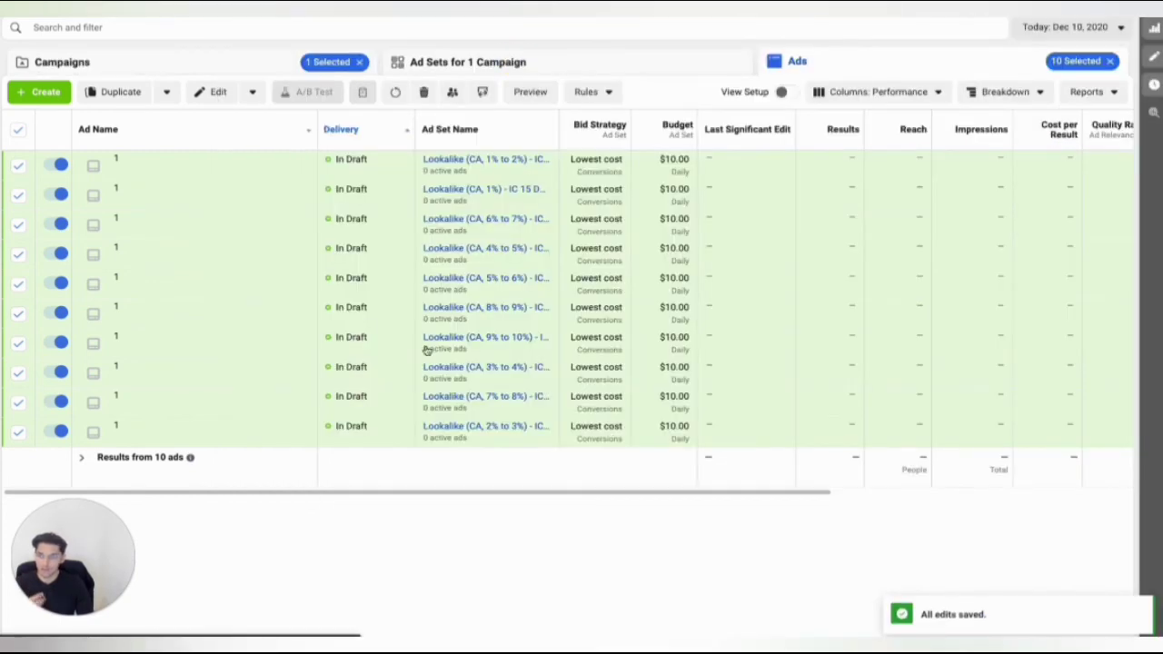